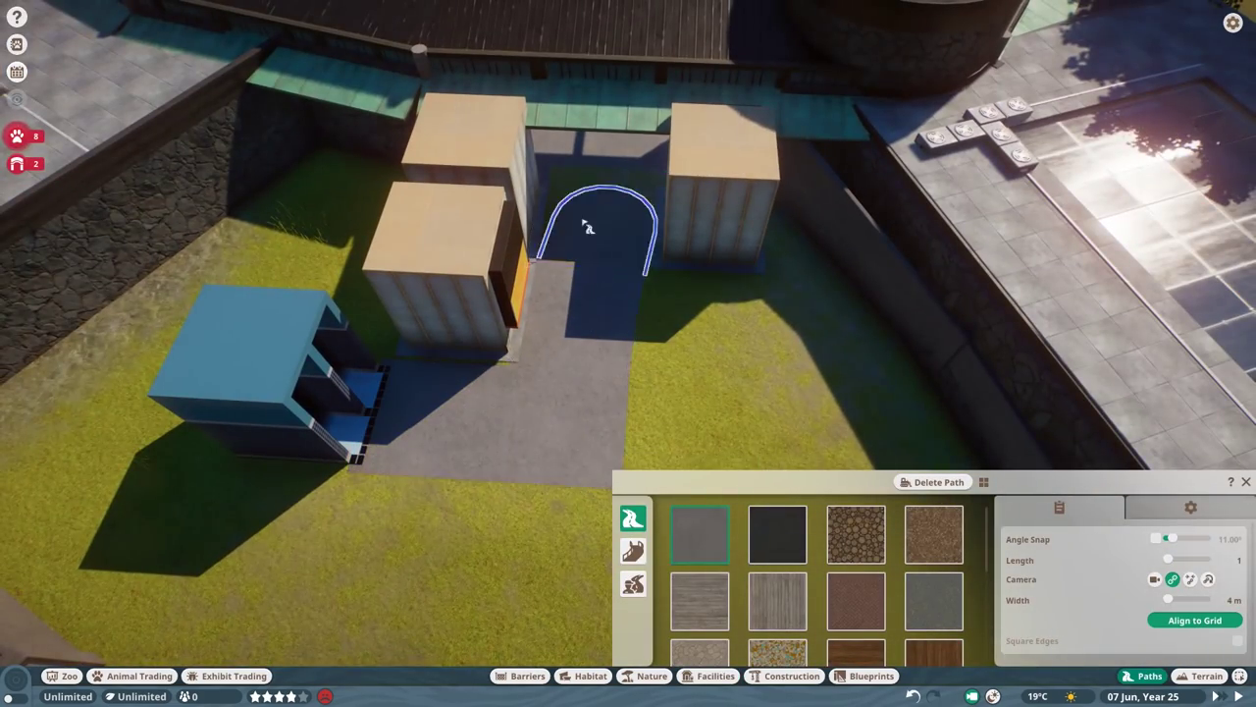
- Lay the U-shaped grey paved path continuing from the gap
{"action": "key", "text": "s"}
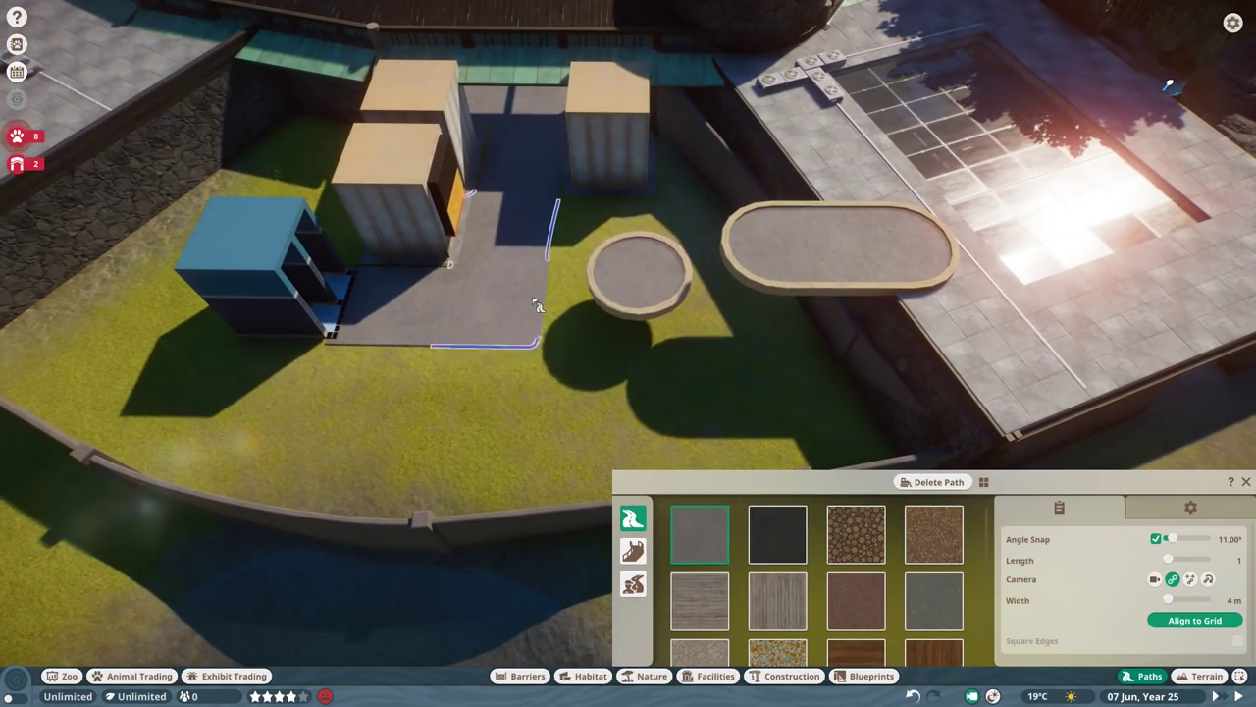
{"action": "key", "text": "d"}
{"action": "left_click", "coordinate": [589, 278]}
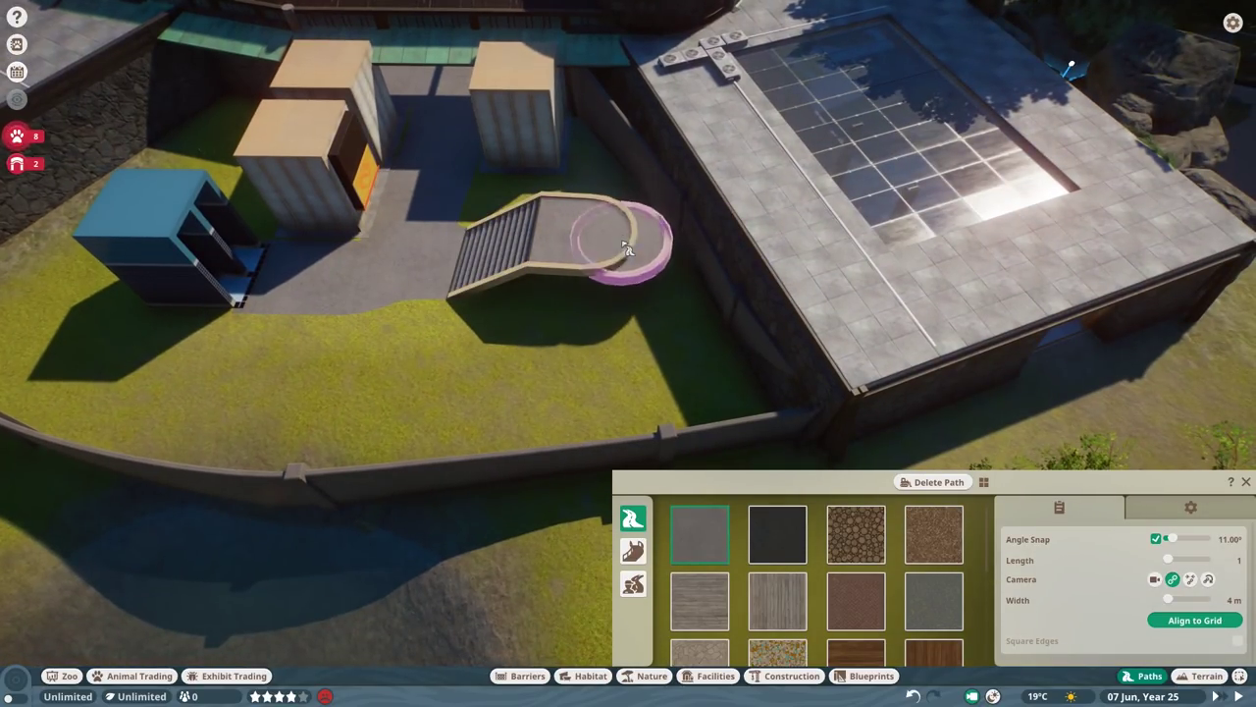
- Add a curved path to raised platforms, aligned to grid with square edges
{"action": "left_click", "coordinate": [723, 191]}
{"action": "left_click", "coordinate": [624, 240]}
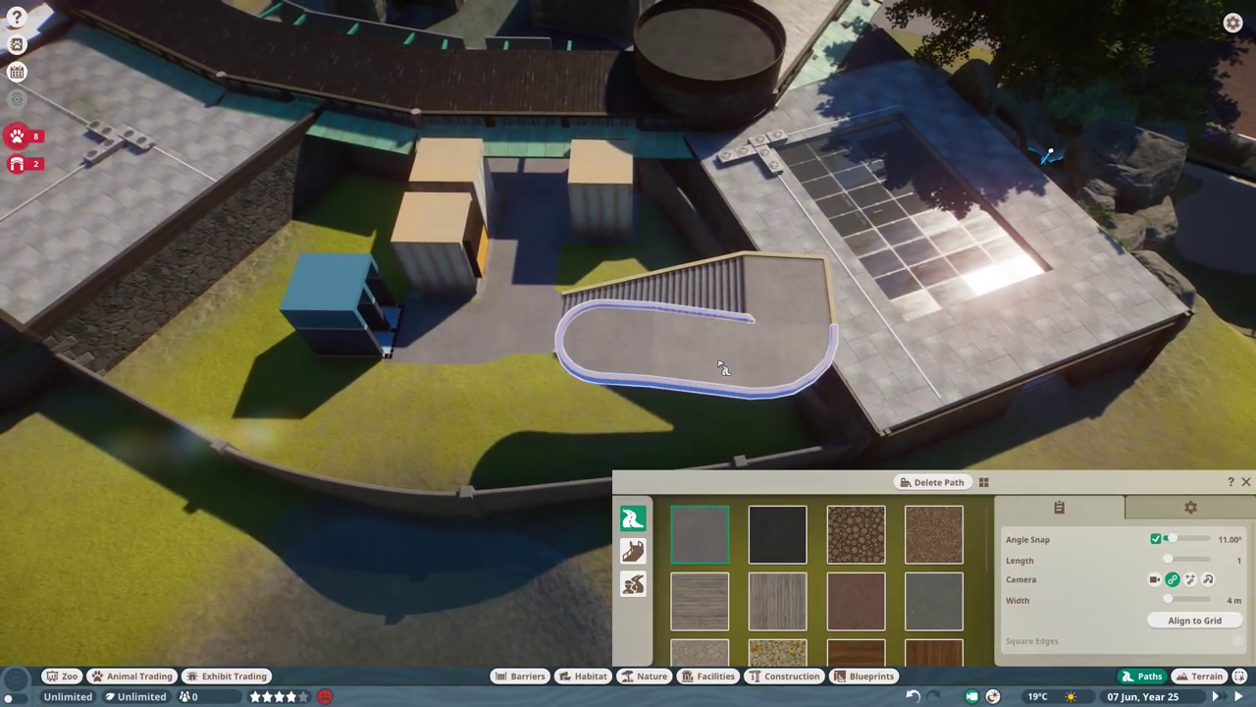
{"action": "left_click", "coordinate": [721, 363]}
{"action": "left_click", "coordinate": [547, 321]}
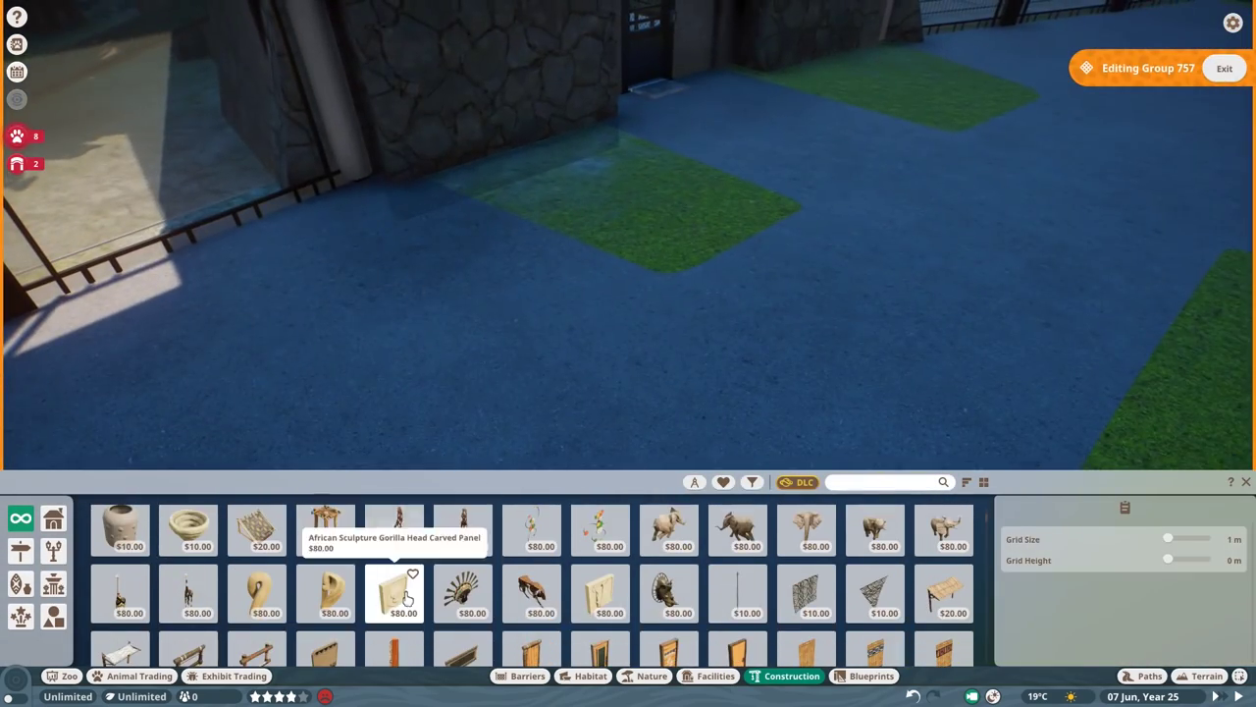
- Place an Arctic Architecture Beam 4m along the pale floor edge
{"action": "left_click", "coordinate": [400, 597]}
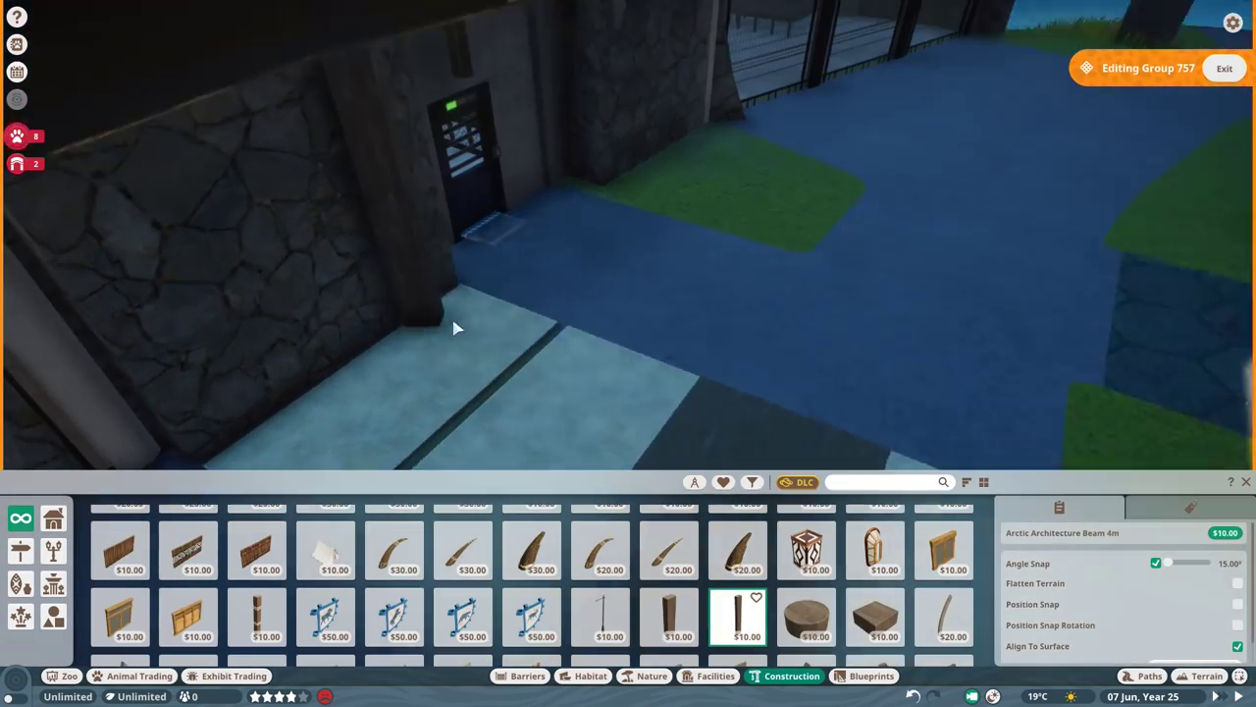
{"action": "left_click", "coordinate": [454, 327]}
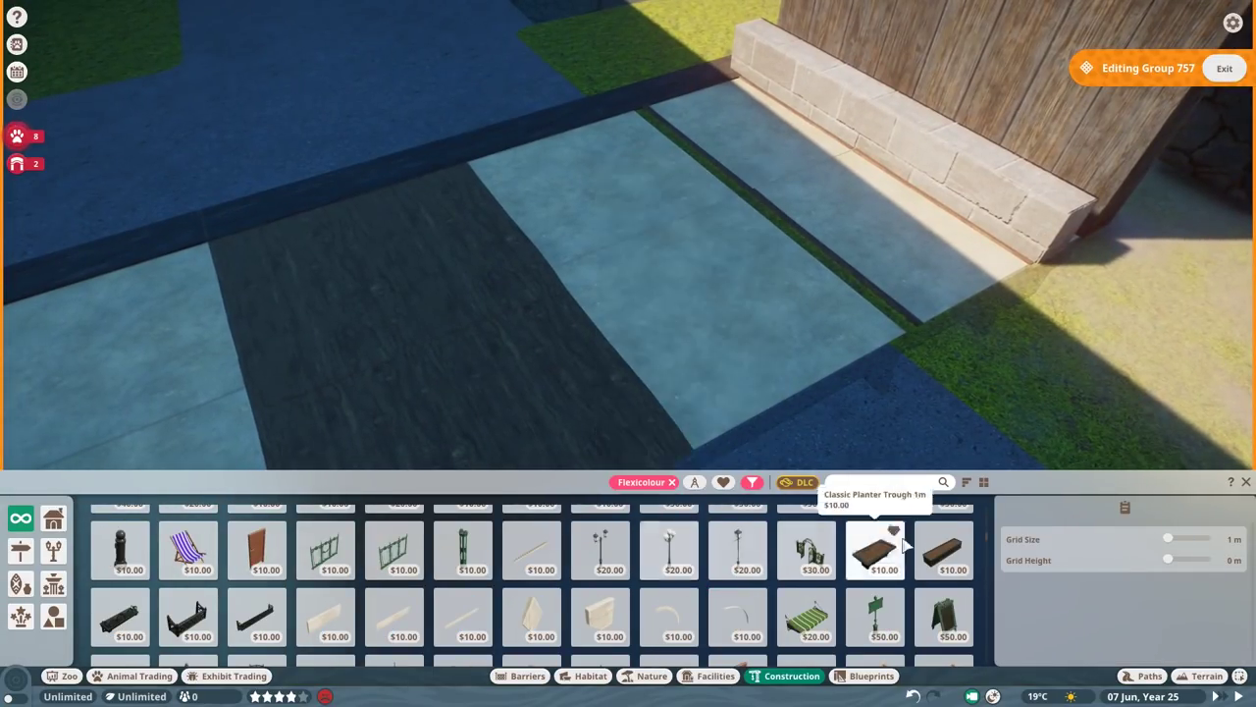
- Place a Classic Planter Trough at the base of the wall
{"action": "left_click", "coordinate": [943, 549]}
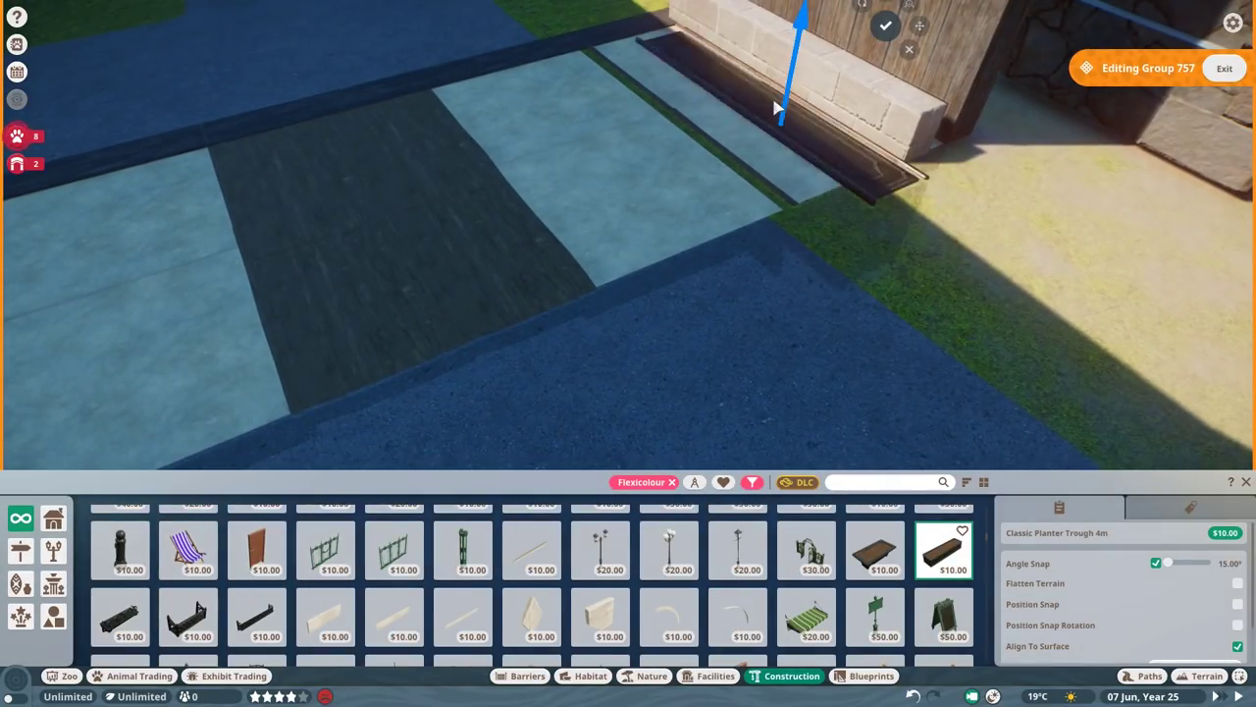
{"action": "left_click", "coordinate": [580, 110]}
{"action": "key", "text": "z"}
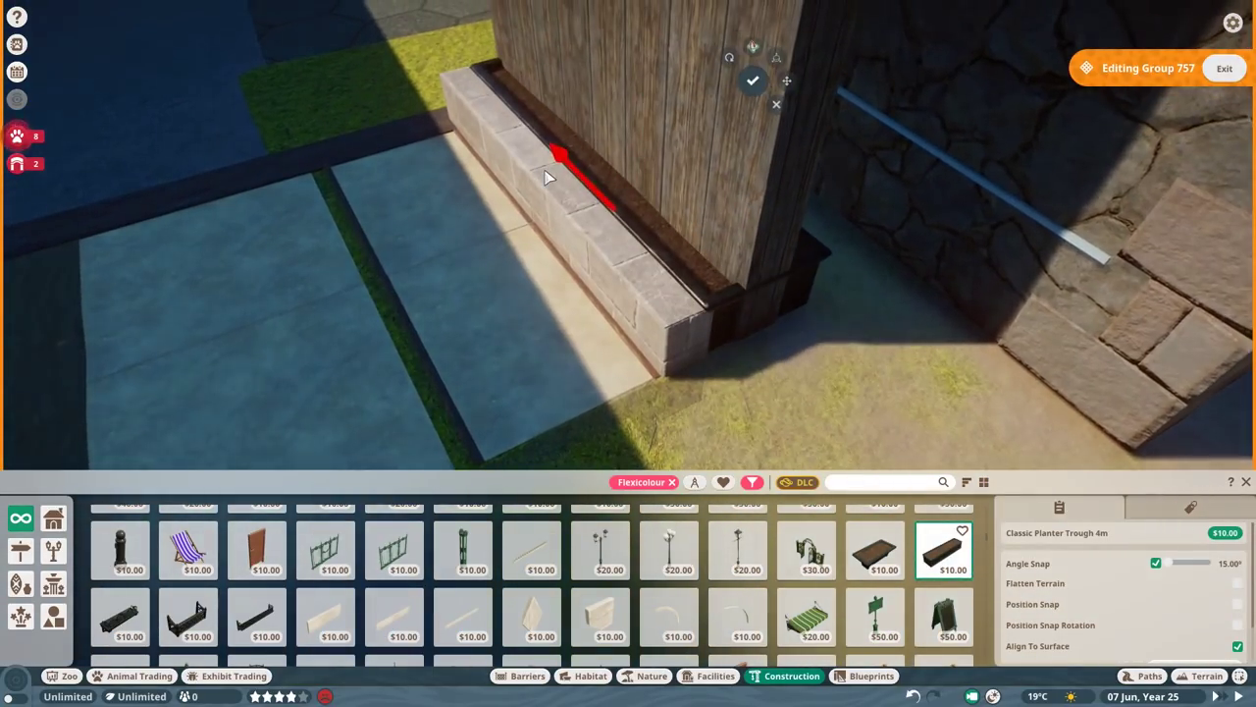
{"action": "left_click", "coordinate": [602, 310]}
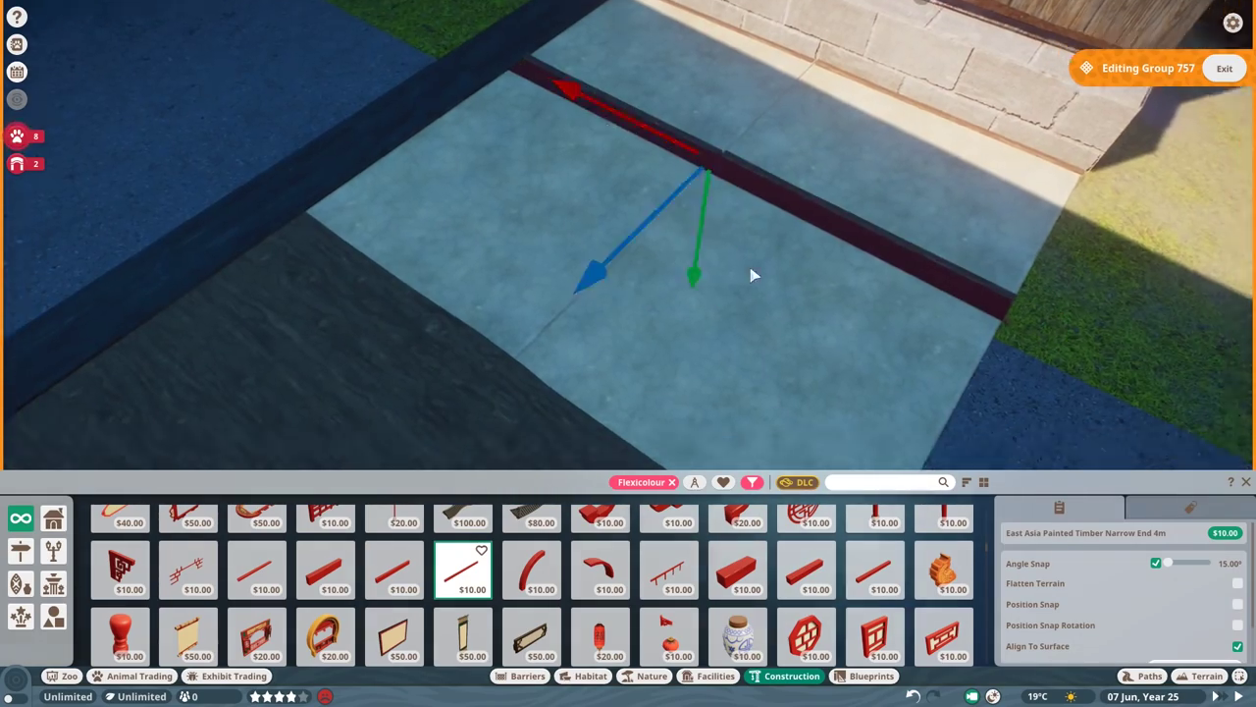
- Recolour the timber beam on the wall with the colour picker
{"action": "left_click", "coordinate": [1038, 643]}
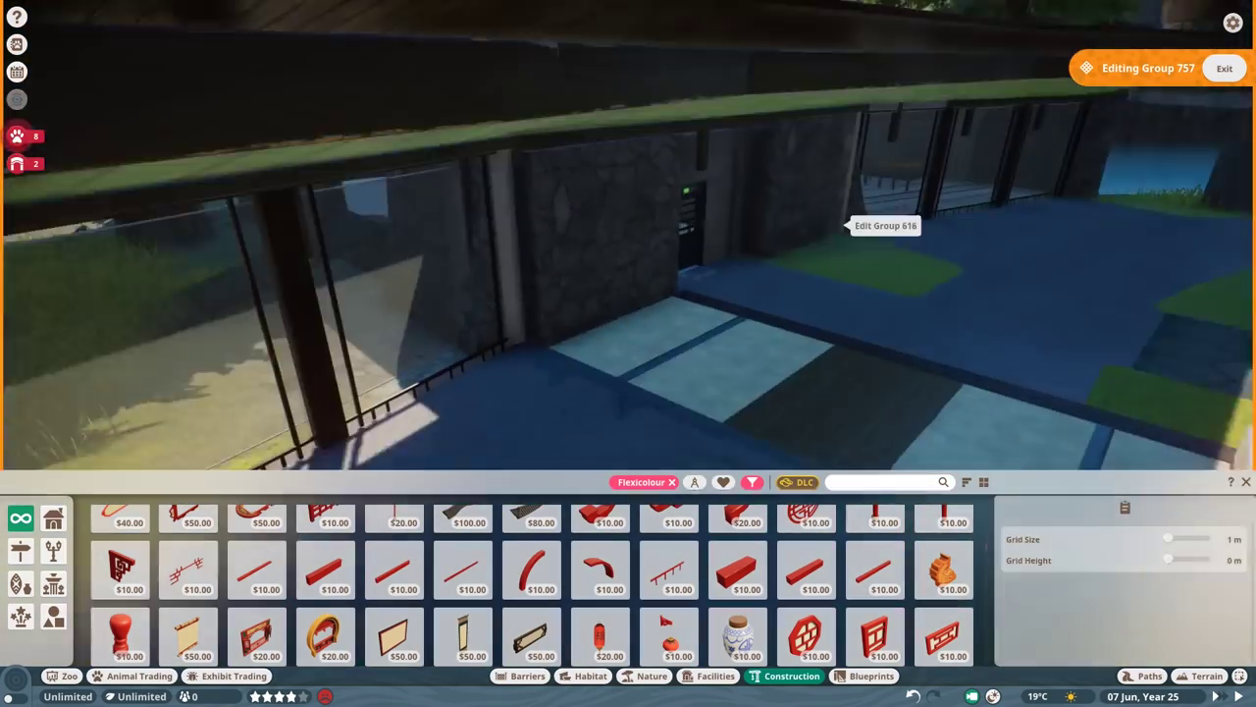
{"action": "left_click", "coordinate": [569, 253]}
{"action": "scroll", "coordinate": [1045, 648], "scroll_direction": "down", "scroll_amount": 1}
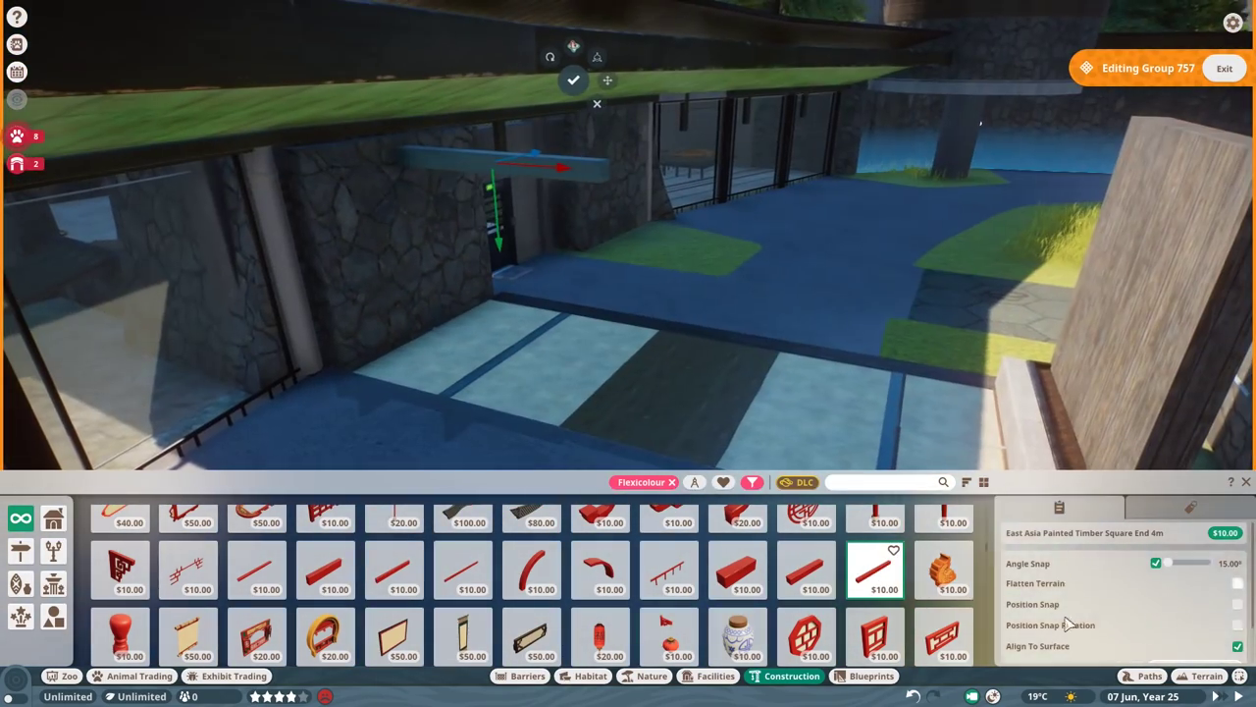
{"action": "left_click", "coordinate": [1067, 615]}
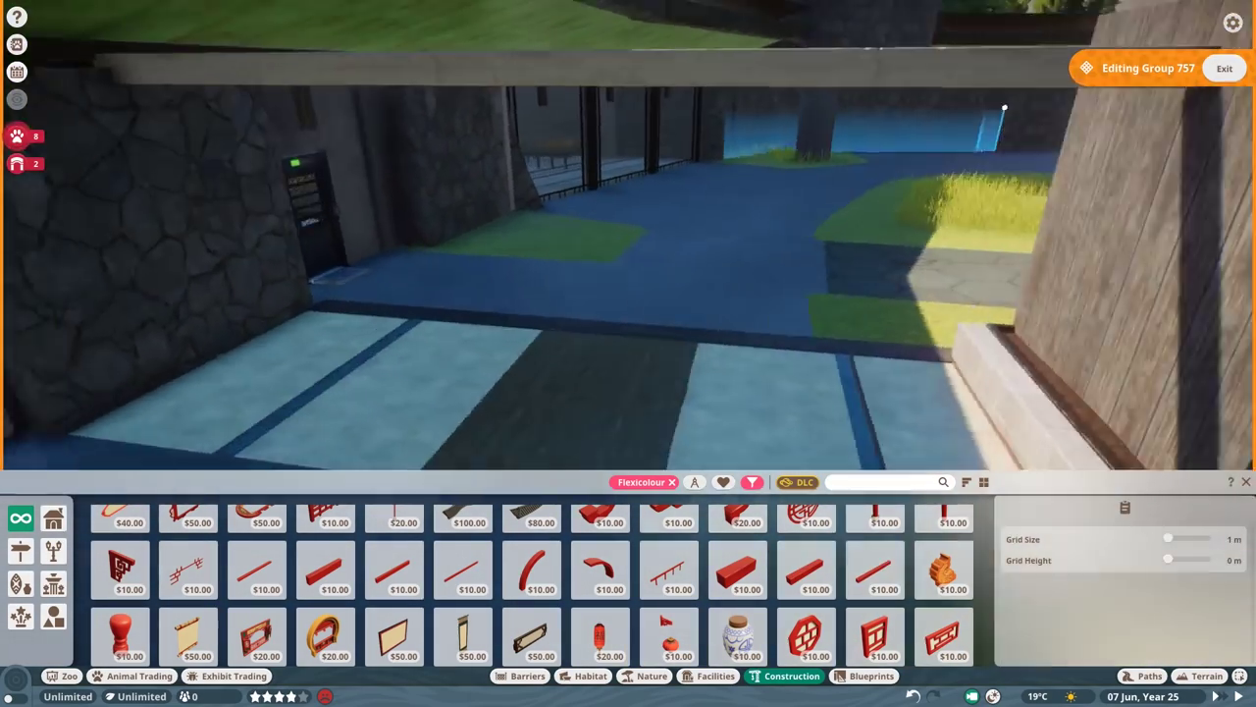
- Add a corner lattice under the lintel and move a square end post to its left end
{"action": "left_click", "coordinate": [406, 160]}
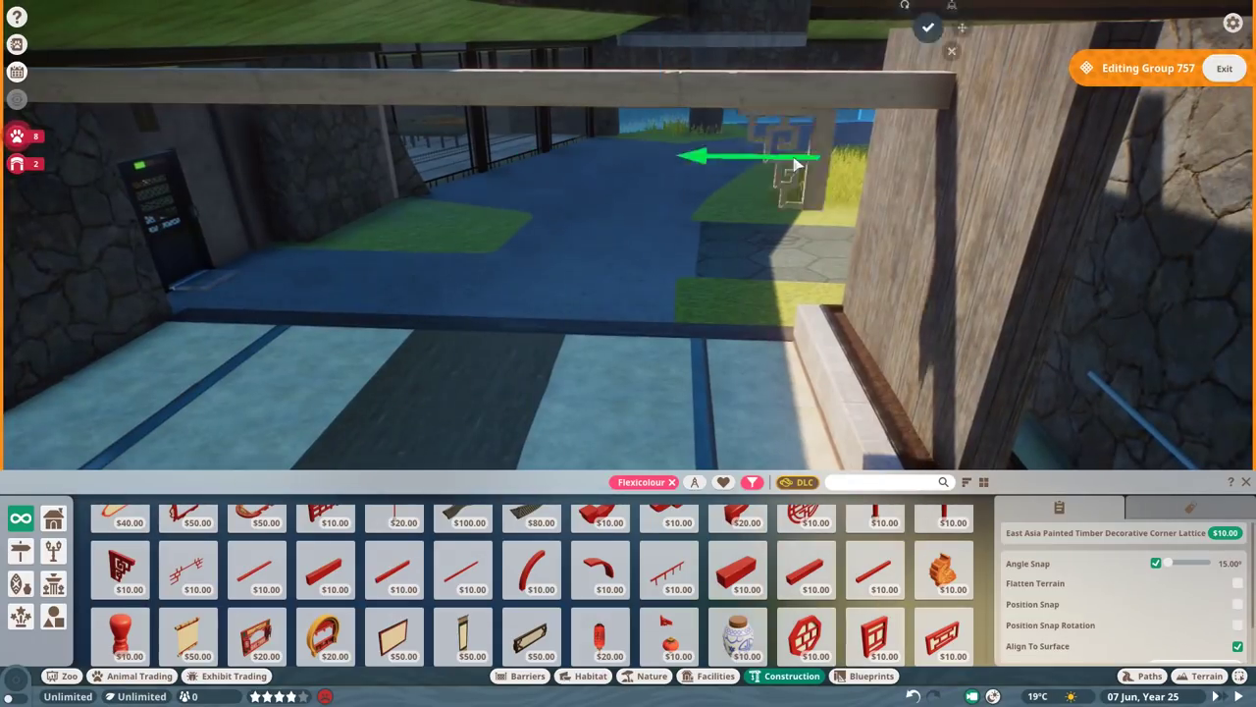
{"action": "left_click", "coordinate": [1017, 253]}
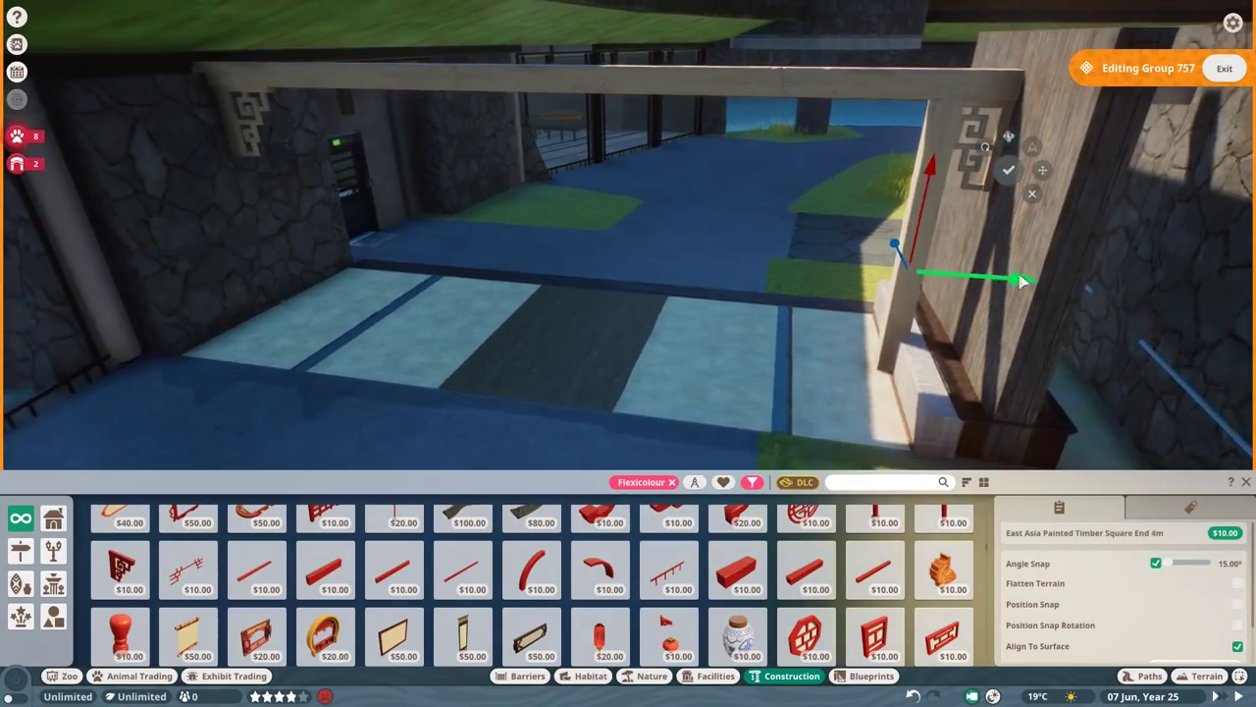
{"action": "left_click_drag", "start_coordinate": [998, 238], "coordinate": [490, 285]}
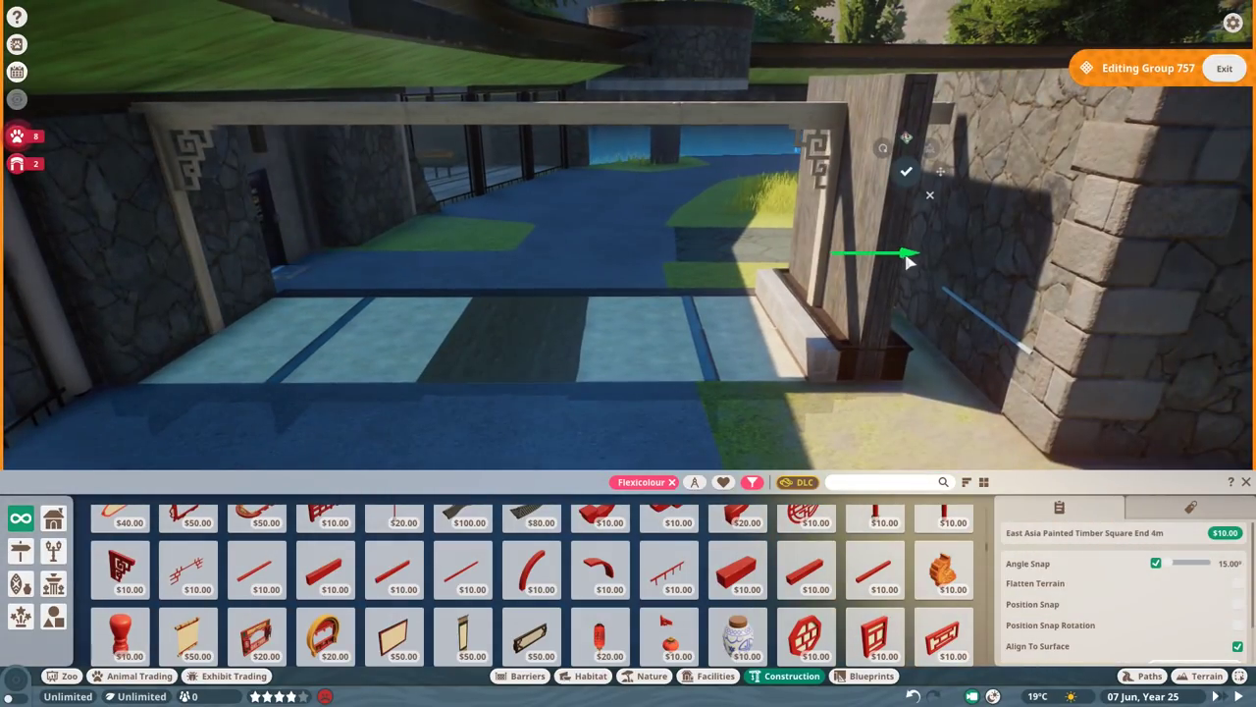
{"action": "left_click", "coordinate": [818, 282]}
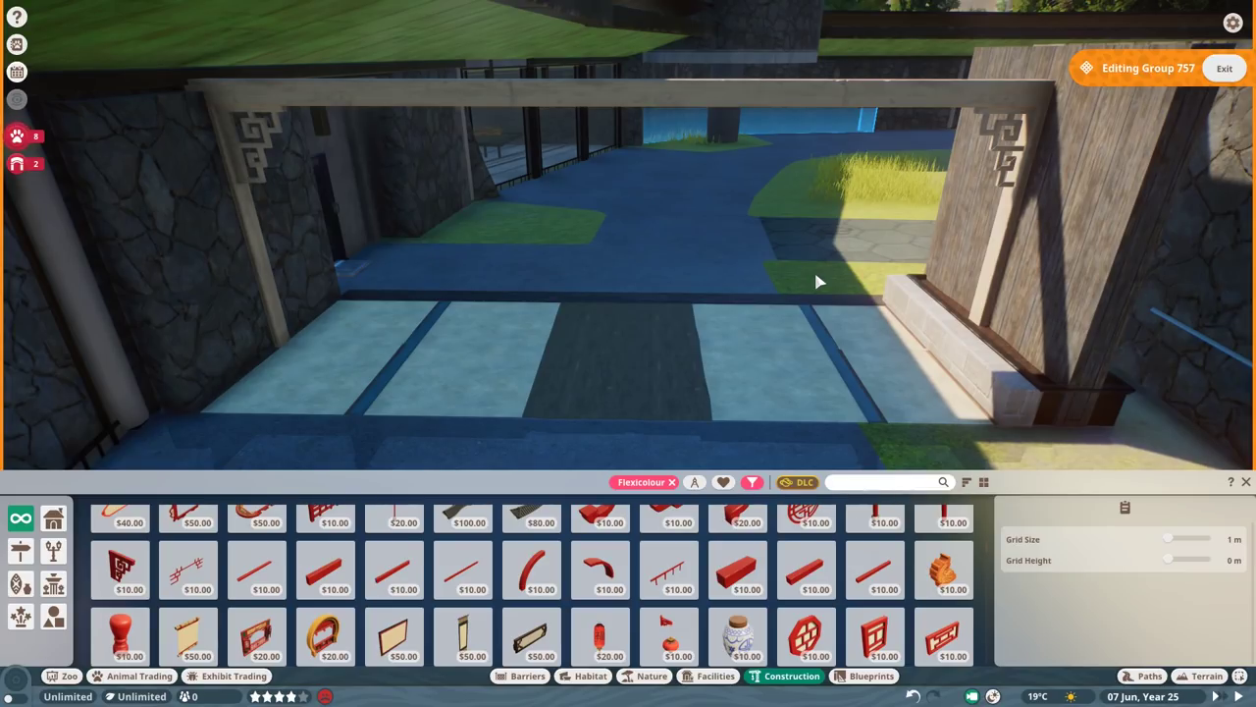
- Apply the new colour to the painted timber railing pieces
{"action": "left_click", "coordinate": [399, 225]}
{"action": "left_click", "coordinate": [462, 245]}
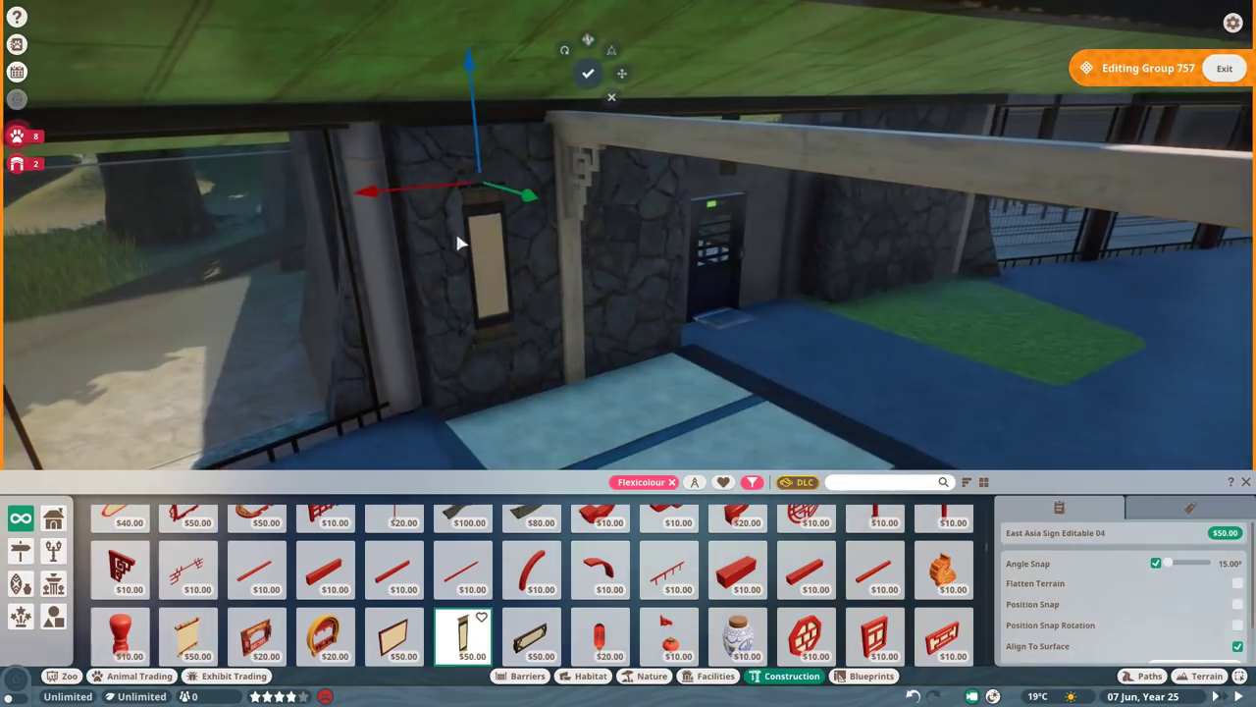
{"action": "left_click", "coordinate": [600, 383]}
{"action": "left_click", "coordinate": [1069, 615]}
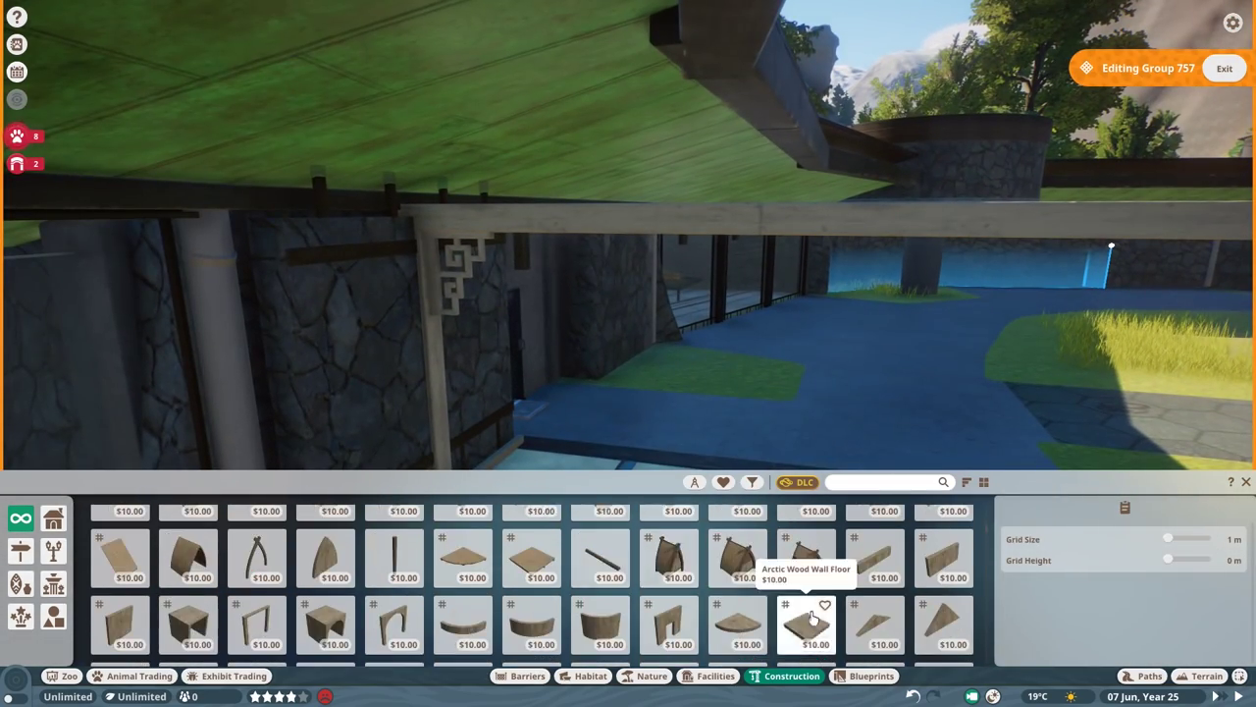
{"action": "scroll", "coordinate": [810, 616], "scroll_direction": "down", "scroll_amount": 2}
- Build the arch from Glass House Roof Arch and Rounded pieces, and hang a basket planter
{"action": "left_click", "coordinate": [737, 586]}
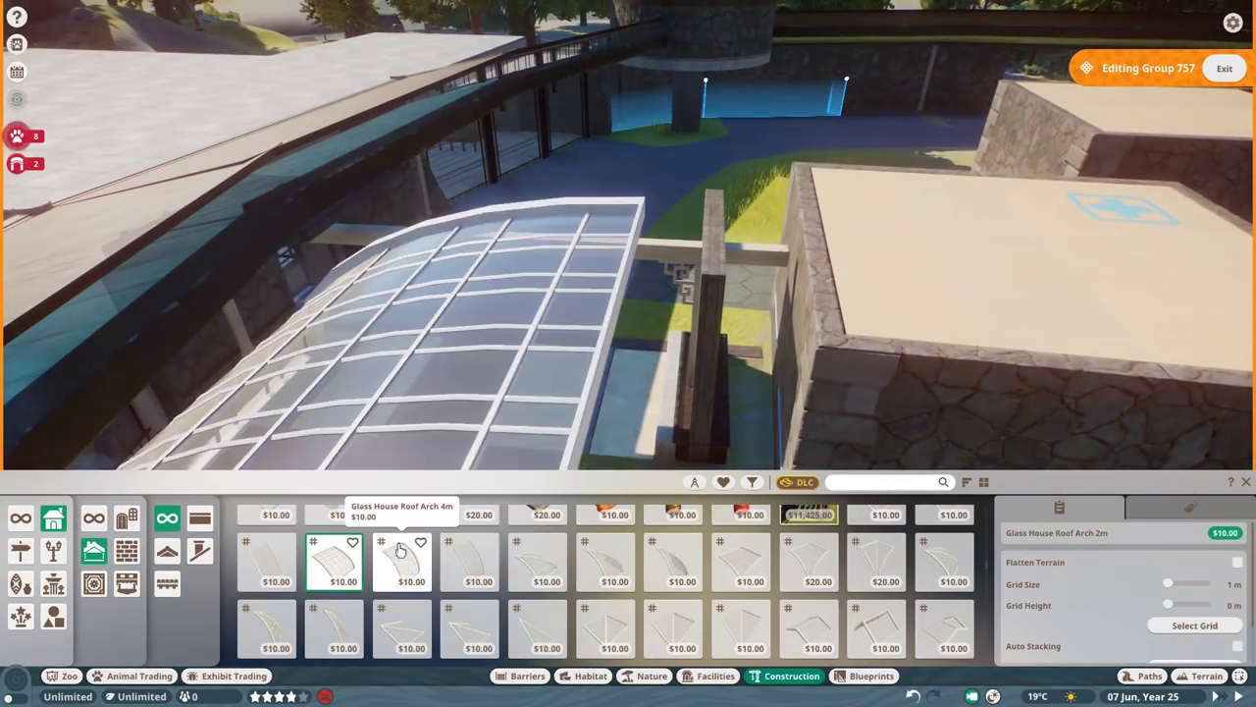
{"action": "scroll", "coordinate": [401, 569], "scroll_direction": "down", "scroll_amount": 1}
{"action": "left_click", "coordinate": [611, 582]}
{"action": "scroll", "coordinate": [595, 225], "scroll_direction": "up", "scroll_amount": 2}
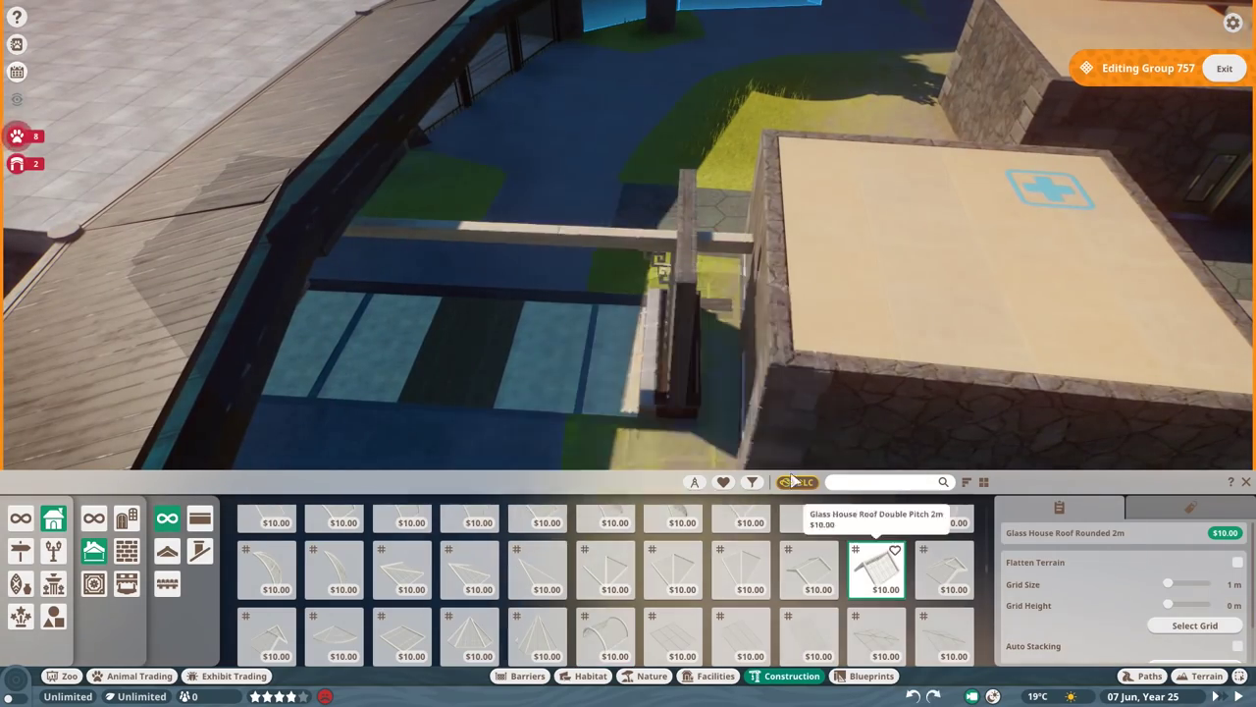
{"action": "scroll", "coordinate": [471, 574], "scroll_direction": "down", "scroll_amount": 3}
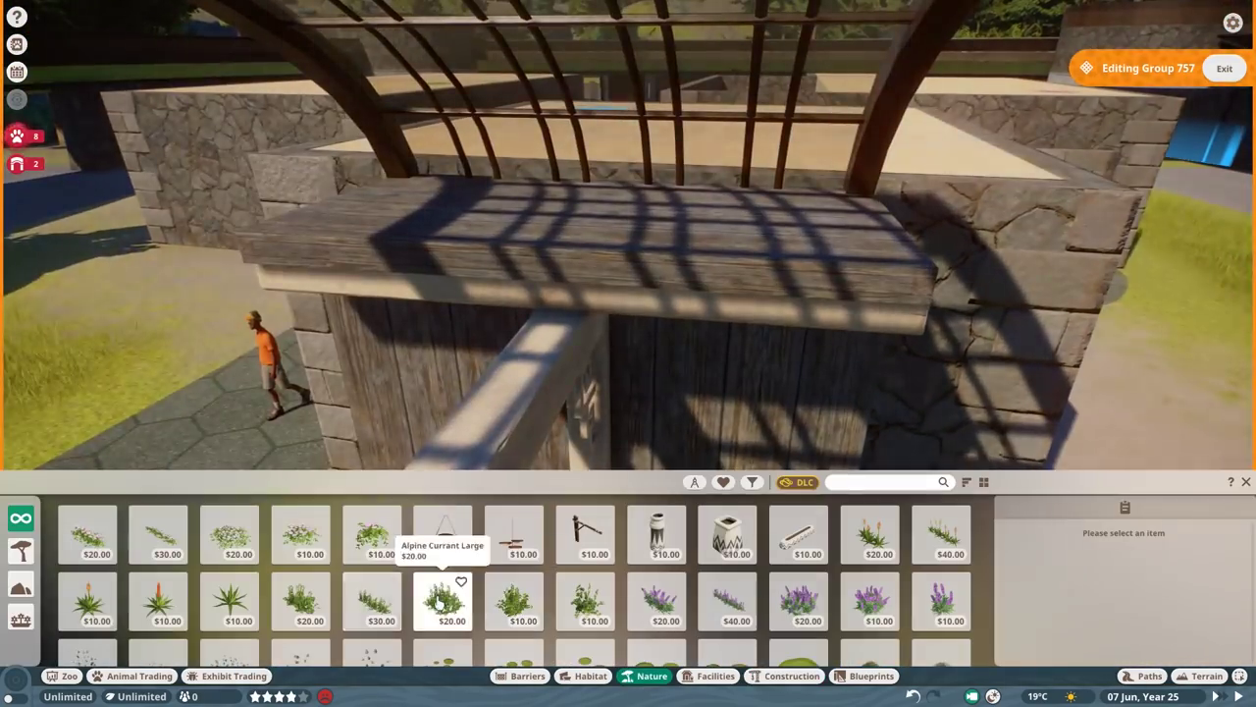
{"action": "left_click", "coordinate": [443, 535]}
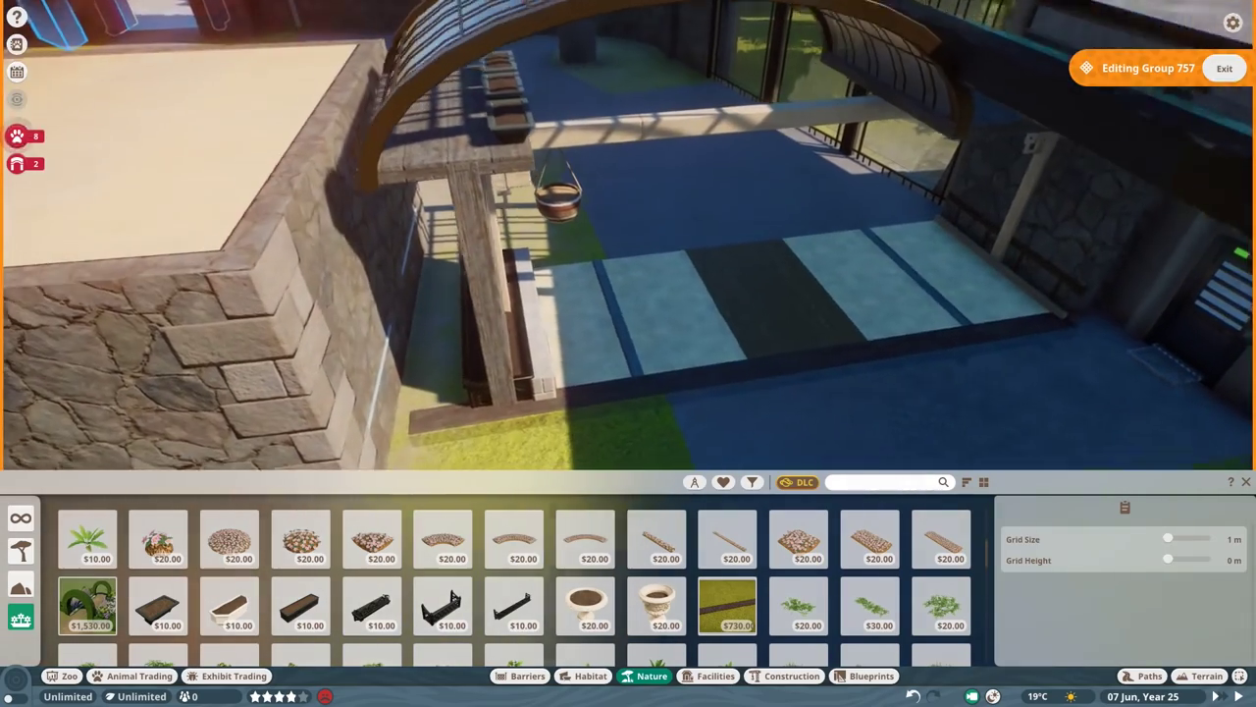
- Reposition the wooden beam and rotate the wooden post of the arch
{"action": "left_click", "coordinate": [677, 275]}
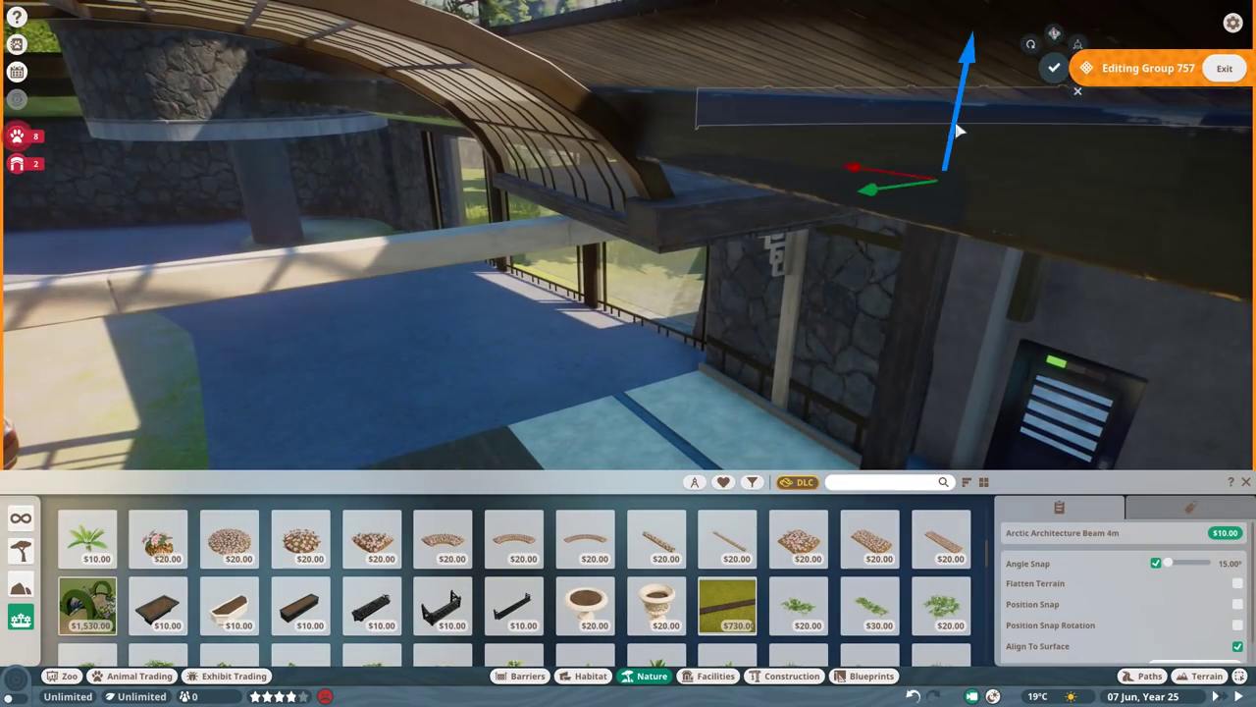
{"action": "left_click", "coordinate": [726, 317]}
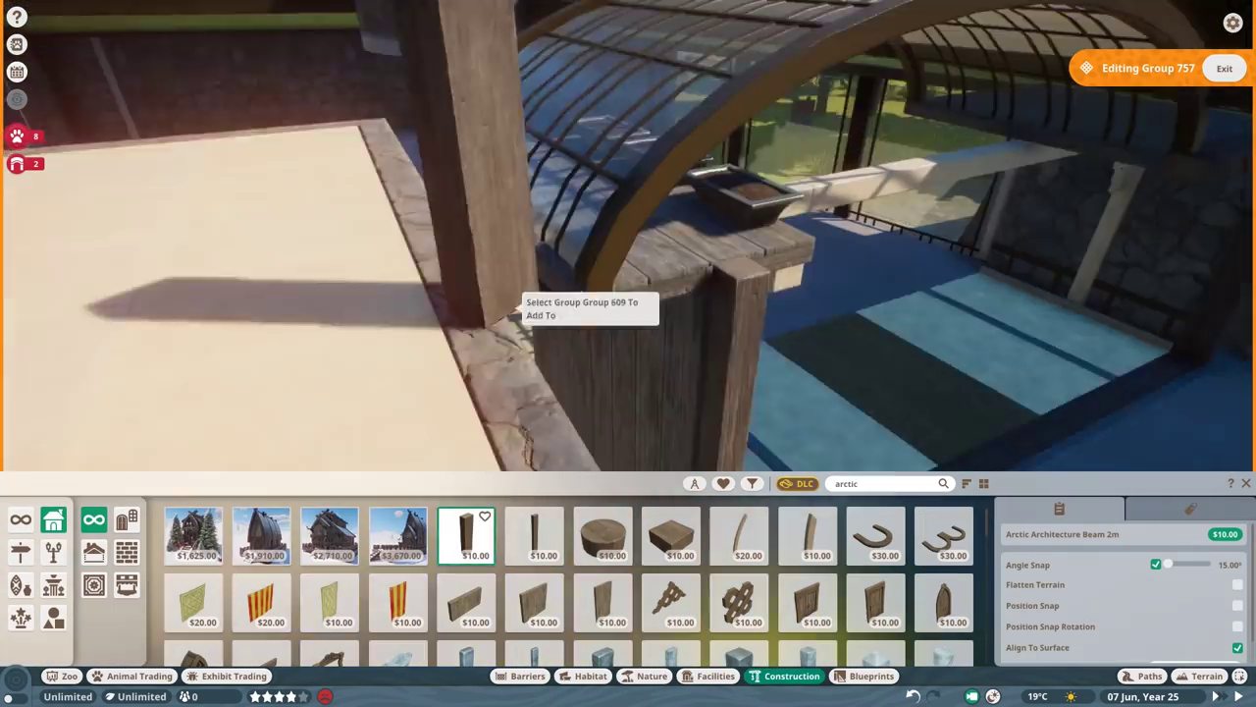
{"action": "left_click", "coordinate": [528, 312]}
{"action": "left_click", "coordinate": [126, 552]}
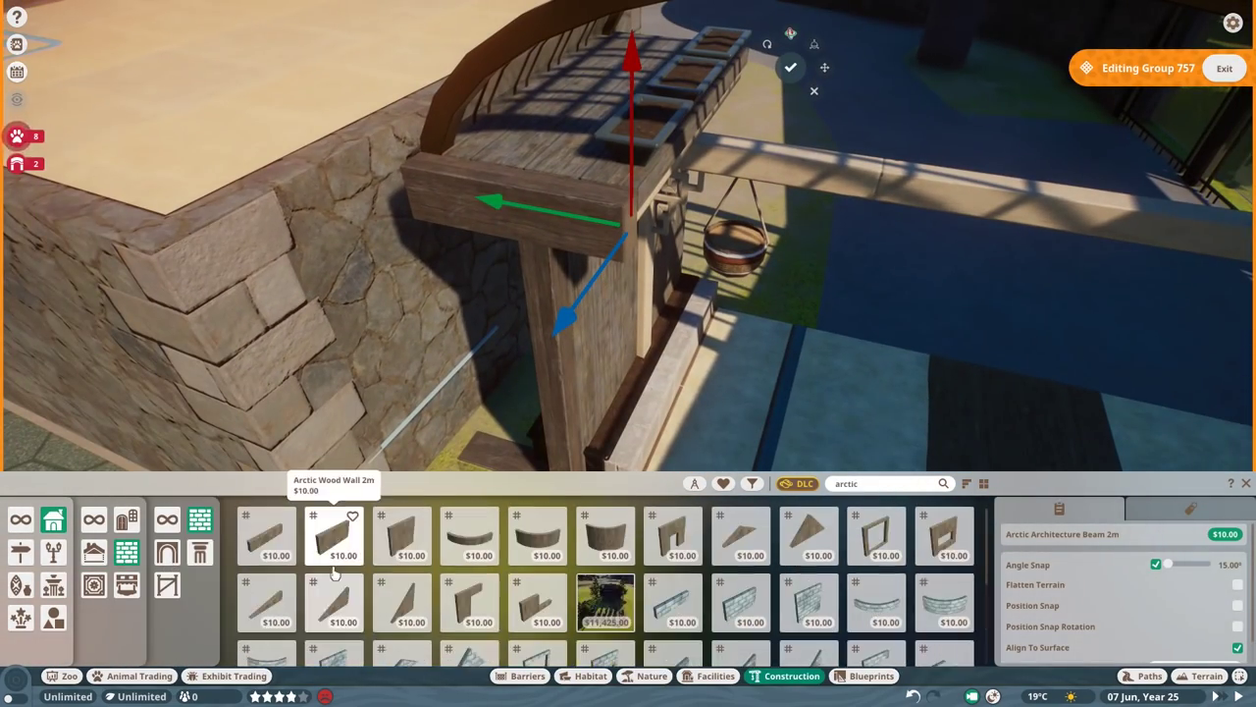
{"action": "left_click", "coordinate": [199, 551]}
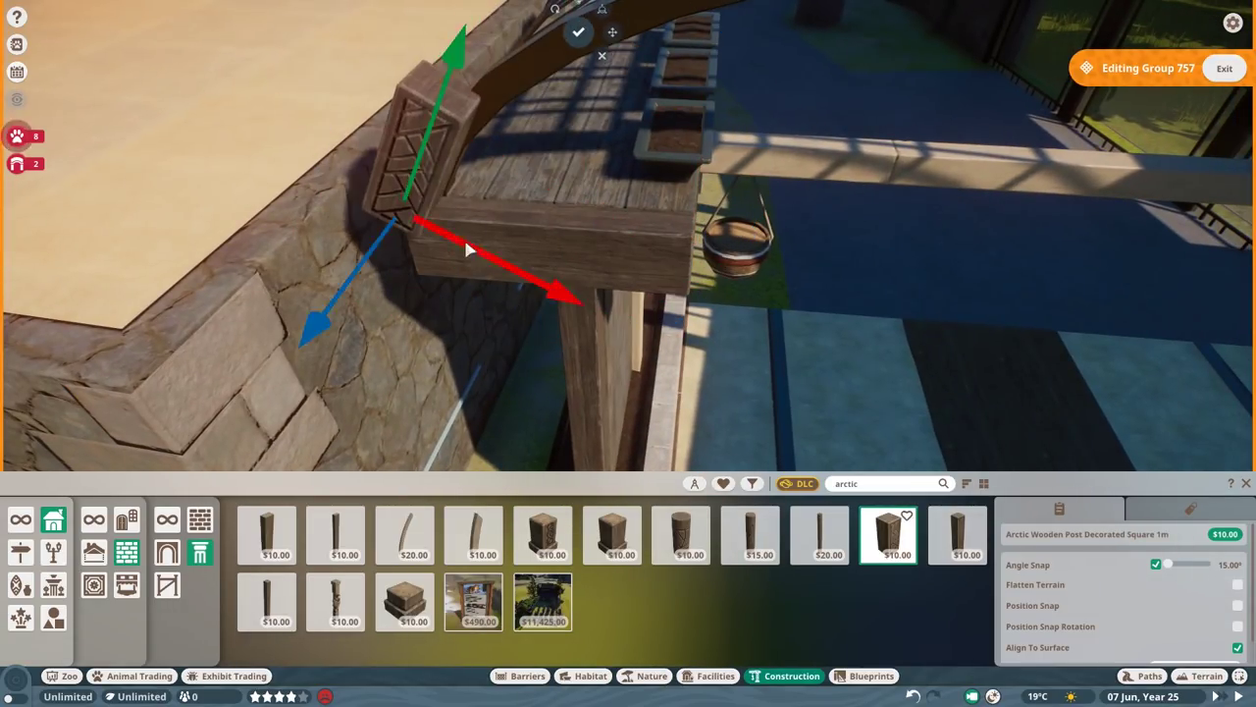
{"action": "key", "text": "Tab"}
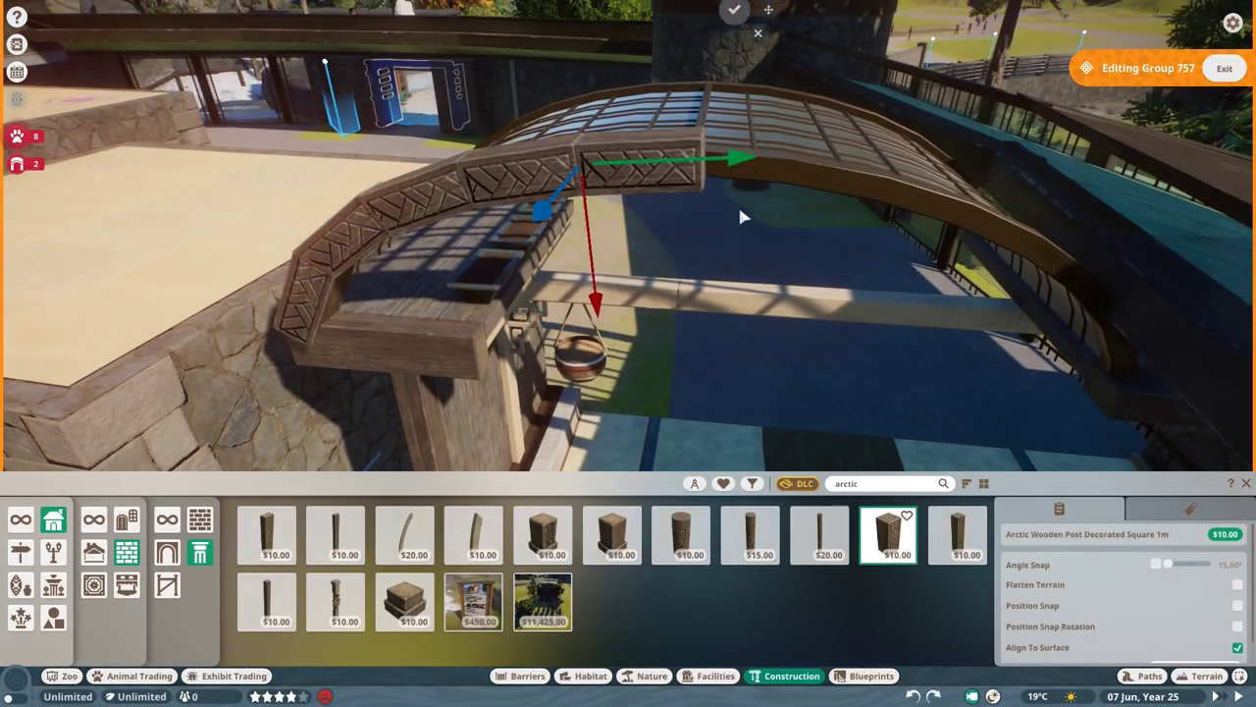
{"action": "key", "text": "Tab"}
{"action": "key", "text": "Tab"}
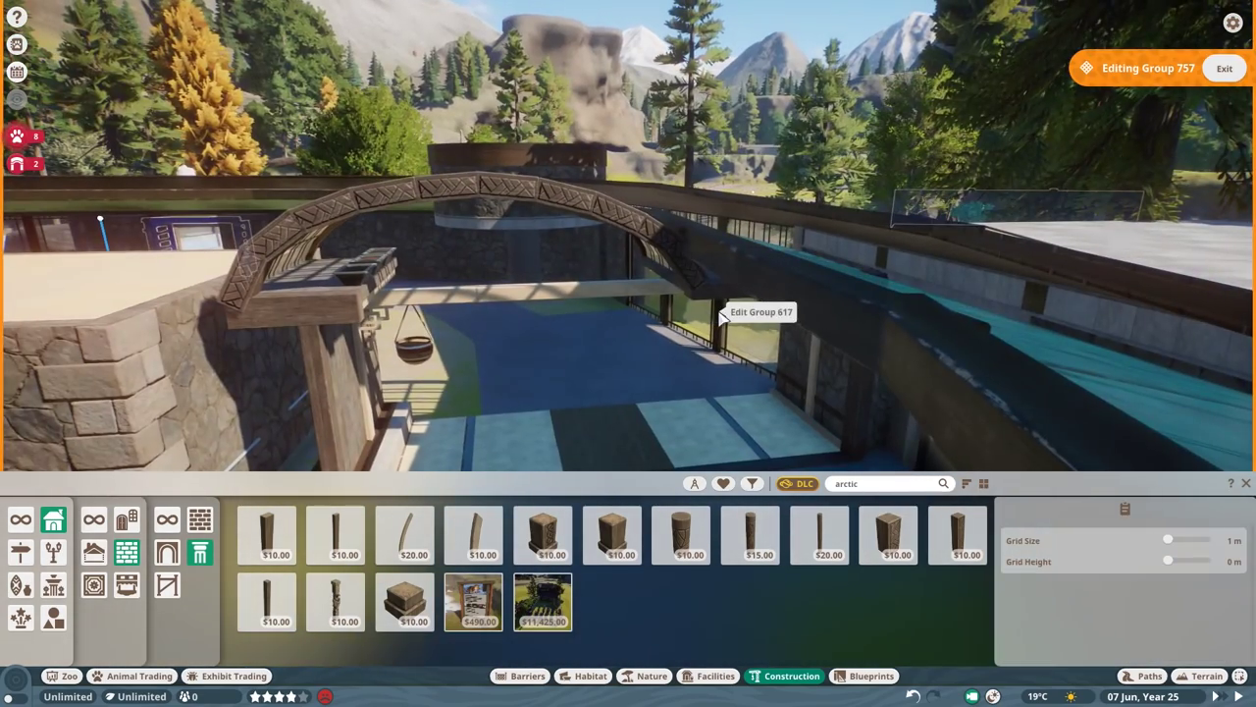
- Add the 4 m arctic beam to the arch selection, view it from above, and release it
{"action": "left_click", "coordinate": [748, 138]}
{"action": "left_click", "coordinate": [360, 26], "text": "shift"}
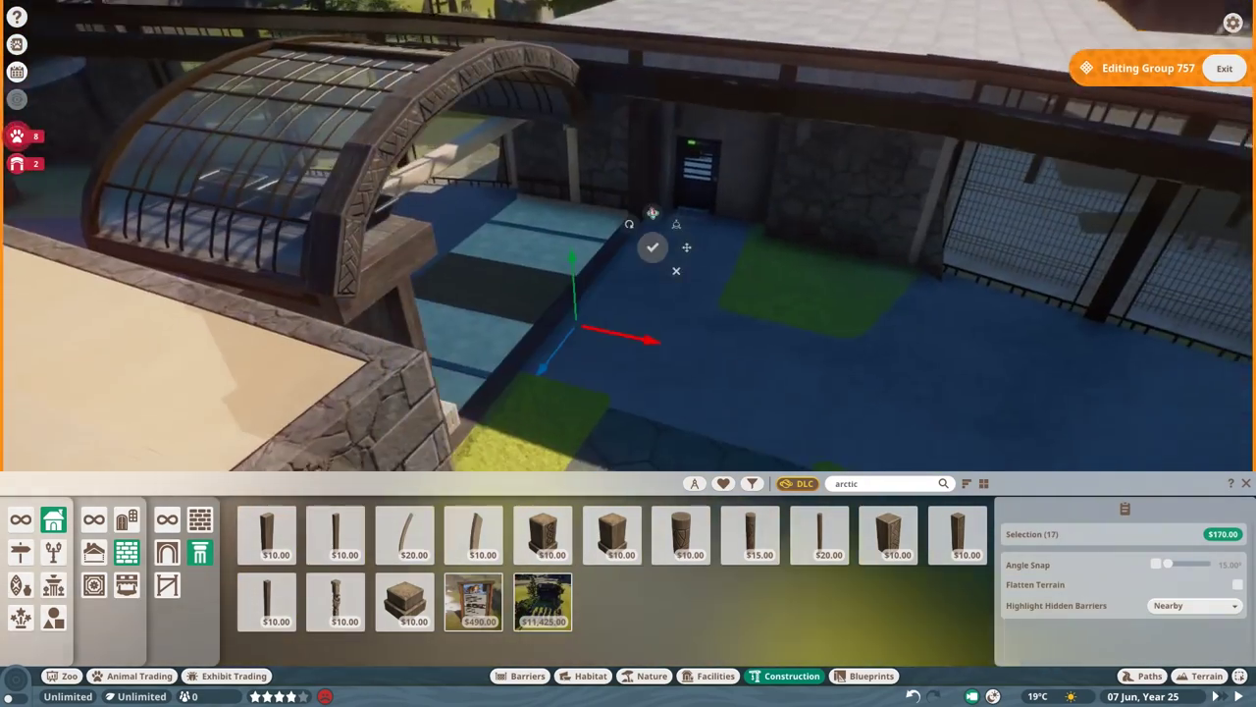
{"action": "key", "text": "e"}
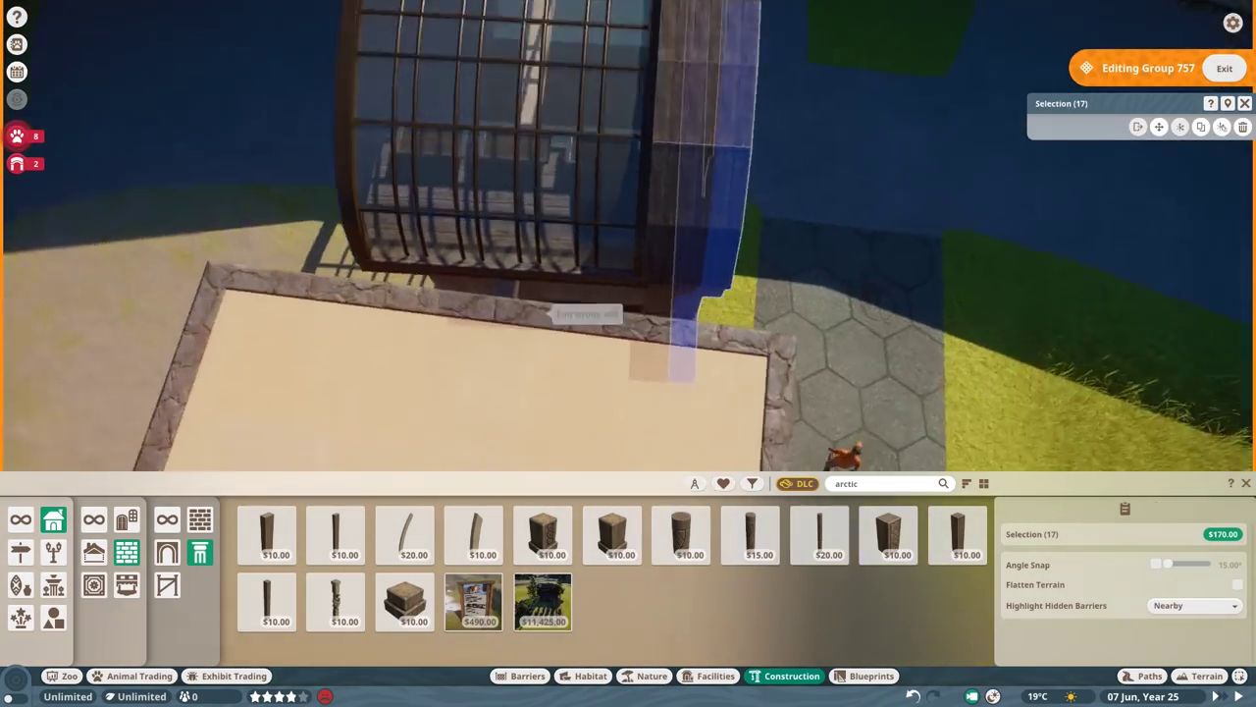
{"action": "key", "text": "Escape"}
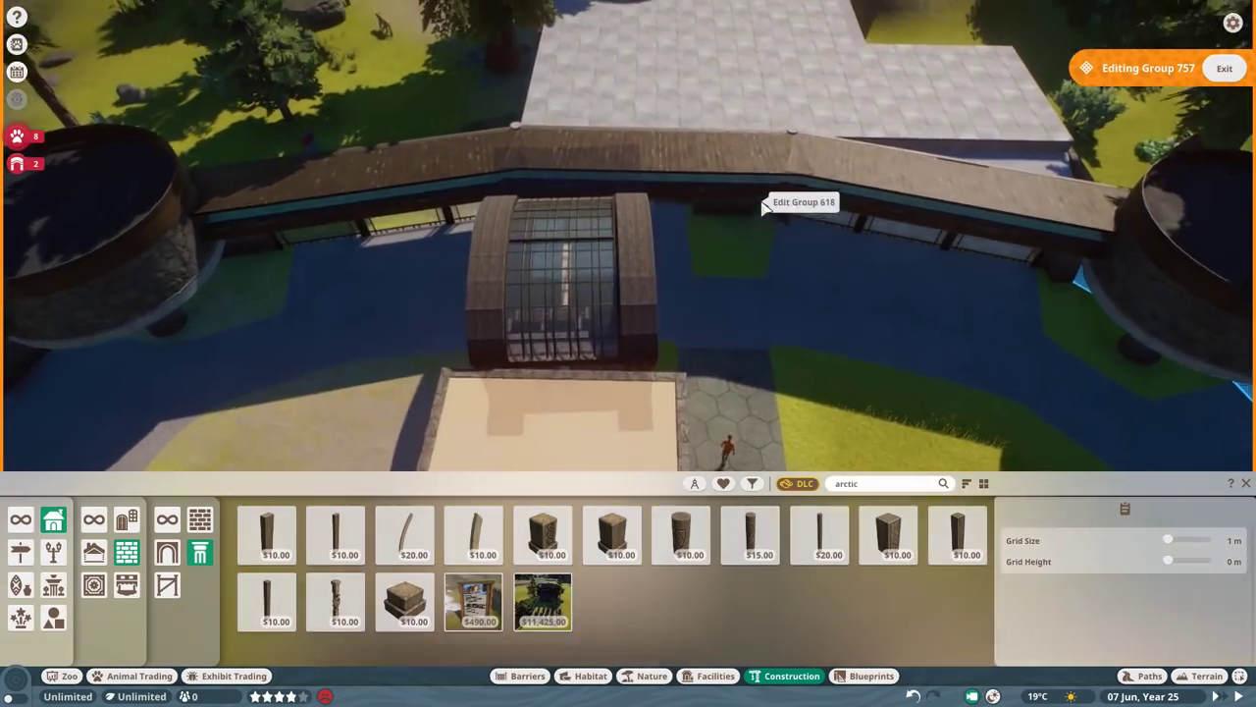
- Save the zoo with Ctrl+S, then slide an aloe along the ledge planter
{"action": "left_click", "coordinate": [725, 247]}
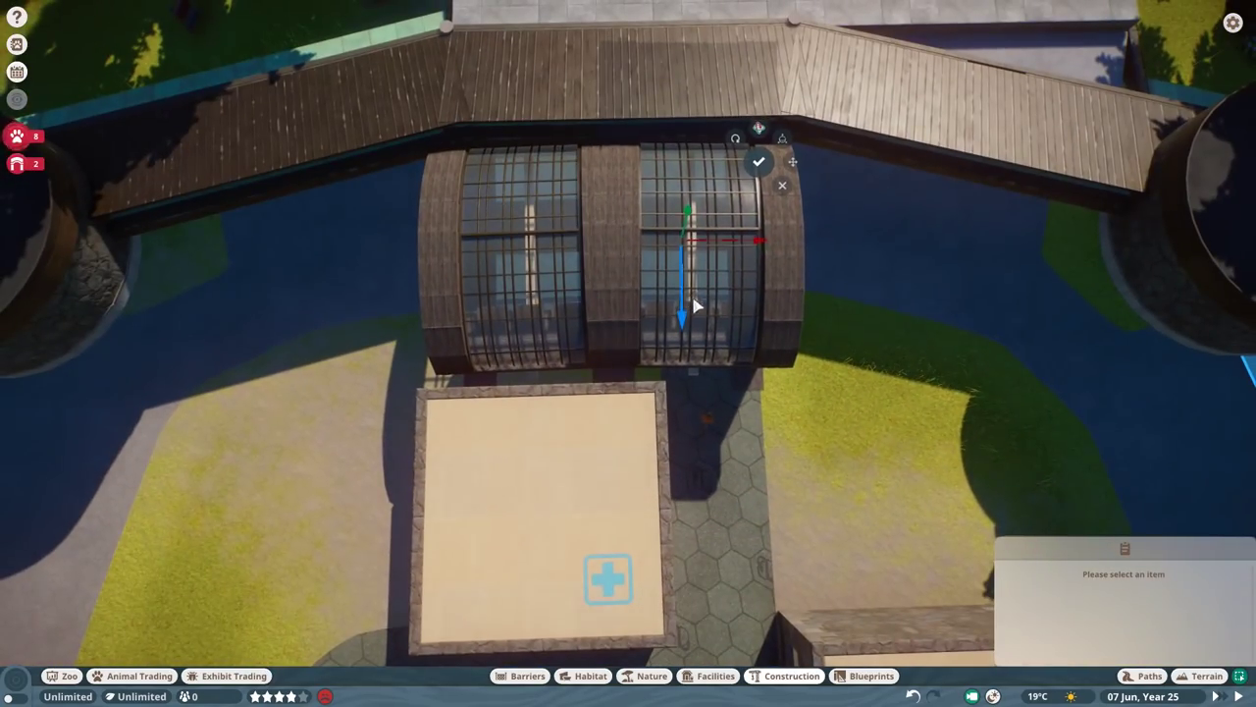
{"action": "key", "text": "ctrl+s"}
{"action": "key", "text": "Return"}
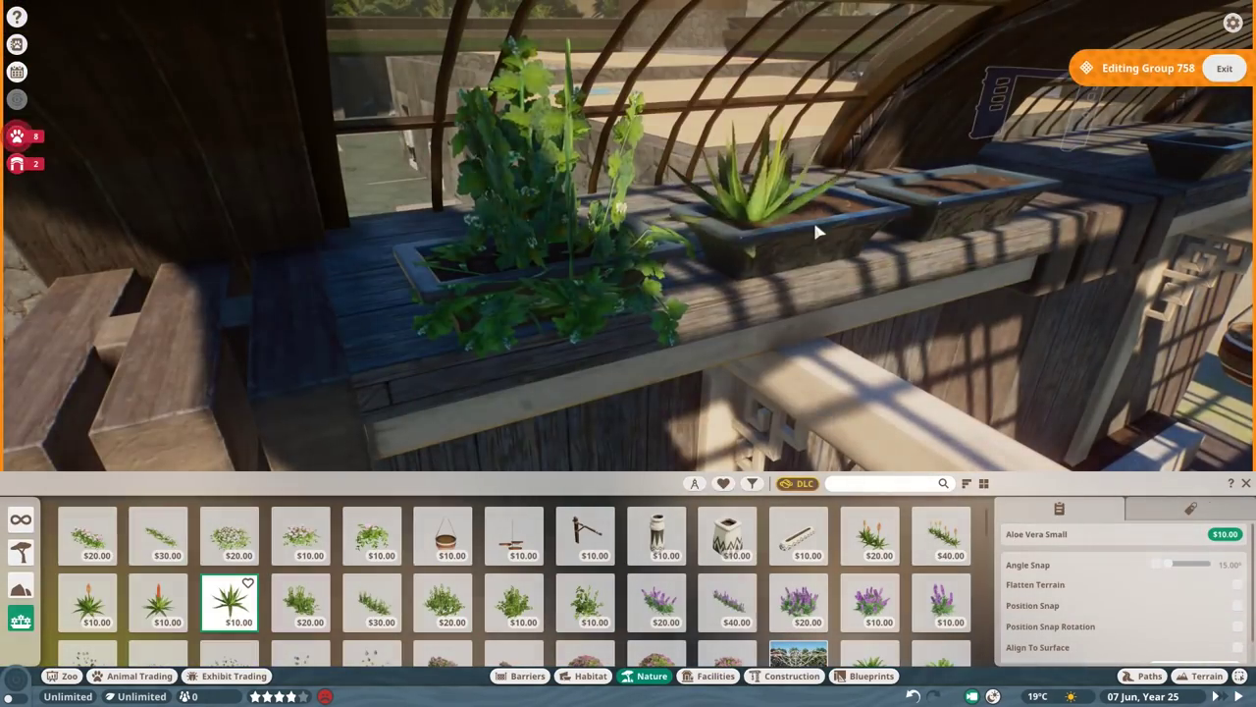
{"action": "left_click_drag", "start_coordinate": [819, 231], "coordinate": [461, 188]}
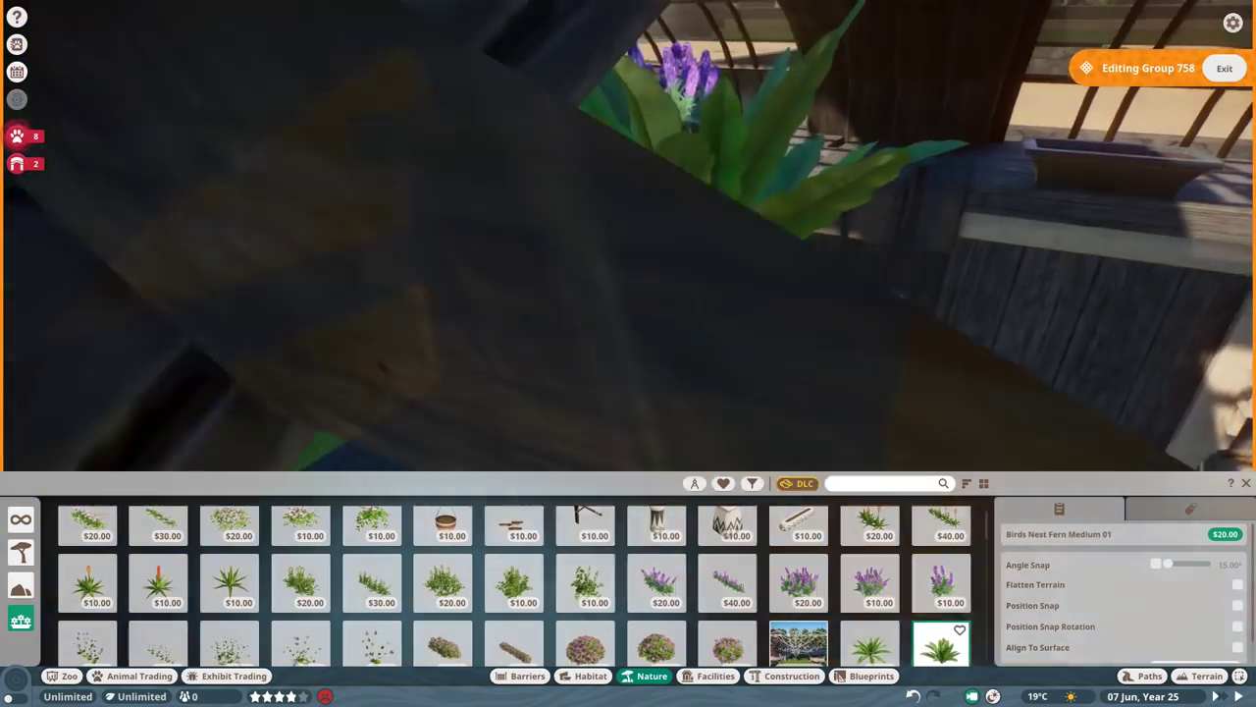
{"action": "scroll", "coordinate": [648, 201], "scroll_direction": "down", "scroll_amount": 5}
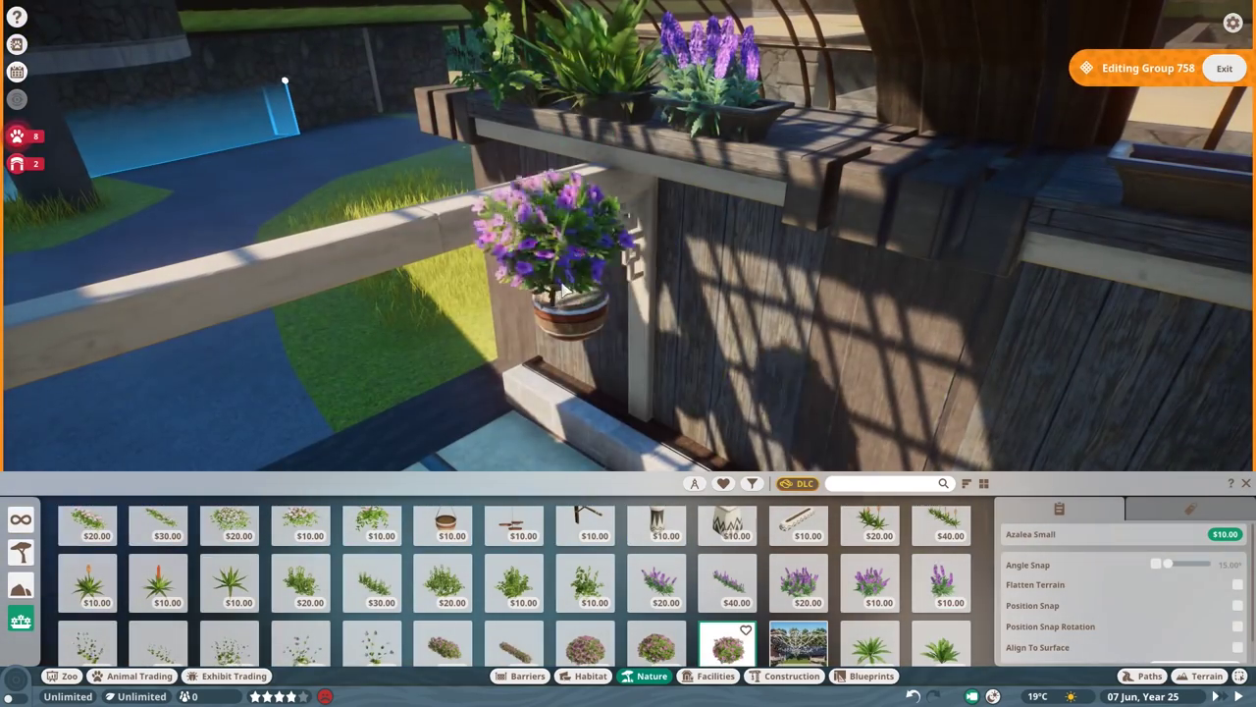
{"action": "right_click", "coordinate": [685, 310]}
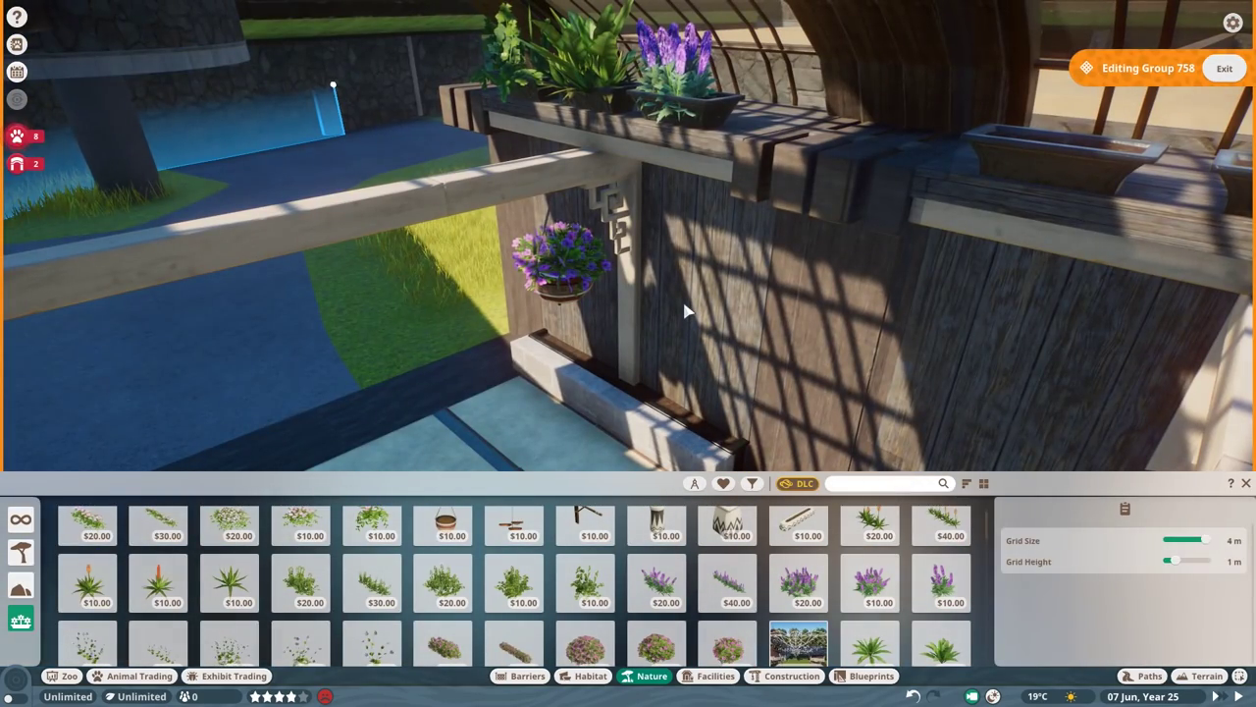
- Leave group edit and orbit around the glass arch structure
{"action": "key", "text": "Escape"}
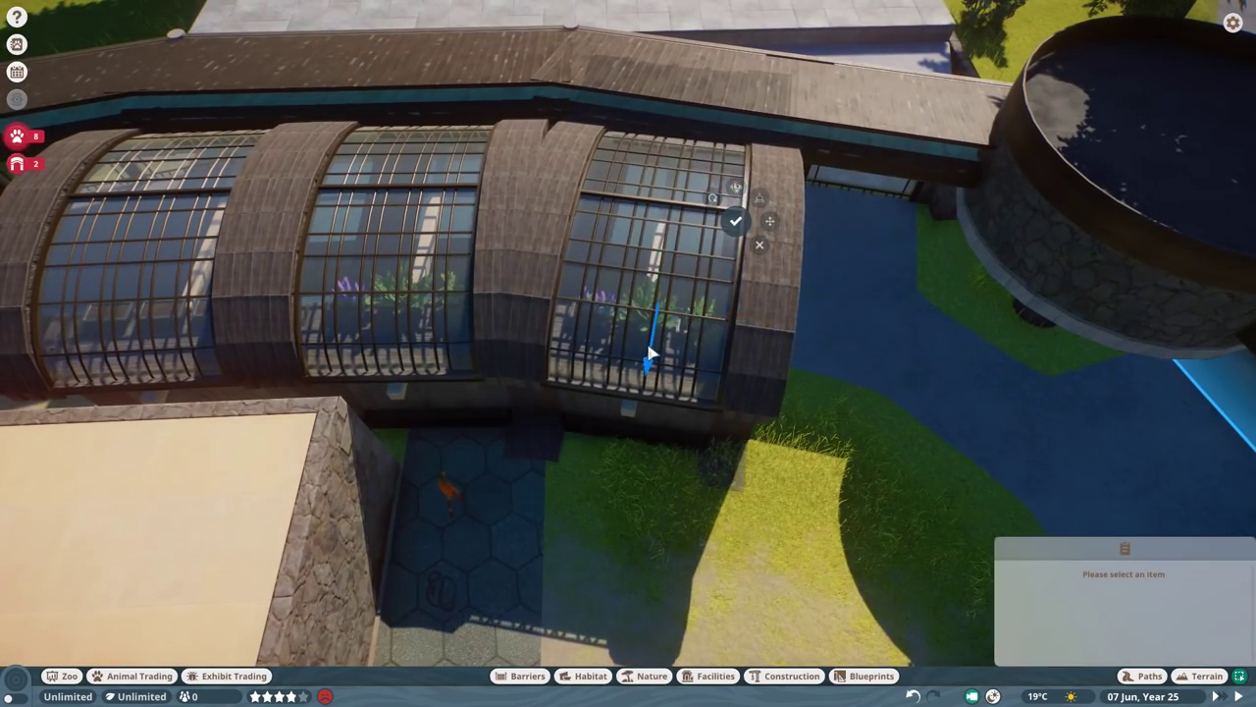
{"action": "key", "text": "q"}
{"action": "scroll", "coordinate": [746, 362], "scroll_direction": "up", "scroll_amount": 3}
{"action": "key", "text": "q"}
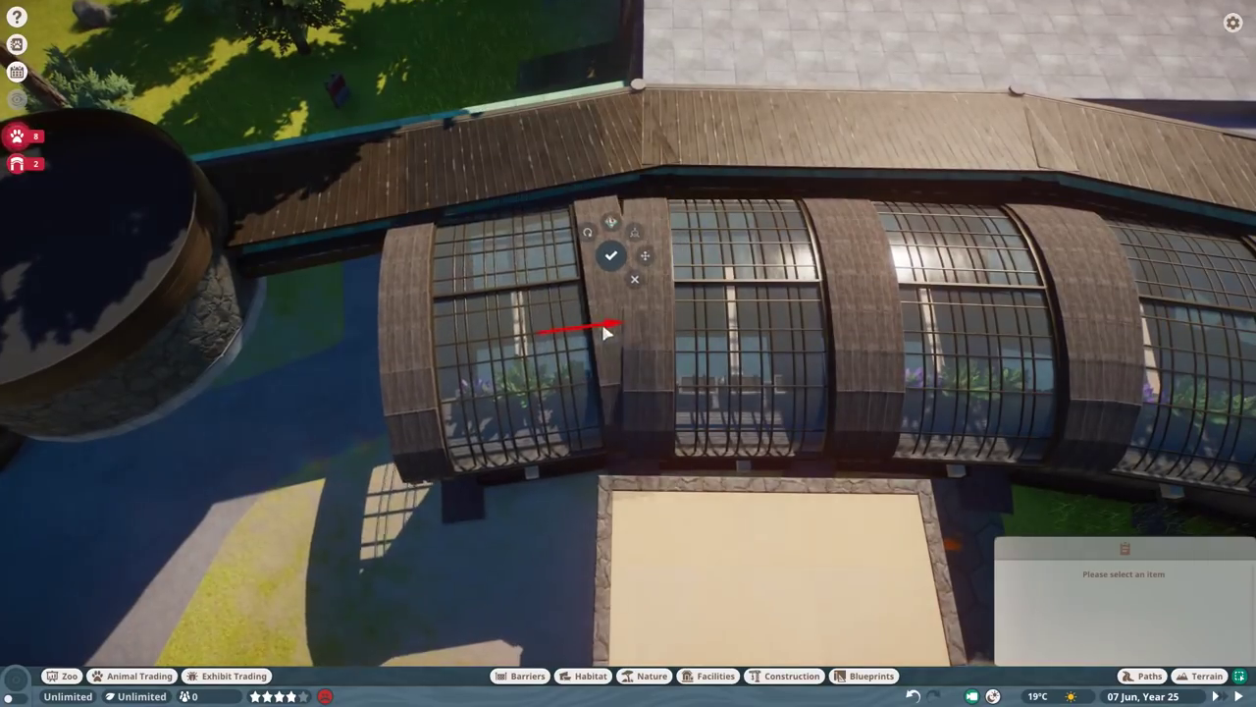
{"action": "key", "text": "e"}
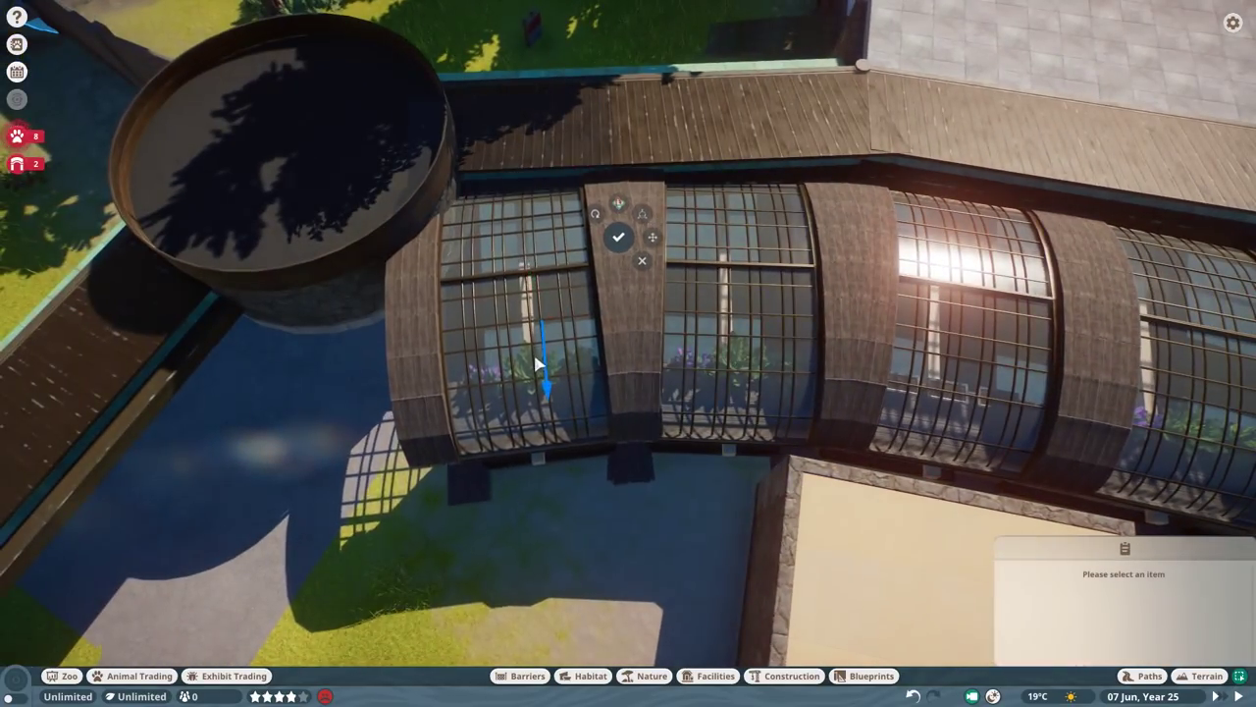
{"action": "scroll", "coordinate": [535, 363], "scroll_direction": "up", "scroll_amount": 5}
{"action": "scroll", "coordinate": [533, 386], "scroll_direction": "up", "scroll_amount": 3}
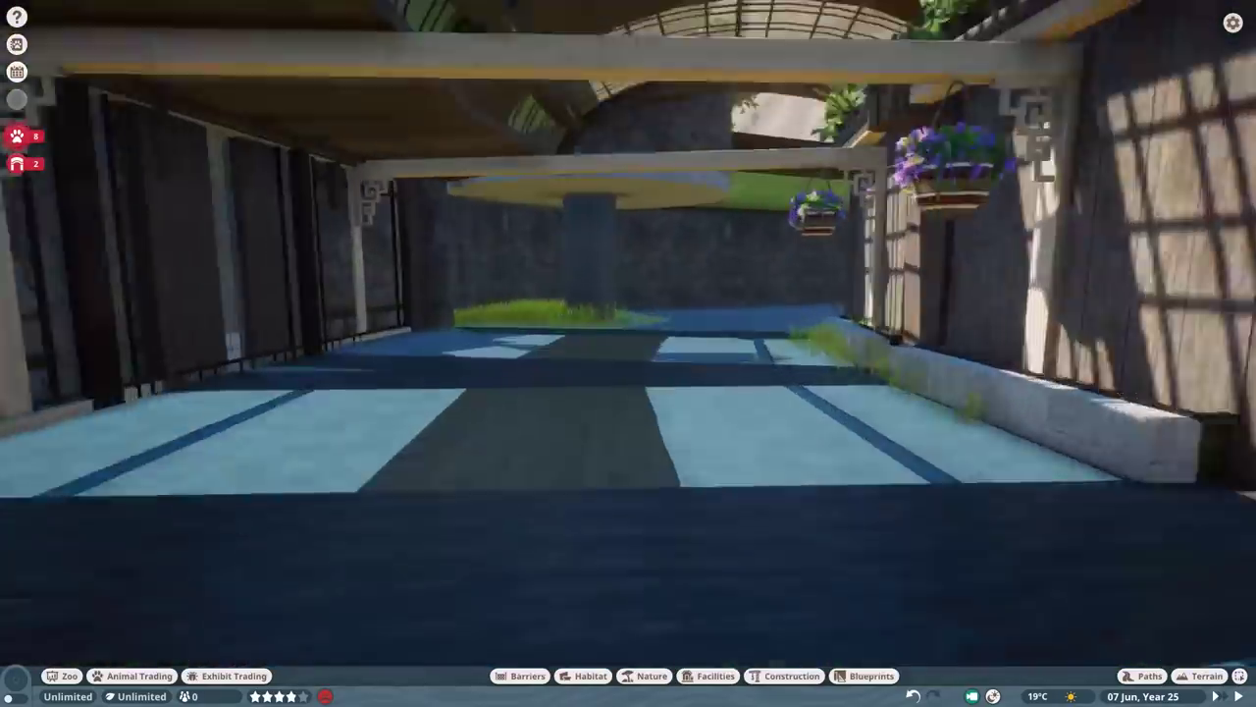
{"action": "scroll", "coordinate": [545, 341], "scroll_direction": "down", "scroll_amount": 5}
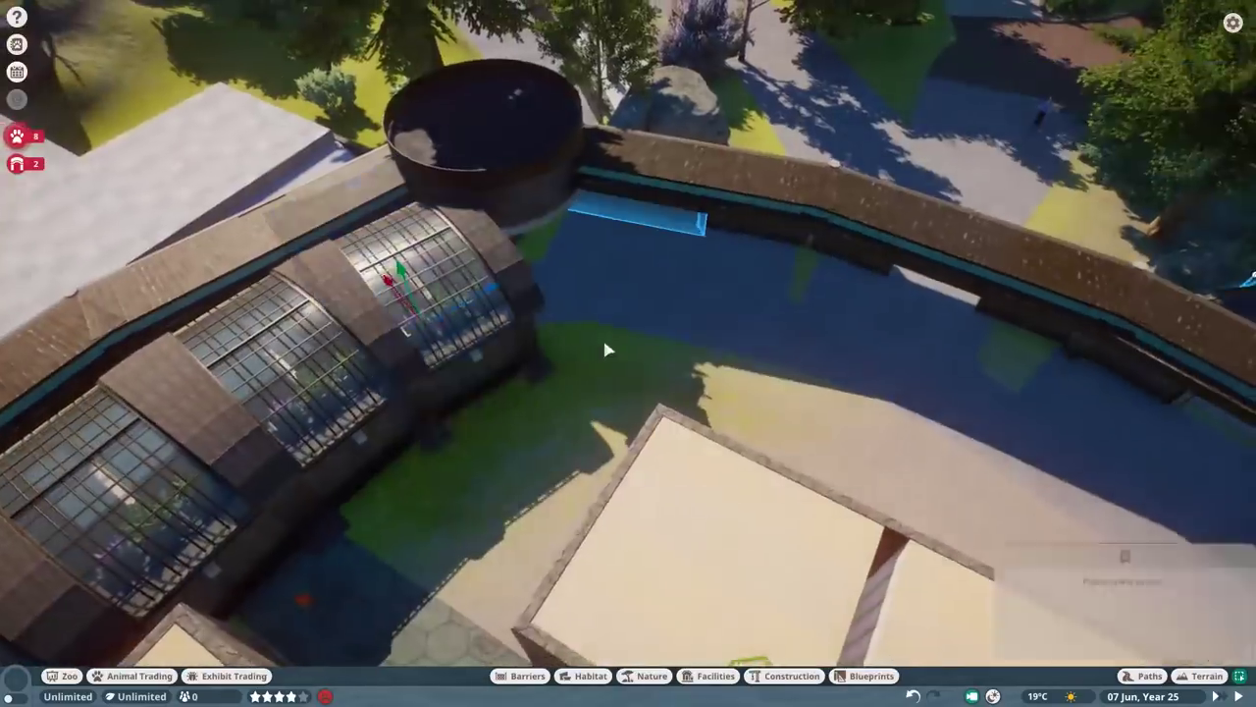
{"action": "key", "text": "q"}
{"action": "scroll", "coordinate": [661, 363], "scroll_direction": "up", "scroll_amount": 5}
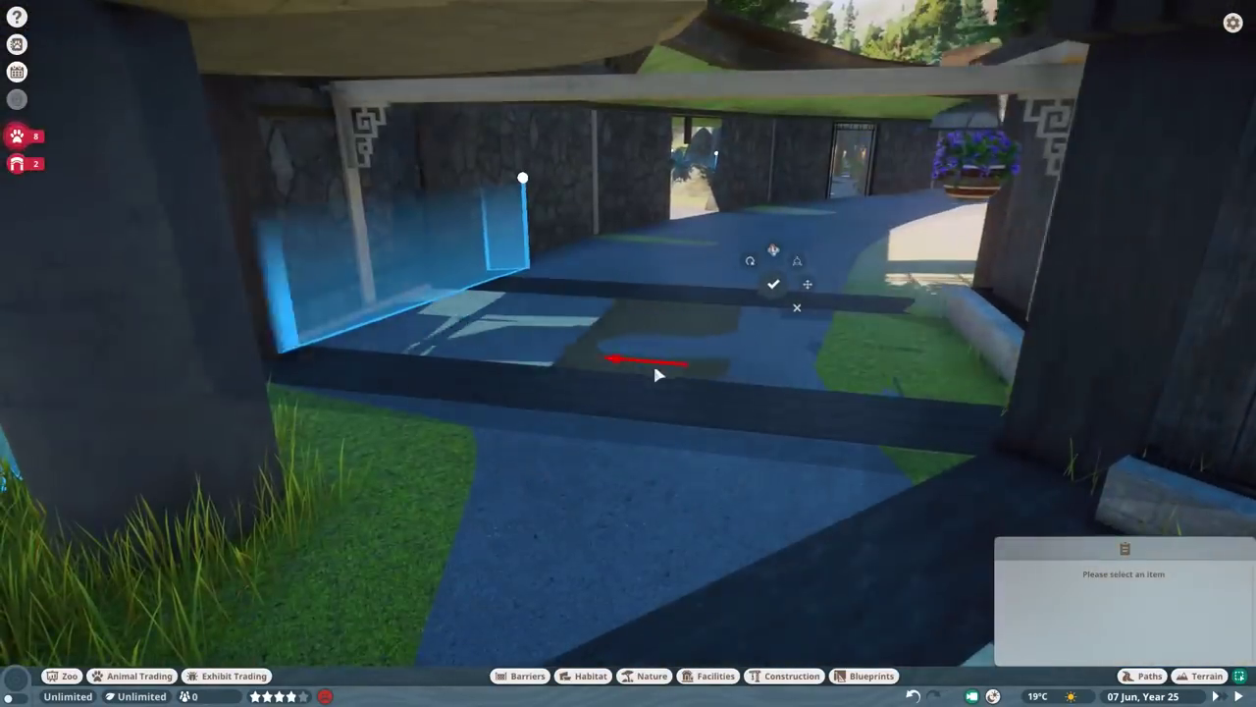
{"action": "scroll", "coordinate": [612, 271], "scroll_direction": "down", "scroll_amount": 5}
{"action": "scroll", "coordinate": [639, 354], "scroll_direction": "up", "scroll_amount": 5}
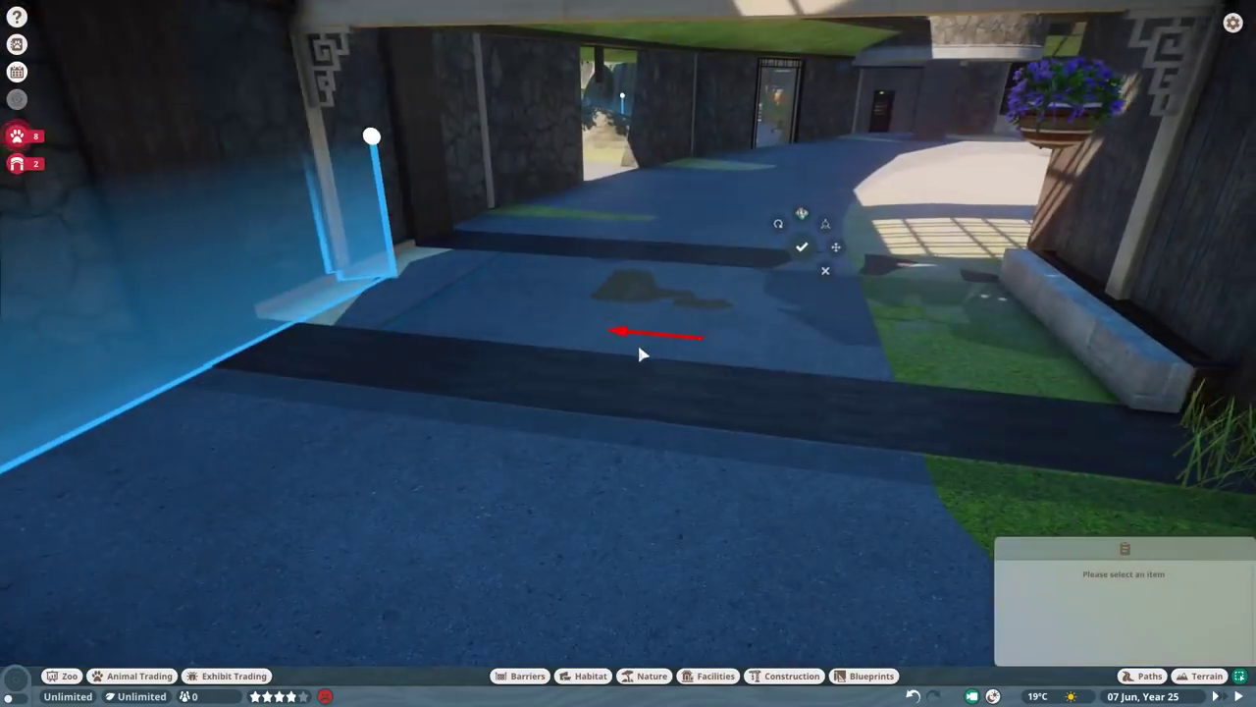
{"action": "scroll", "coordinate": [639, 354], "scroll_direction": "down", "scroll_amount": 5}
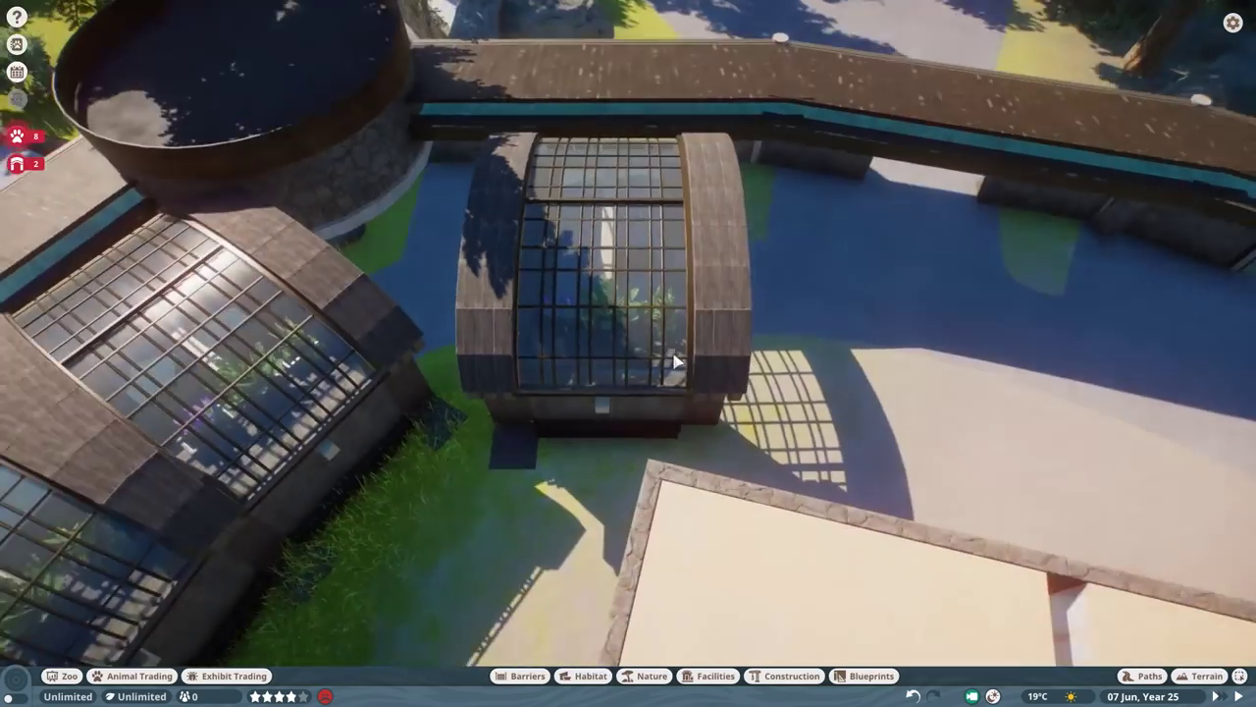
{"action": "scroll", "coordinate": [647, 349], "scroll_direction": "up", "scroll_amount": 2}
{"action": "scroll", "coordinate": [628, 226], "scroll_direction": "up", "scroll_amount": 2}
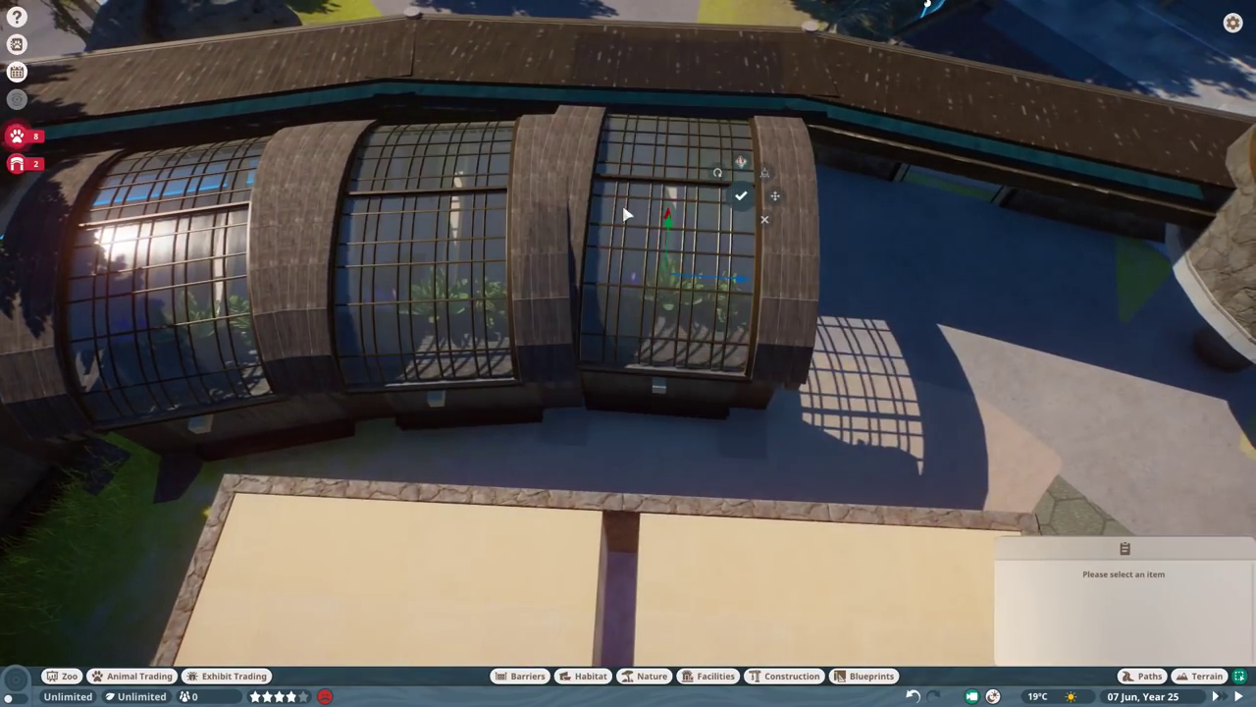
{"action": "scroll", "coordinate": [658, 260], "scroll_direction": "down", "scroll_amount": 3}
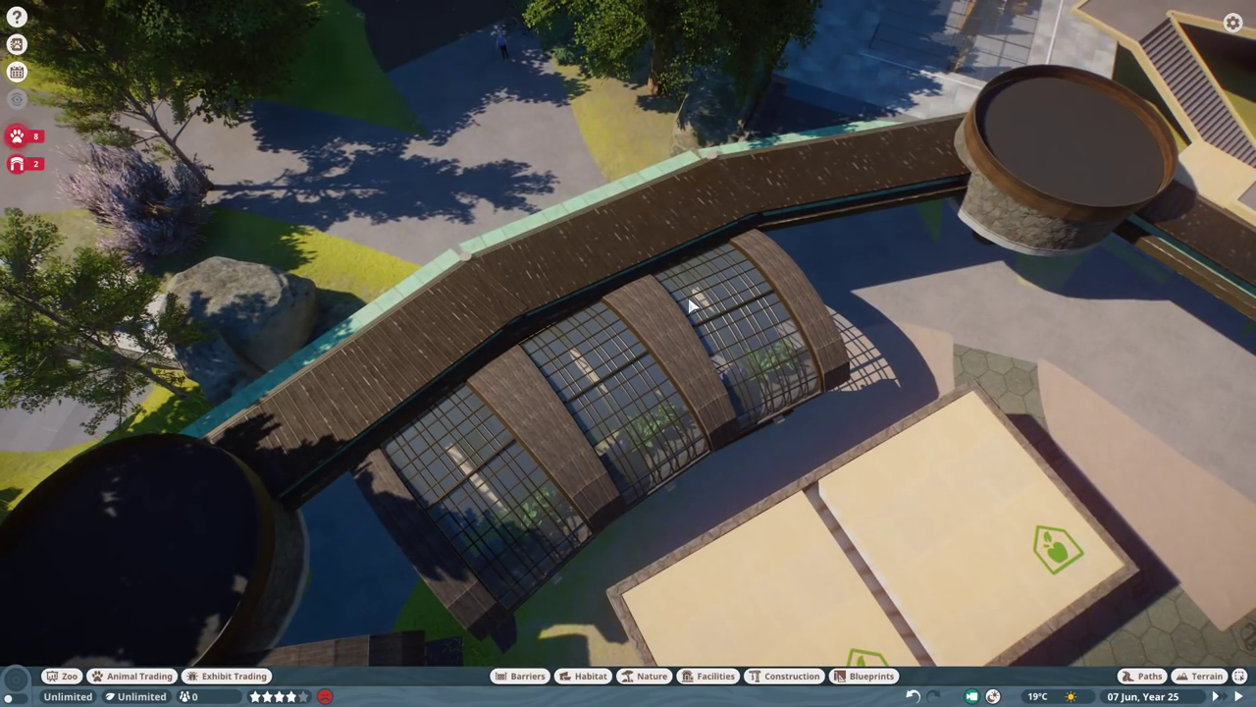
{"action": "scroll", "coordinate": [692, 314], "scroll_direction": "up", "scroll_amount": 3}
{"action": "scroll", "coordinate": [699, 343], "scroll_direction": "up", "scroll_amount": 2}
{"action": "scroll", "coordinate": [589, 344], "scroll_direction": "up", "scroll_amount": 2}
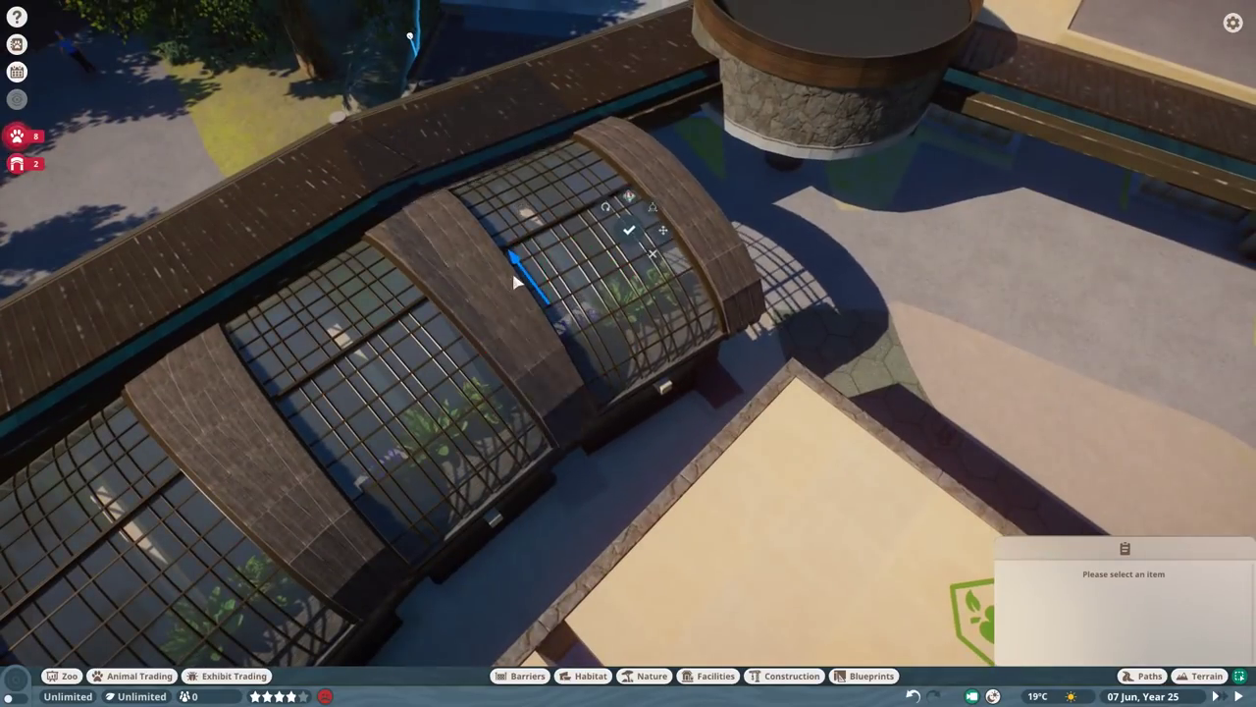
{"action": "scroll", "coordinate": [513, 281], "scroll_direction": "up", "scroll_amount": 5}
{"action": "scroll", "coordinate": [458, 308], "scroll_direction": "down", "scroll_amount": 5}
{"action": "scroll", "coordinate": [664, 223], "scroll_direction": "up", "scroll_amount": 3}
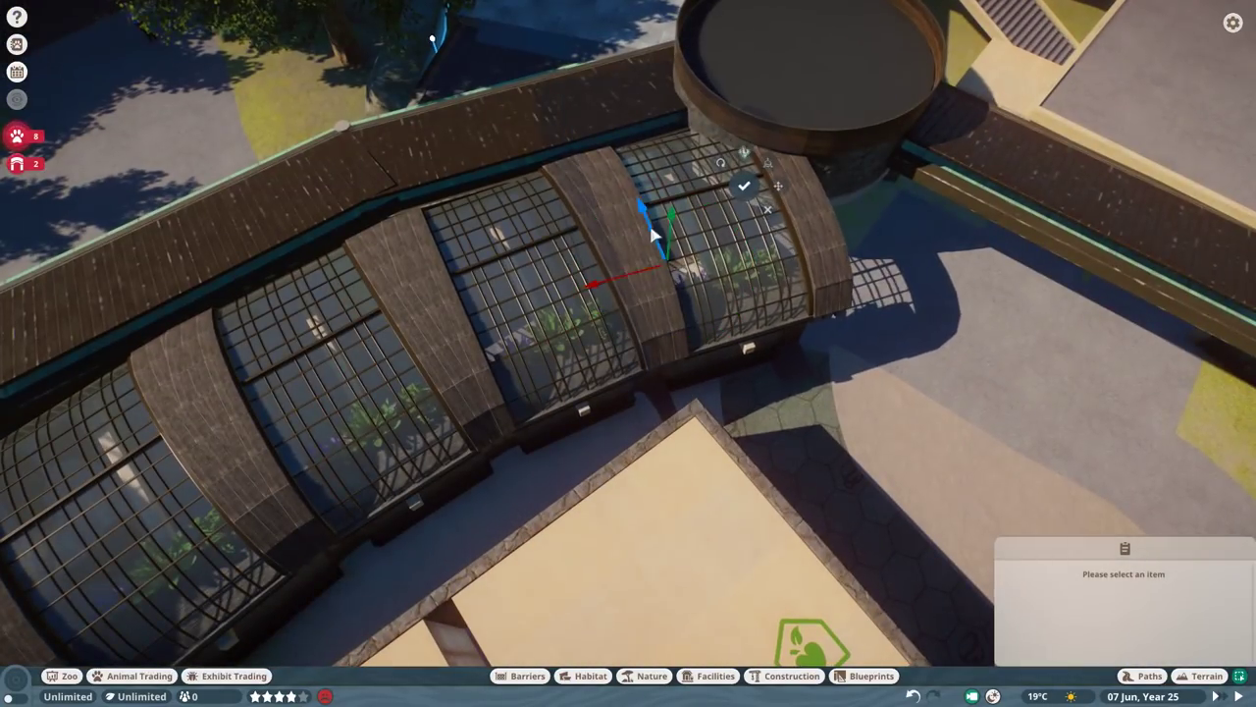
{"action": "scroll", "coordinate": [655, 238], "scroll_direction": "down", "scroll_amount": 5}
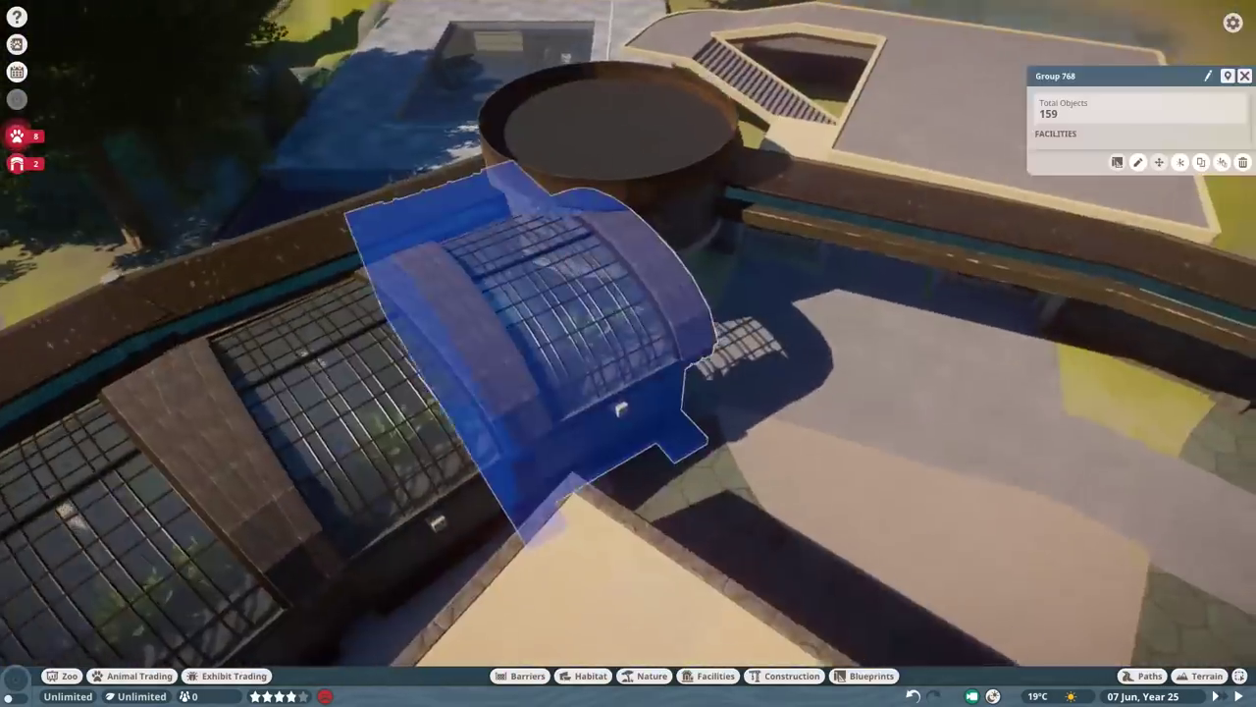
- Place further glass arch section copies in a row along the ring building's curve
{"action": "left_click", "coordinate": [574, 338]}
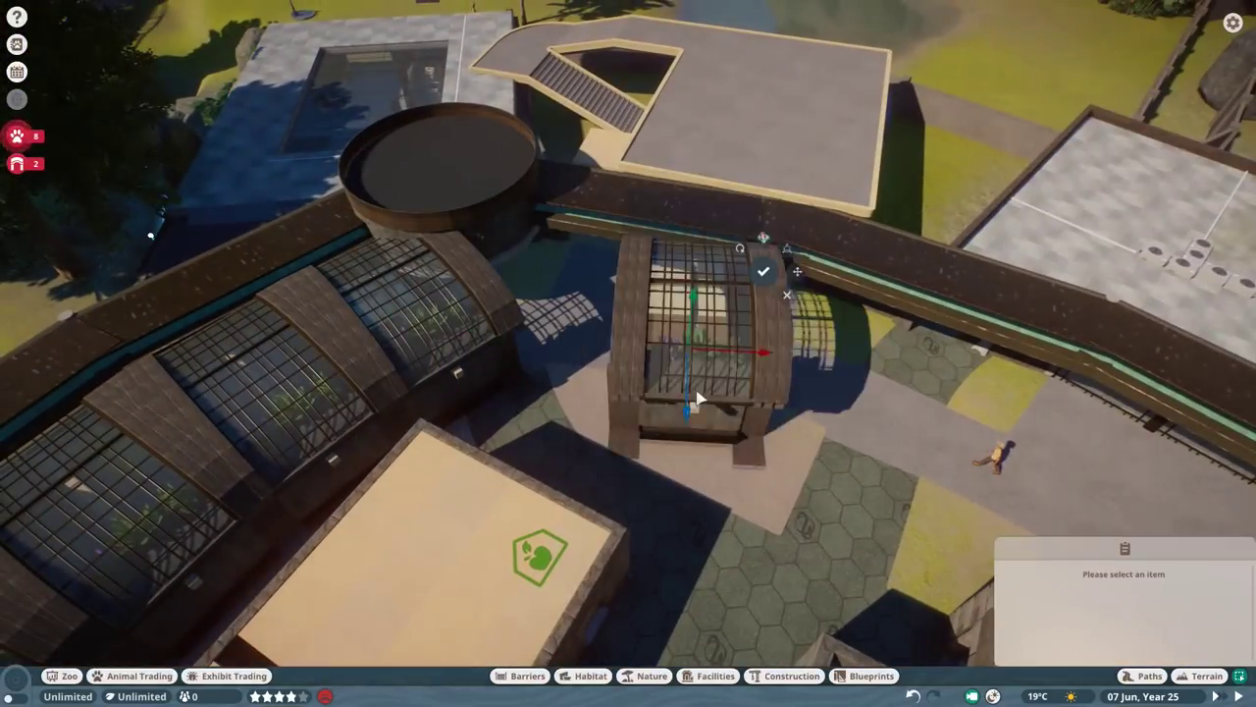
{"action": "left_click", "coordinate": [728, 385]}
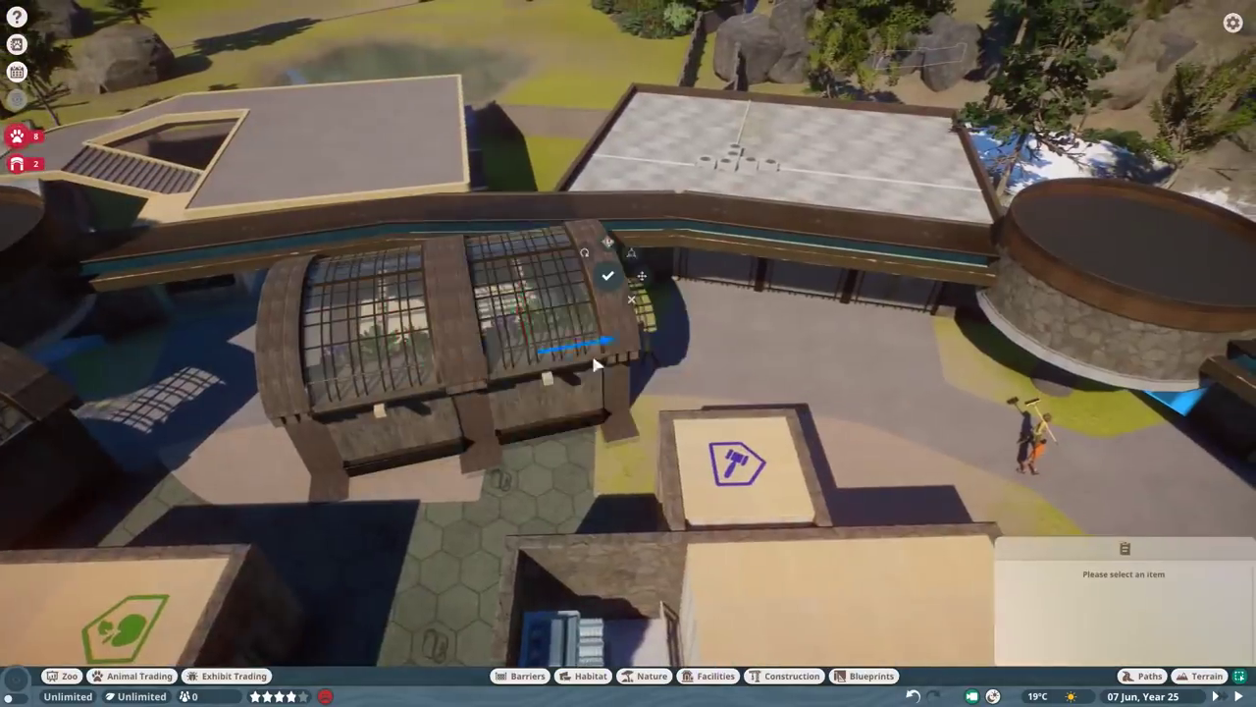
{"action": "left_click", "coordinate": [574, 365]}
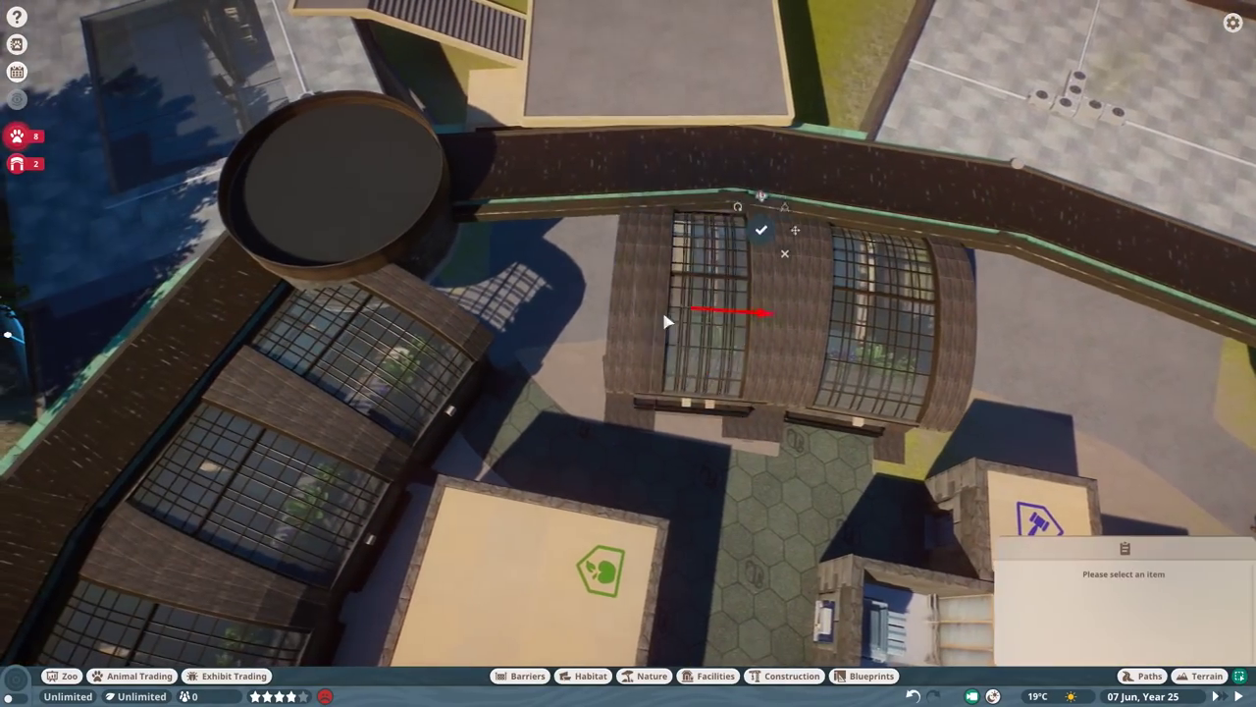
{"action": "left_click", "coordinate": [618, 341]}
{"action": "left_click", "coordinate": [673, 420]}
{"action": "left_click", "coordinate": [701, 397]}
{"action": "scroll", "coordinate": [673, 359], "scroll_direction": "down", "scroll_amount": 3}
{"action": "key", "text": "e"}
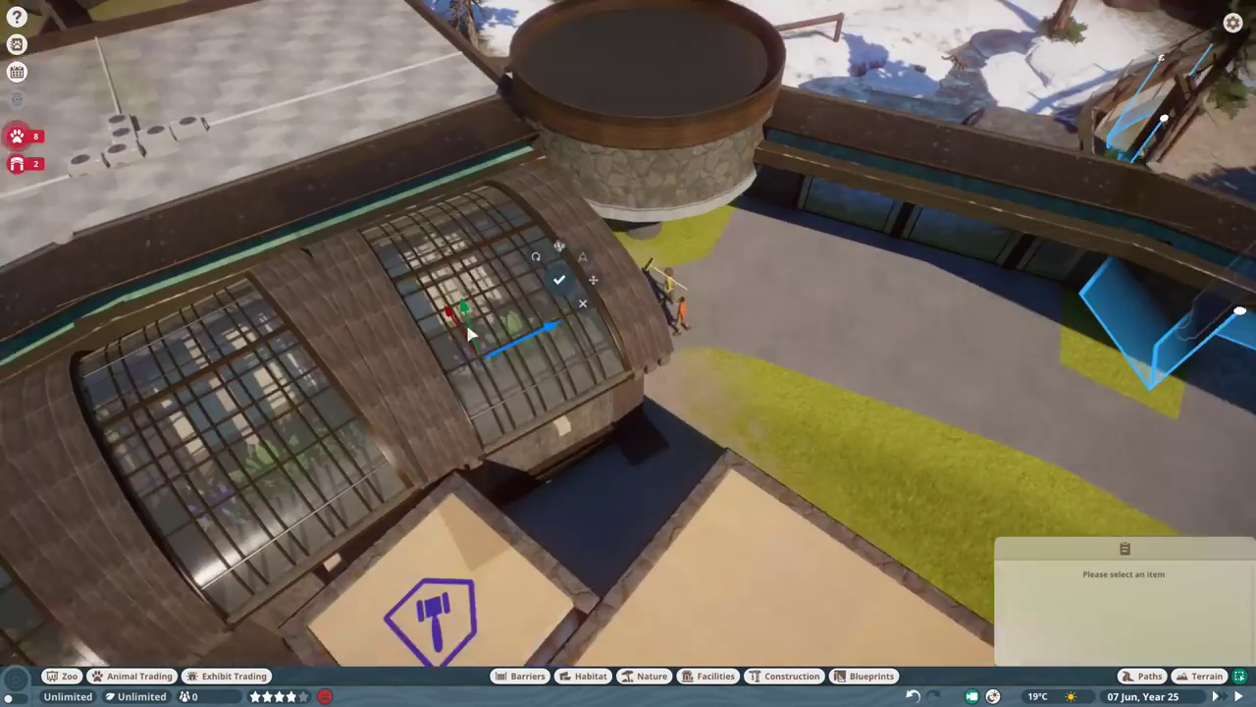
{"action": "scroll", "coordinate": [567, 335], "scroll_direction": "down", "scroll_amount": 5}
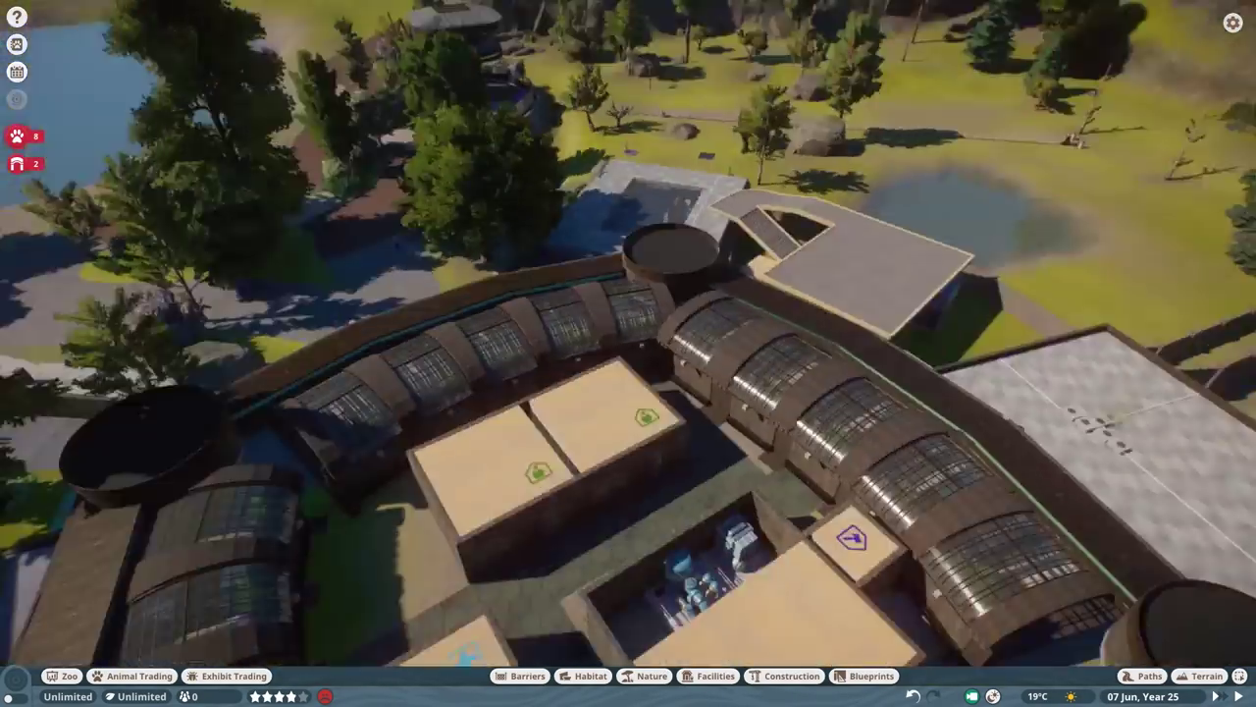
{"action": "scroll", "coordinate": [555, 239], "scroll_direction": "up", "scroll_amount": 3}
{"action": "left_click", "coordinate": [555, 239]}
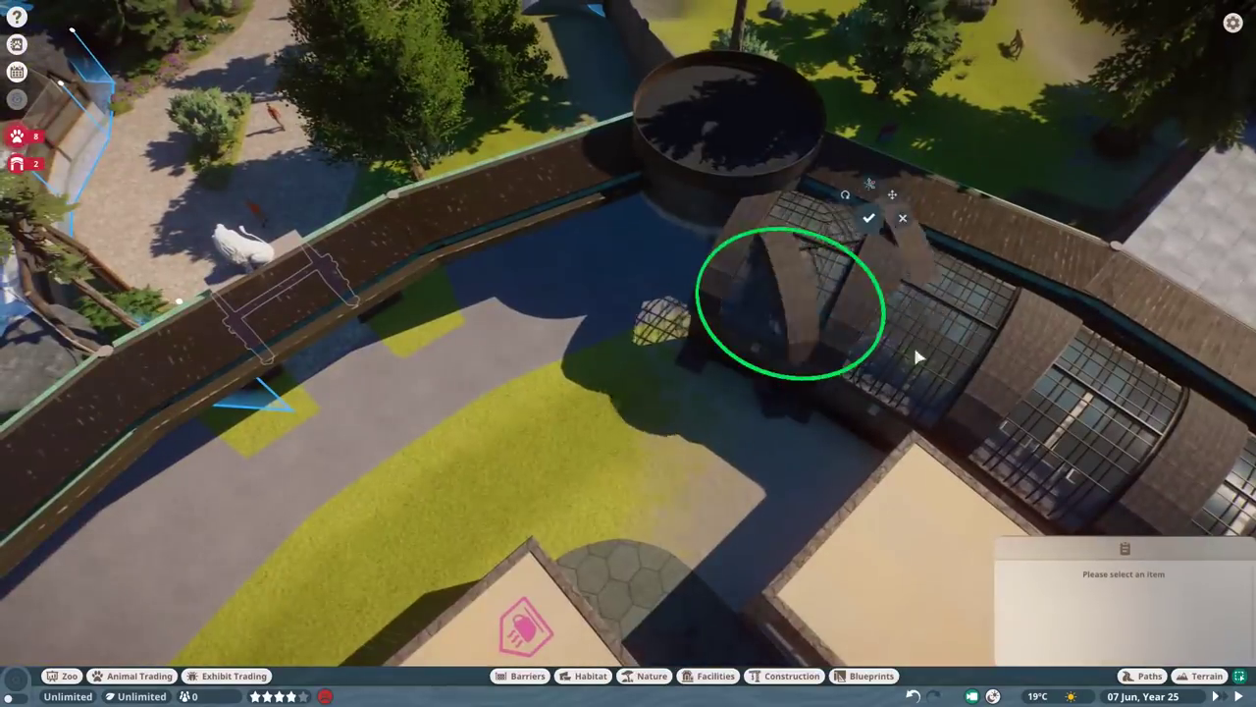
{"action": "scroll", "coordinate": [562, 284], "scroll_direction": "up", "scroll_amount": 3}
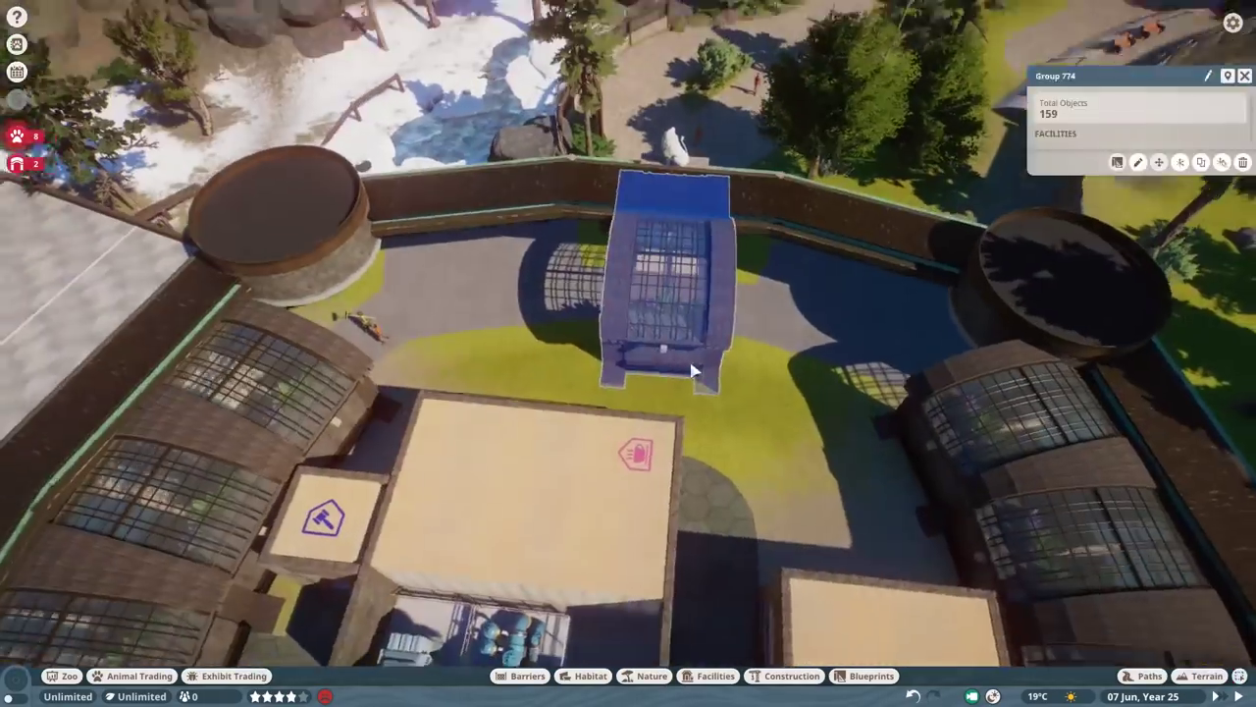
{"action": "scroll", "coordinate": [574, 181], "scroll_direction": "up", "scroll_amount": 5}
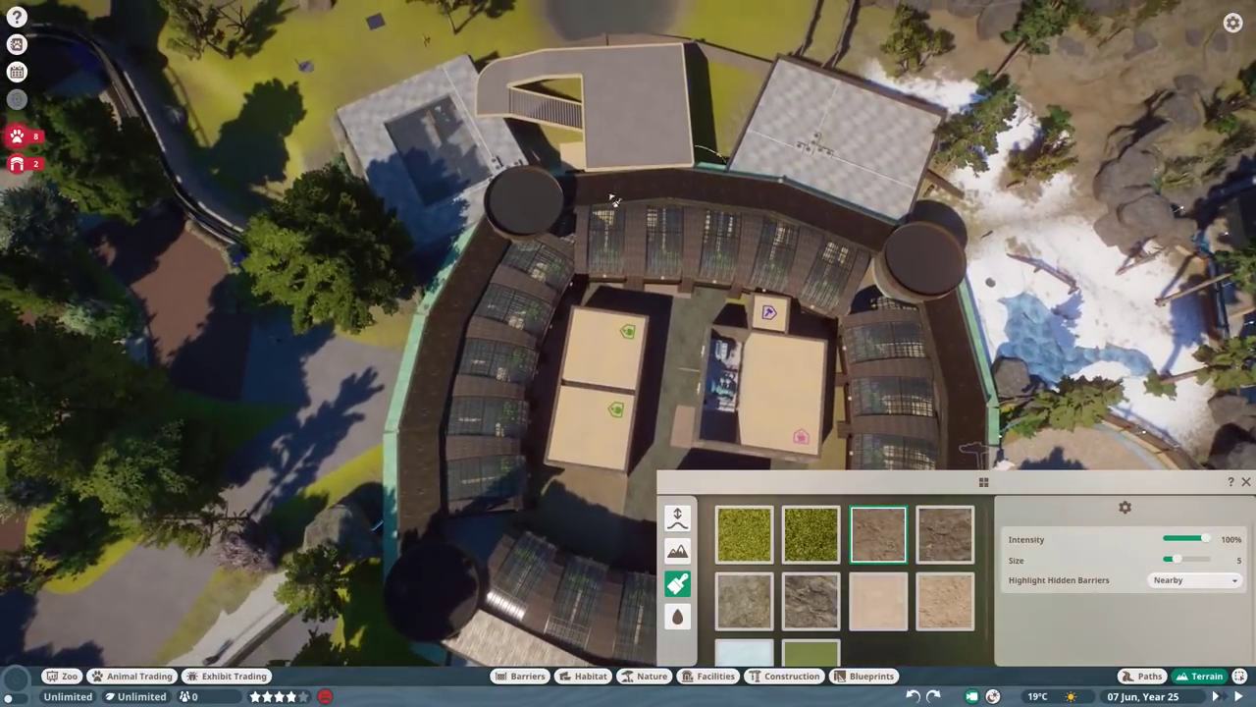
{"action": "scroll", "coordinate": [800, 316], "scroll_direction": "up", "scroll_amount": 2}
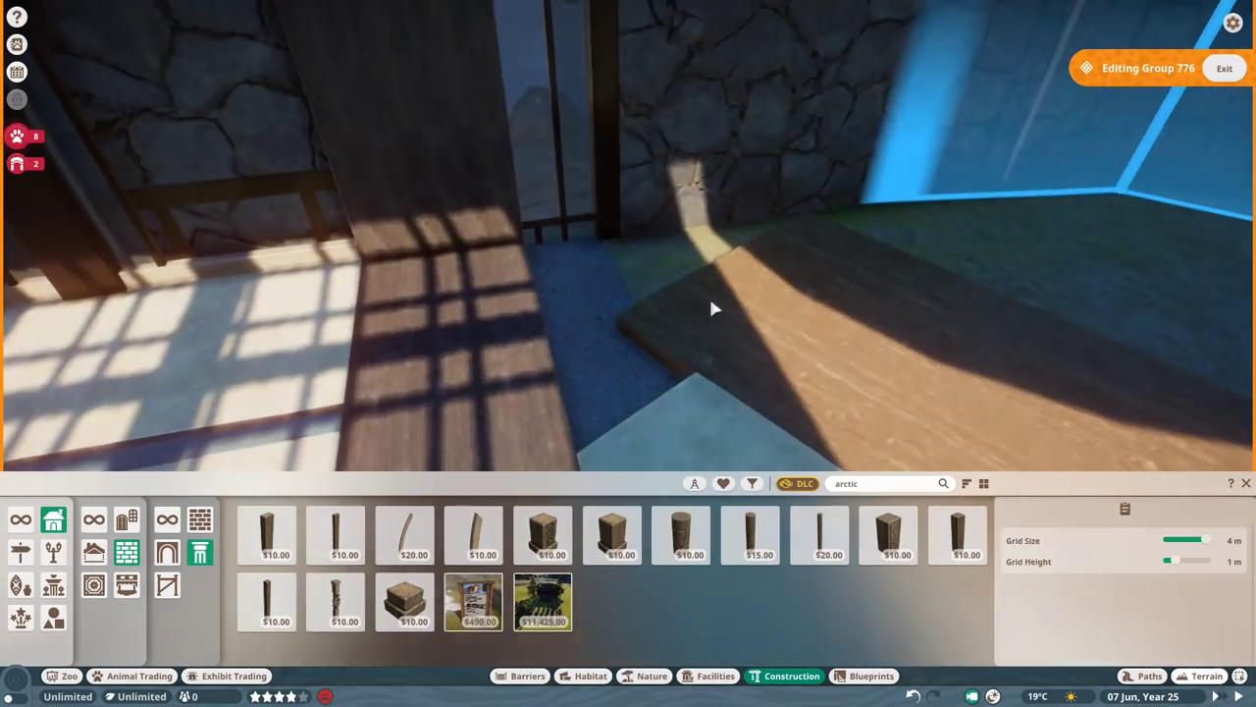
- Select the roof pieces over the greenhouse, sorting through nearby door, panel and sign pieces
{"action": "left_click", "coordinate": [711, 177]}
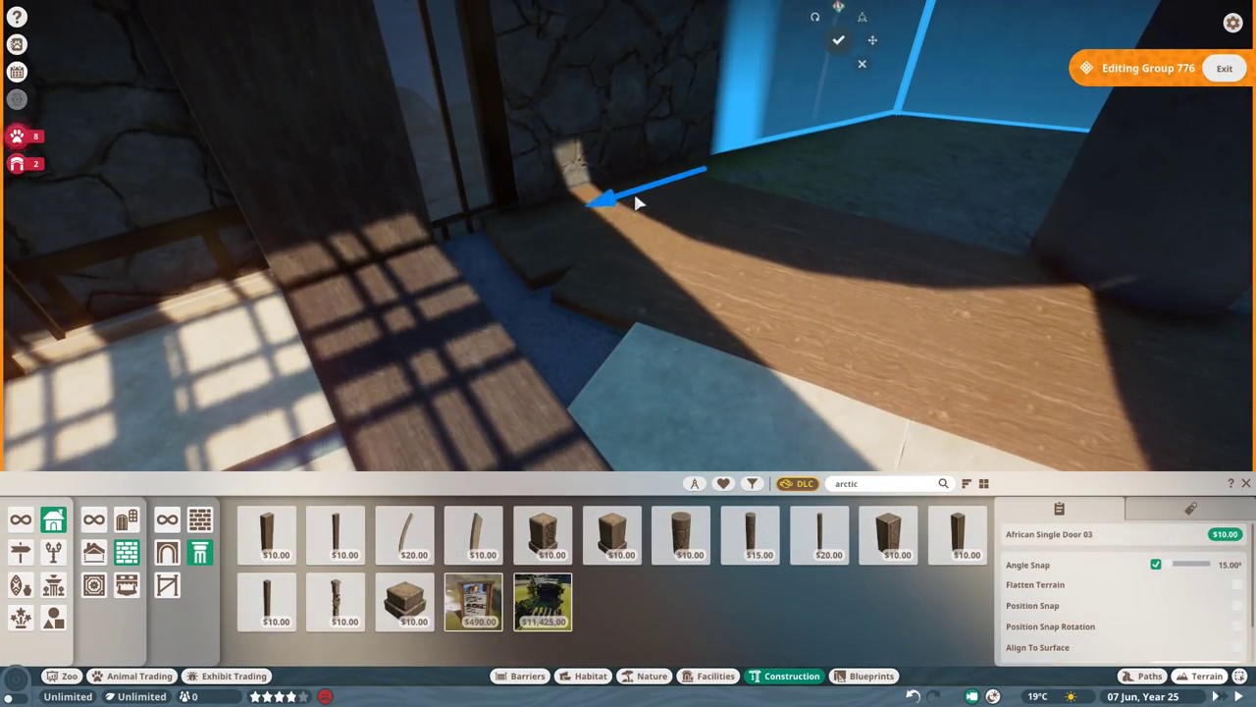
{"action": "left_click", "coordinate": [660, 340]}
{"action": "left_click", "coordinate": [478, 268]}
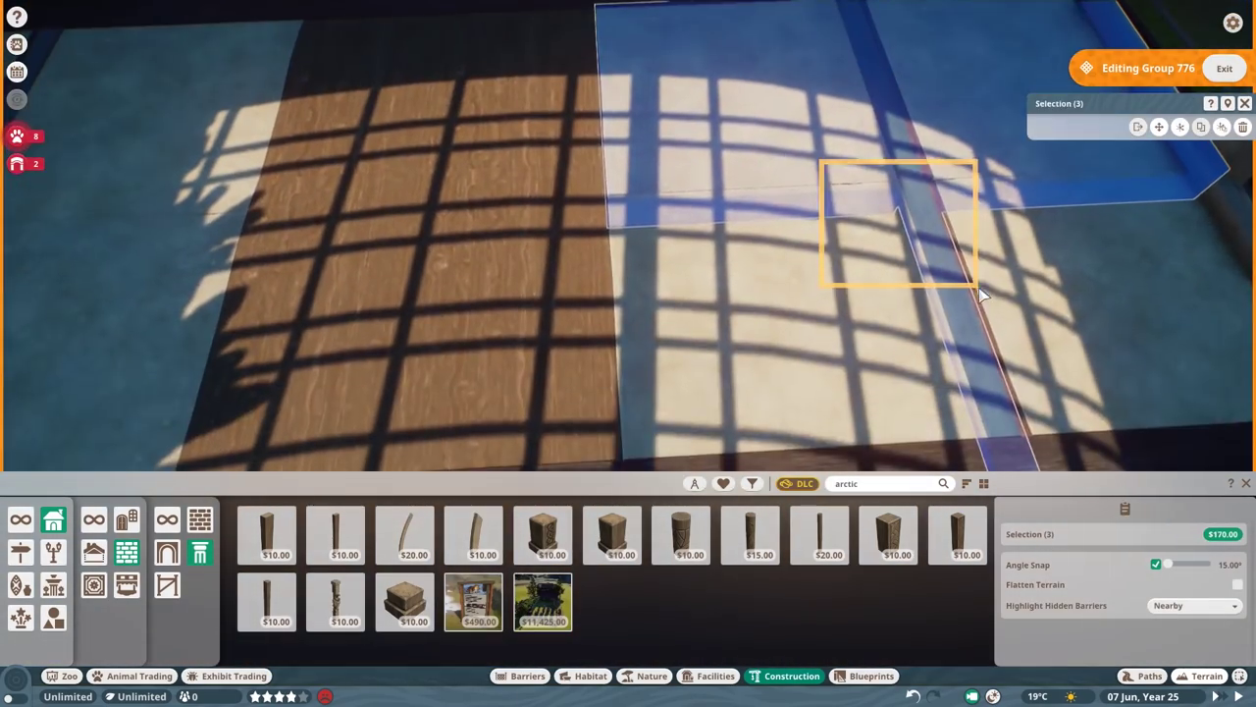
{"action": "left_click_drag", "start_coordinate": [818, 160], "coordinate": [975, 281]}
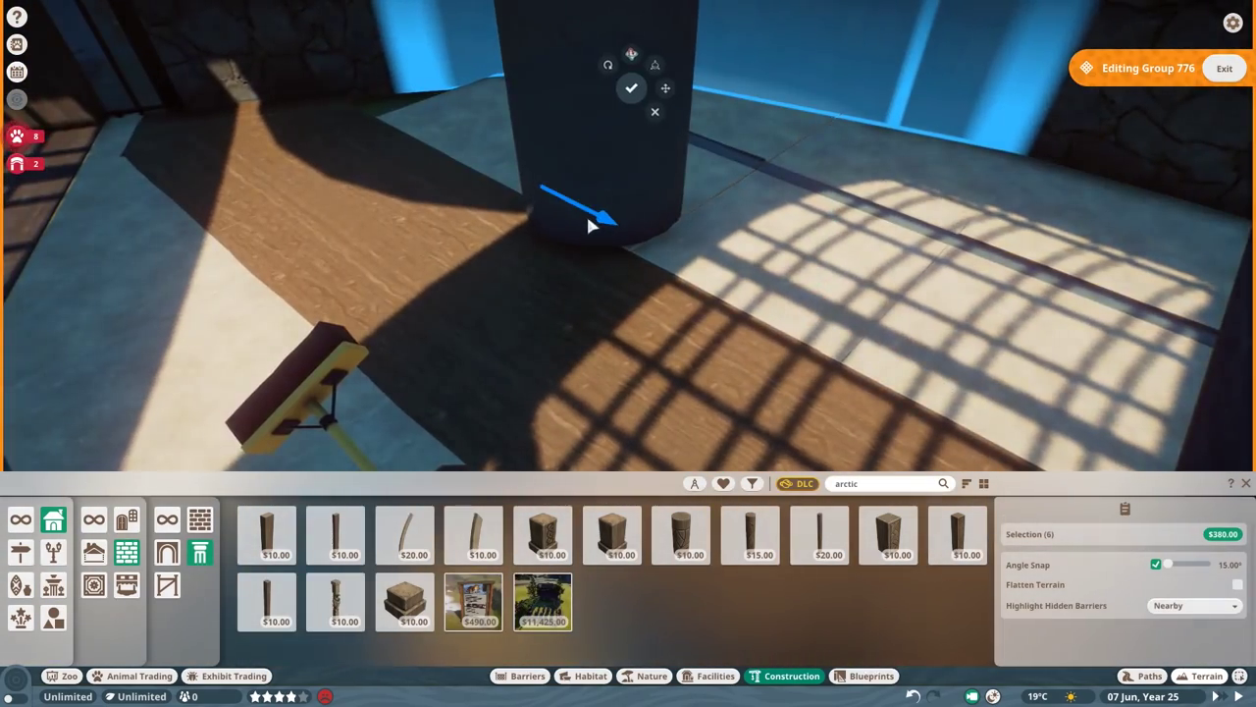
{"action": "left_click", "coordinate": [521, 225]}
{"action": "left_click", "coordinate": [549, 247]}
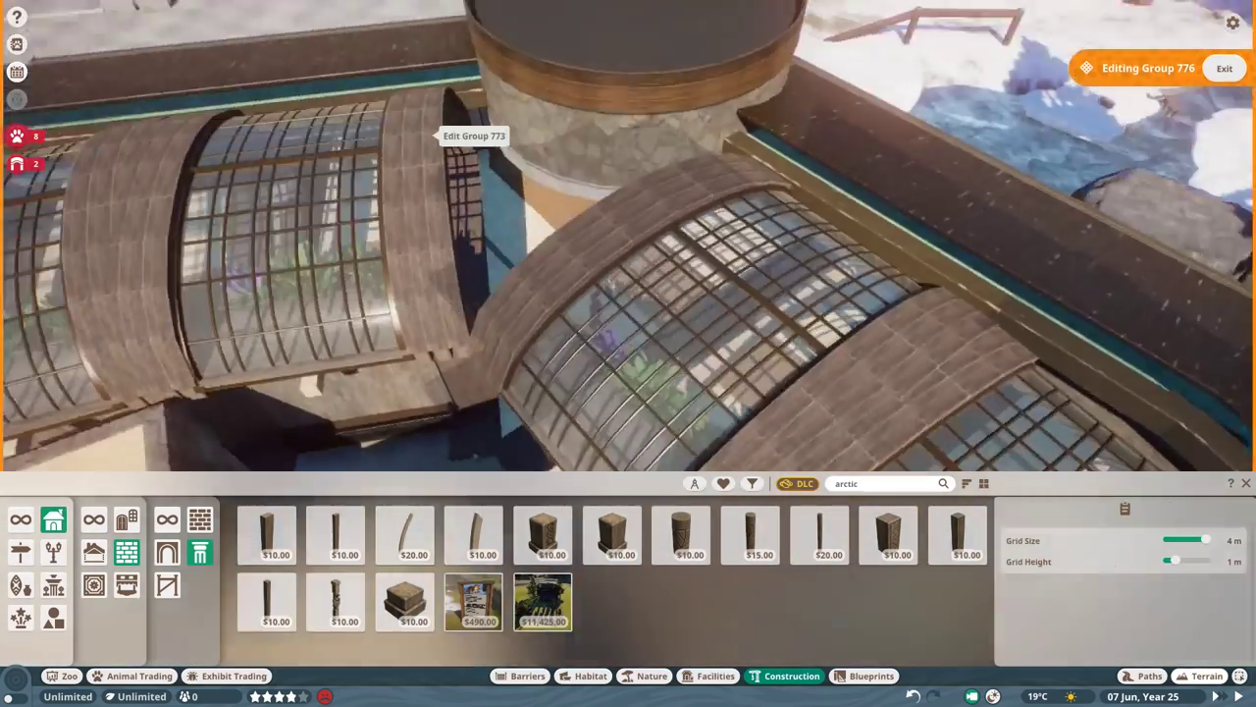
{"action": "left_click", "coordinate": [498, 182]}
{"action": "left_click", "coordinate": [711, 228]}
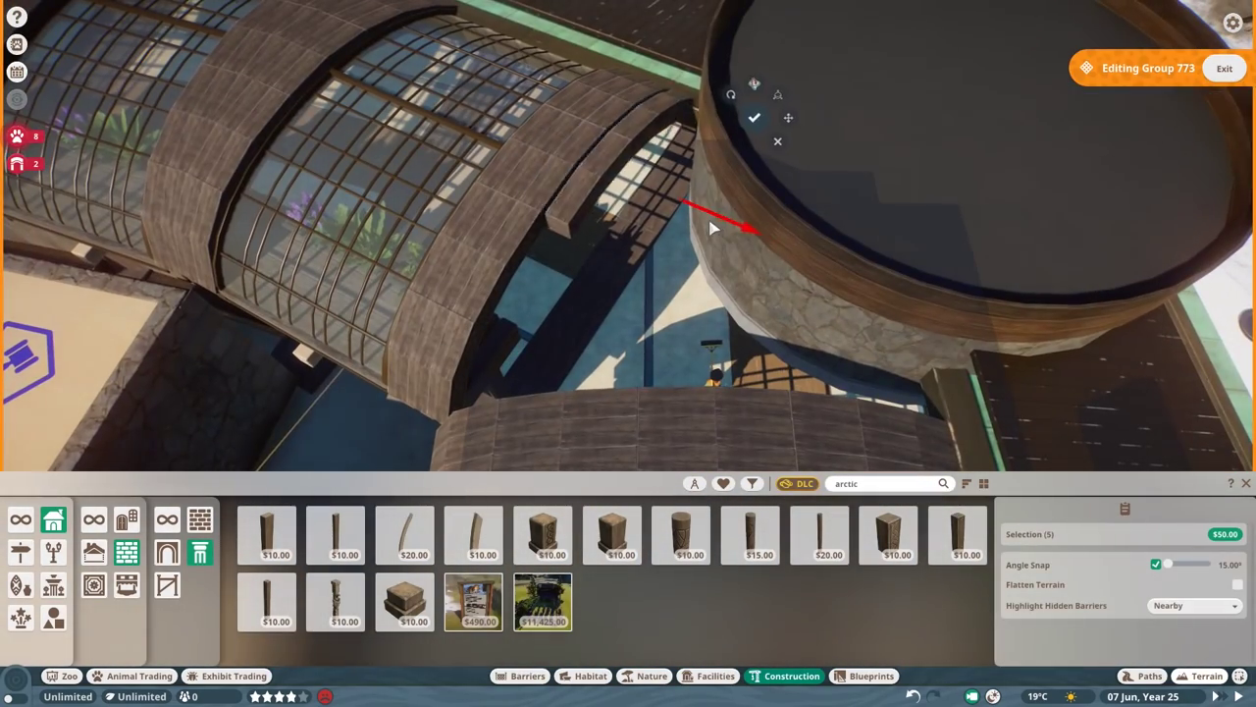
{"action": "key", "text": "Escape"}
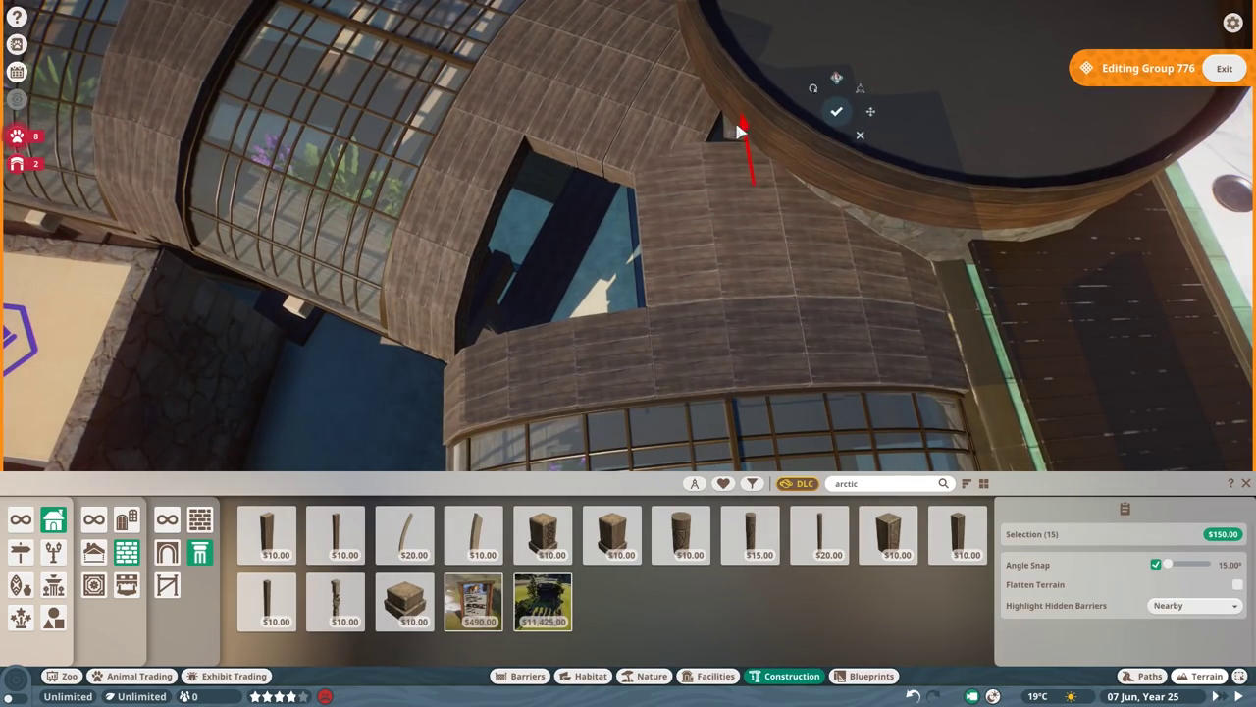
- Fit decorated square 1m wooden posts into the roof junction gaps
{"action": "left_click", "coordinate": [741, 128]}
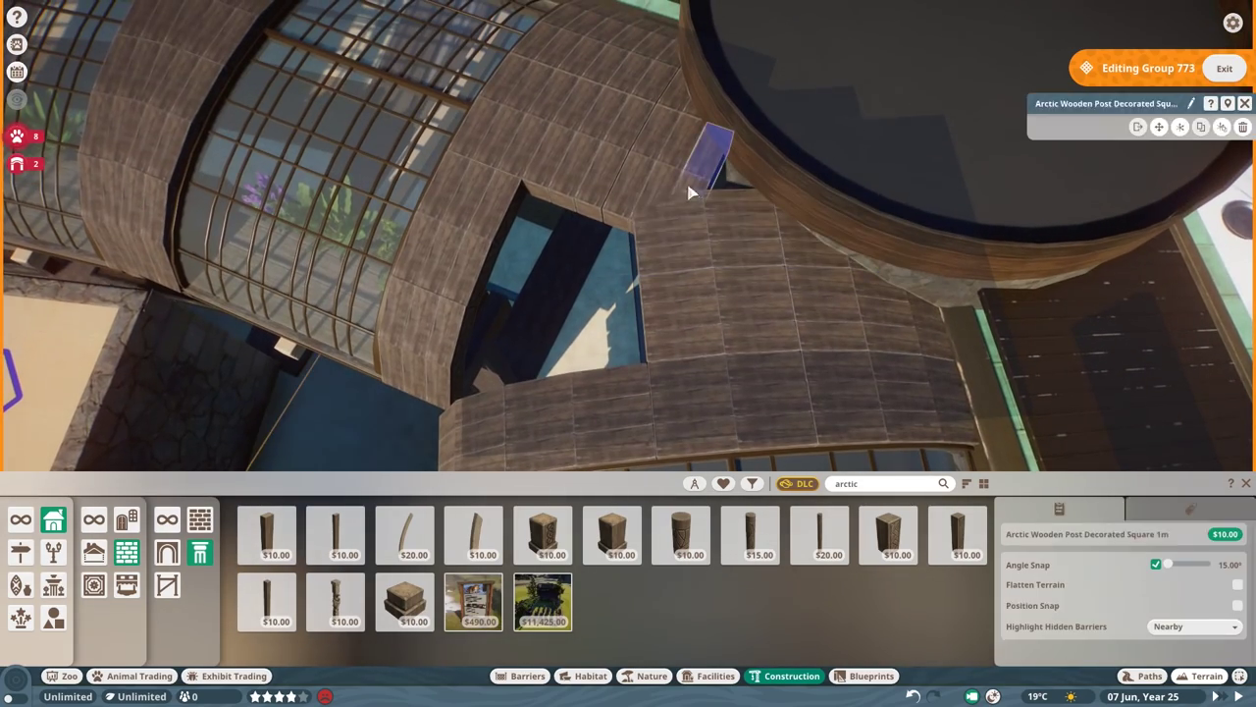
{"action": "scroll", "coordinate": [687, 275], "scroll_direction": "up", "scroll_amount": 3}
{"action": "left_click", "coordinate": [663, 172]}
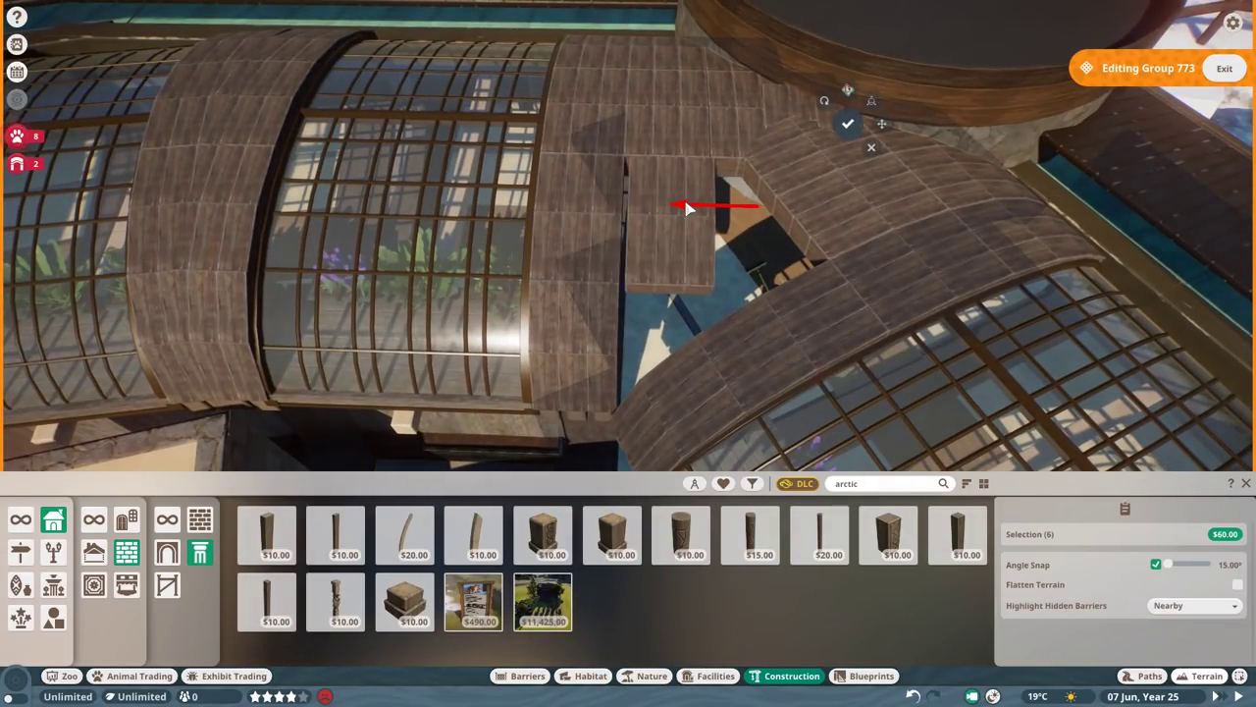
{"action": "left_click", "coordinate": [764, 332]}
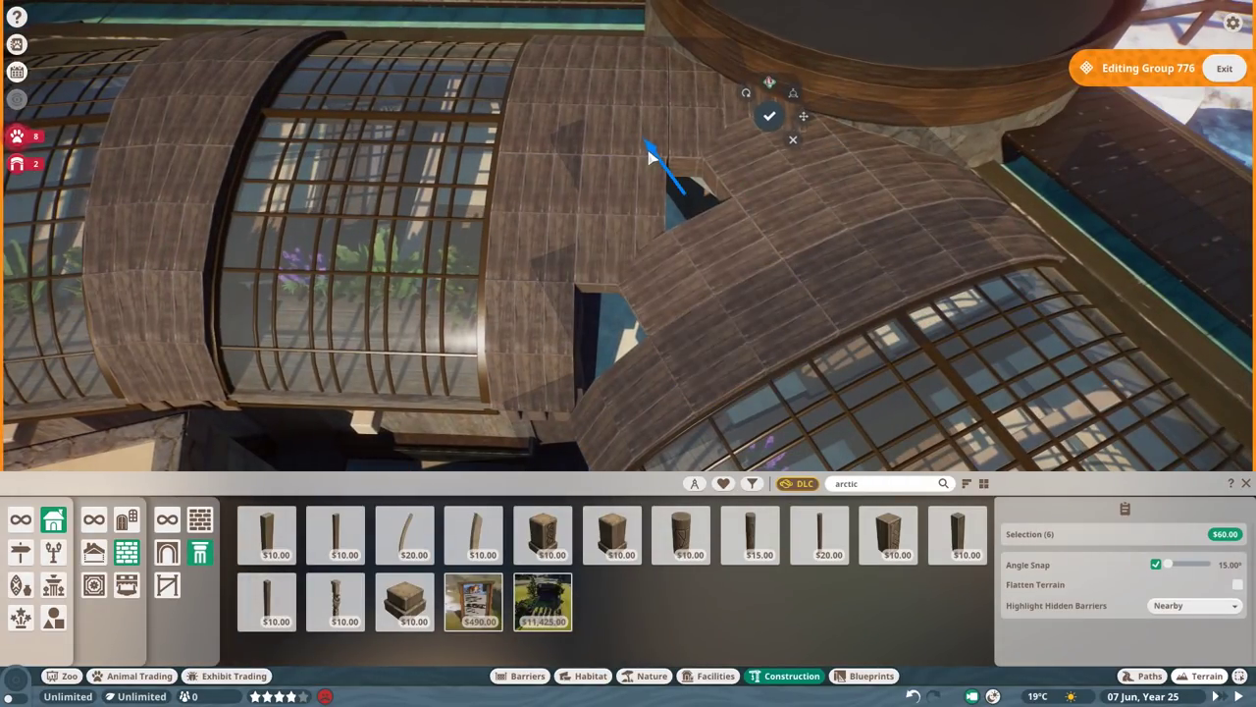
{"action": "key", "text": "Escape"}
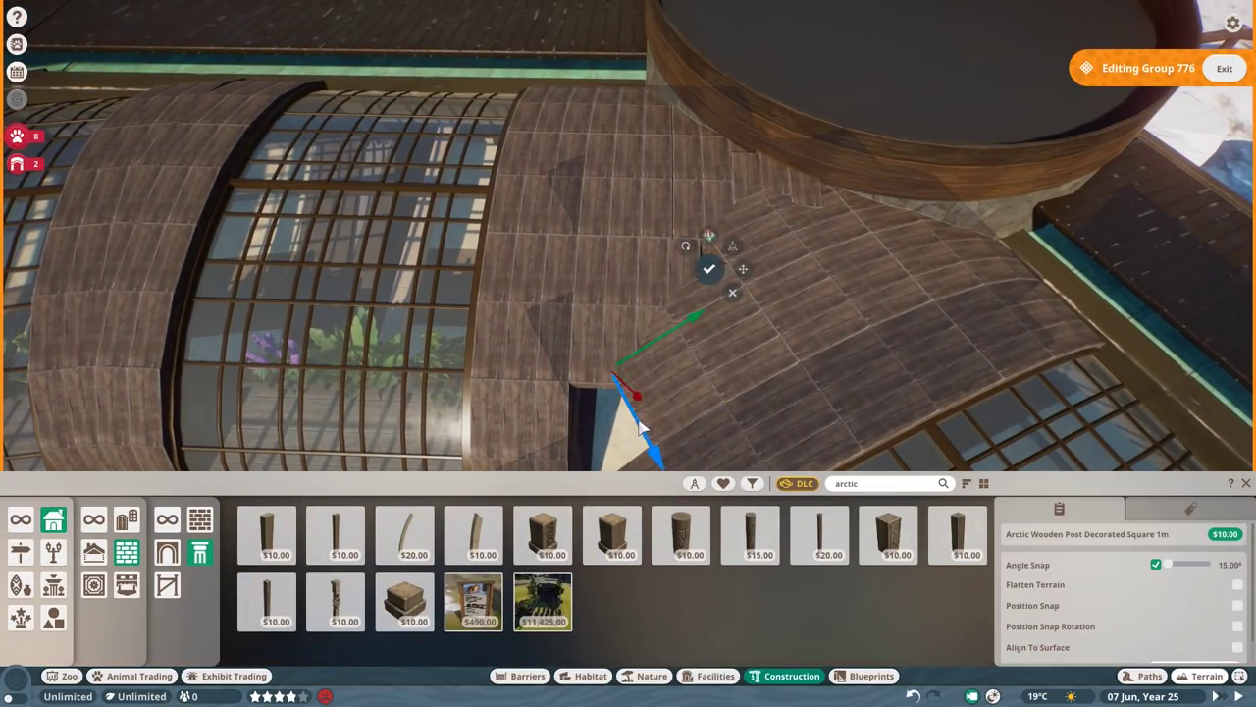
{"action": "key", "text": "Escape"}
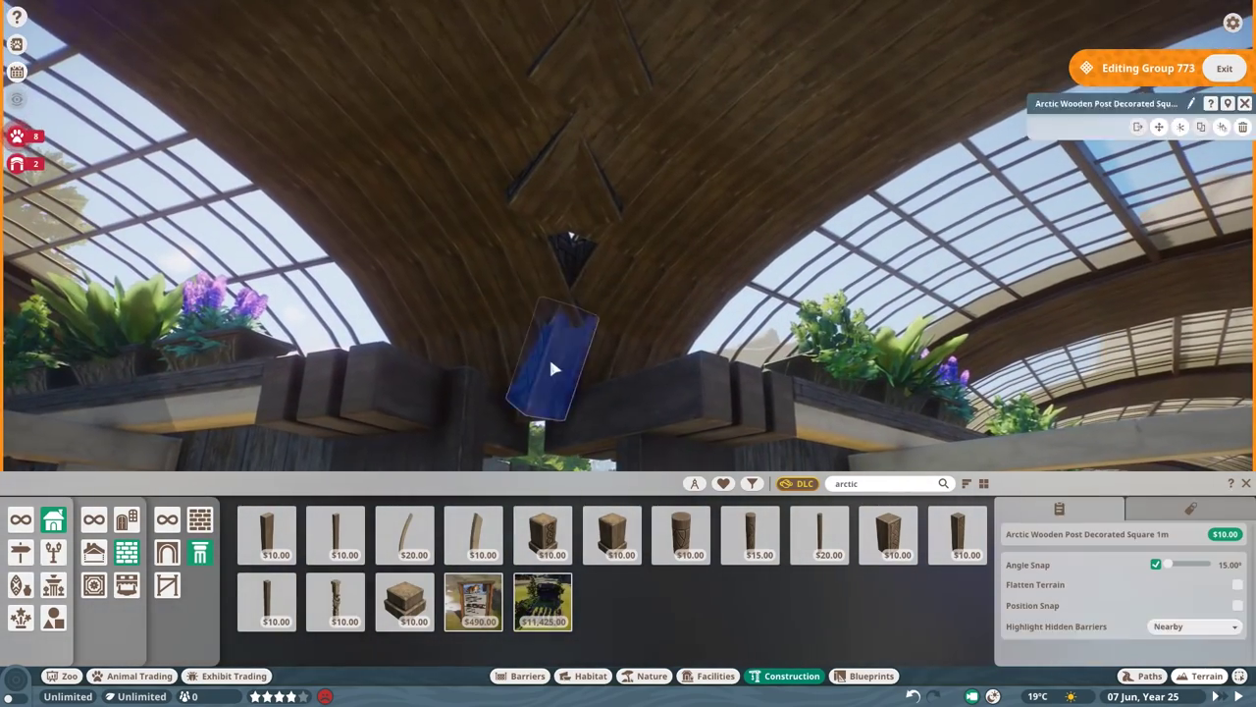
{"action": "left_click", "coordinate": [564, 265]}
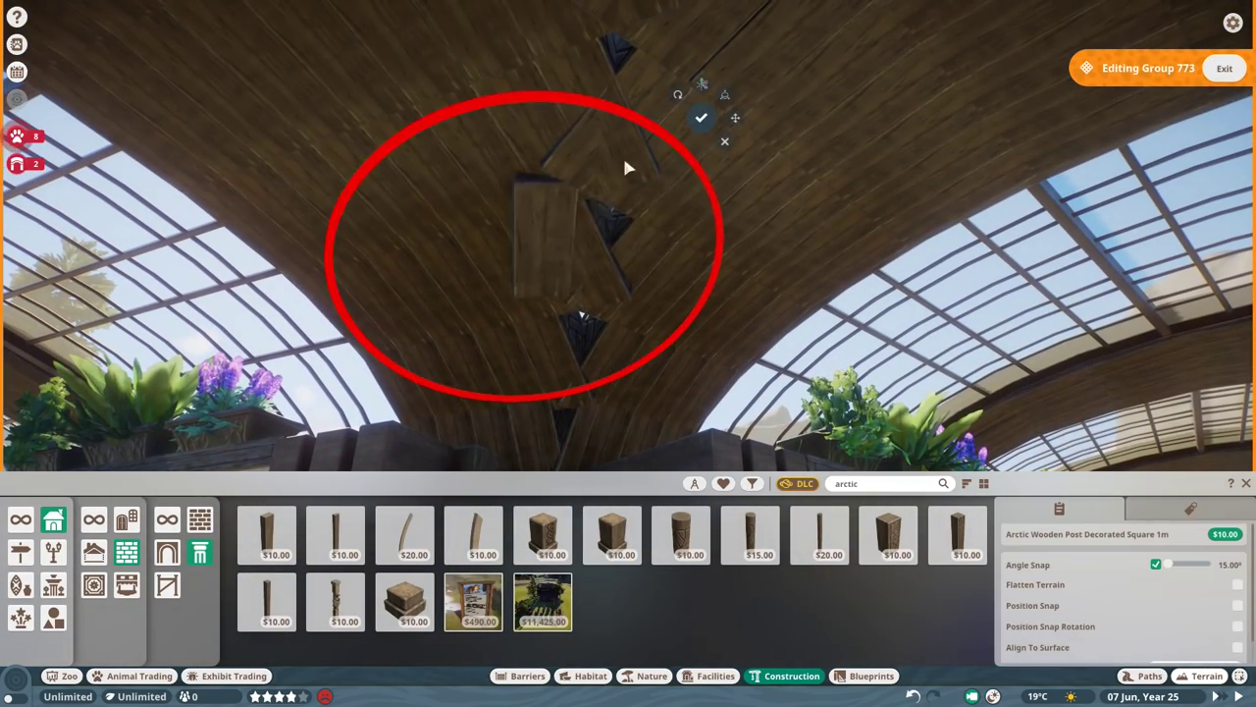
{"action": "key", "text": "Escape"}
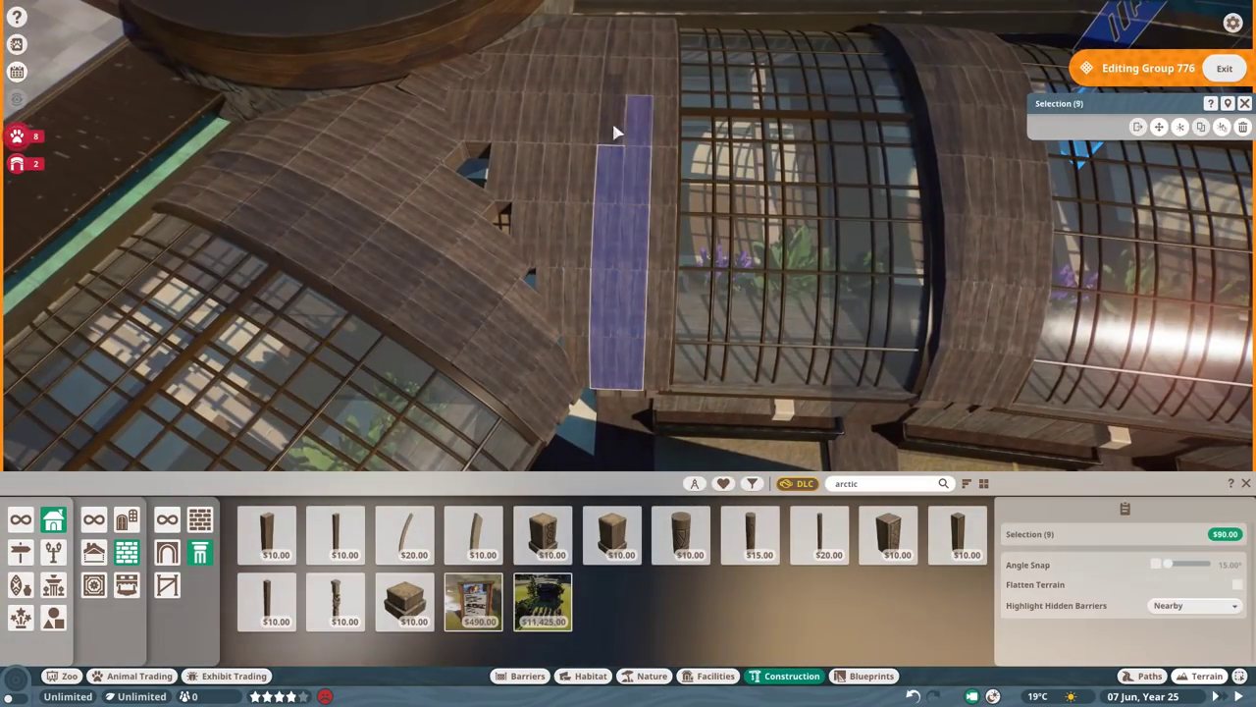
{"action": "left_click", "coordinate": [614, 131]}
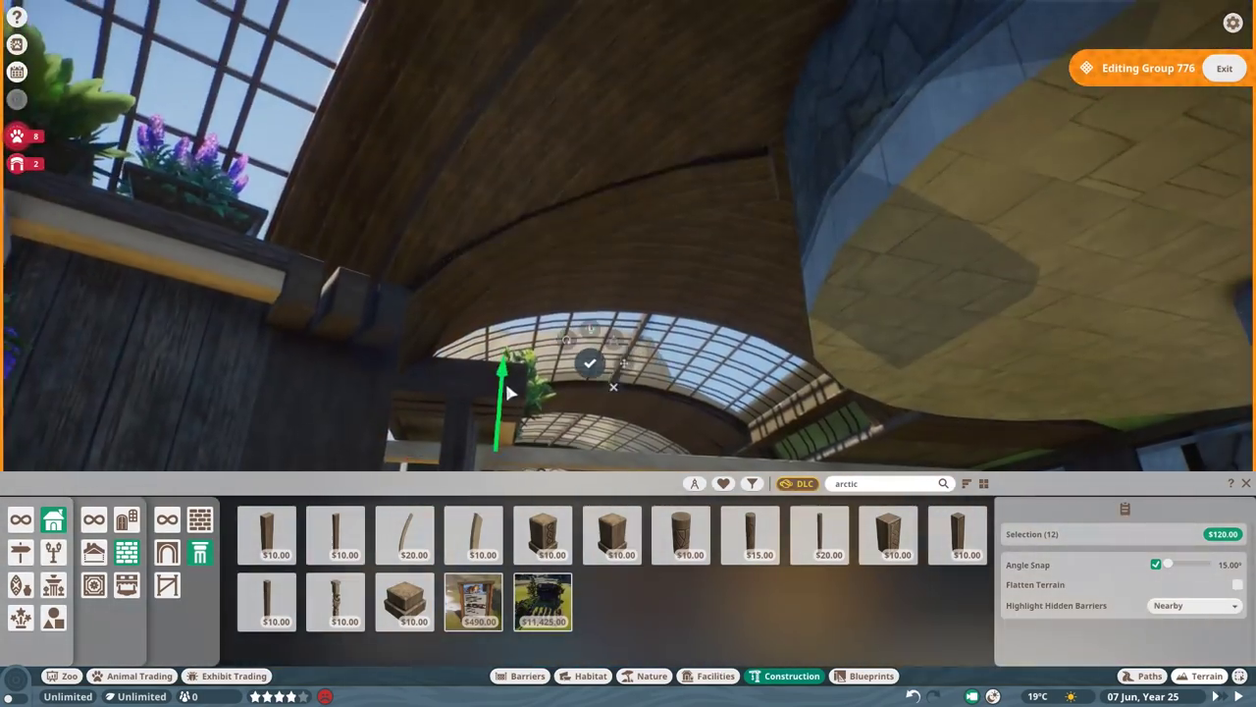
{"action": "key", "text": "Escape"}
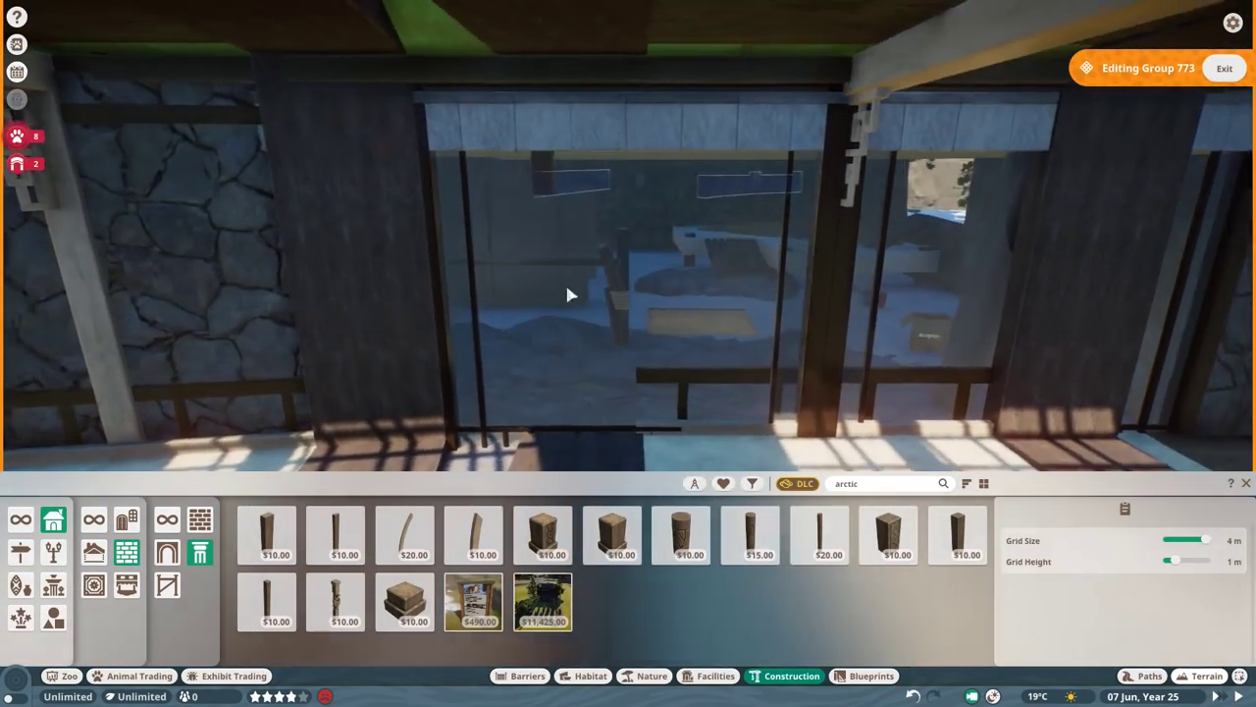
- Adjust the vertical and horizontal Arctic Architecture Beams by the glass wall
{"action": "left_click", "coordinate": [903, 245]}
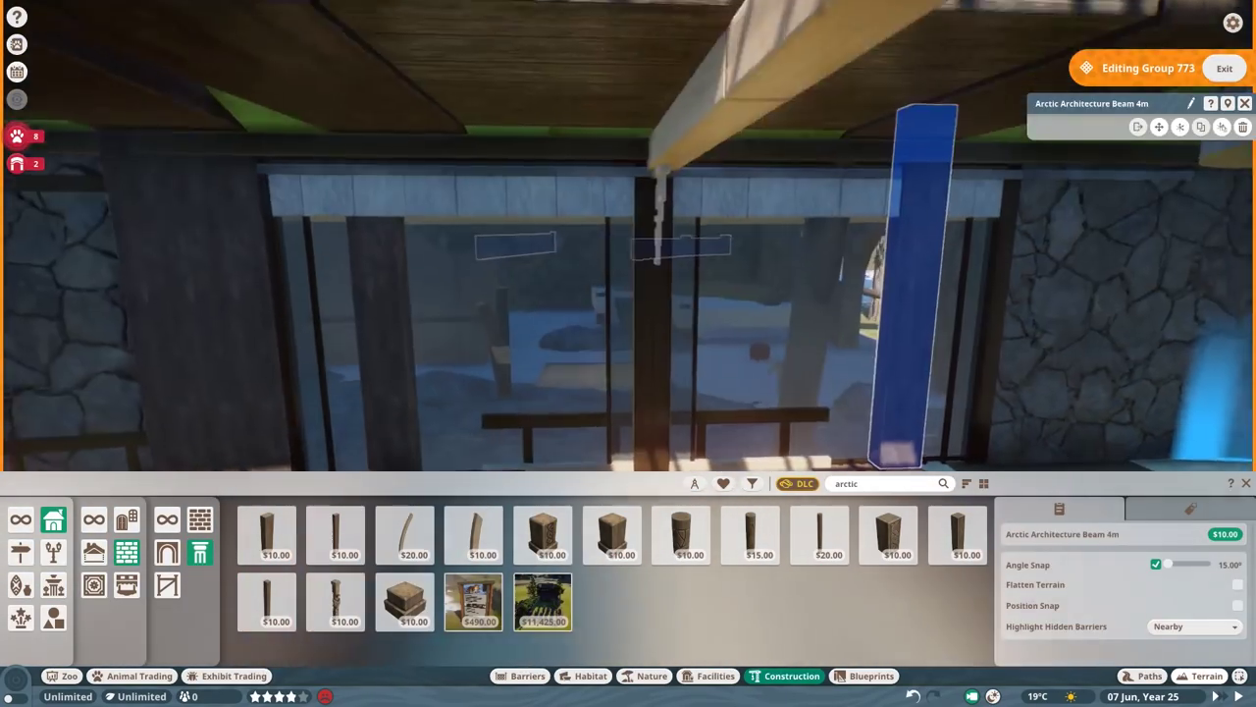
{"action": "left_click", "coordinate": [454, 95], "text": "shift"}
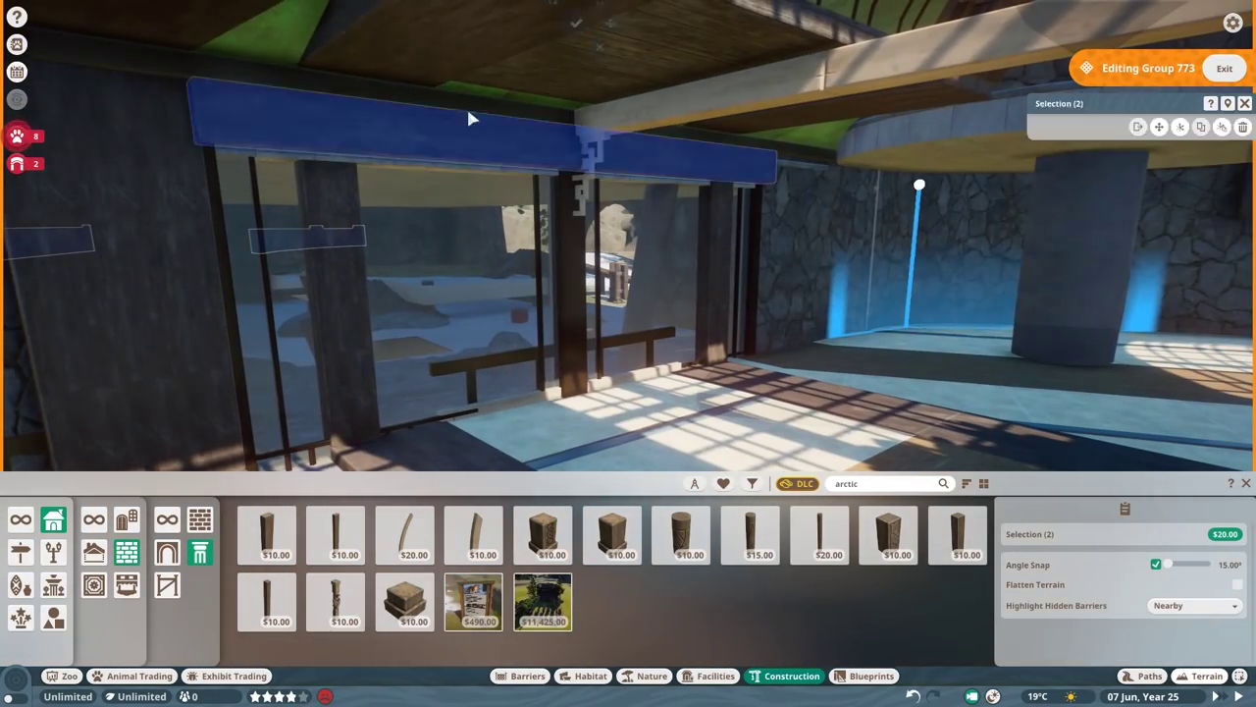
{"action": "left_click", "coordinate": [912, 235]}
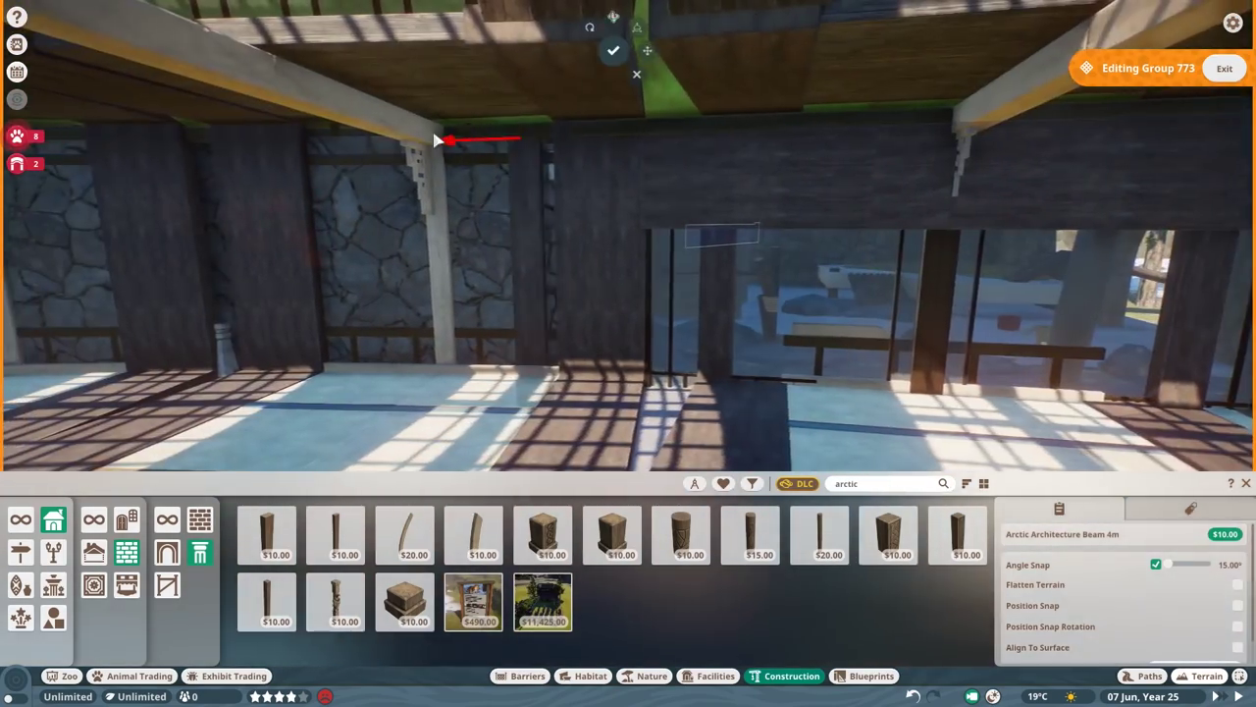
{"action": "key", "text": "Escape"}
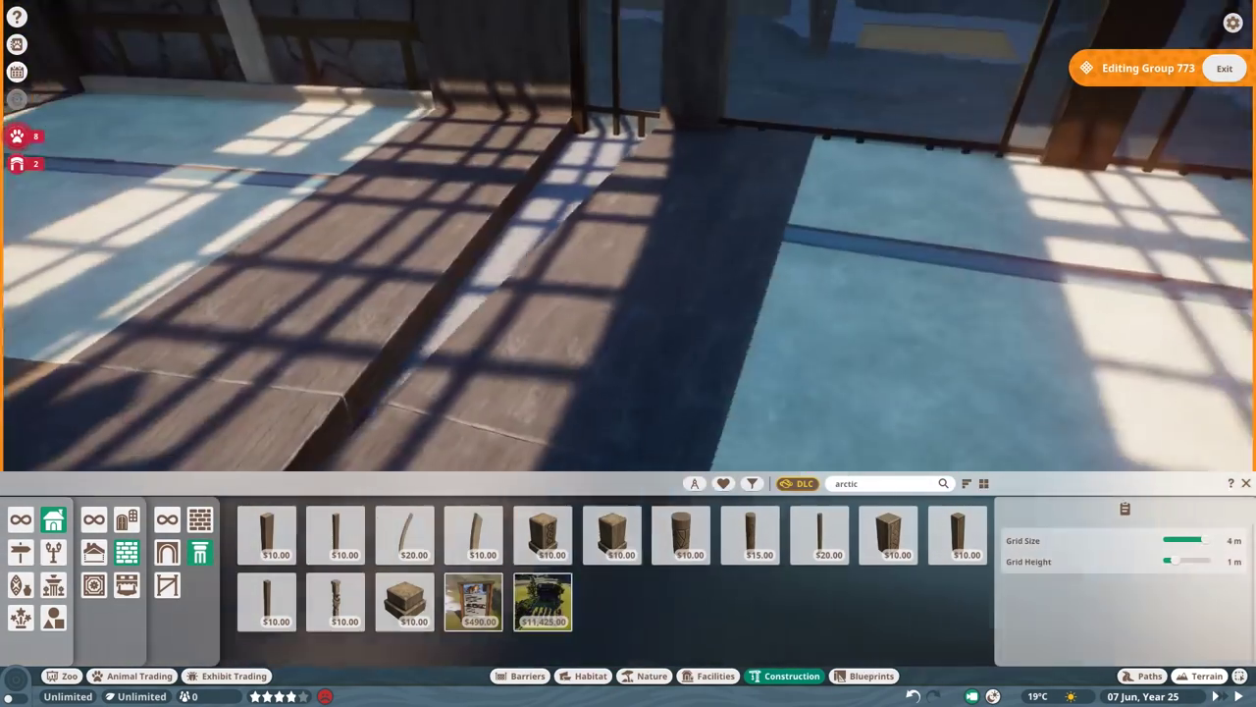
- Select the floor group in the next room, moving past the banner wall group
{"action": "left_click", "coordinate": [897, 185]}
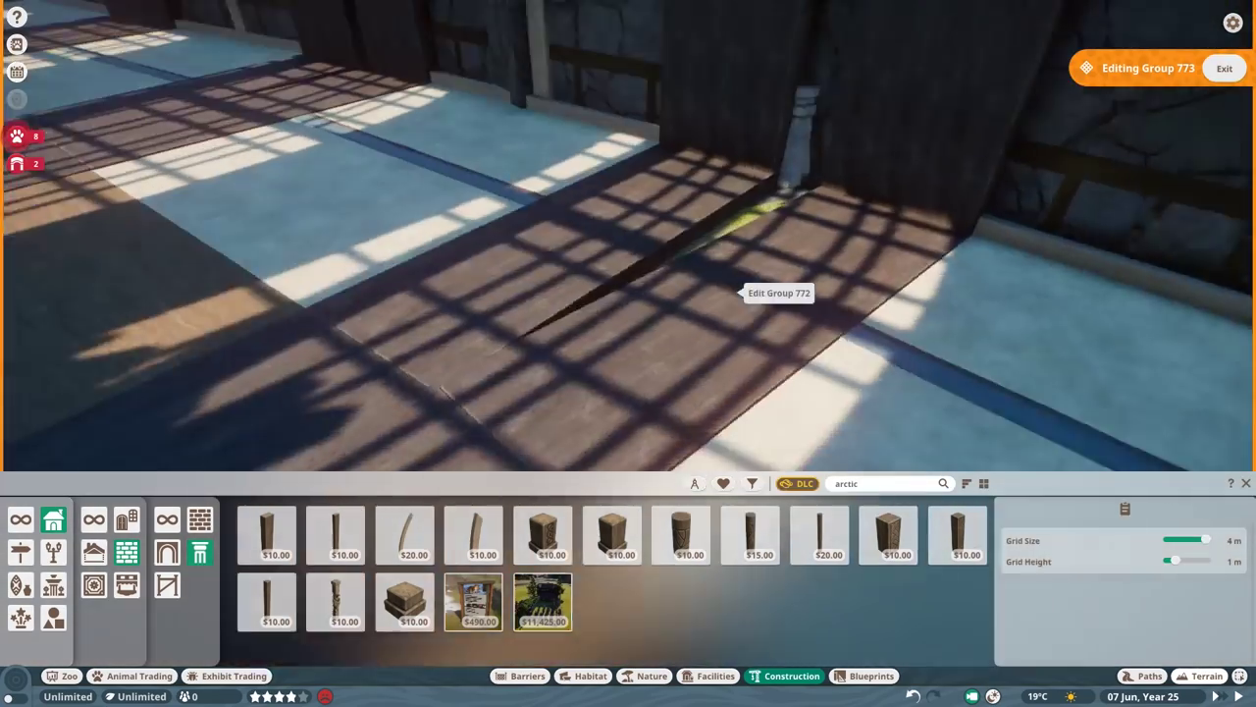
{"action": "left_click", "coordinate": [735, 289]}
{"action": "left_click", "coordinate": [743, 230]}
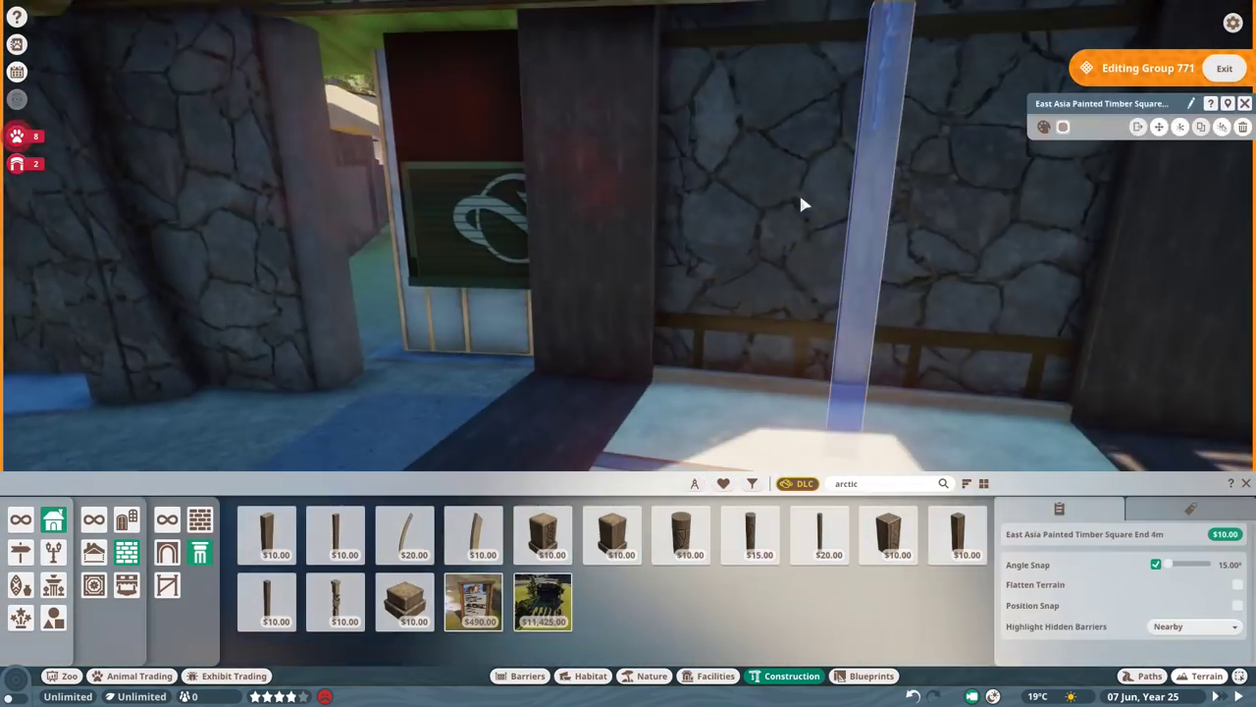
{"action": "left_click", "coordinate": [803, 203]}
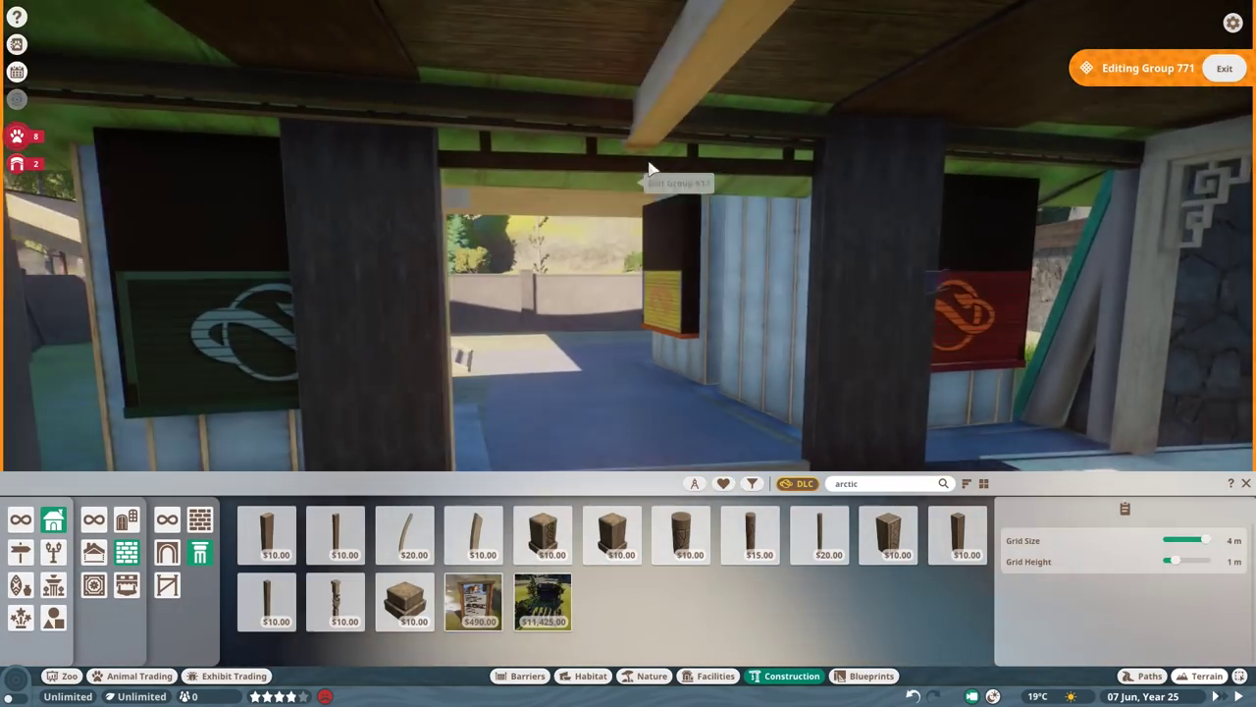
{"action": "left_click", "coordinate": [644, 246]}
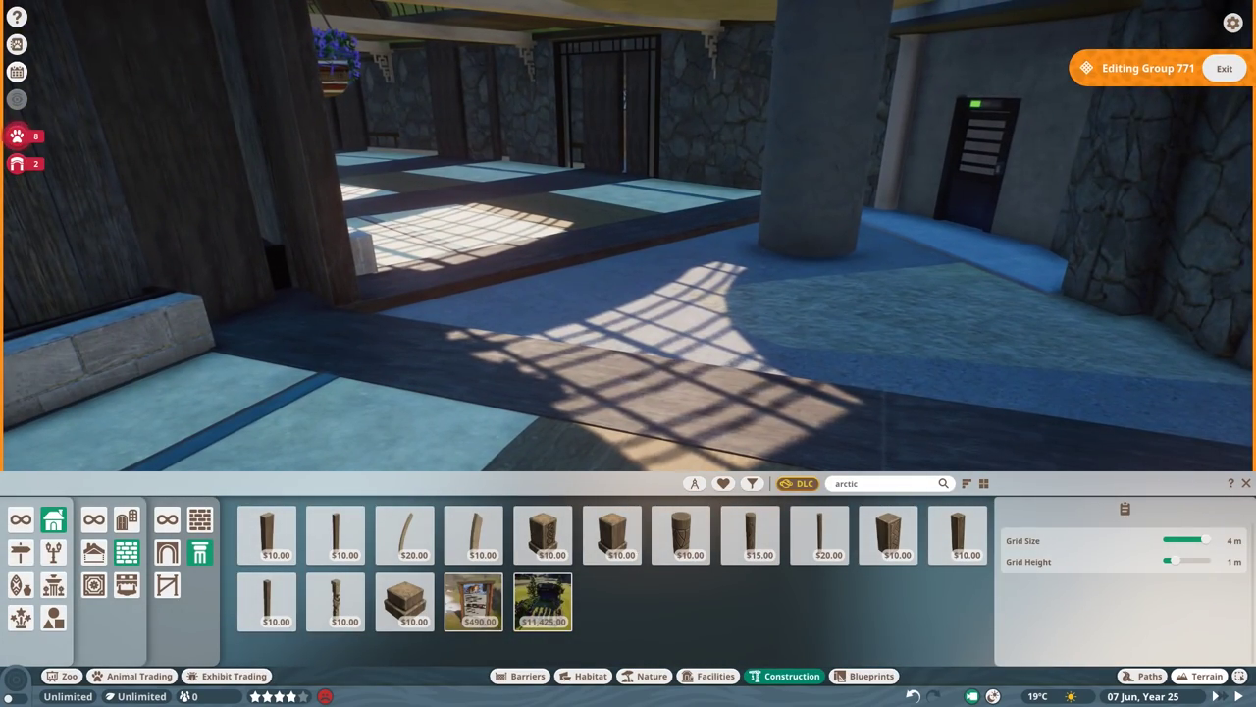
{"action": "left_click", "coordinate": [484, 361]}
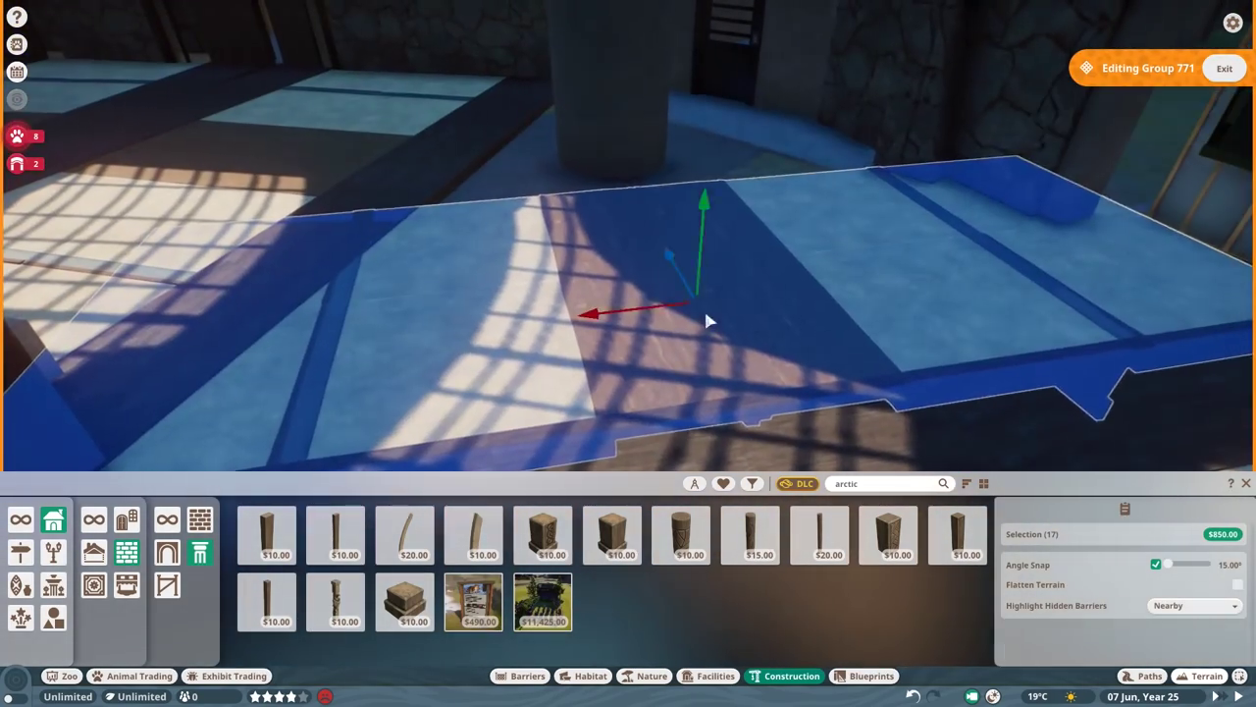
{"action": "left_click", "coordinate": [709, 317]}
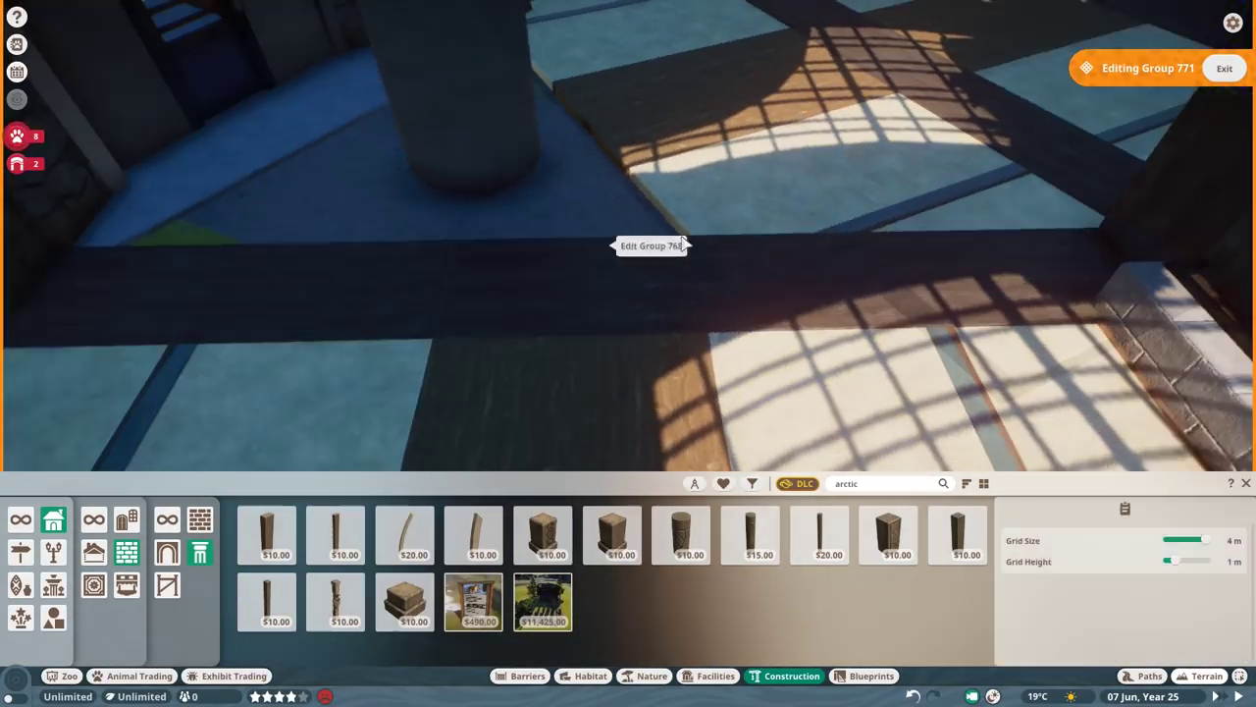
- Slide the carved floor panel left, then select the slab before the staff door
{"action": "left_click", "coordinate": [537, 262]}
{"action": "left_click_drag", "start_coordinate": [538, 262], "coordinate": [459, 263]}
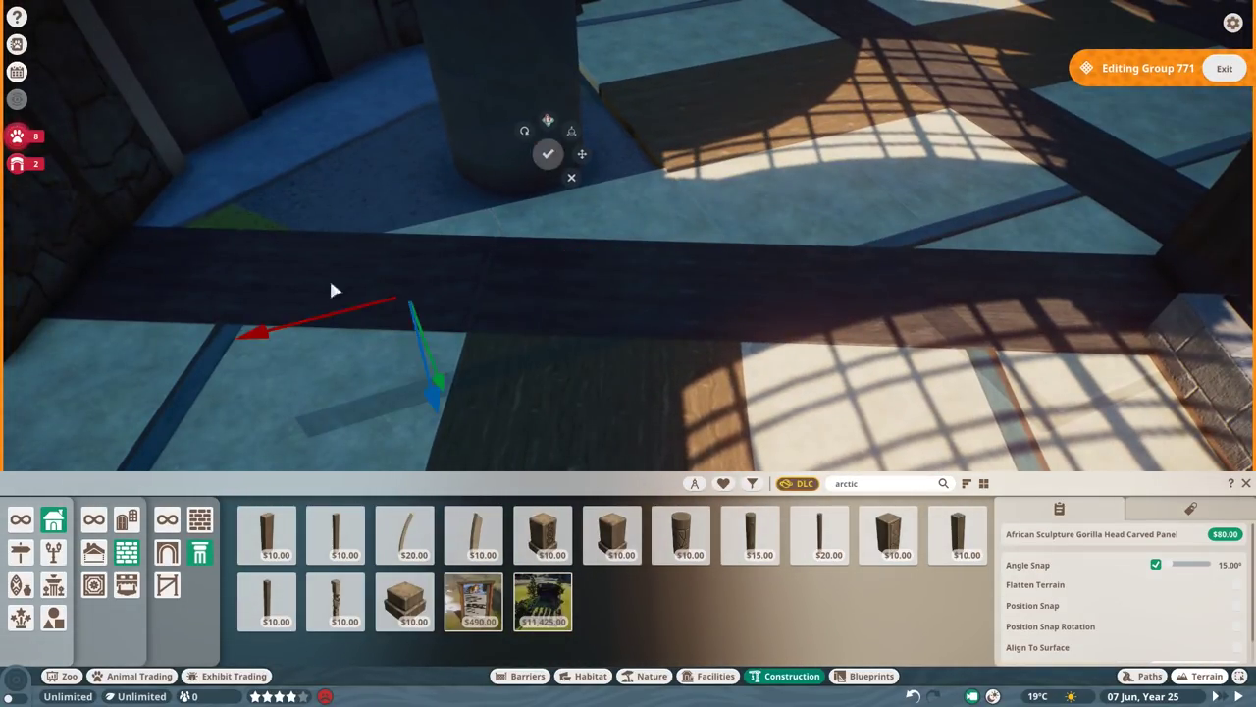
{"action": "key", "text": "q"}
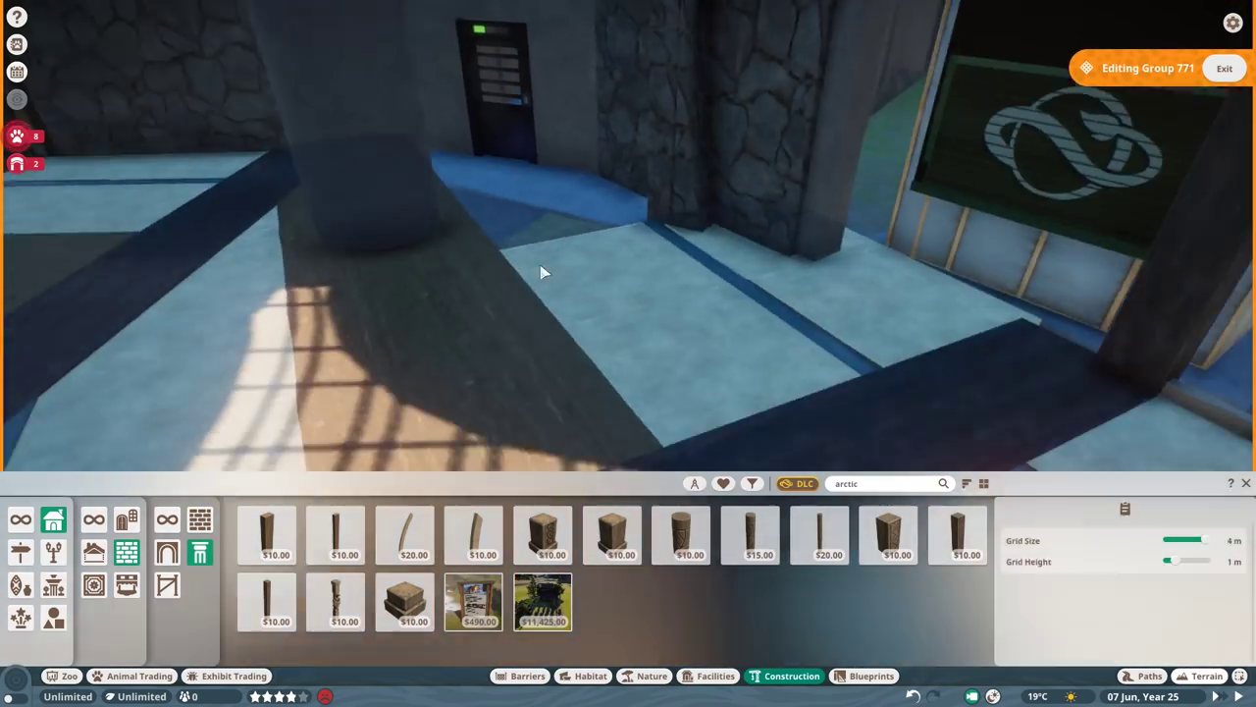
{"action": "left_click", "coordinate": [850, 285]}
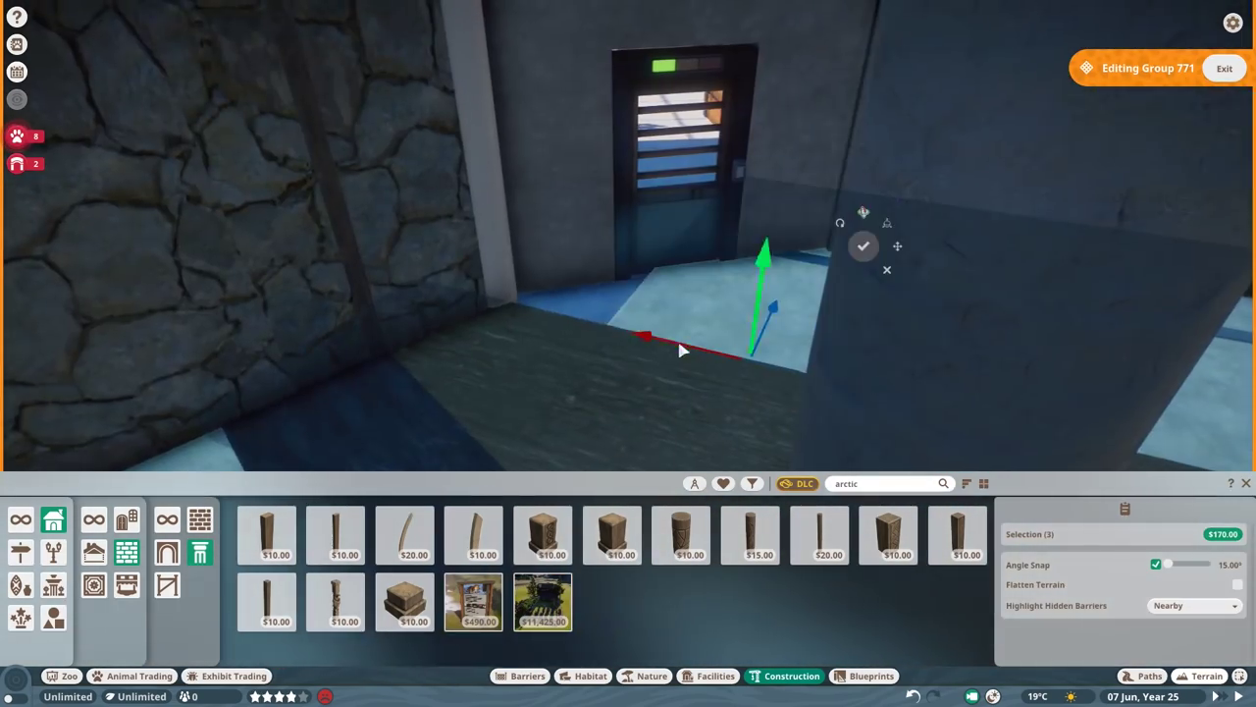
{"action": "key", "text": "Escape"}
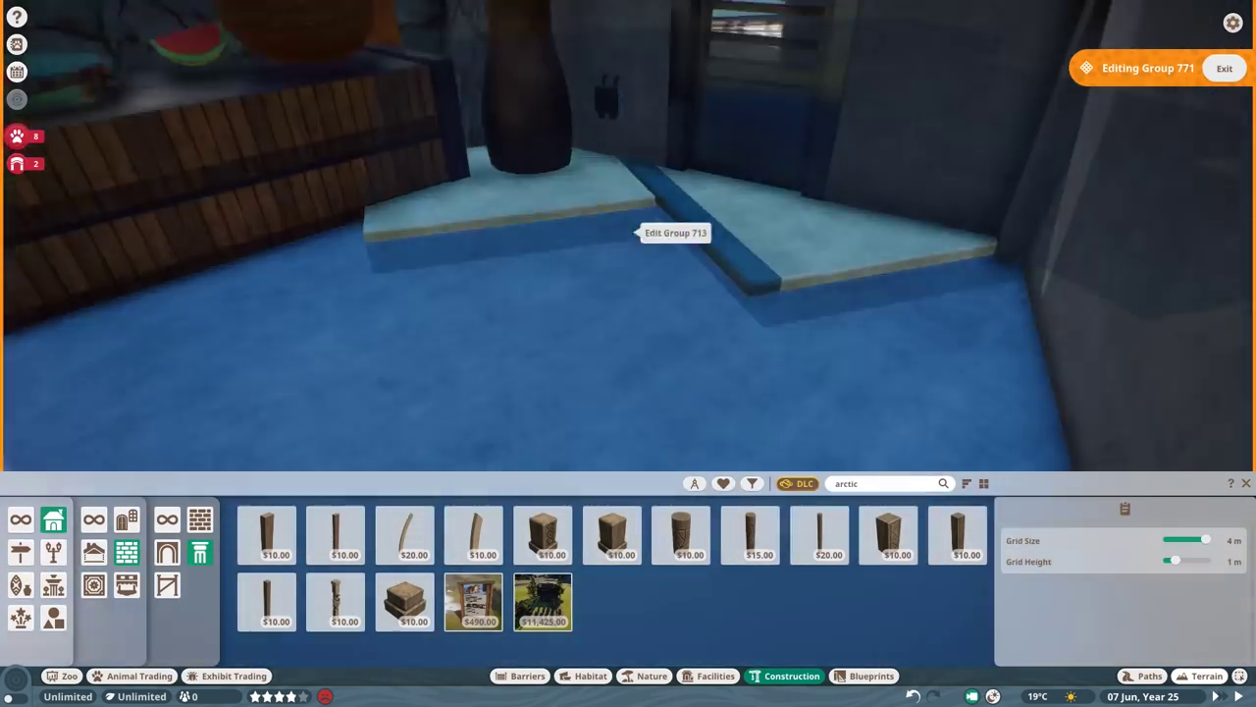
{"action": "left_click", "coordinate": [532, 226]}
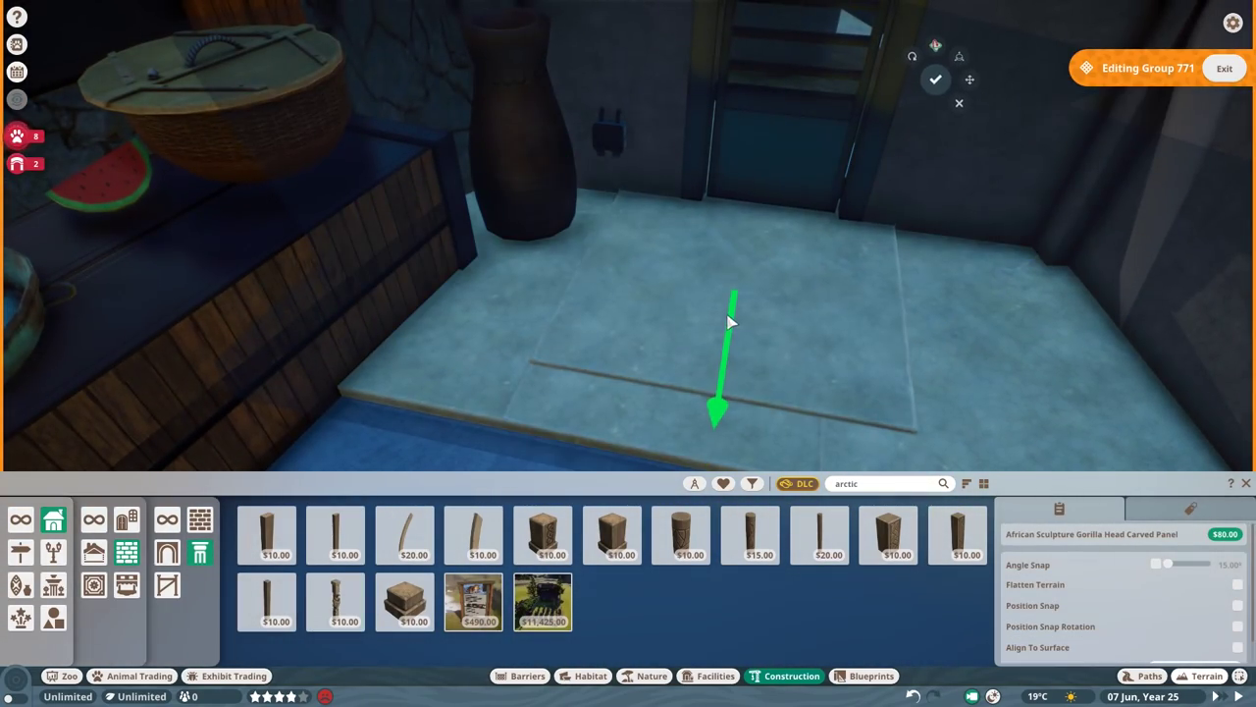
{"action": "scroll", "coordinate": [649, 573], "scroll_direction": "up", "scroll_amount": 2}
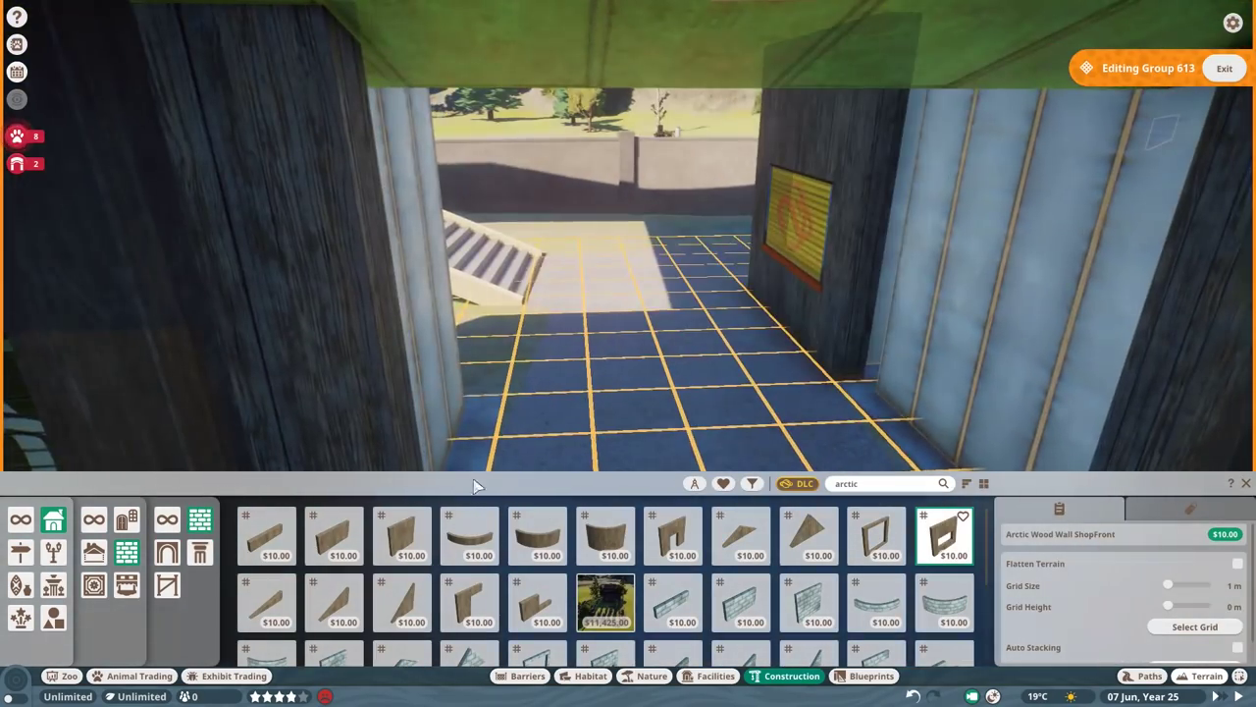
- Position an arctic wood wall piece on the back room's wall
{"action": "left_click", "coordinate": [701, 364]}
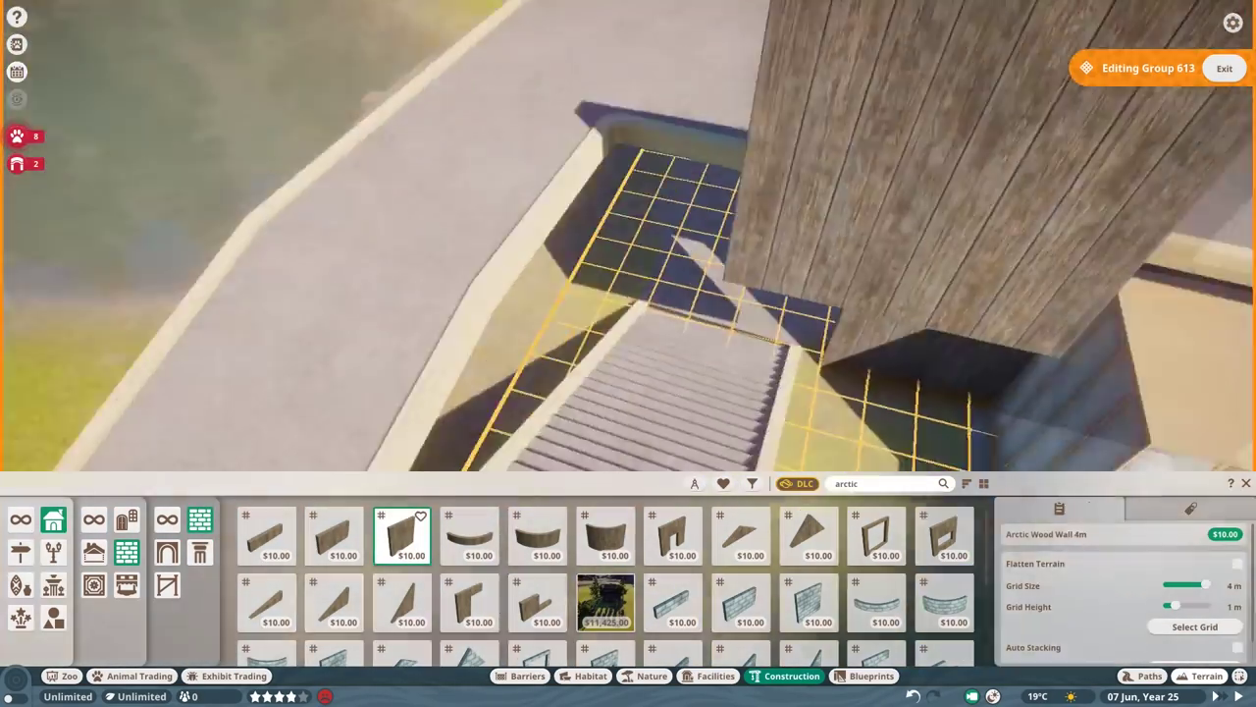
{"action": "key", "text": "q"}
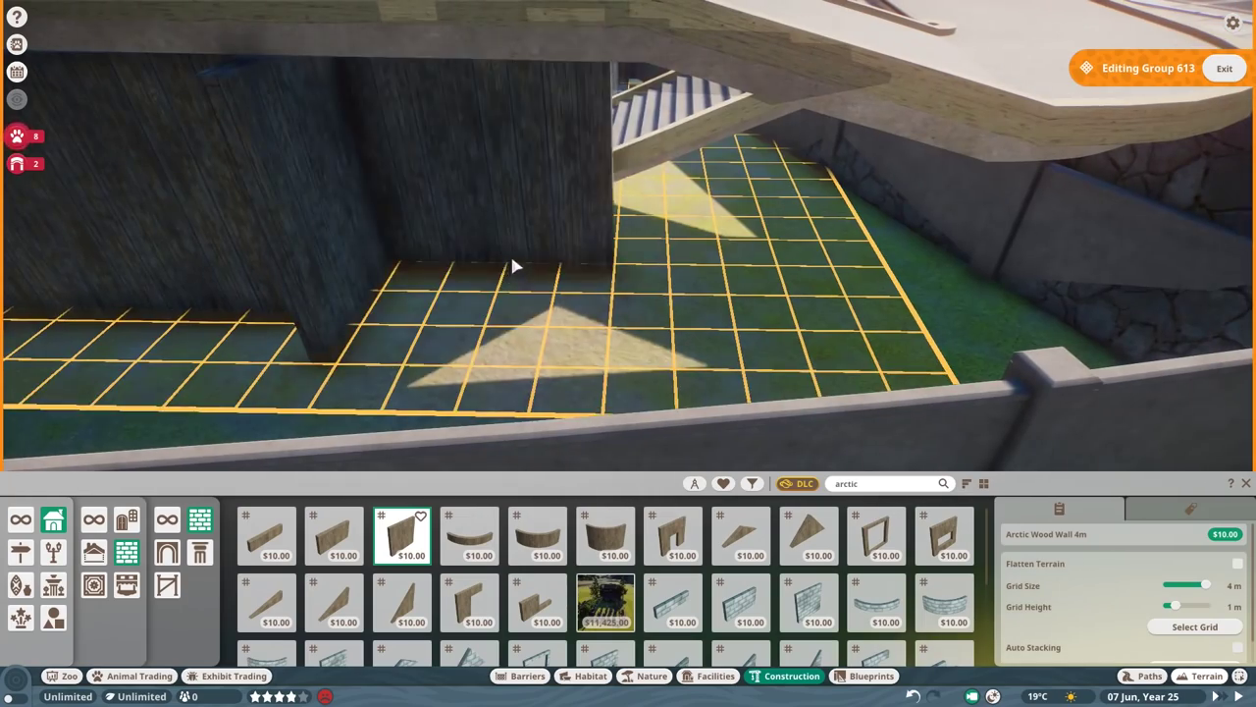
{"action": "scroll", "coordinate": [512, 263], "scroll_direction": "down", "scroll_amount": 3}
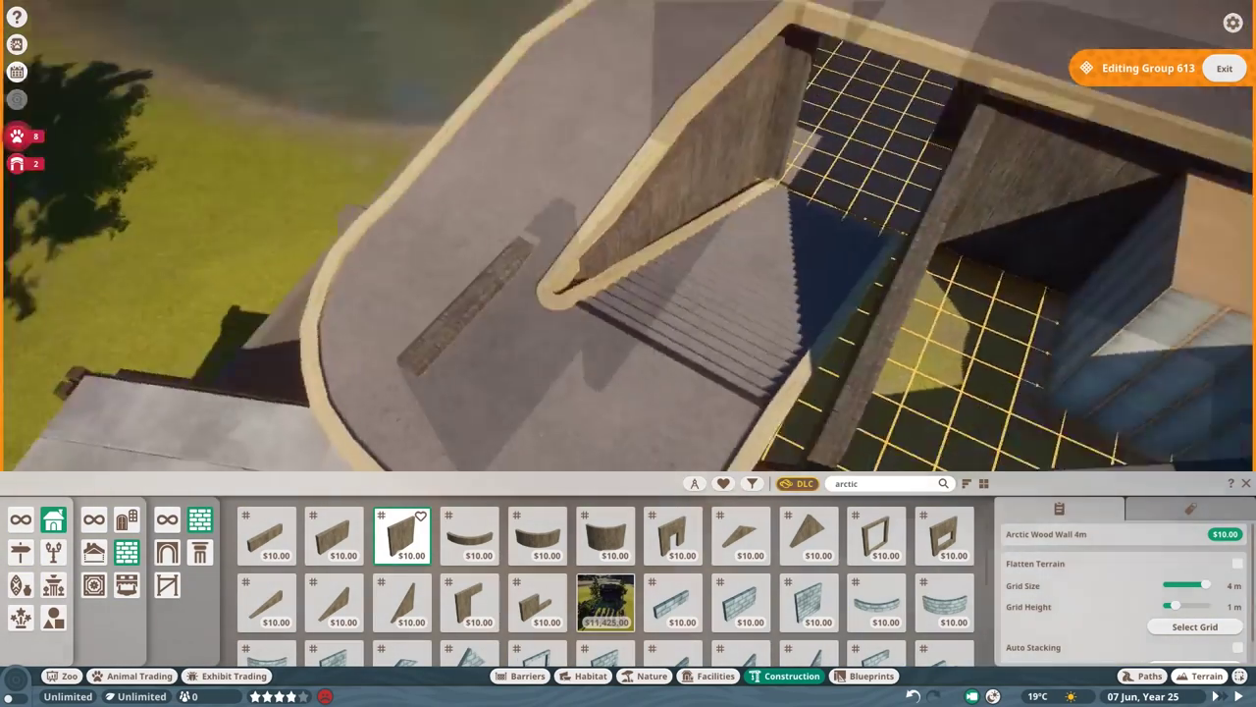
{"action": "scroll", "coordinate": [674, 199], "scroll_direction": "up", "scroll_amount": 3}
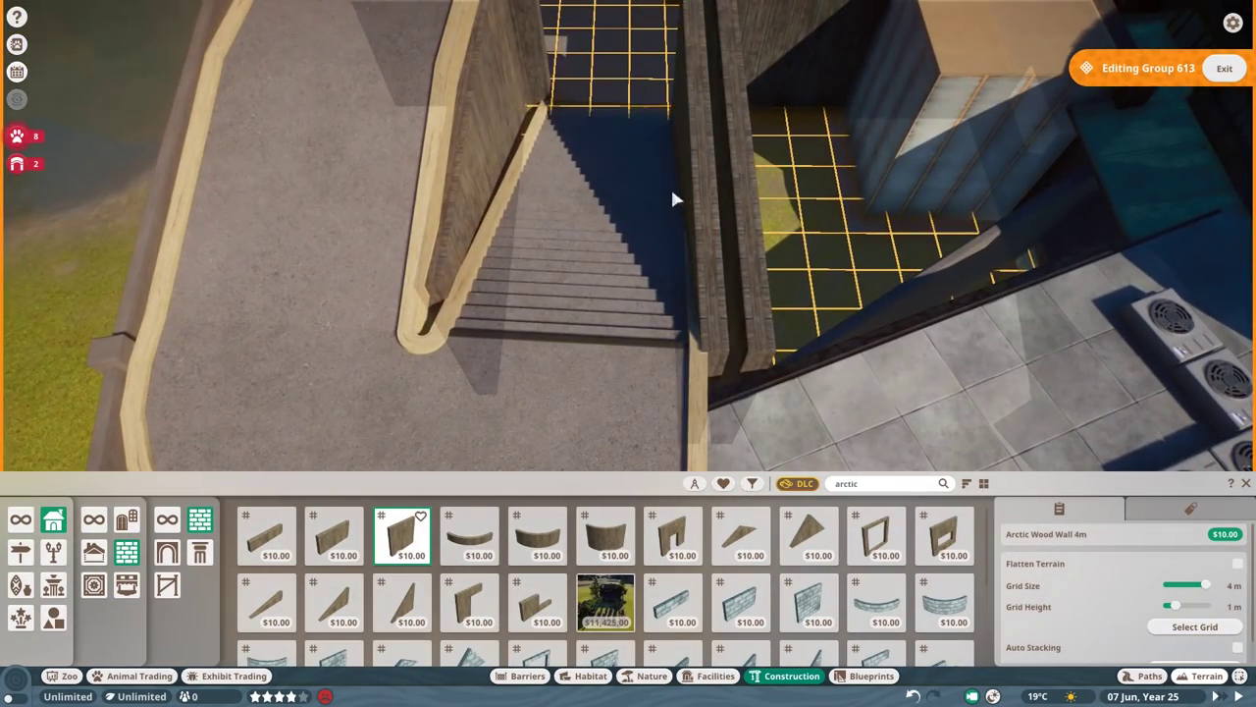
{"action": "scroll", "coordinate": [673, 200], "scroll_direction": "down", "scroll_amount": 2}
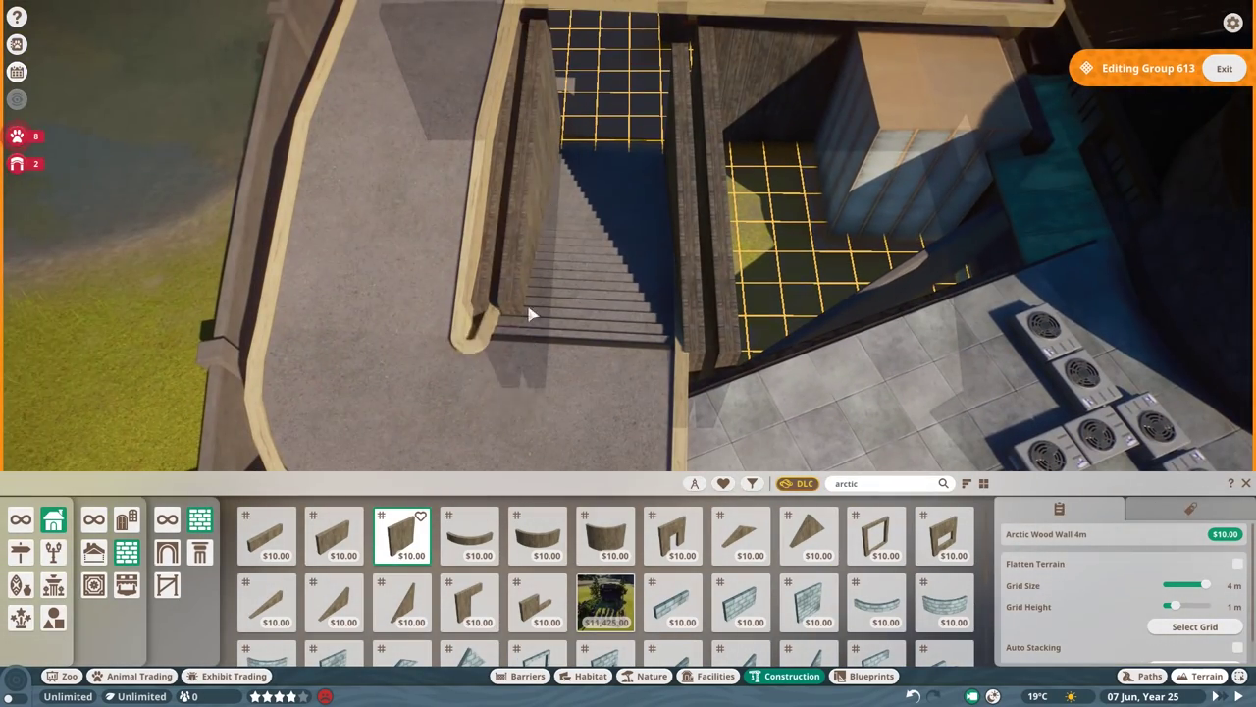
{"action": "scroll", "coordinate": [530, 314], "scroll_direction": "up", "scroll_amount": 5}
{"action": "key", "text": "Escape"}
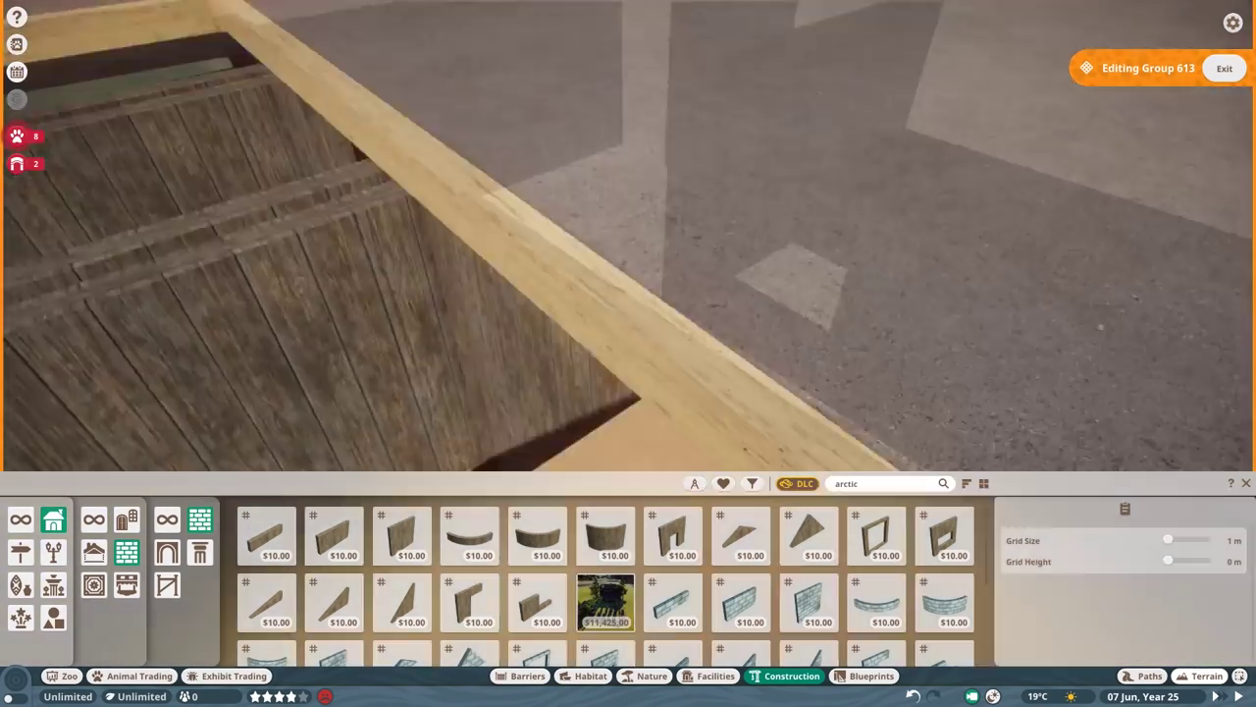
{"action": "scroll", "coordinate": [426, 258], "scroll_direction": "up", "scroll_amount": 3}
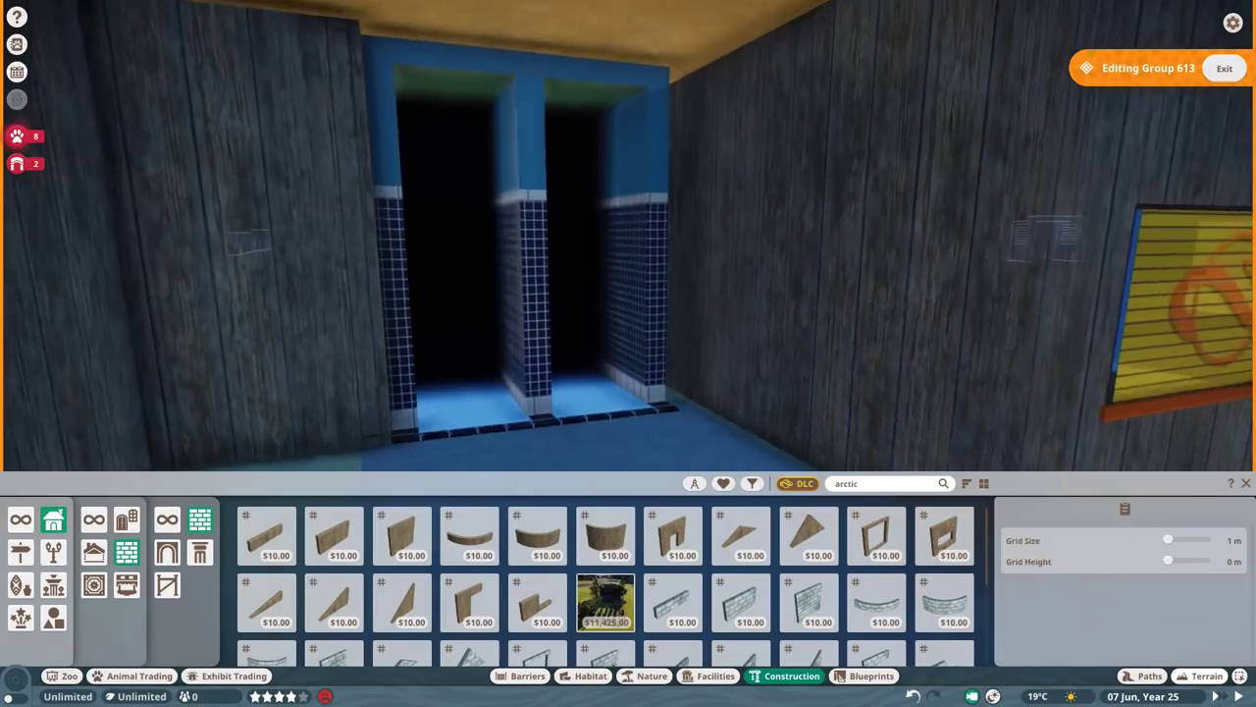
{"action": "left_click", "coordinate": [629, 305]}
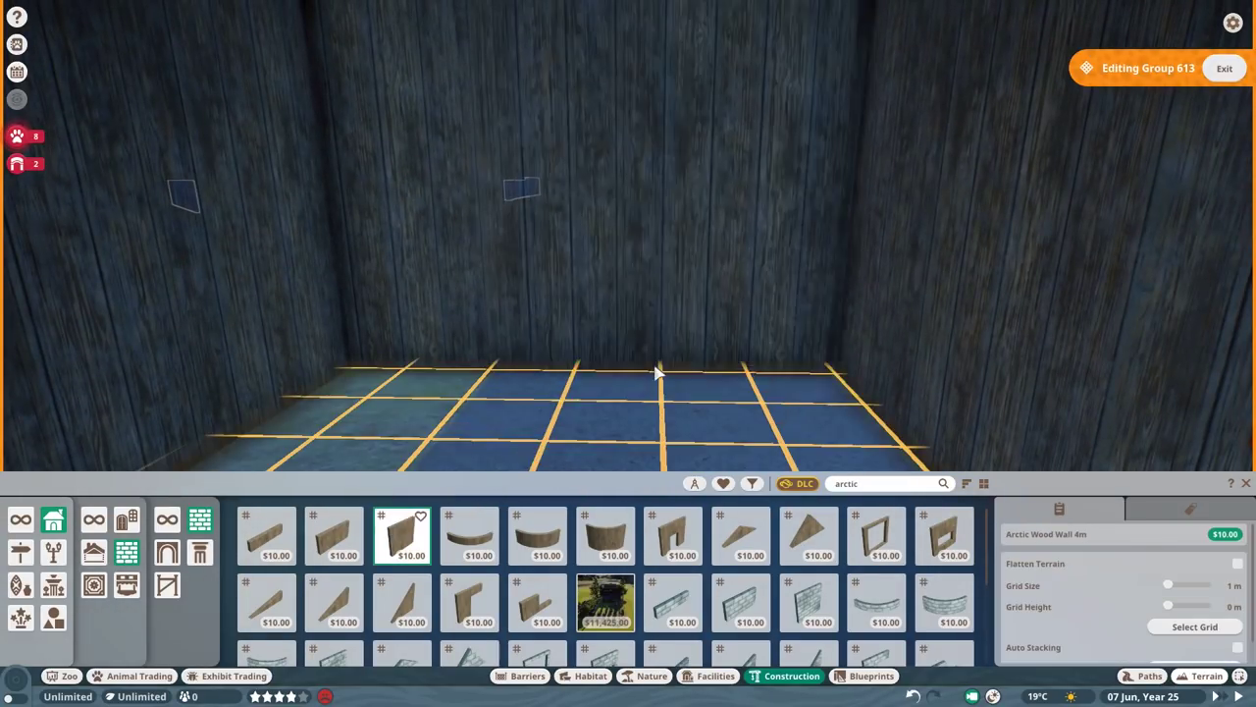
- Place a classic double door and set a white slab along the wall as a ledge
{"action": "left_click", "coordinate": [871, 484]}
{"action": "left_click", "coordinate": [248, 648]}
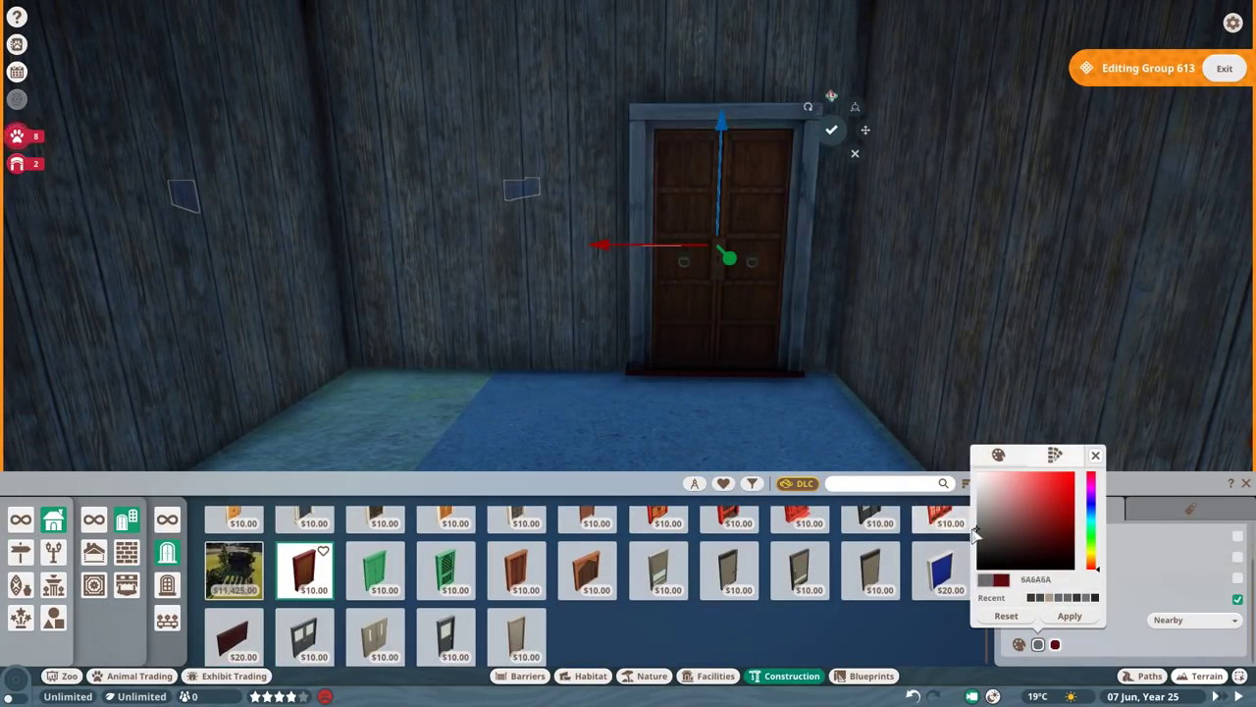
{"action": "scroll", "coordinate": [592, 581], "scroll_direction": "up", "scroll_amount": 1}
{"action": "left_click", "coordinate": [591, 581]}
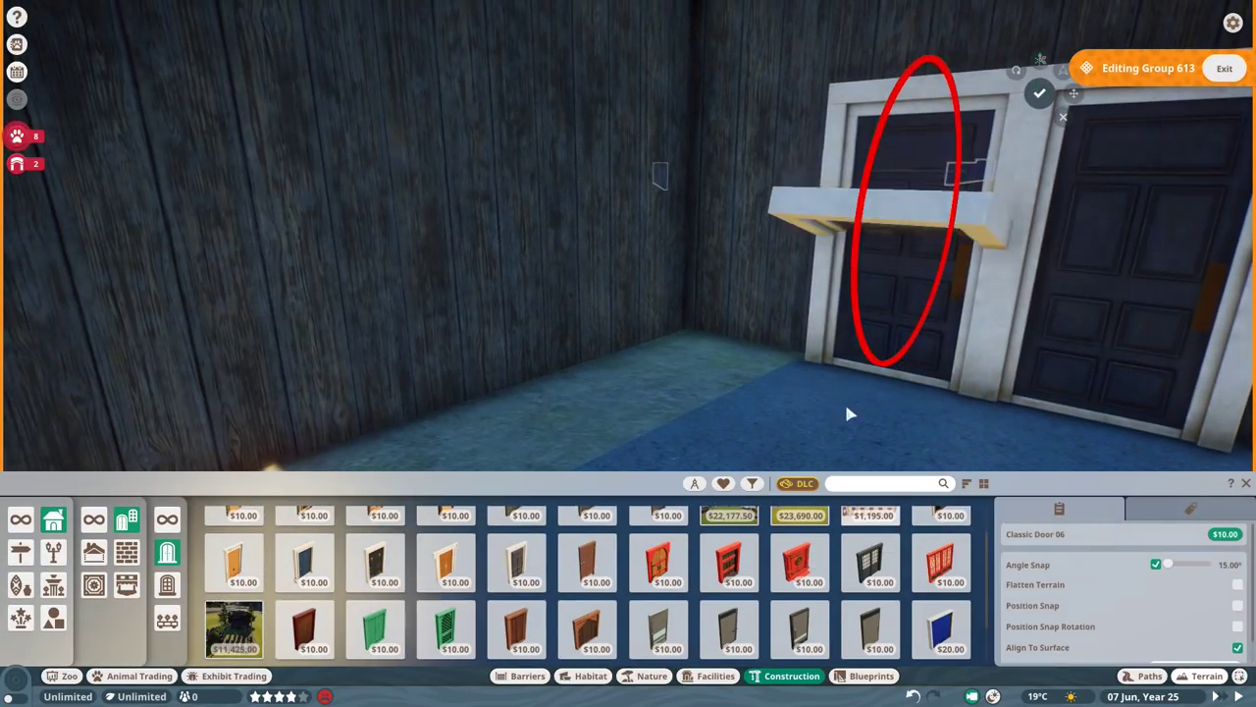
{"action": "left_click_drag", "start_coordinate": [523, 245], "coordinate": [428, 154]}
{"action": "left_click", "coordinate": [633, 310]}
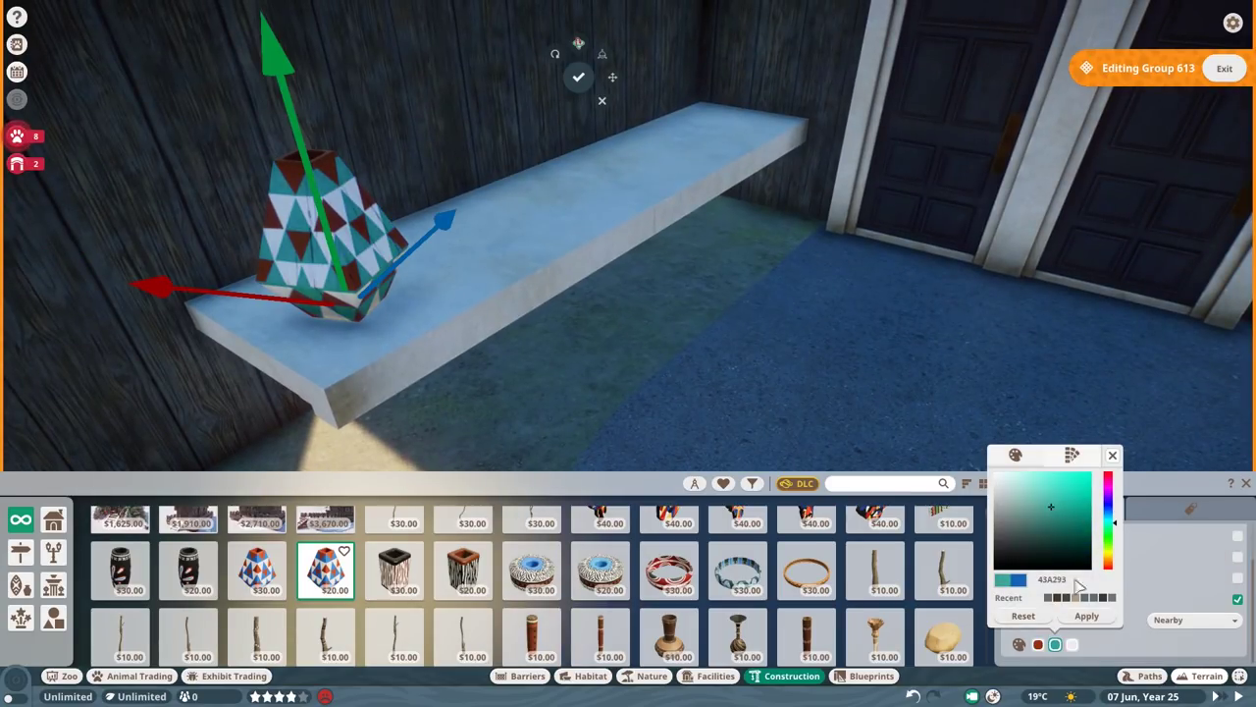
- Recolour the vase teal and black, then browse carved panel and sign pieces
{"action": "left_click", "coordinate": [1073, 643]}
{"action": "left_click", "coordinate": [1103, 615]}
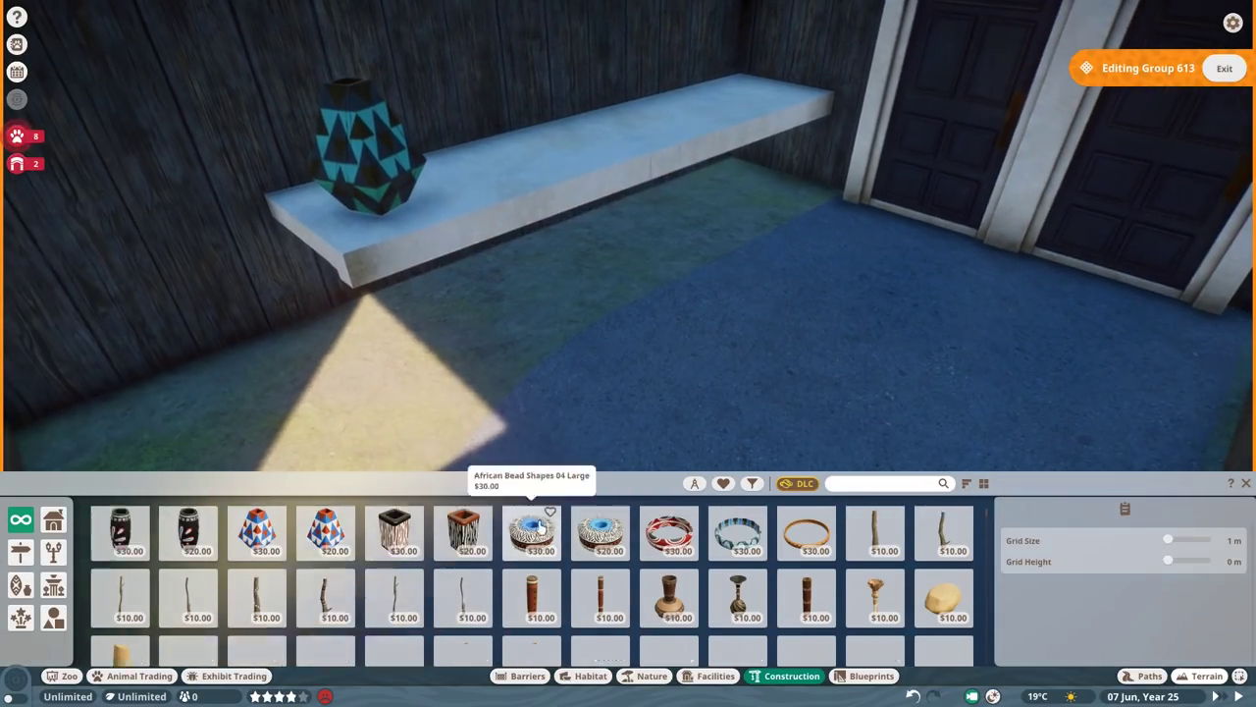
{"action": "scroll", "coordinate": [530, 530], "scroll_direction": "down", "scroll_amount": 3}
{"action": "left_click", "coordinate": [600, 542]}
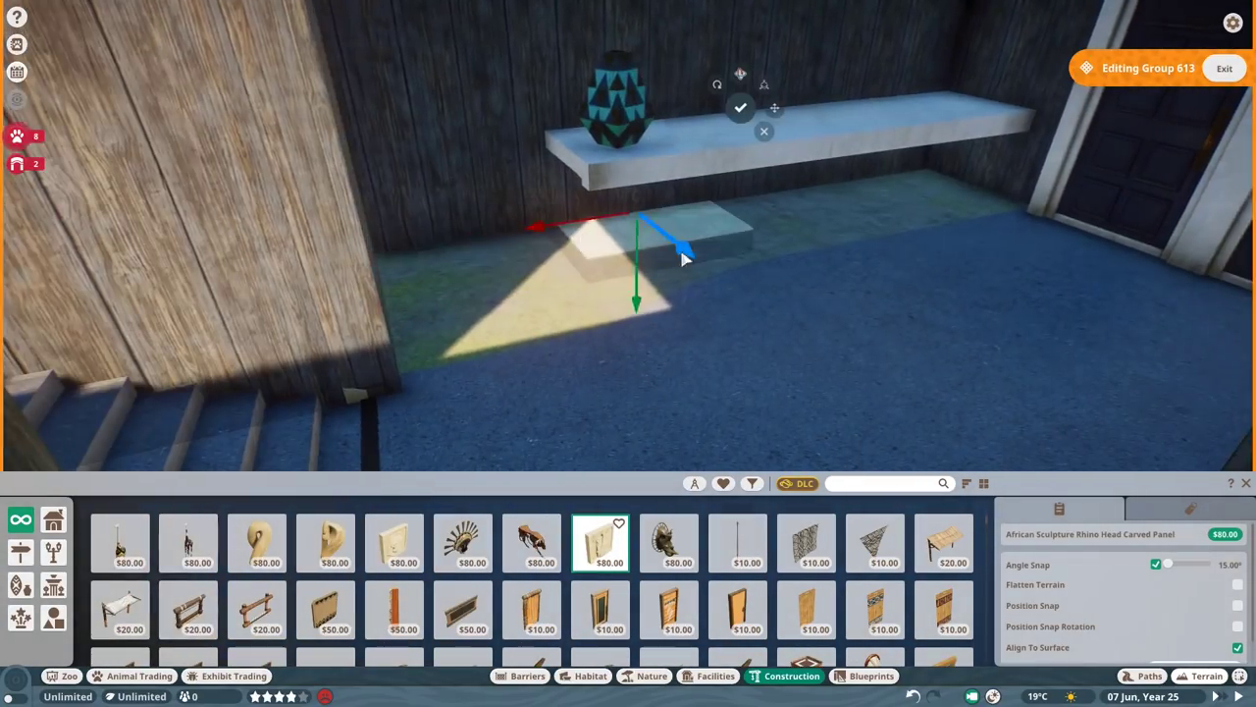
{"action": "scroll", "coordinate": [806, 588], "scroll_direction": "down", "scroll_amount": 2}
{"action": "left_click", "coordinate": [806, 597]}
{"action": "scroll", "coordinate": [510, 569], "scroll_direction": "down", "scroll_amount": 2}
{"action": "left_click", "coordinate": [407, 608]}
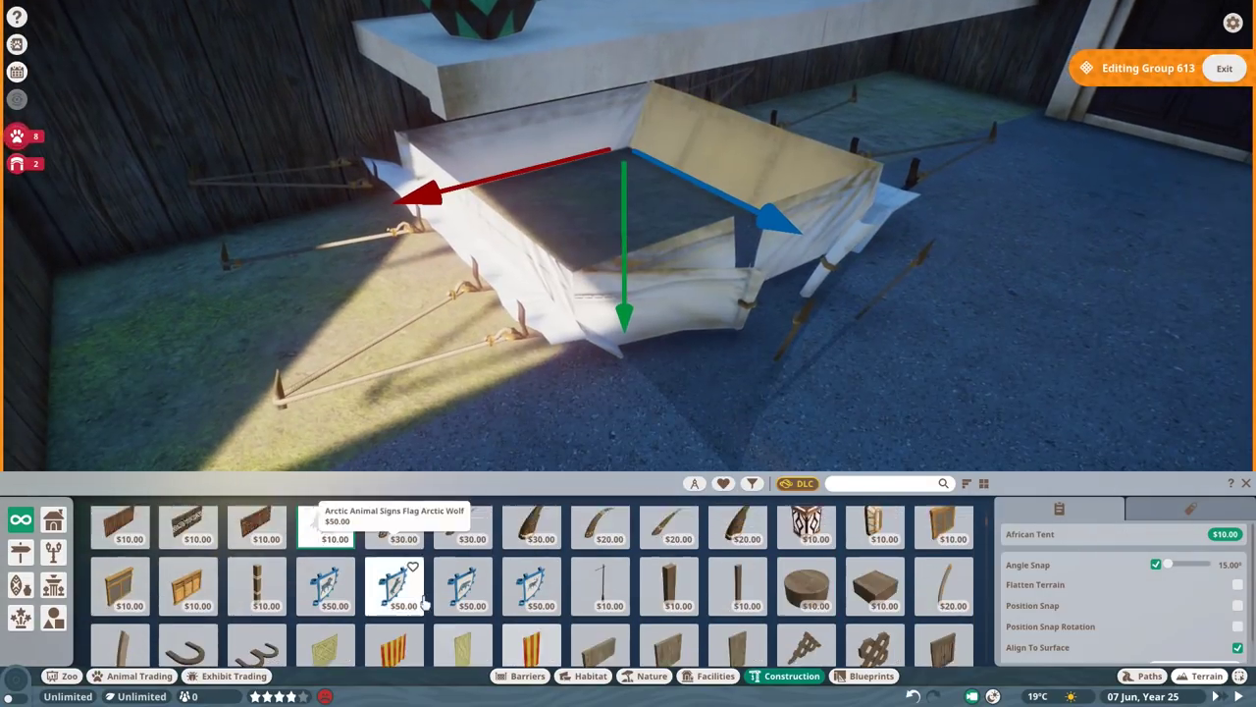
{"action": "scroll", "coordinate": [422, 589], "scroll_direction": "down", "scroll_amount": 3}
{"action": "scroll", "coordinate": [461, 550], "scroll_direction": "down", "scroll_amount": 3}
{"action": "left_click", "coordinate": [463, 530]}
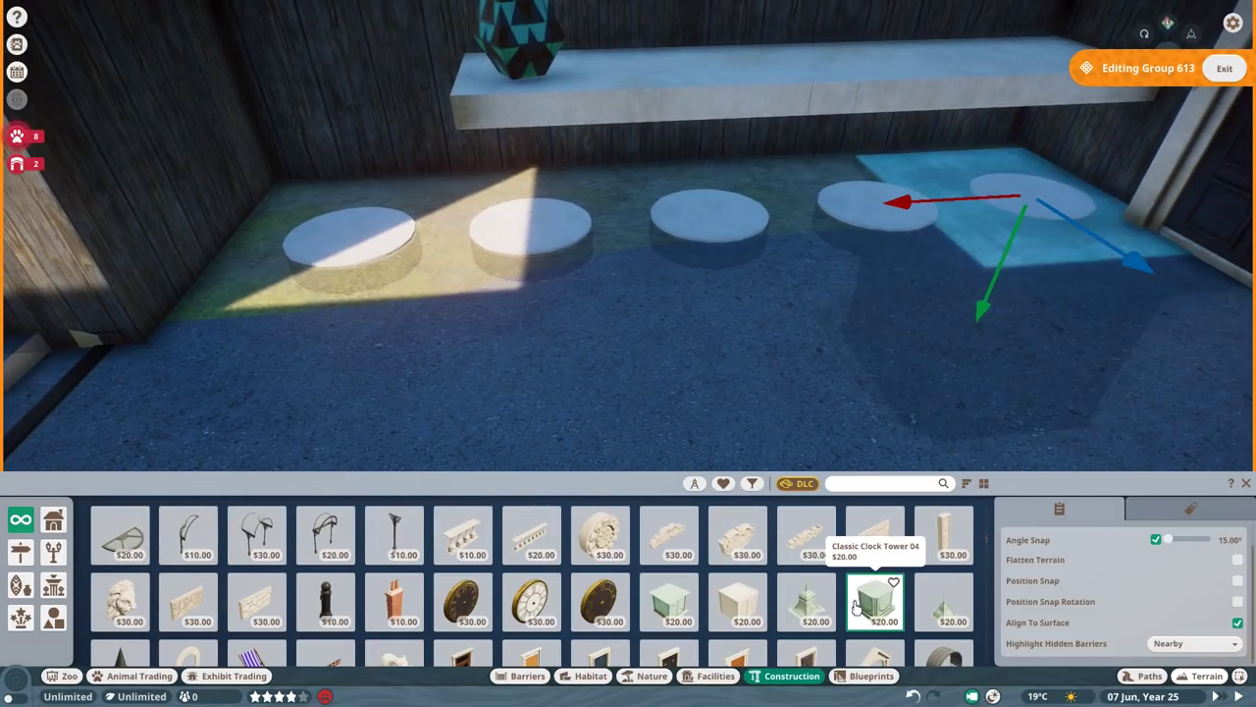
- Place a 2 m Classic Planter Window Box and a 1 m Trough under the ledge
{"action": "left_click_drag", "start_coordinate": [898, 203], "coordinate": [226, 273]}
{"action": "left_click", "coordinate": [603, 275]}
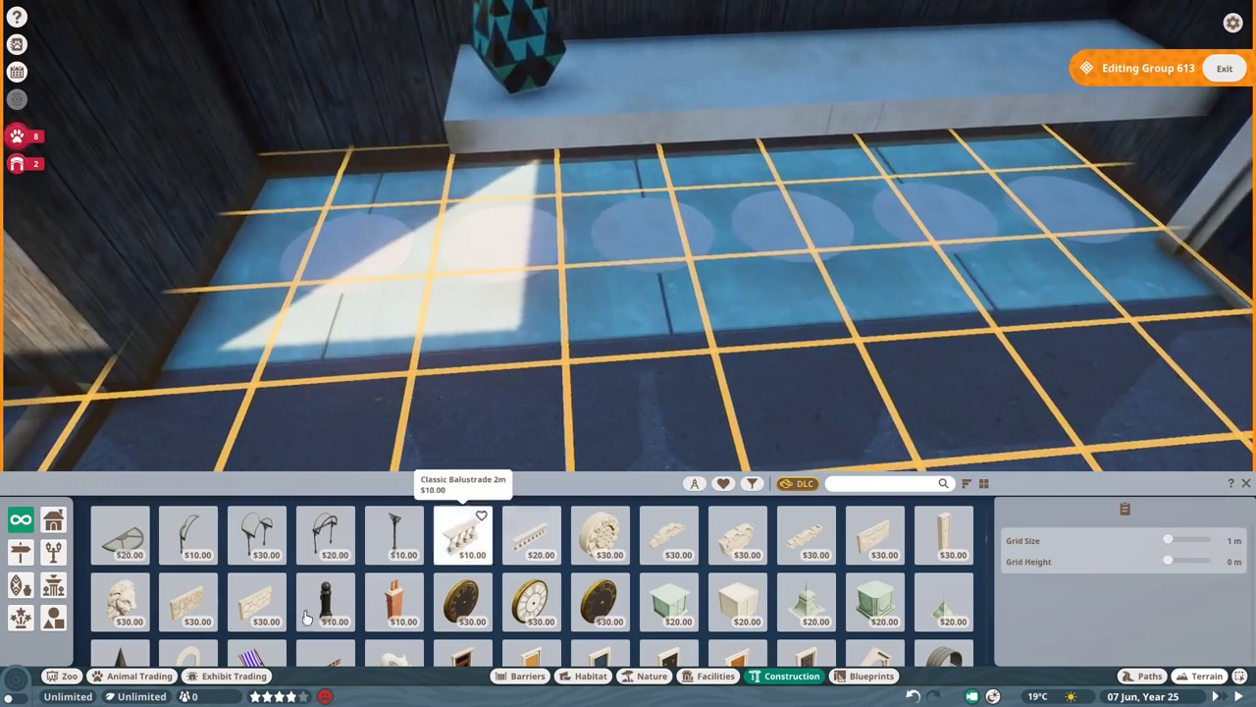
{"action": "left_click", "coordinate": [325, 598]}
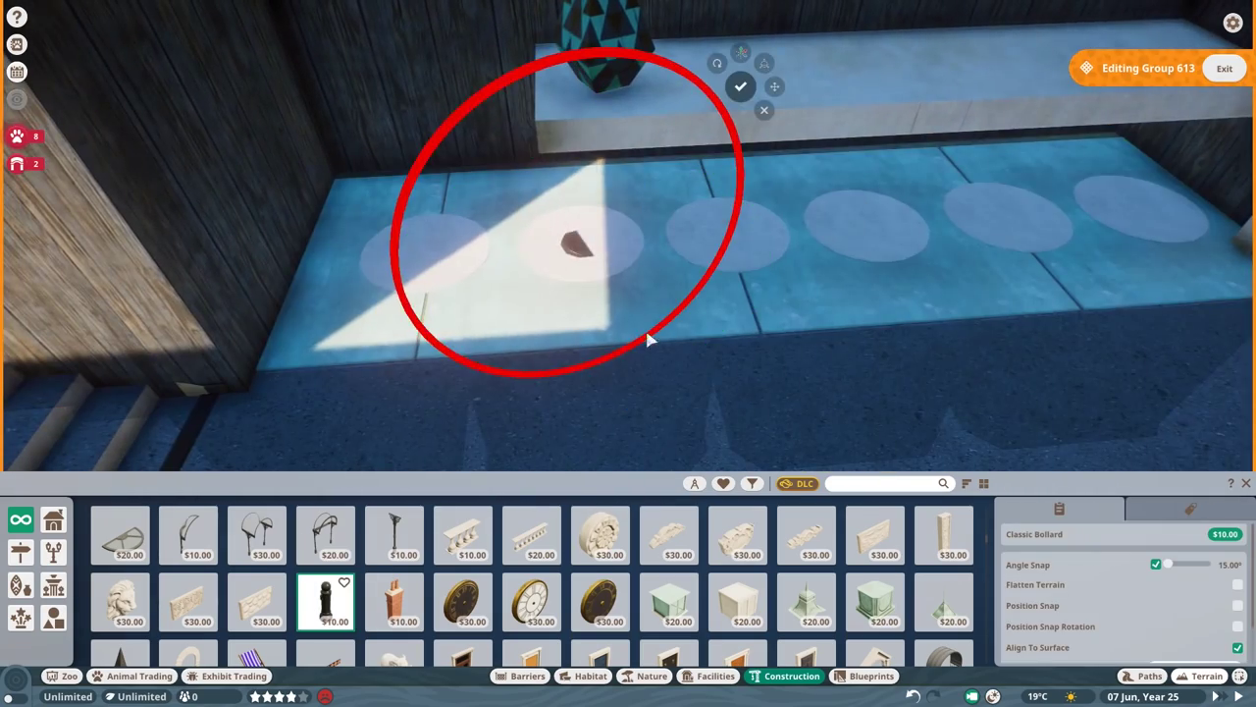
{"action": "scroll", "coordinate": [748, 637], "scroll_direction": "down", "scroll_amount": 3}
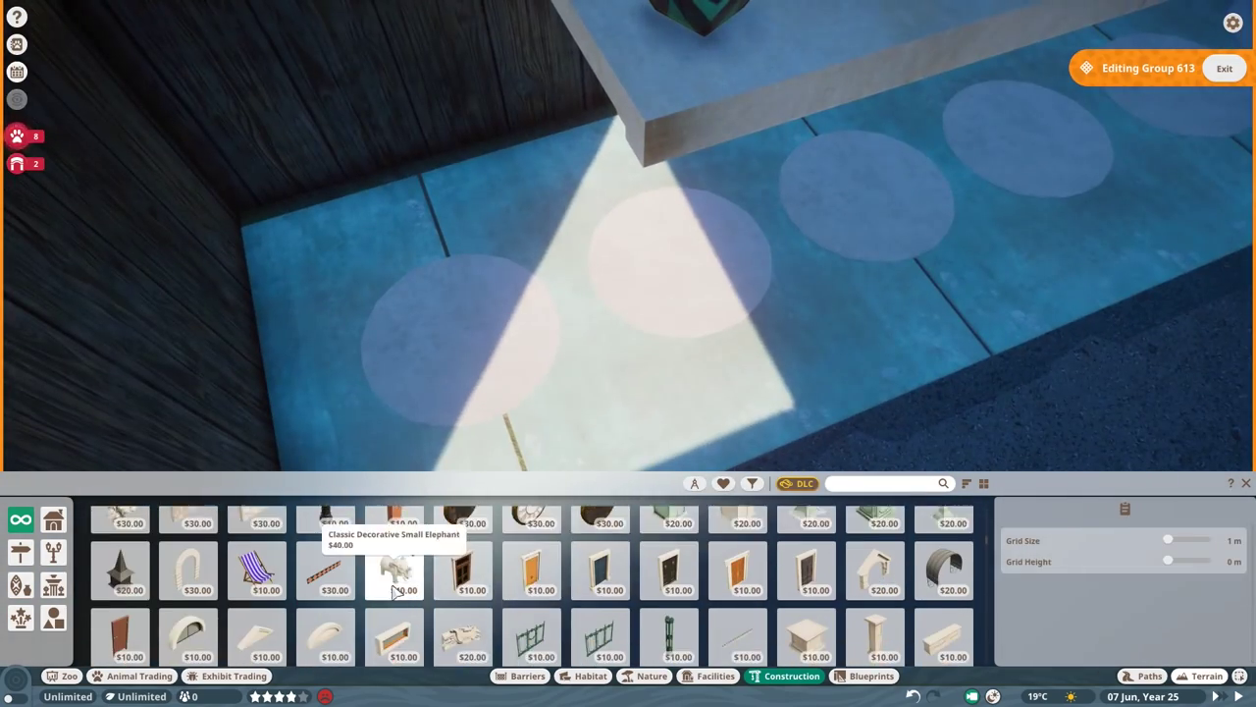
{"action": "left_click", "coordinate": [875, 566]}
{"action": "left_click", "coordinate": [617, 121]}
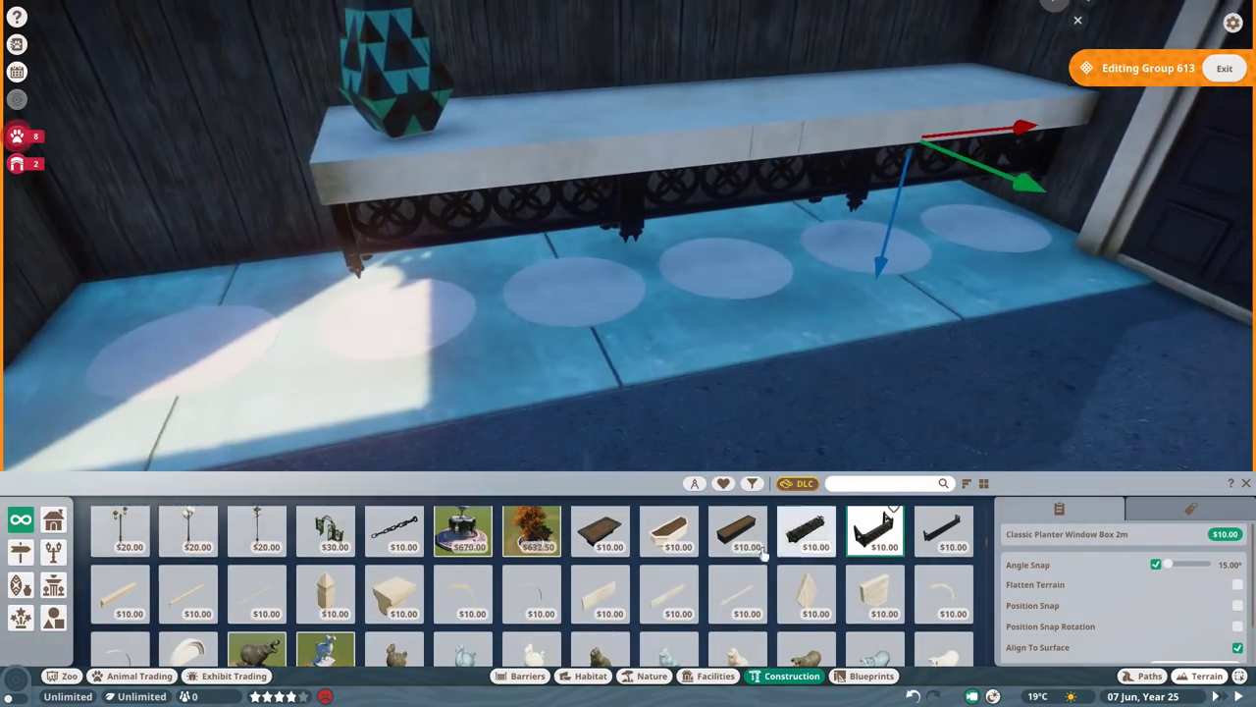
{"action": "left_click", "coordinate": [900, 129]}
{"action": "key", "text": "e"}
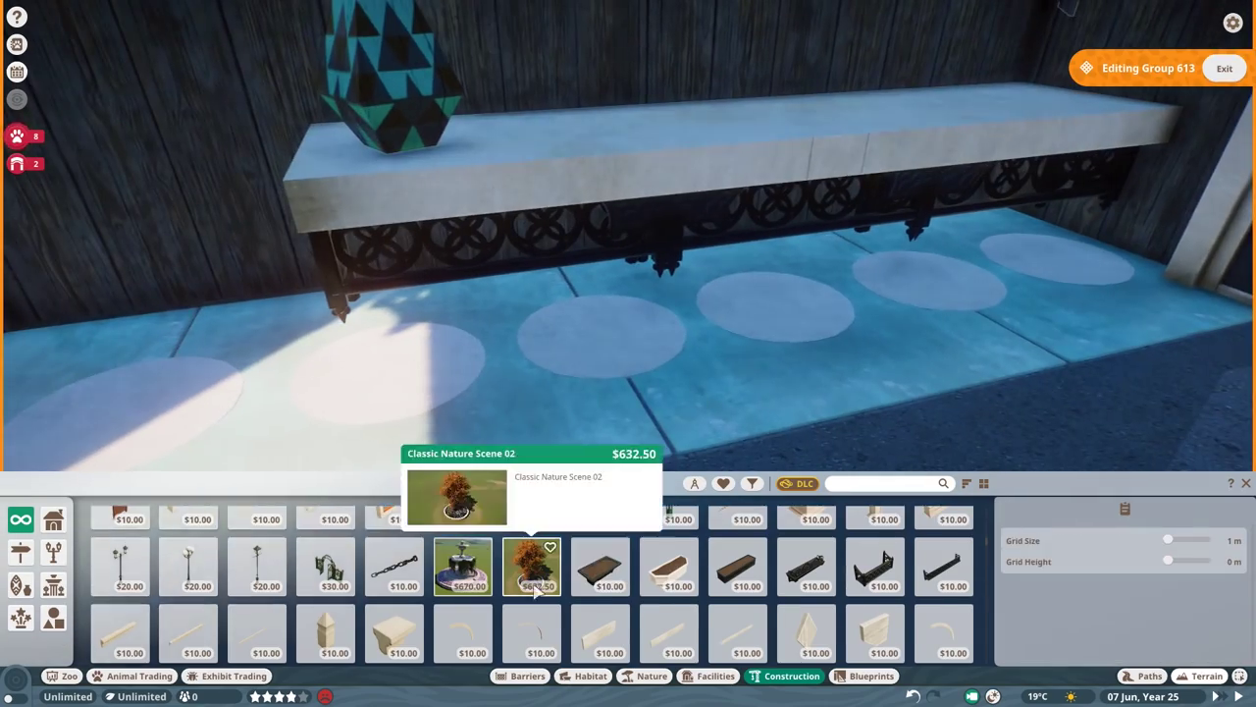
{"action": "scroll", "coordinate": [533, 569], "scroll_direction": "down", "scroll_amount": 1}
- Add Roof Trim Stone Boss legs under the counter and box-select the counter pieces
{"action": "left_click", "coordinate": [324, 574]}
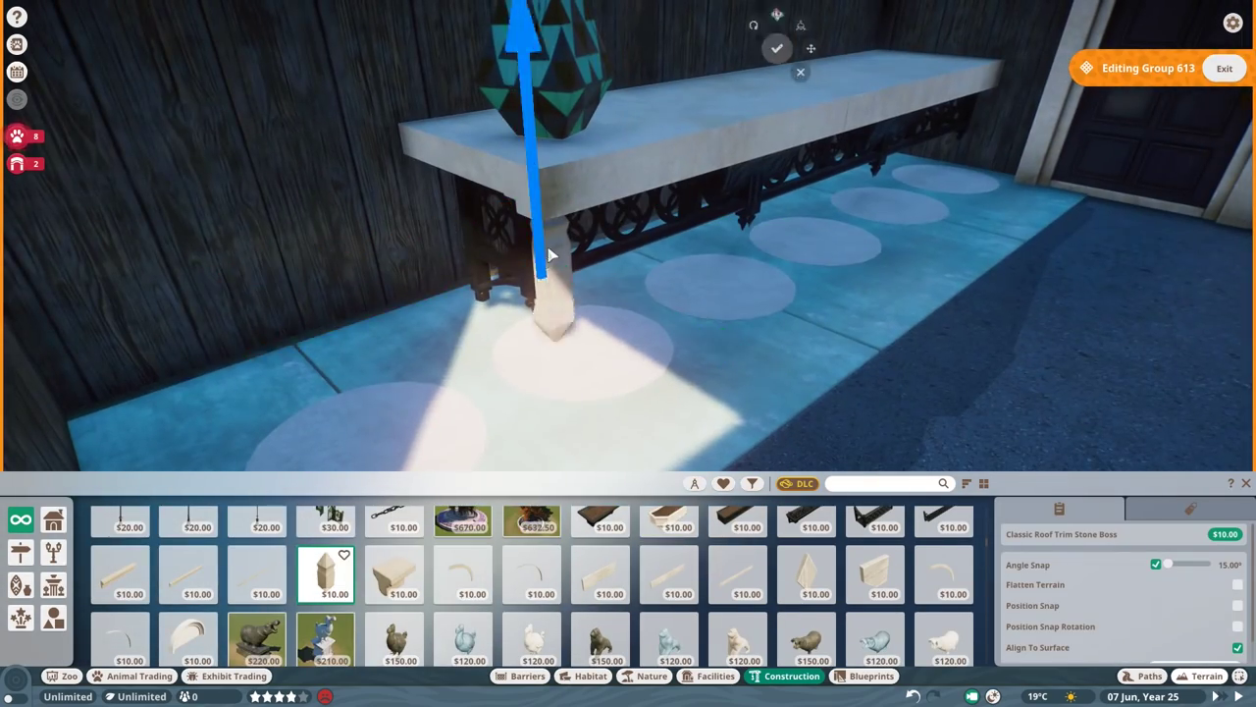
{"action": "key", "text": "Escape"}
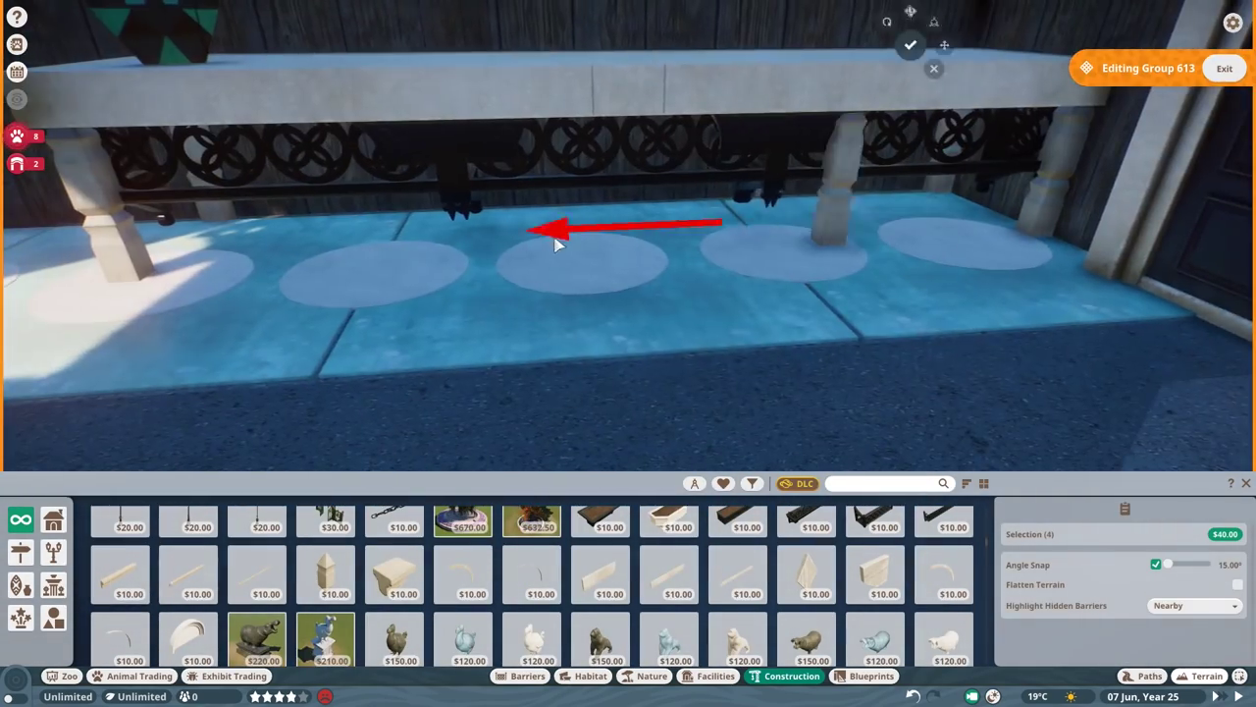
{"action": "scroll", "coordinate": [588, 569], "scroll_direction": "down", "scroll_amount": 2}
{"action": "left_click", "coordinate": [531, 550]}
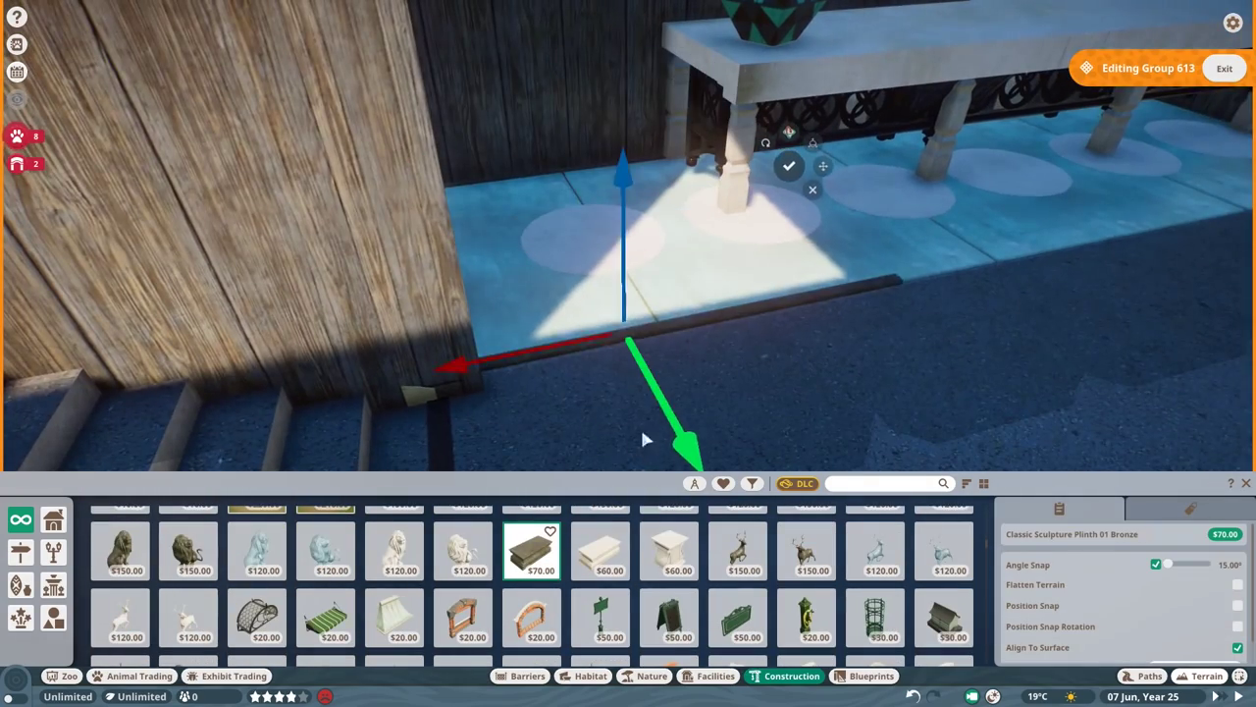
{"action": "key", "text": "d"}
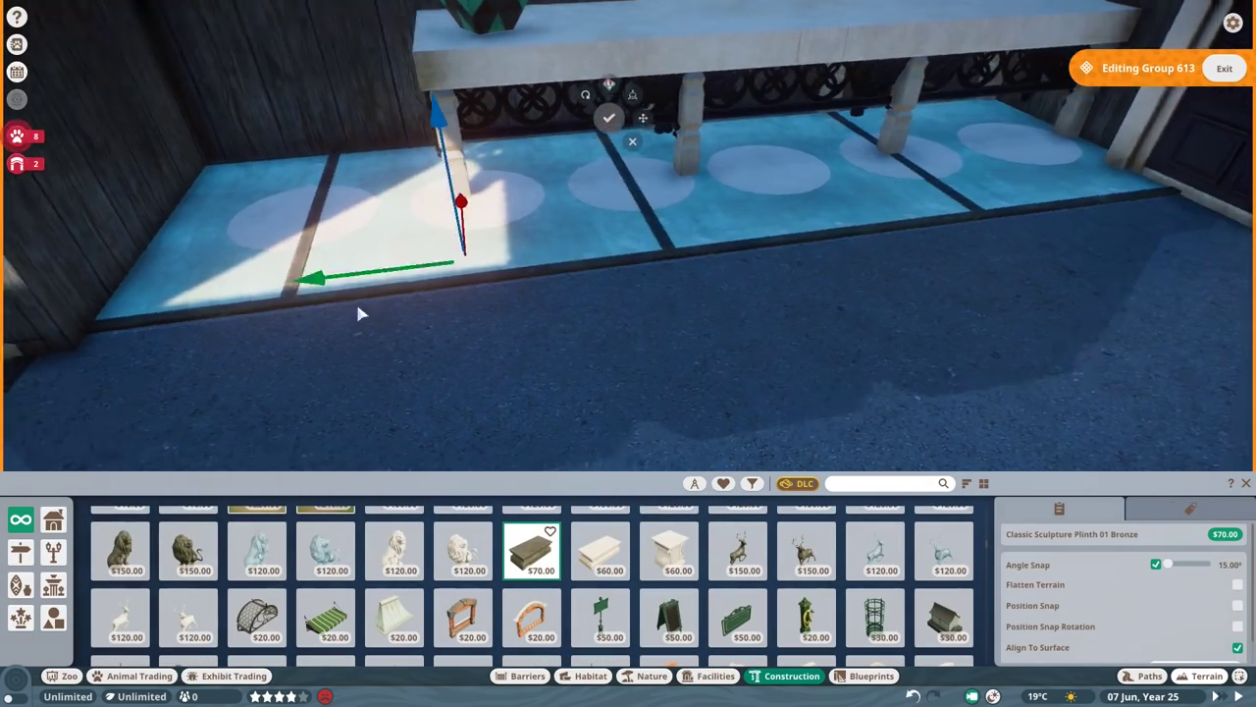
{"action": "key", "text": "Escape"}
{"action": "left_click_drag", "start_coordinate": [202, 182], "coordinate": [1122, 356]}
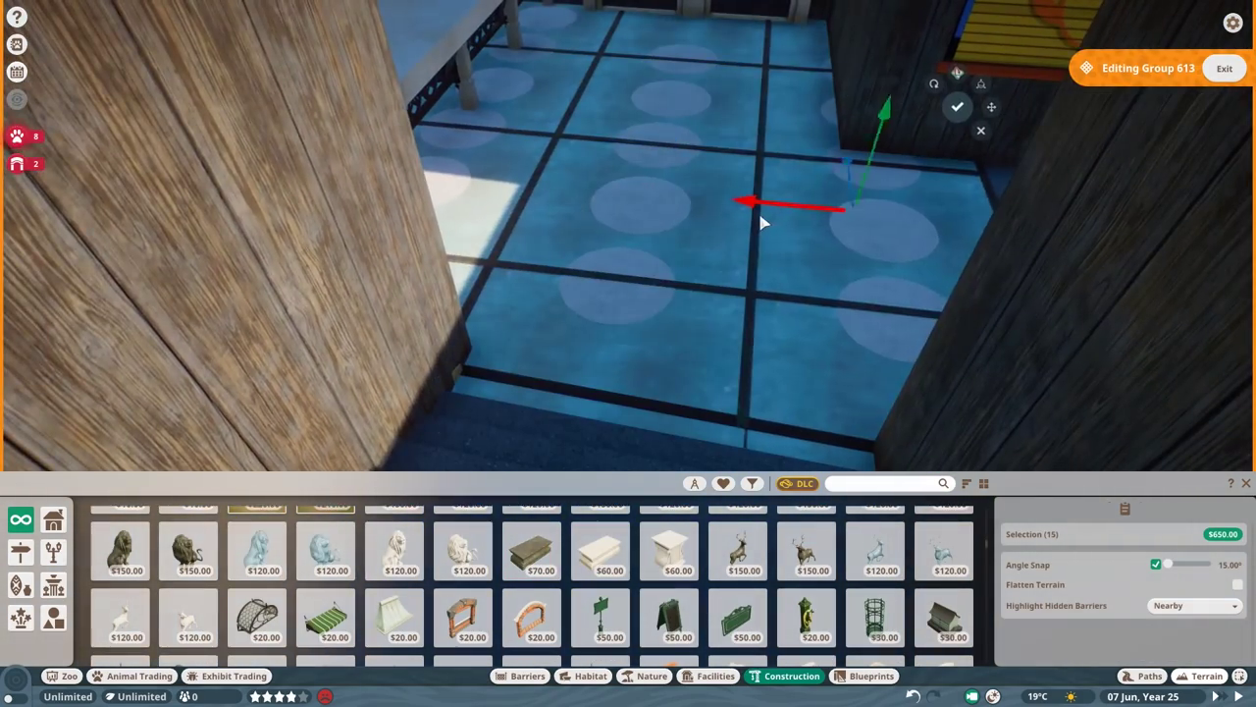
- Reopen Group 613 and place an East Asia Door 05 lattice panel
{"action": "key", "text": "Escape"}
{"action": "key", "text": "Escape"}
{"action": "left_click", "coordinate": [731, 275]}
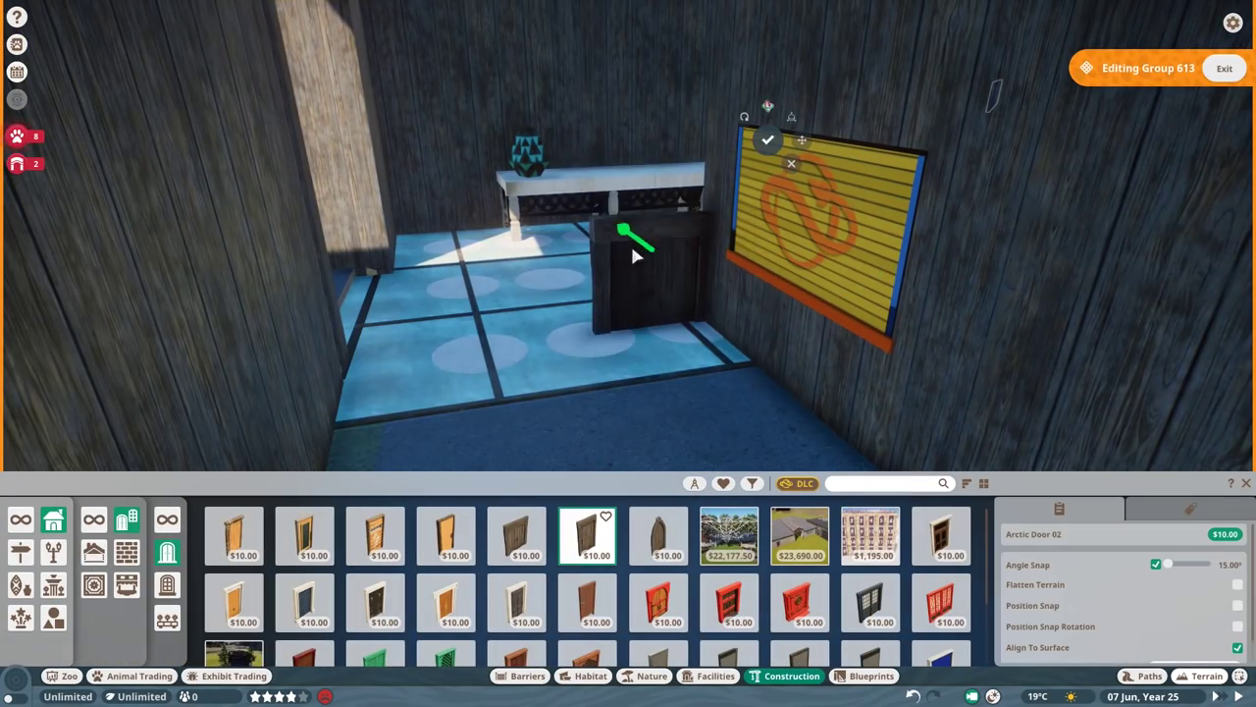
{"action": "left_click", "coordinate": [716, 396]}
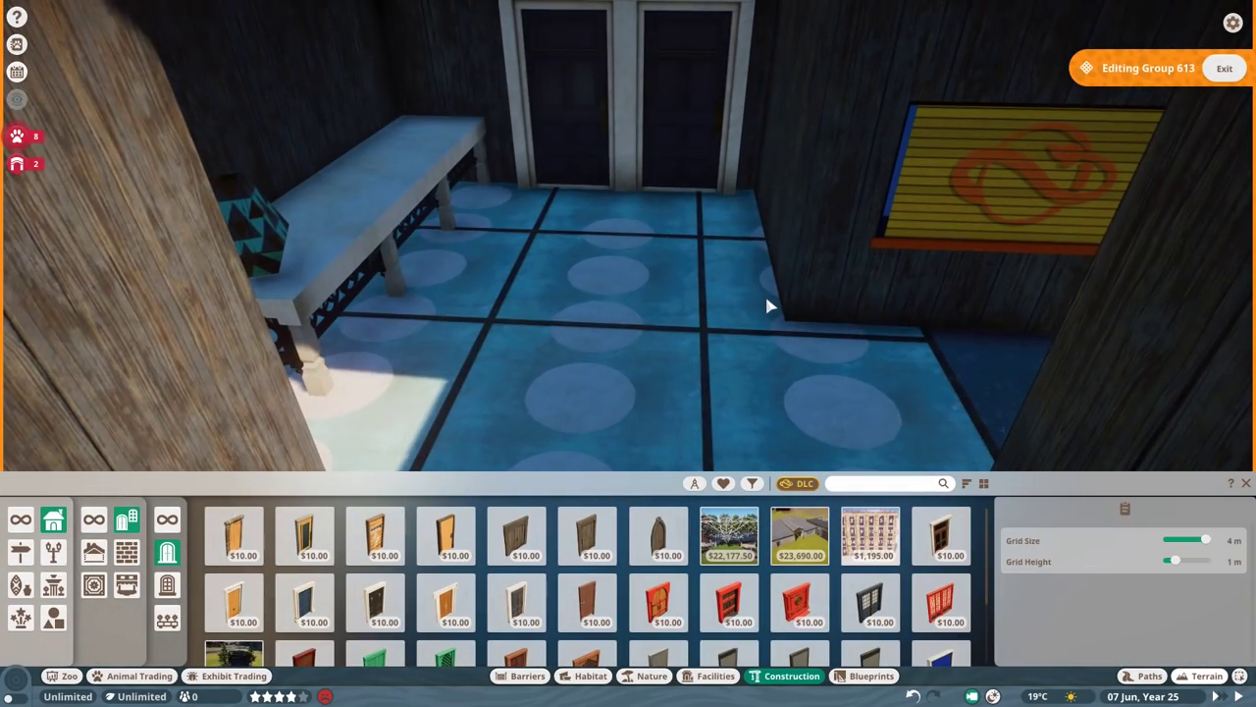
{"action": "left_click", "coordinate": [772, 303]}
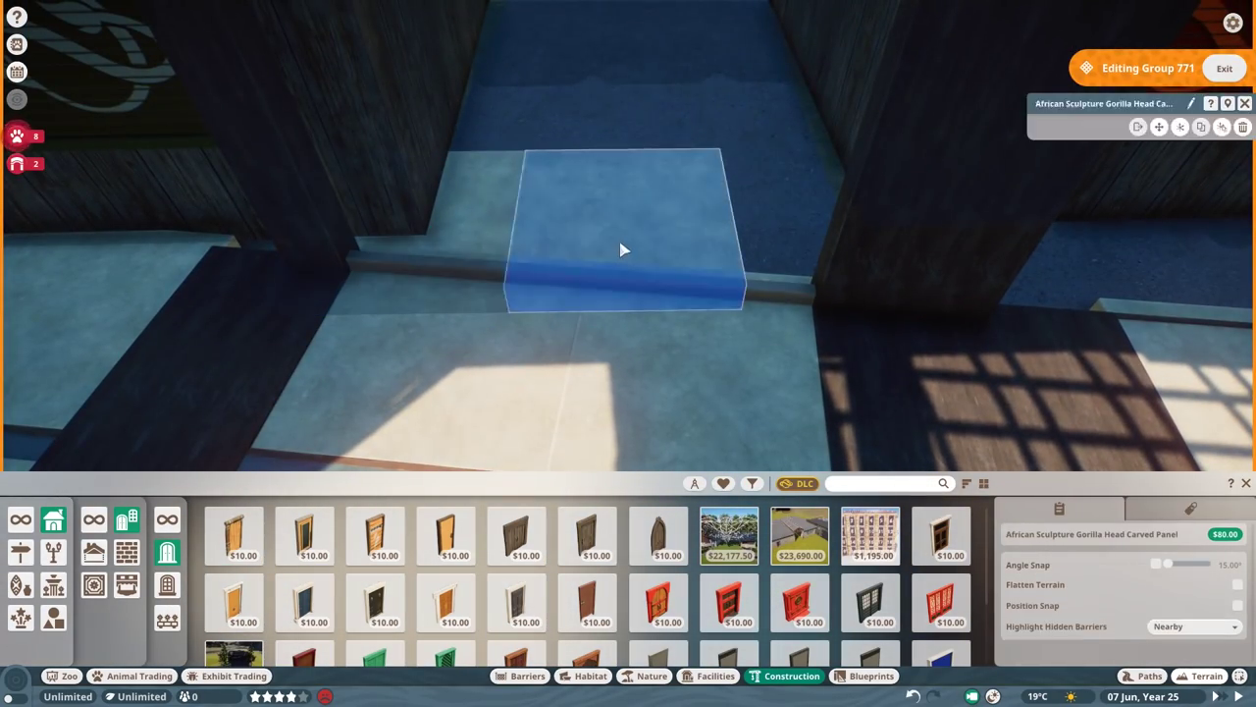
- Rotate the lattice panel flat, raise it to the ceiling, and select both panels
{"action": "left_click", "coordinate": [616, 187]}
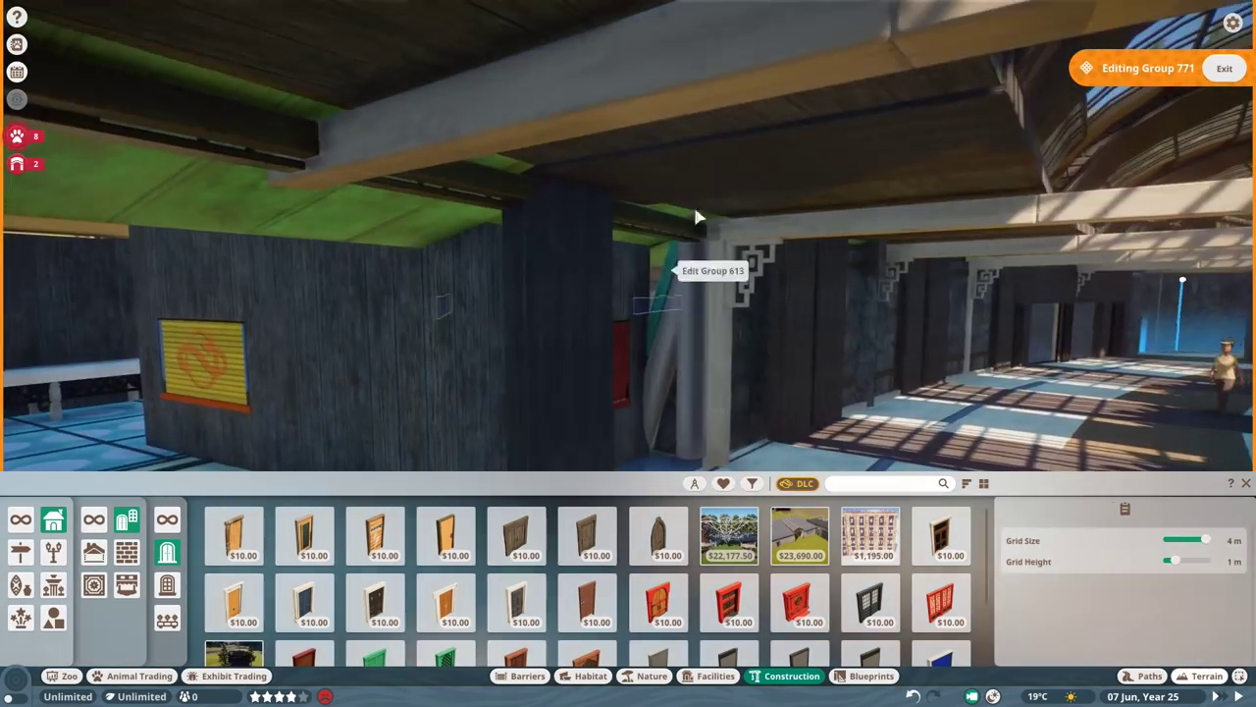
{"action": "left_click", "coordinate": [464, 168]}
{"action": "key", "text": "w"}
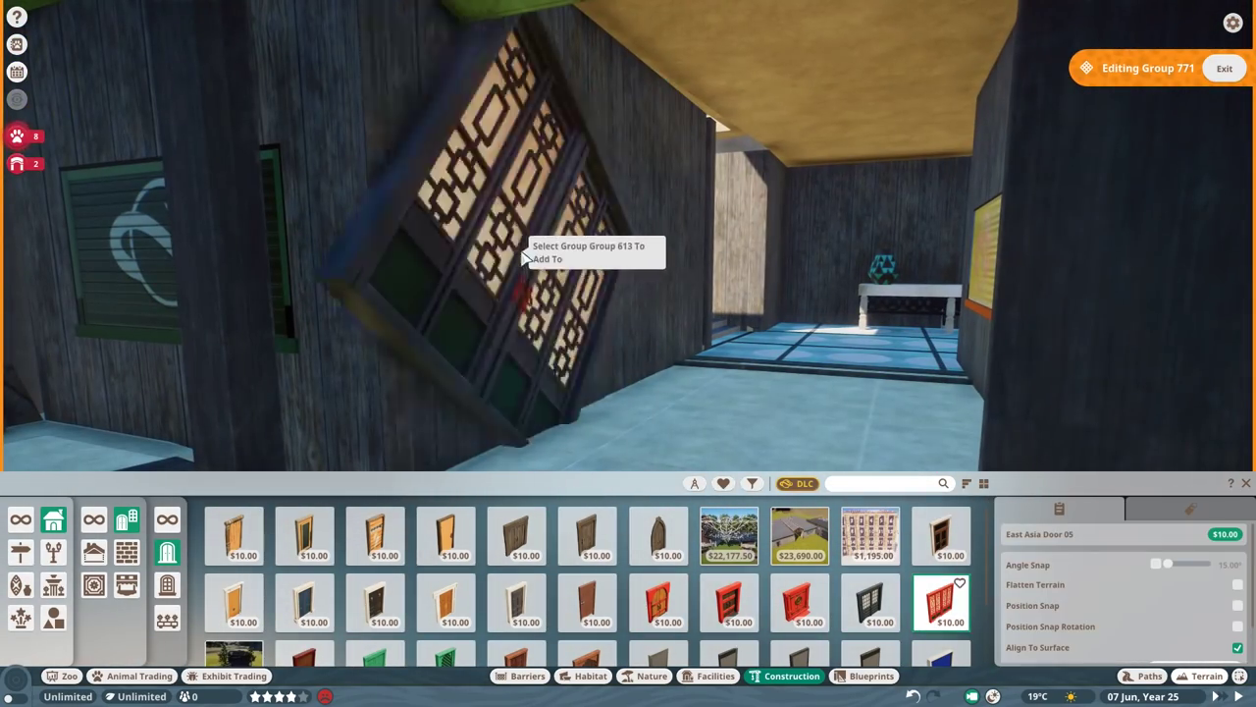
{"action": "left_click", "coordinate": [523, 257]}
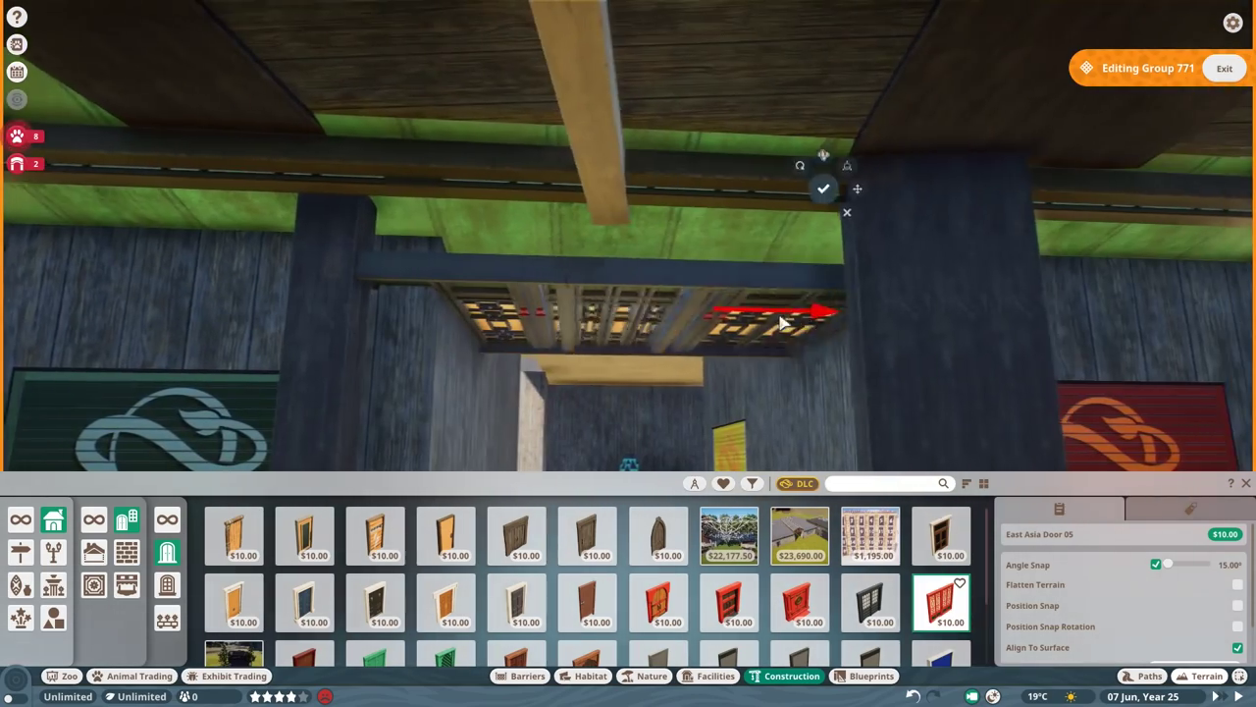
{"action": "left_click", "coordinate": [827, 189]}
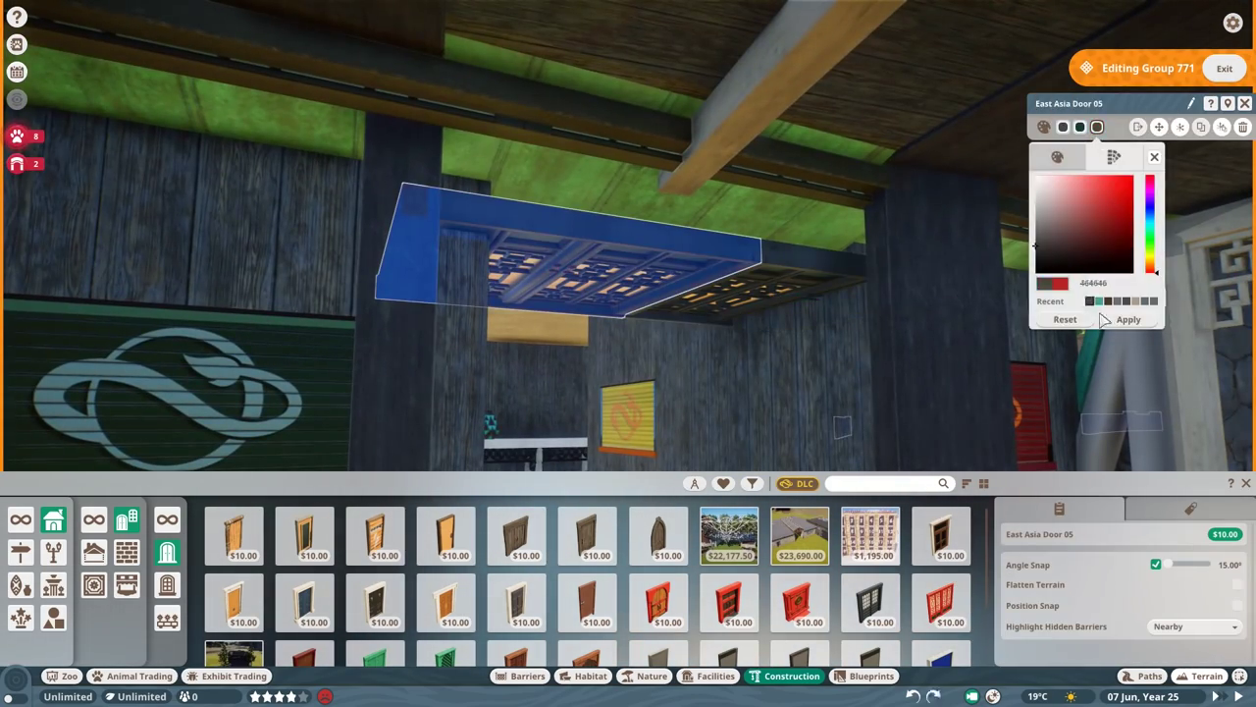
{"action": "left_click", "coordinate": [651, 330], "text": "shift"}
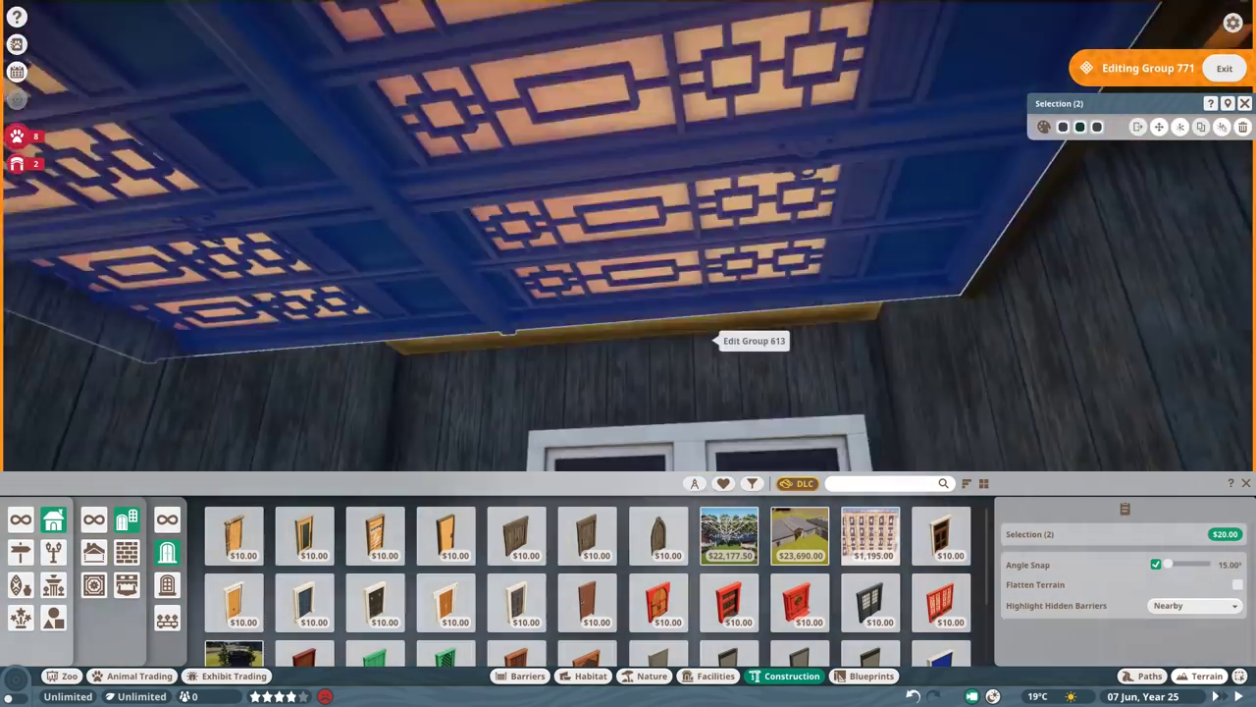
{"action": "key", "text": "Escape"}
- Move into the corridor and select the Arctic beam pieces in its ceiling
{"action": "key", "text": "s"}
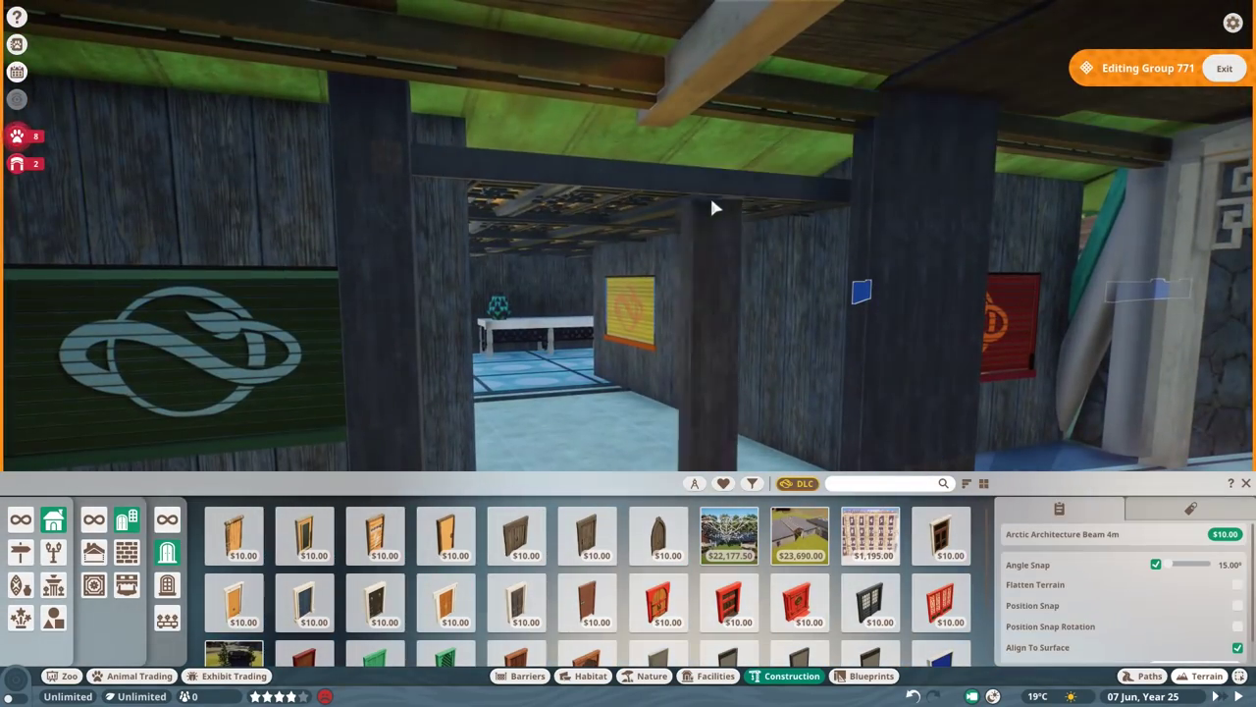
{"action": "key", "text": "e"}
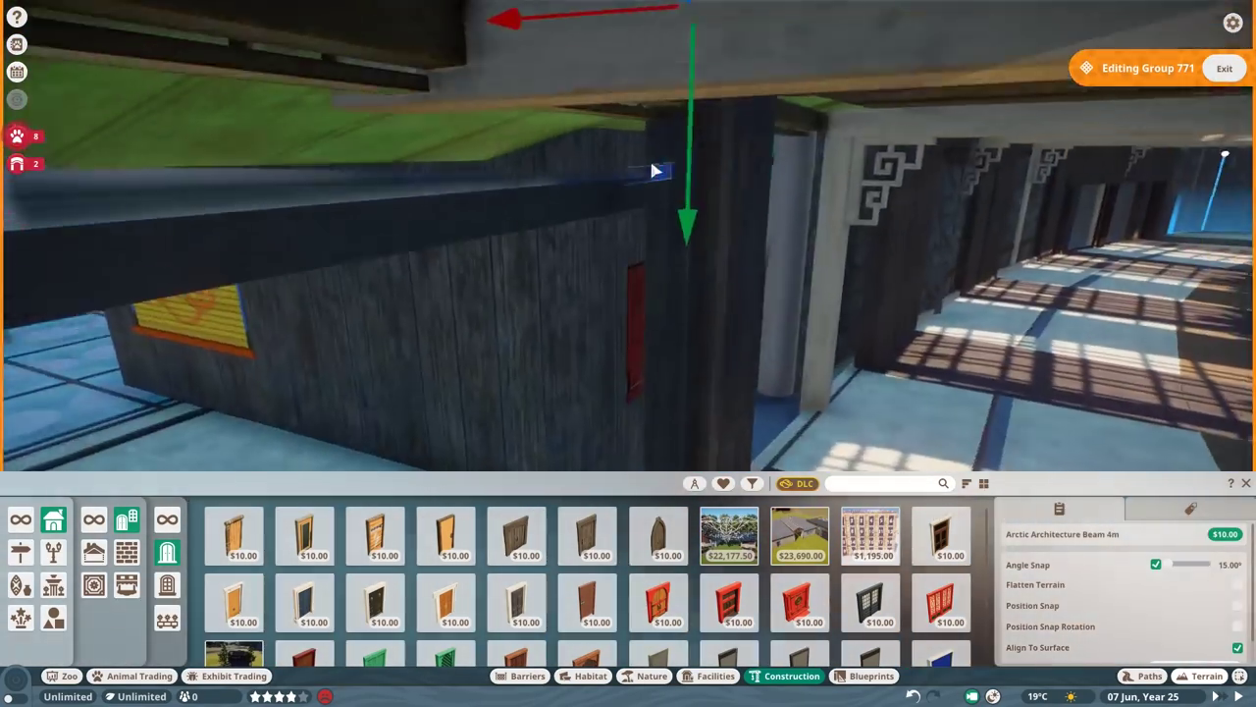
{"action": "key", "text": "w"}
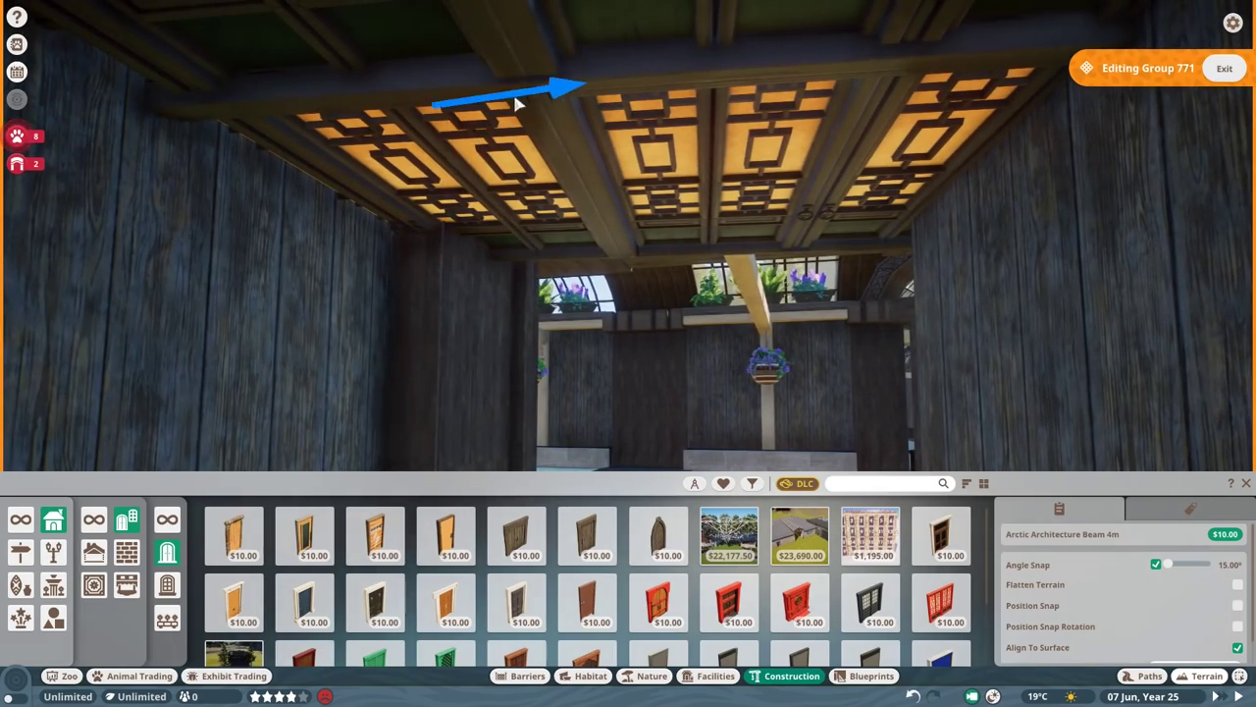
{"action": "key", "text": "s"}
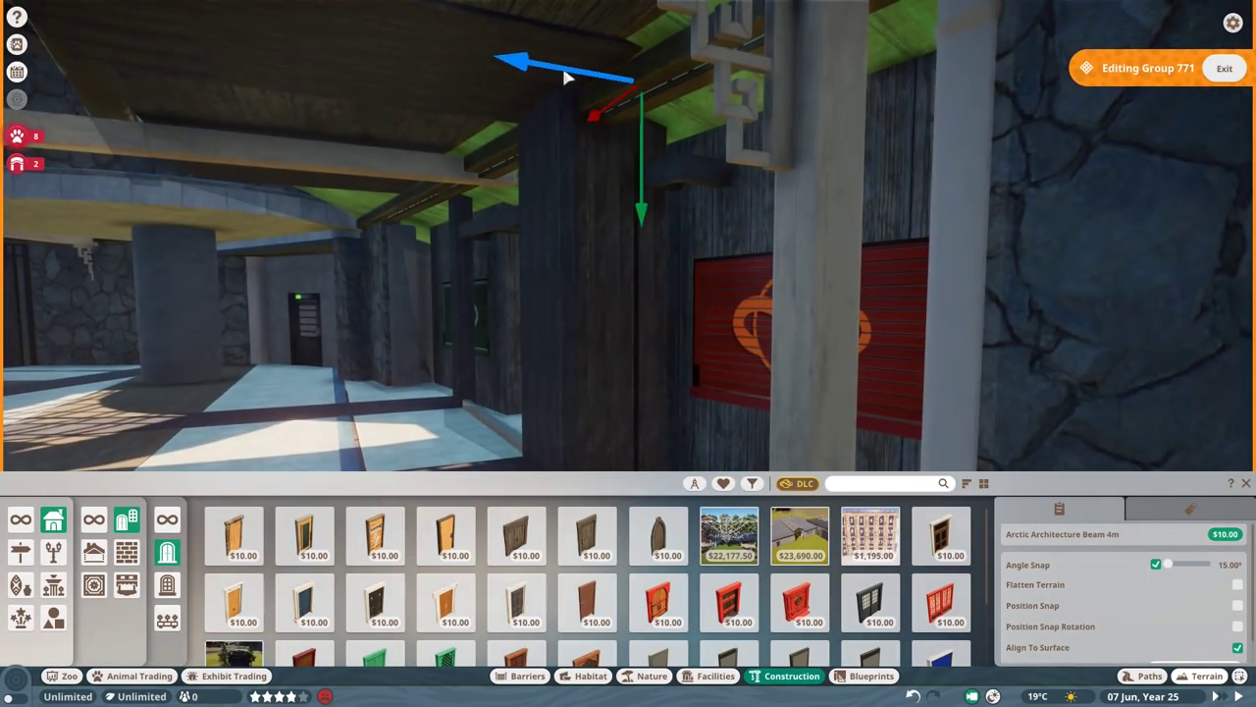
{"action": "key", "text": "q"}
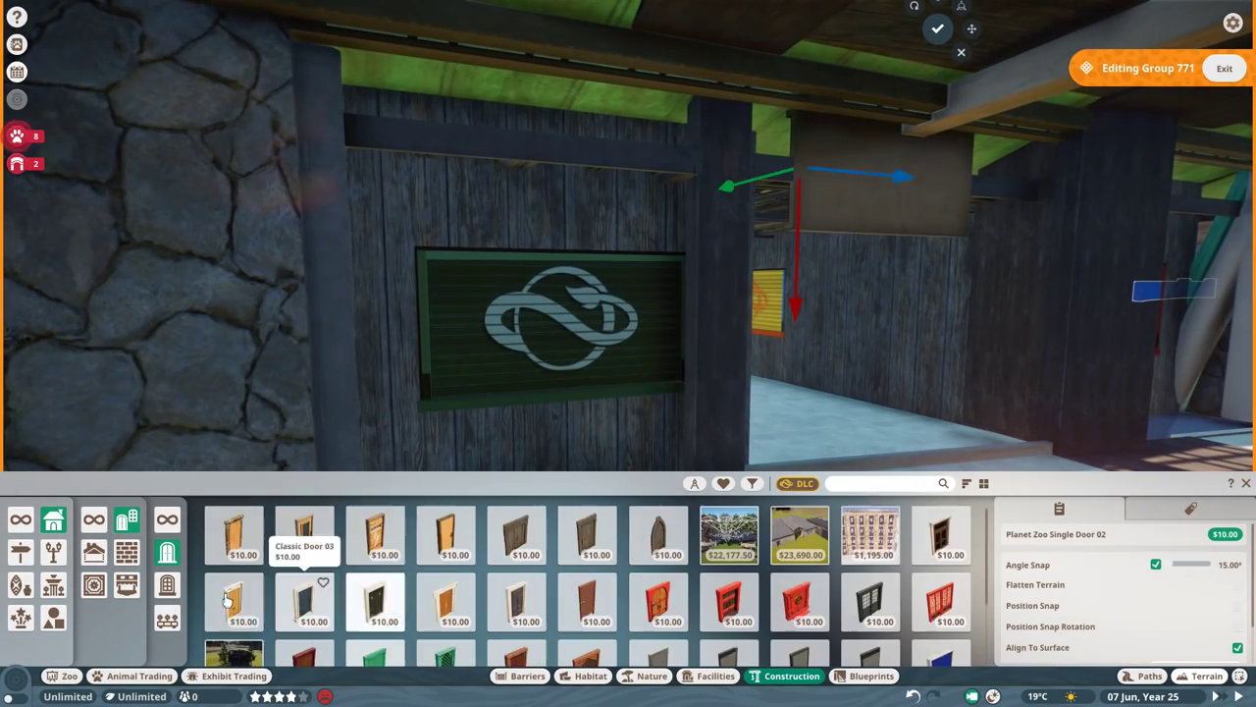
{"action": "left_click", "coordinate": [618, 260]}
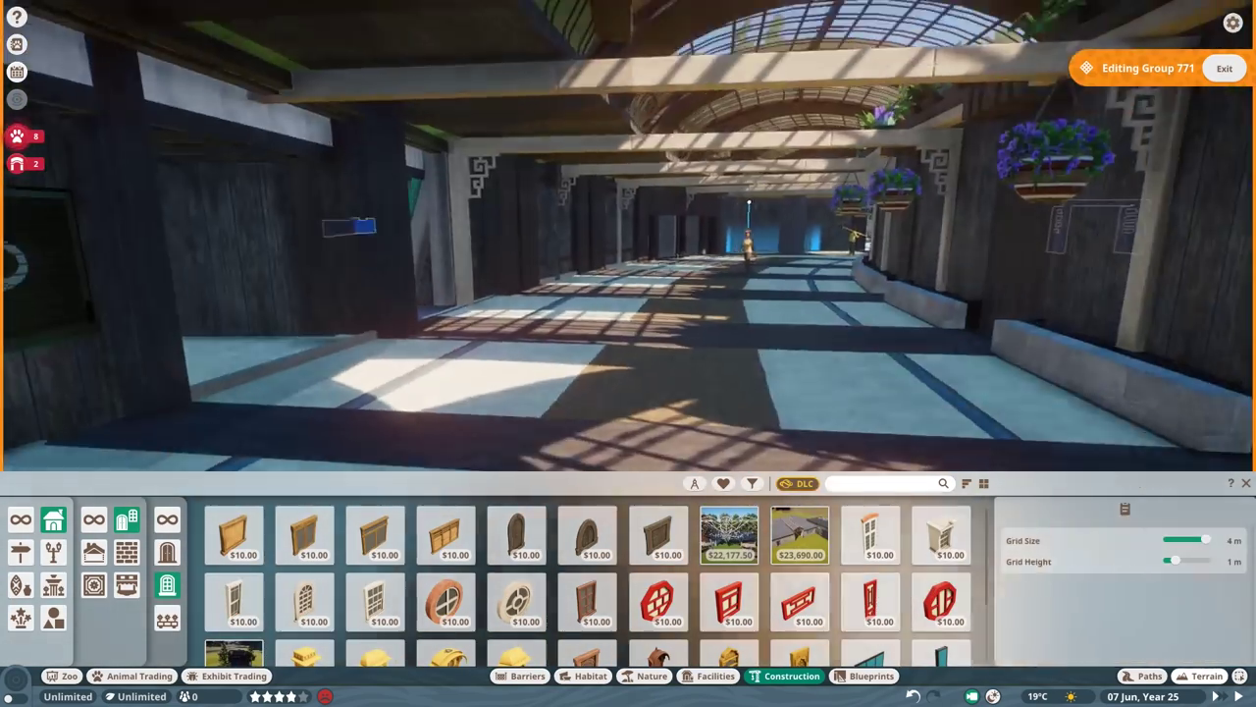
{"action": "left_click", "coordinate": [897, 308]}
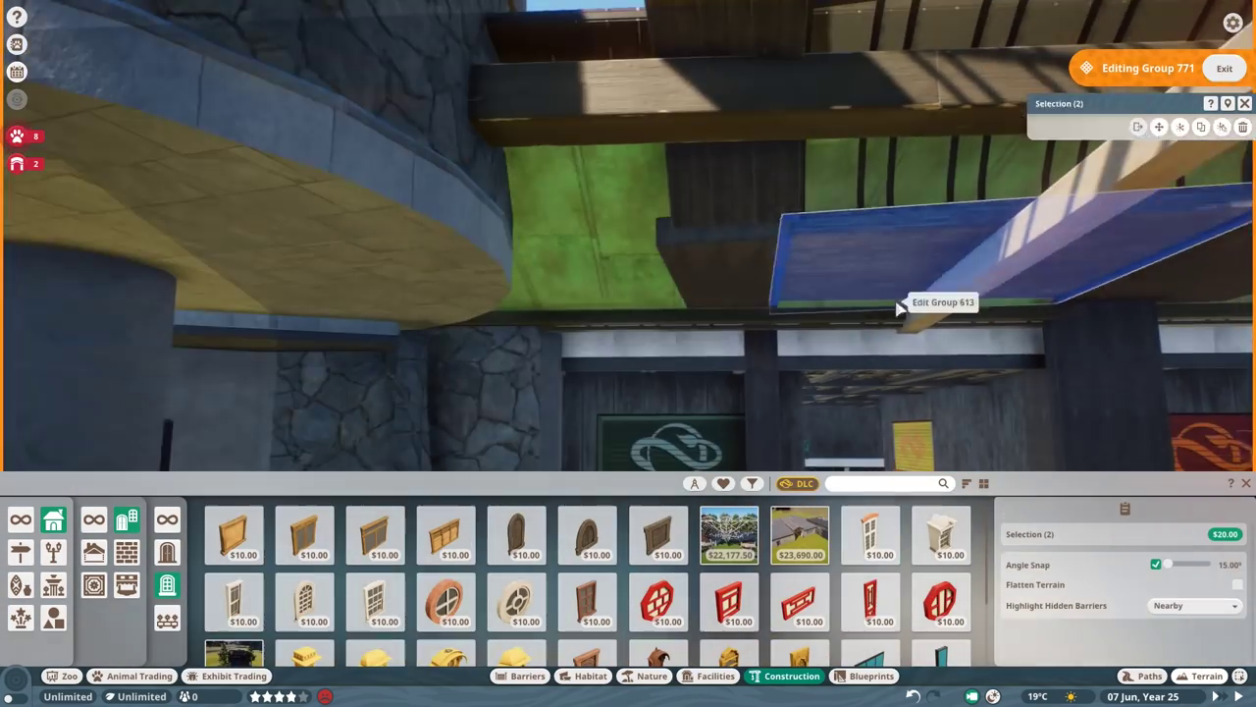
{"action": "left_click", "coordinate": [550, 298]}
- Select glass-arch roof pieces across several groups and reposition them with advanced move
{"action": "key", "text": "Escape"}
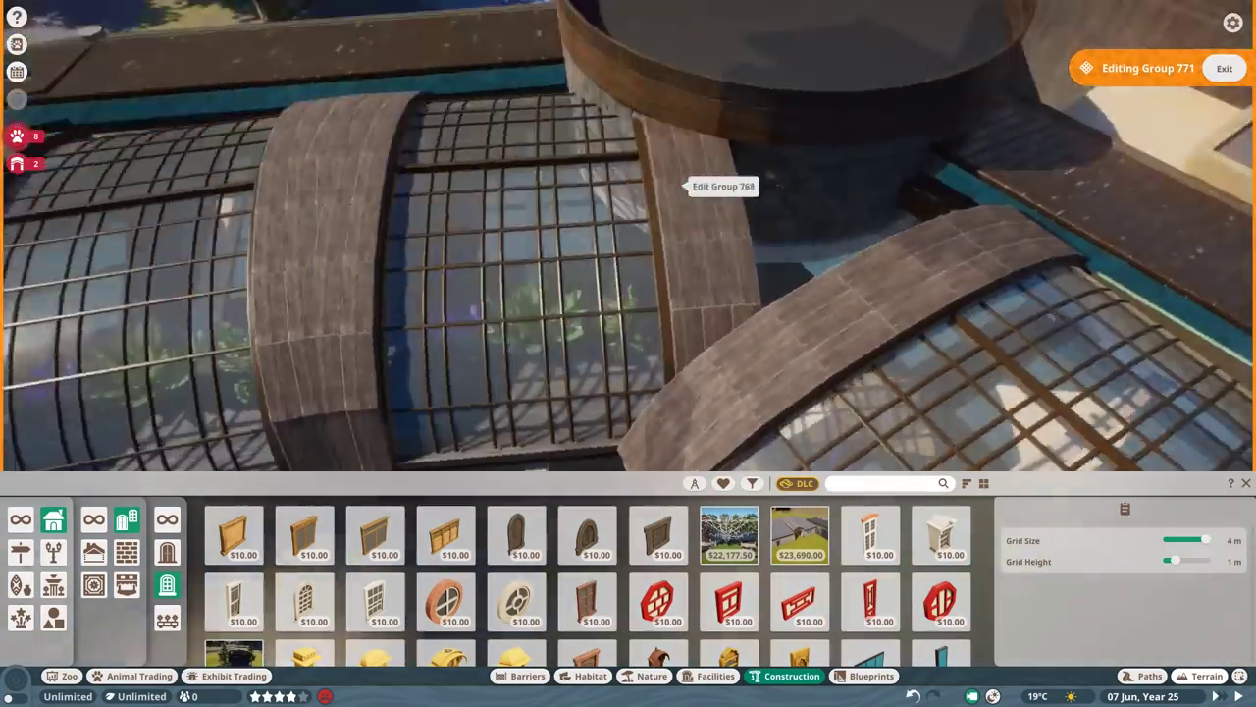
{"action": "left_click", "coordinate": [629, 333]}
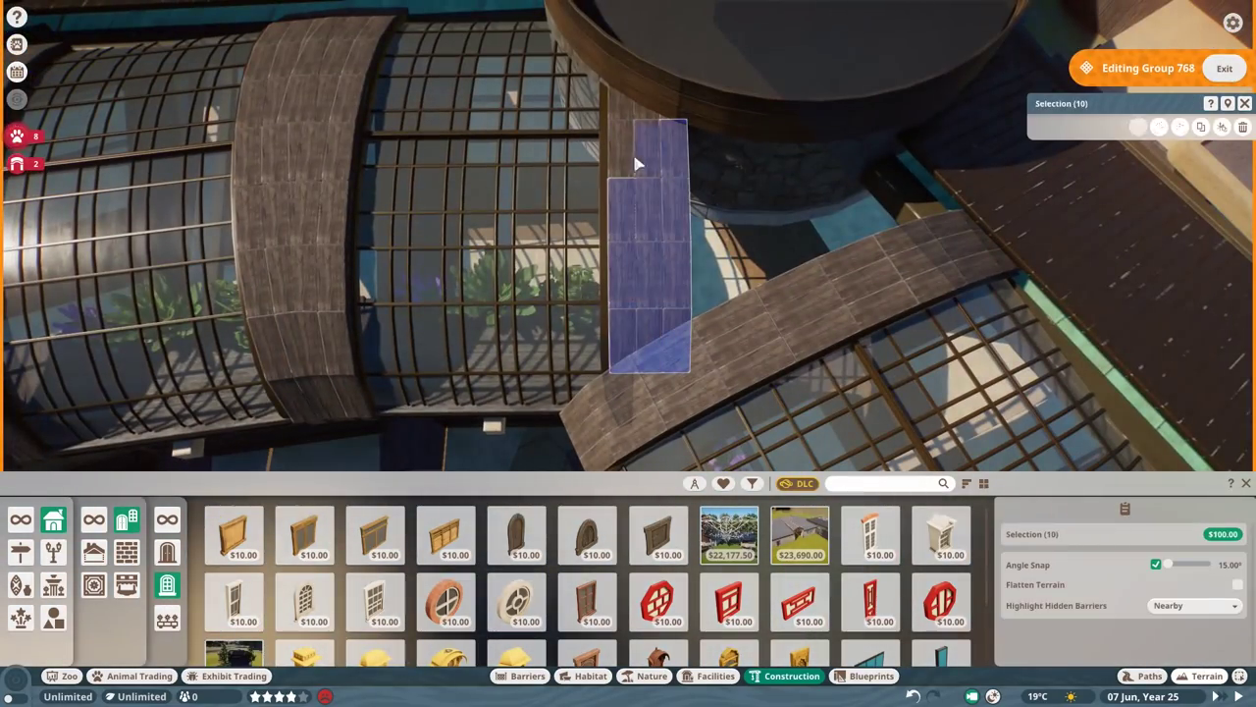
{"action": "left_click", "coordinate": [624, 120]}
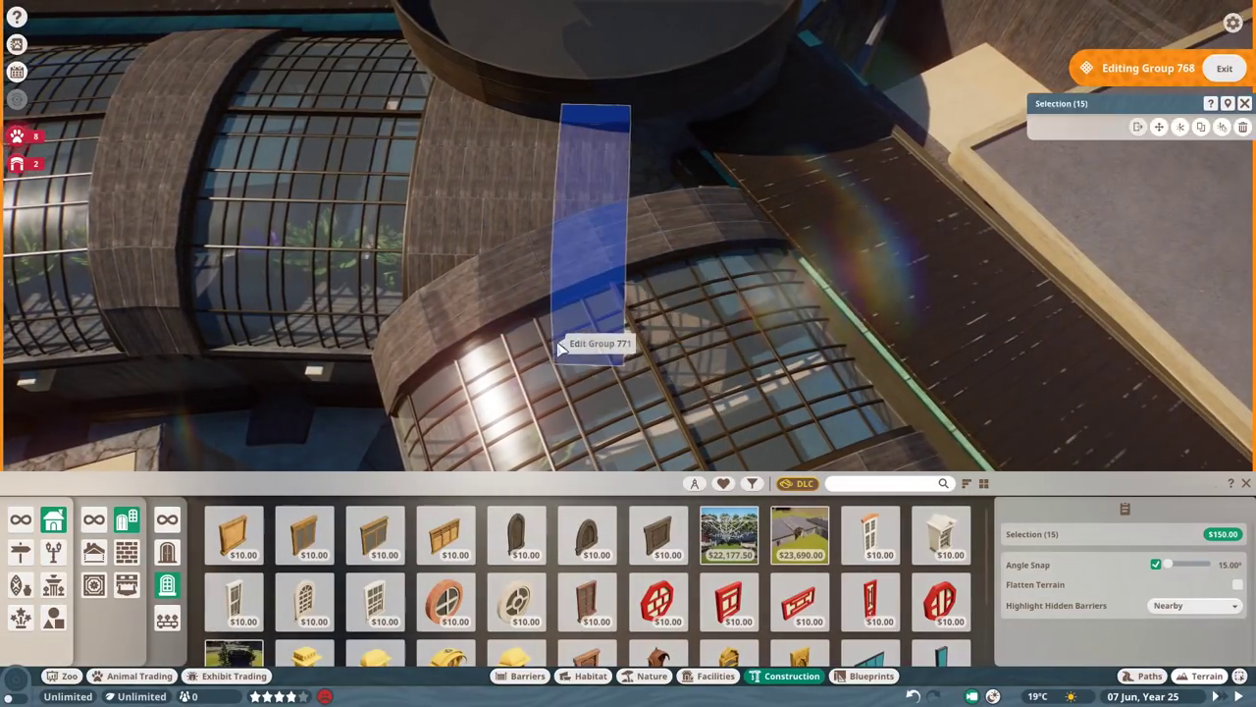
{"action": "key", "text": "m"}
{"action": "left_click", "coordinate": [671, 196]}
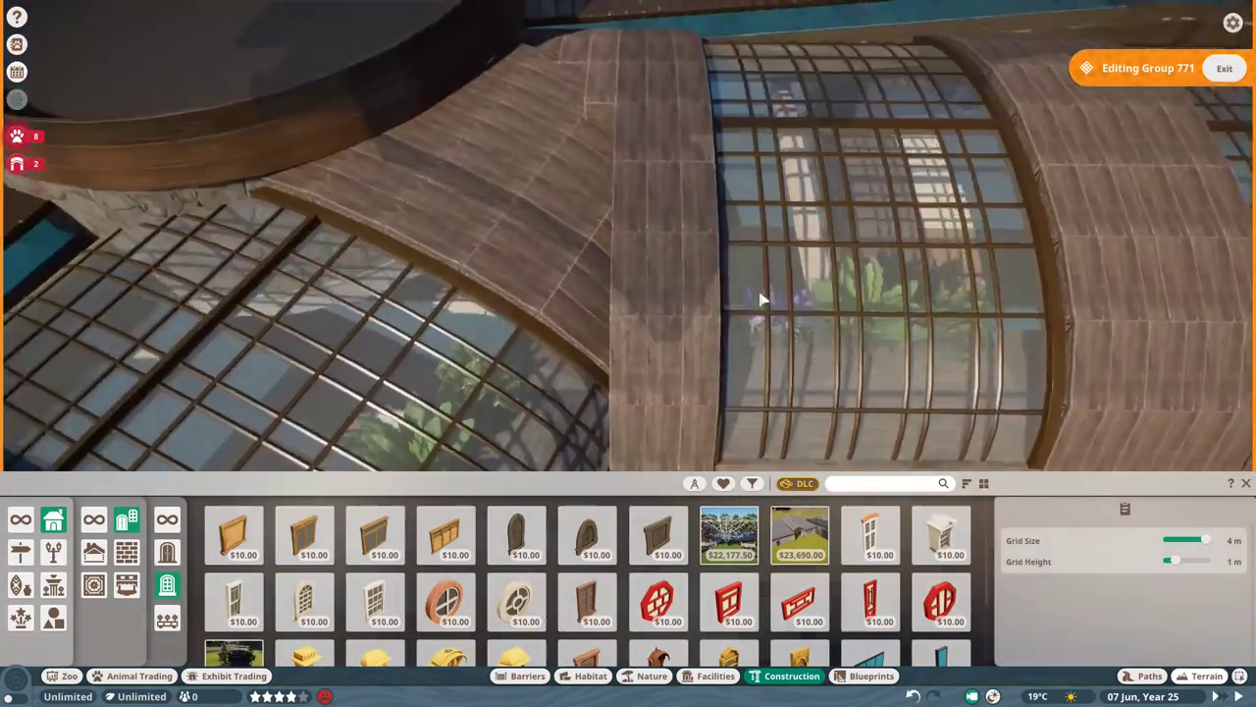
{"action": "left_click", "coordinate": [596, 359]}
{"action": "scroll", "coordinate": [645, 246], "scroll_direction": "up", "scroll_amount": 5}
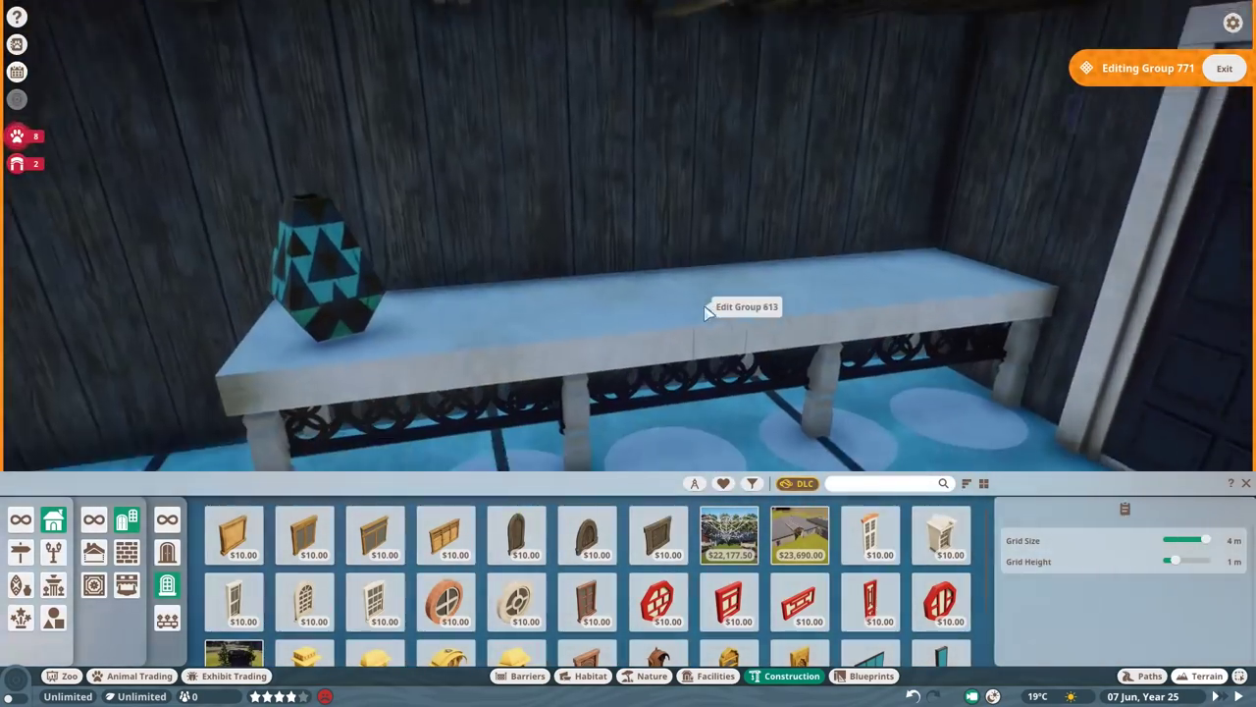
- Set a large Water Bowl on the counter and add a Water Pipe tap
{"action": "left_click", "coordinate": [591, 675]}
{"action": "left_click", "coordinate": [881, 534]}
{"action": "left_click", "coordinate": [852, 391]}
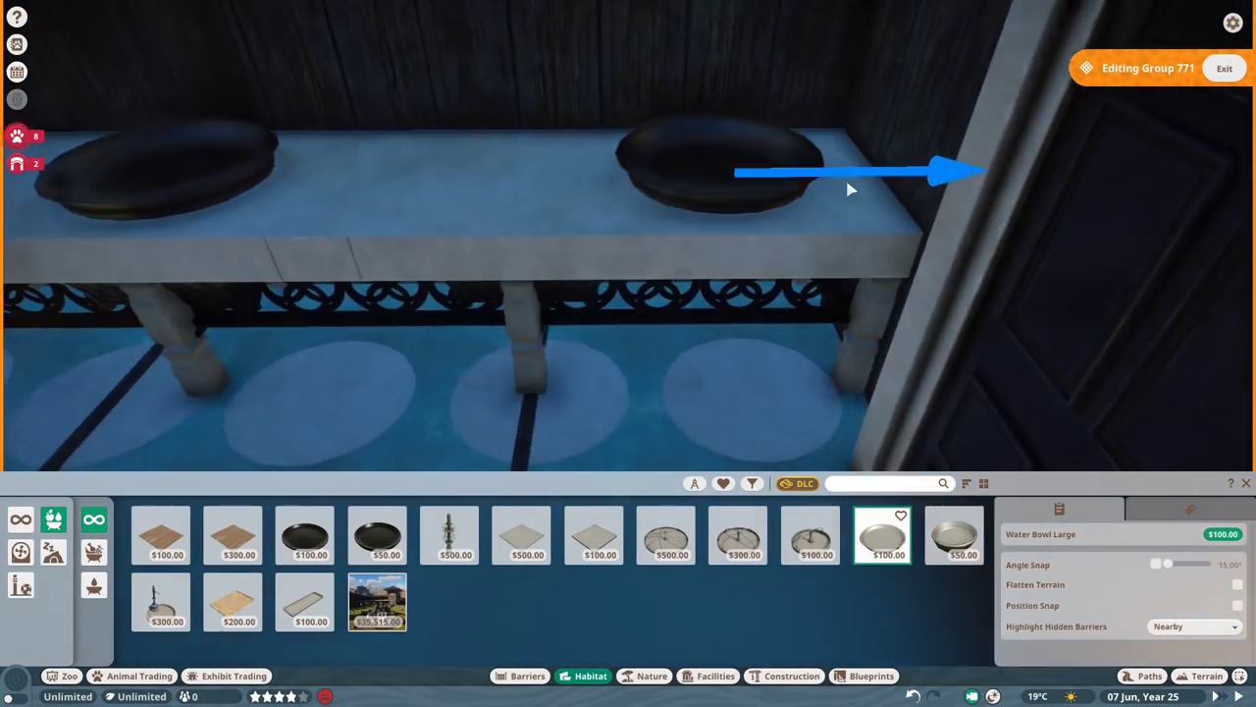
{"action": "left_click", "coordinate": [160, 601]}
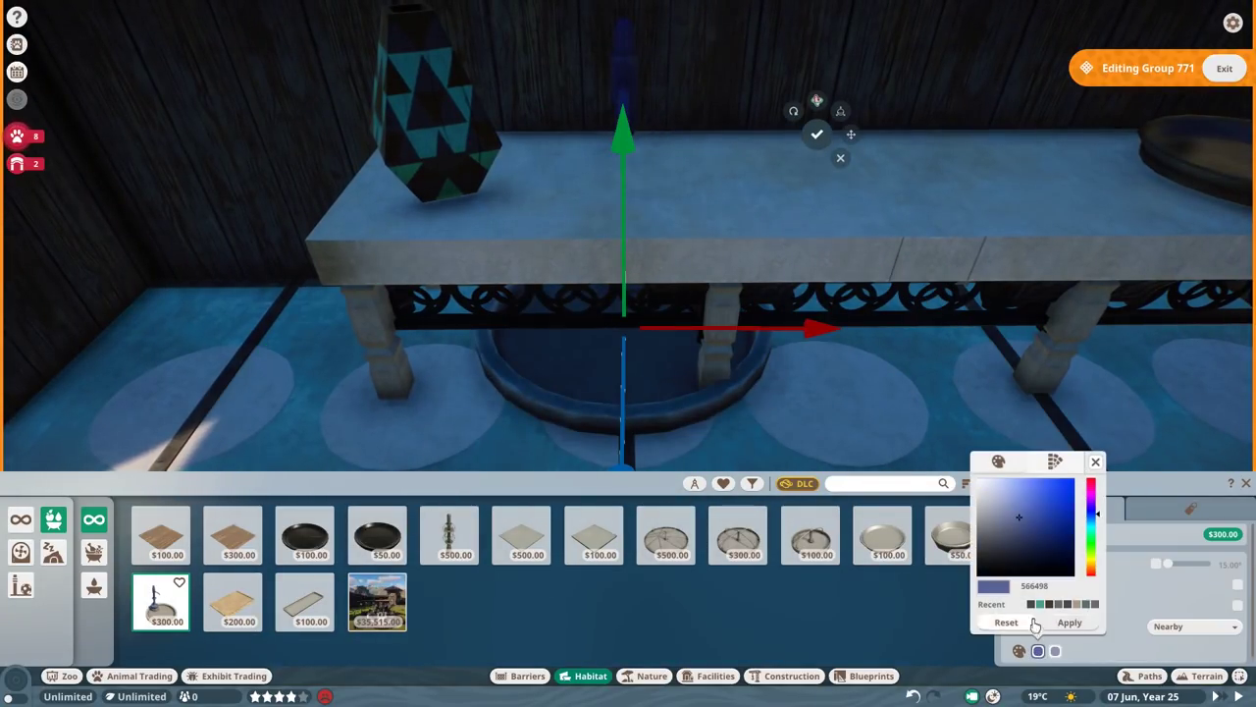
{"action": "left_click", "coordinate": [638, 271]}
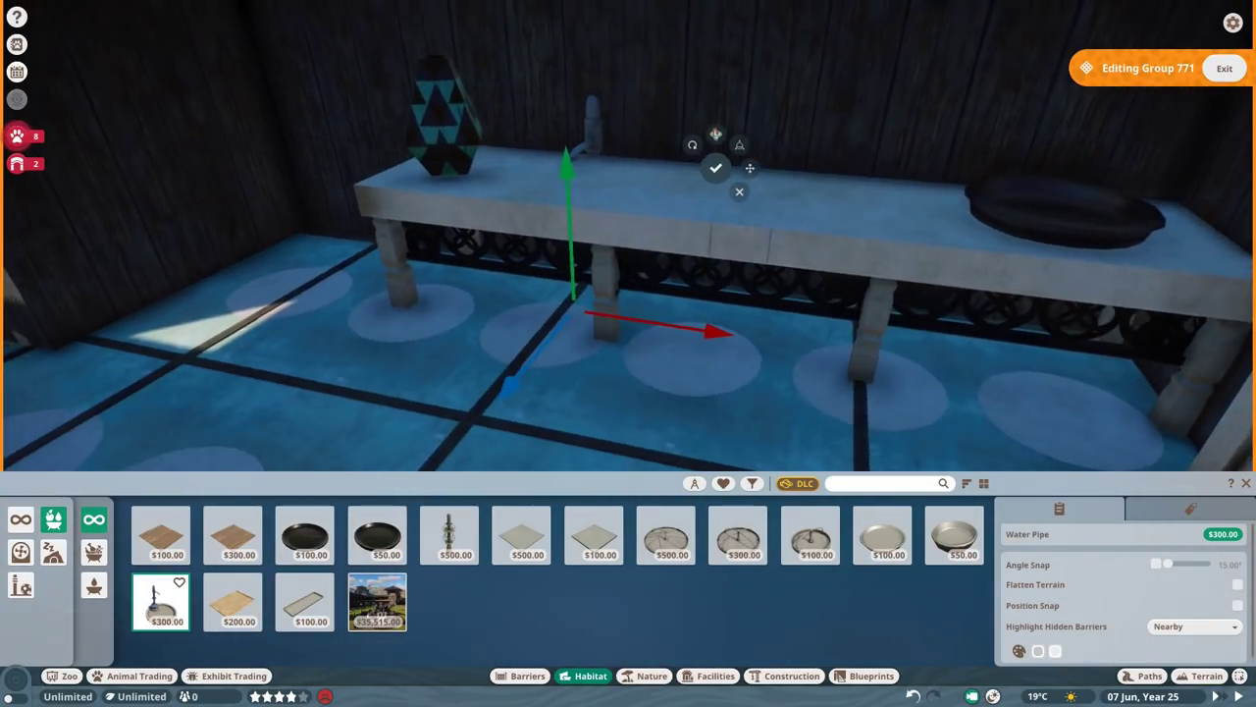
{"action": "key", "text": "q"}
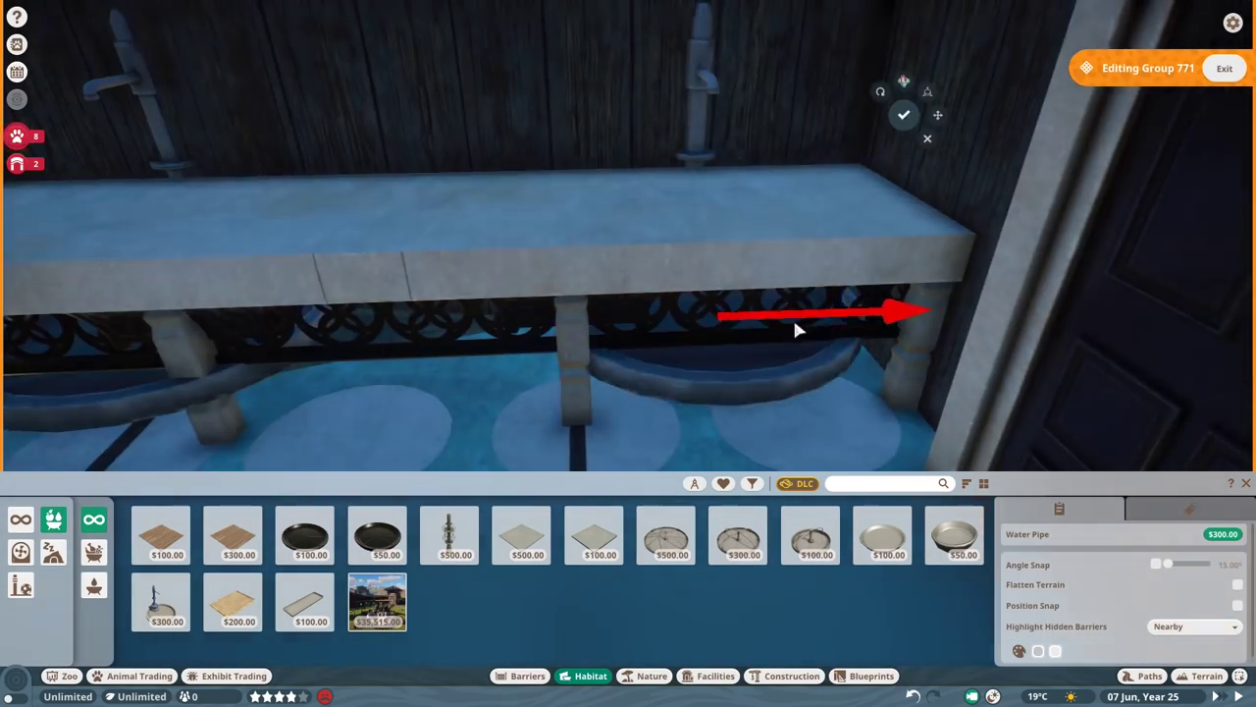
- Enter Group 613, filter Construction by Metal, and set an Indian Metal Pan basin on the counter
{"action": "left_click", "coordinate": [756, 252]}
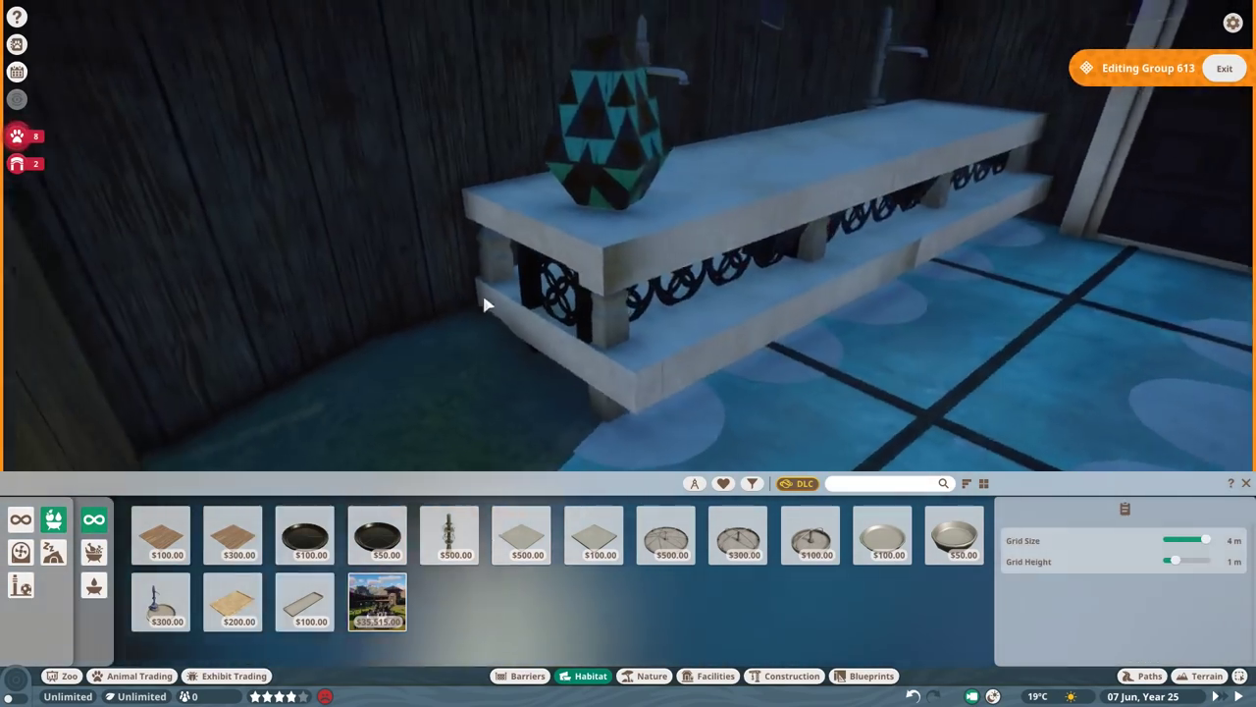
{"action": "key", "text": "t"}
{"action": "key", "text": "1"}
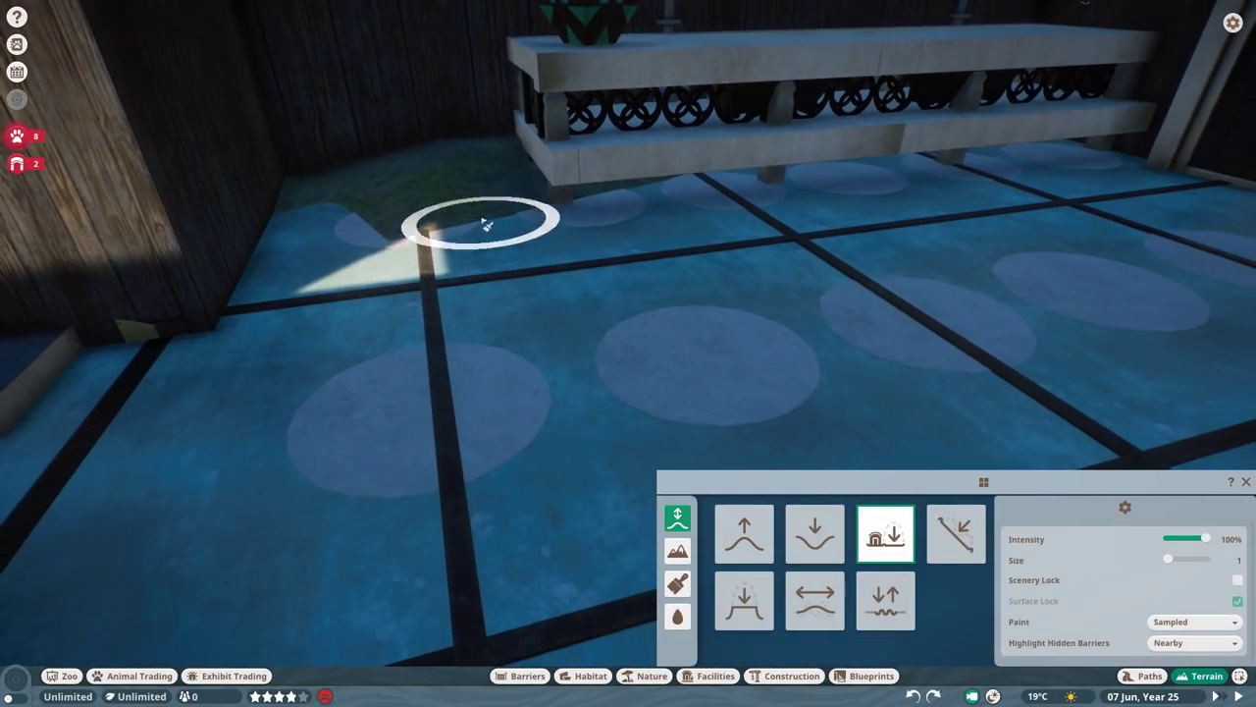
{"action": "key", "text": "c"}
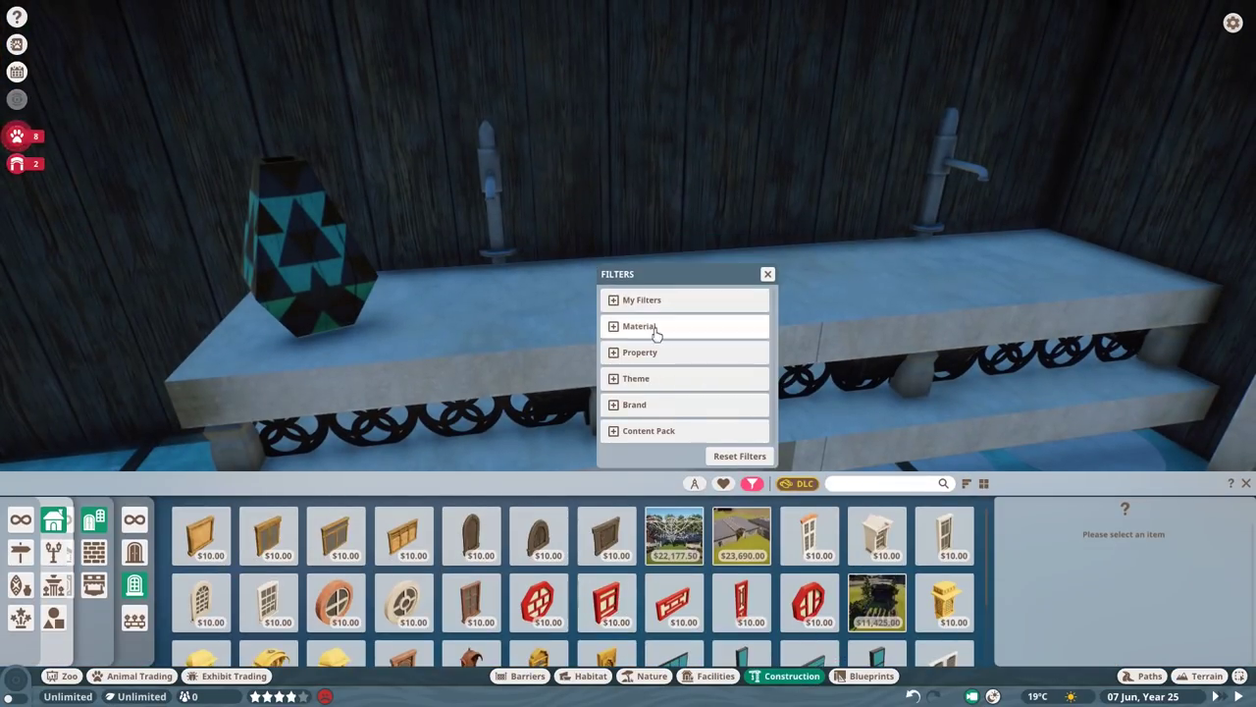
{"action": "left_click", "coordinate": [656, 335]}
{"action": "left_click", "coordinate": [20, 519]}
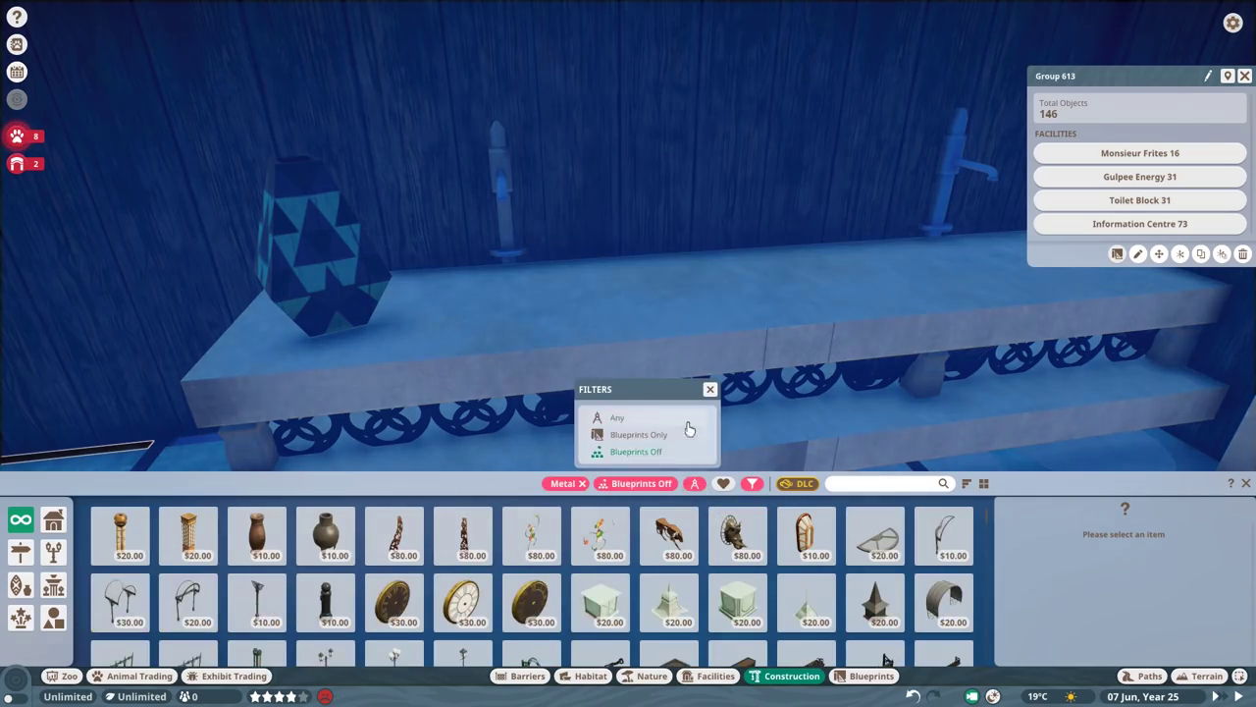
{"action": "left_click", "coordinate": [697, 417]}
{"action": "scroll", "coordinate": [806, 550], "scroll_direction": "down", "scroll_amount": 1}
{"action": "left_click", "coordinate": [806, 579]}
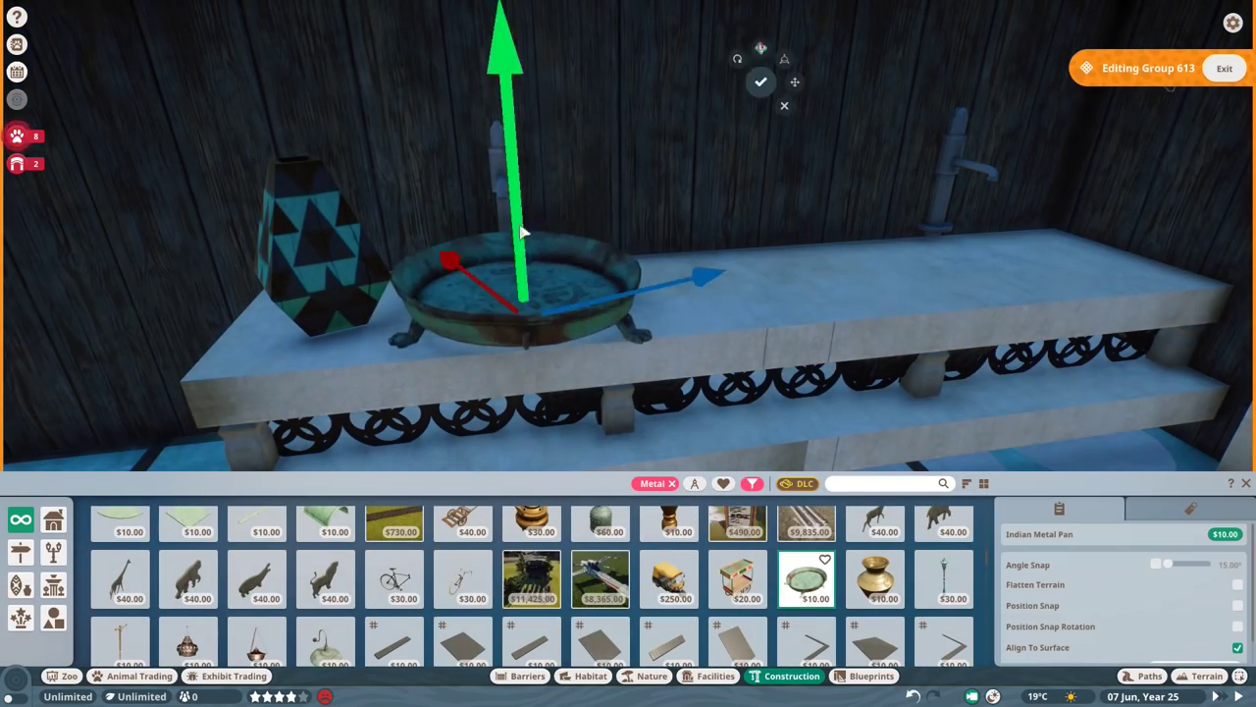
{"action": "scroll", "coordinate": [523, 255], "scroll_direction": "up", "scroll_amount": 3}
{"action": "scroll", "coordinate": [840, 364], "scroll_direction": "down", "scroll_amount": 3}
{"action": "left_click", "coordinate": [504, 286]}
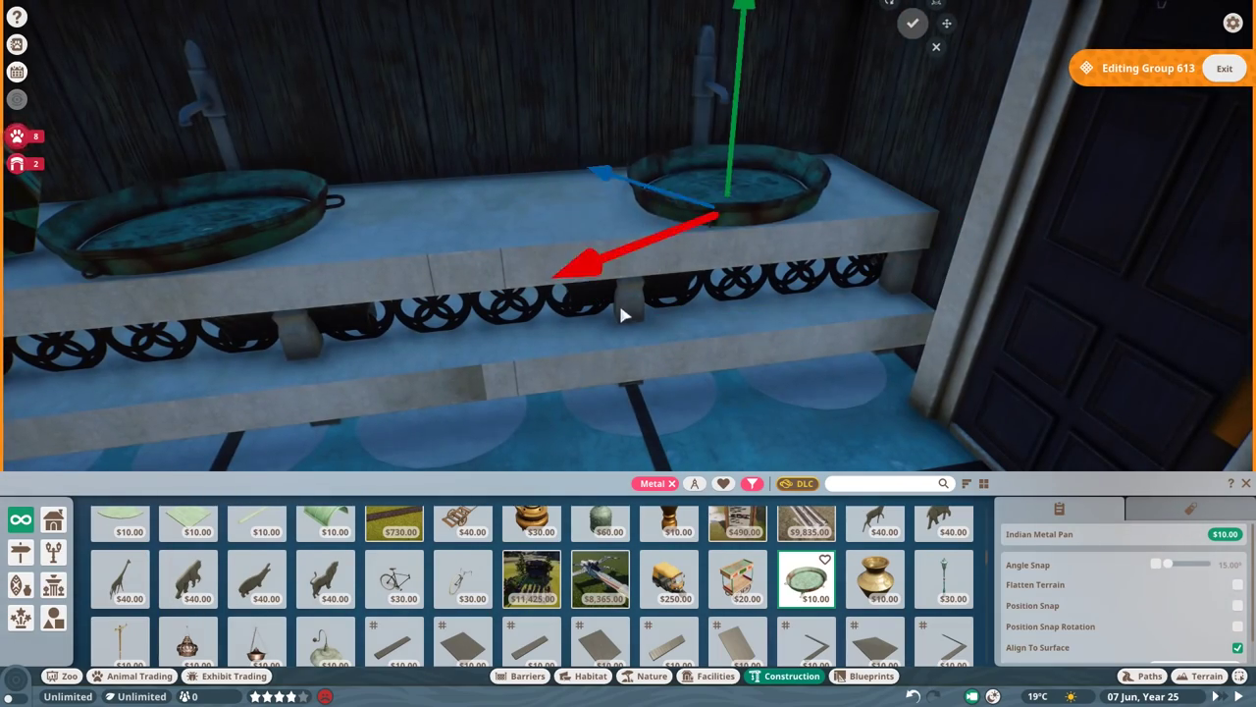
{"action": "right_click", "coordinate": [624, 314]}
{"action": "scroll", "coordinate": [623, 314], "scroll_direction": "down", "scroll_amount": 3}
- Hang an Indian Wall Light above the counter and an Aluminium Panel Small behind the left tap
{"action": "left_click", "coordinate": [343, 206]}
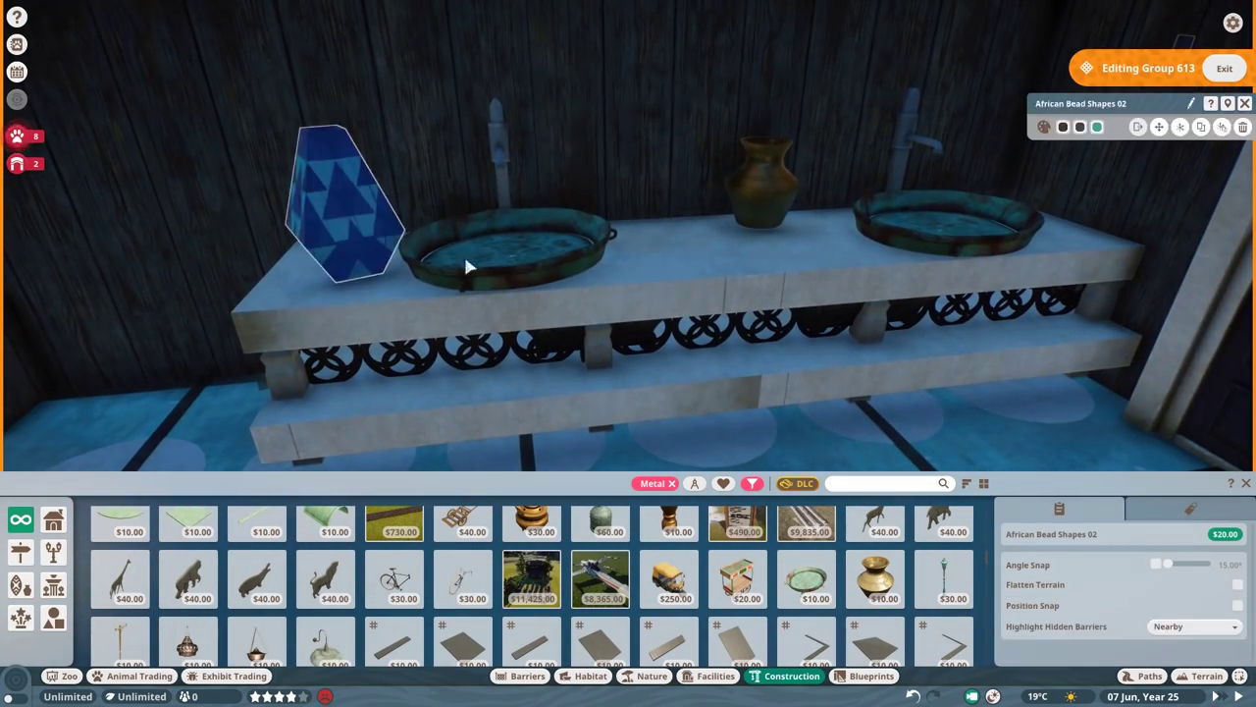
{"action": "left_click", "coordinate": [944, 579]}
{"action": "left_click", "coordinate": [324, 638]}
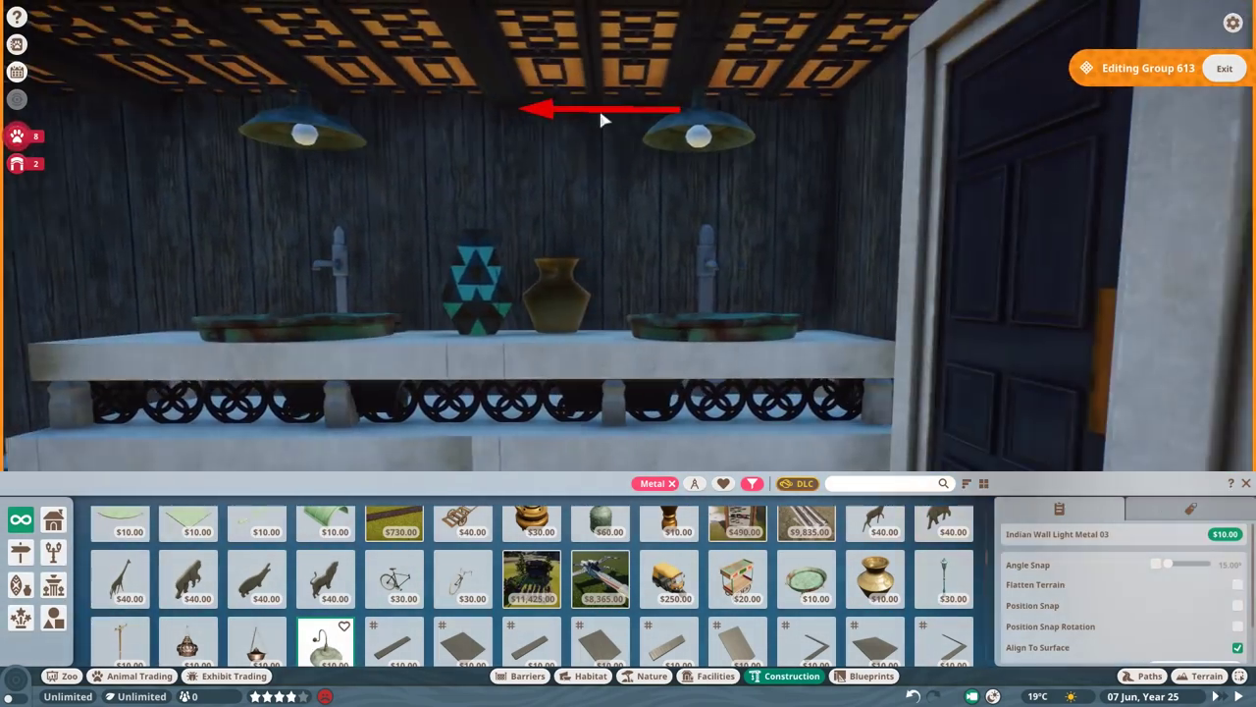
{"action": "right_click", "coordinate": [601, 118]}
{"action": "scroll", "coordinate": [622, 364], "scroll_direction": "down", "scroll_amount": 3}
{"action": "scroll", "coordinate": [449, 579], "scroll_direction": "down", "scroll_amount": 3}
{"action": "left_click", "coordinate": [599, 589]}
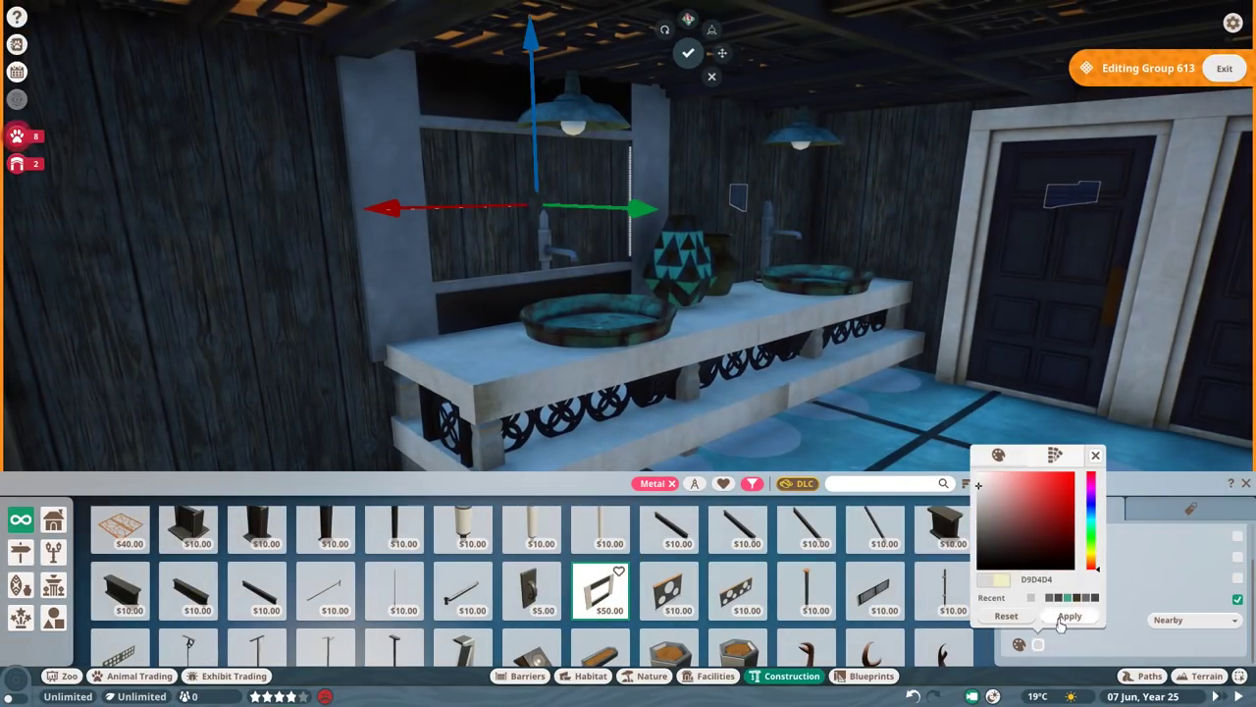
{"action": "left_click", "coordinate": [1069, 615]}
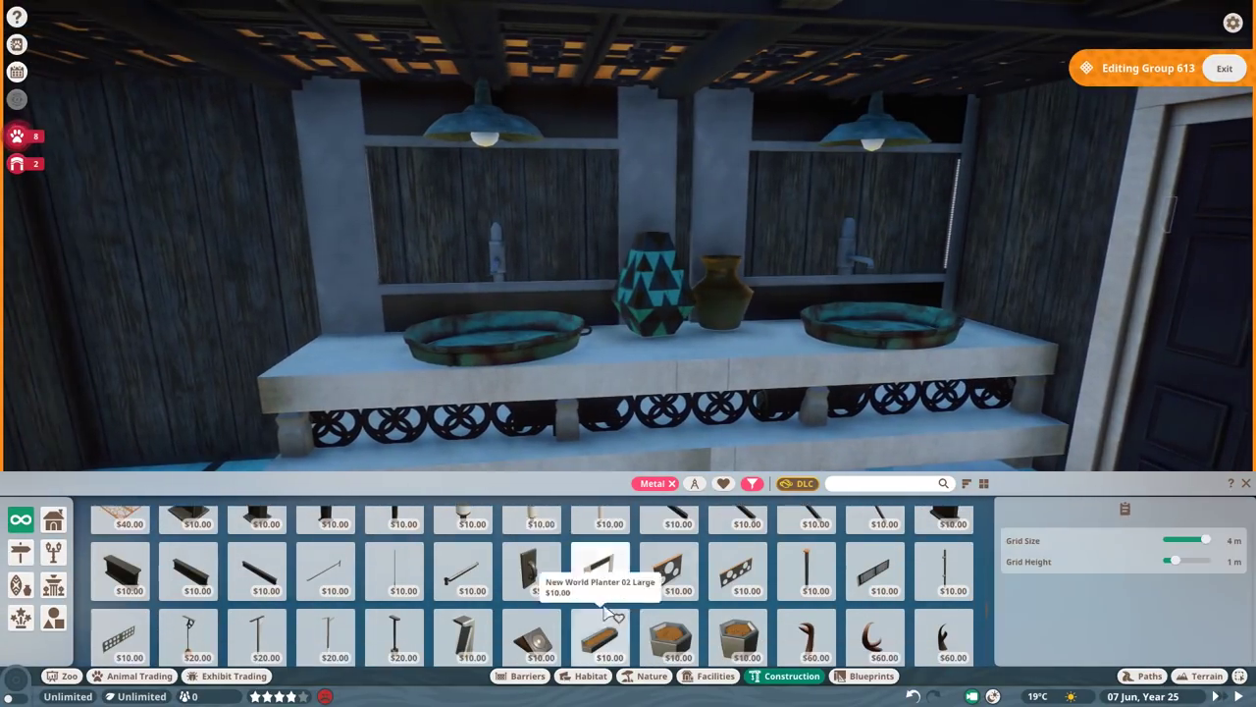
{"action": "scroll", "coordinate": [588, 578], "scroll_direction": "down", "scroll_amount": 1}
{"action": "left_click", "coordinate": [530, 567]}
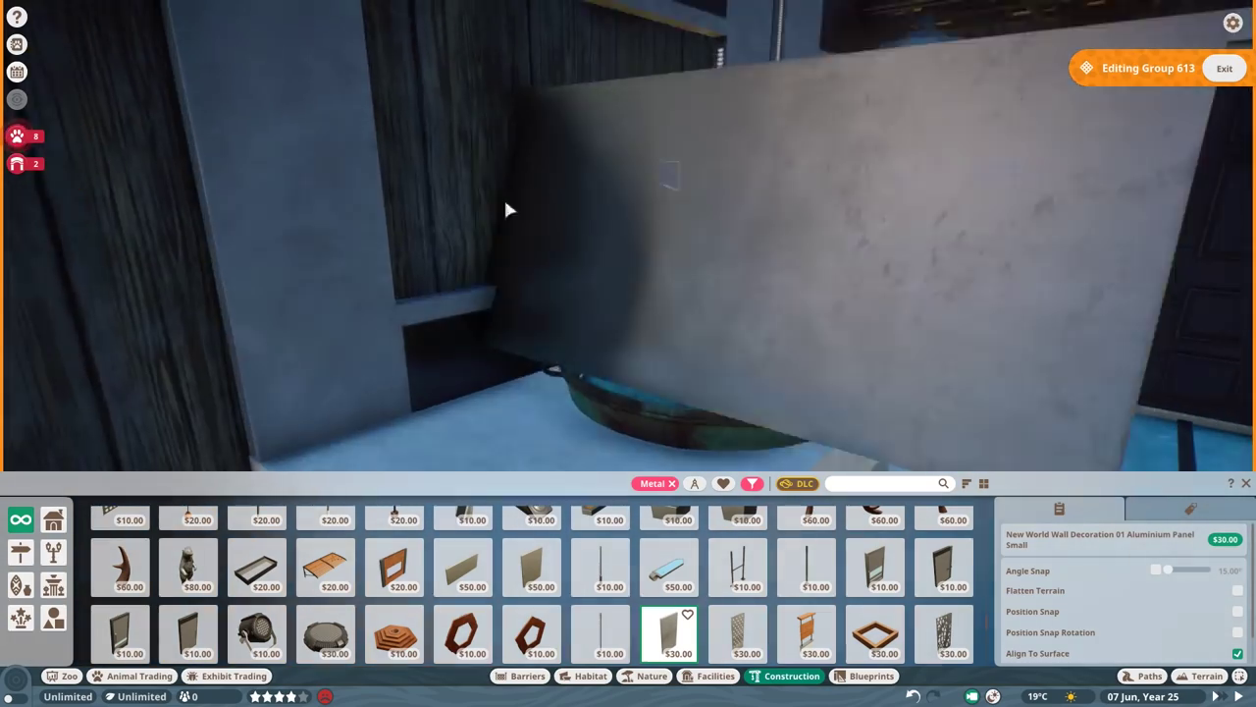
{"action": "left_click", "coordinate": [515, 221]}
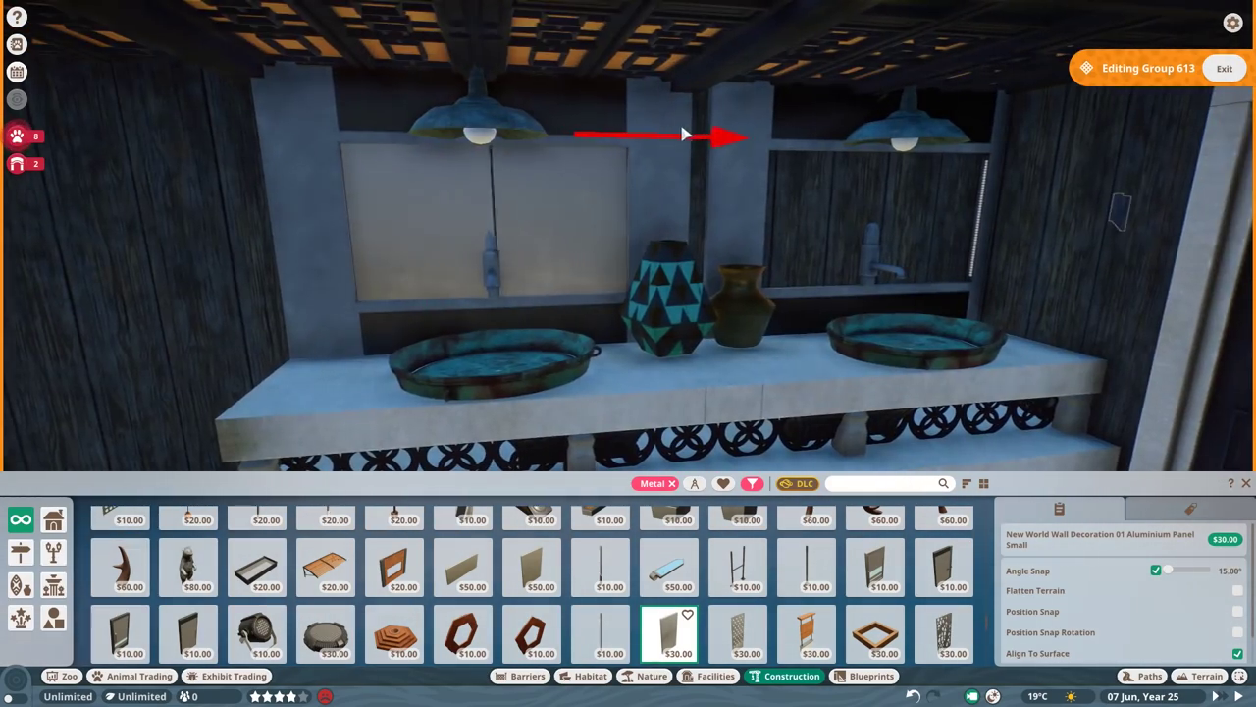
- Place an Indian Fabric Bundle Pile from the Organic filter on the counter end
{"action": "right_click", "coordinate": [866, 113]}
{"action": "scroll", "coordinate": [451, 572], "scroll_direction": "down", "scroll_amount": 1}
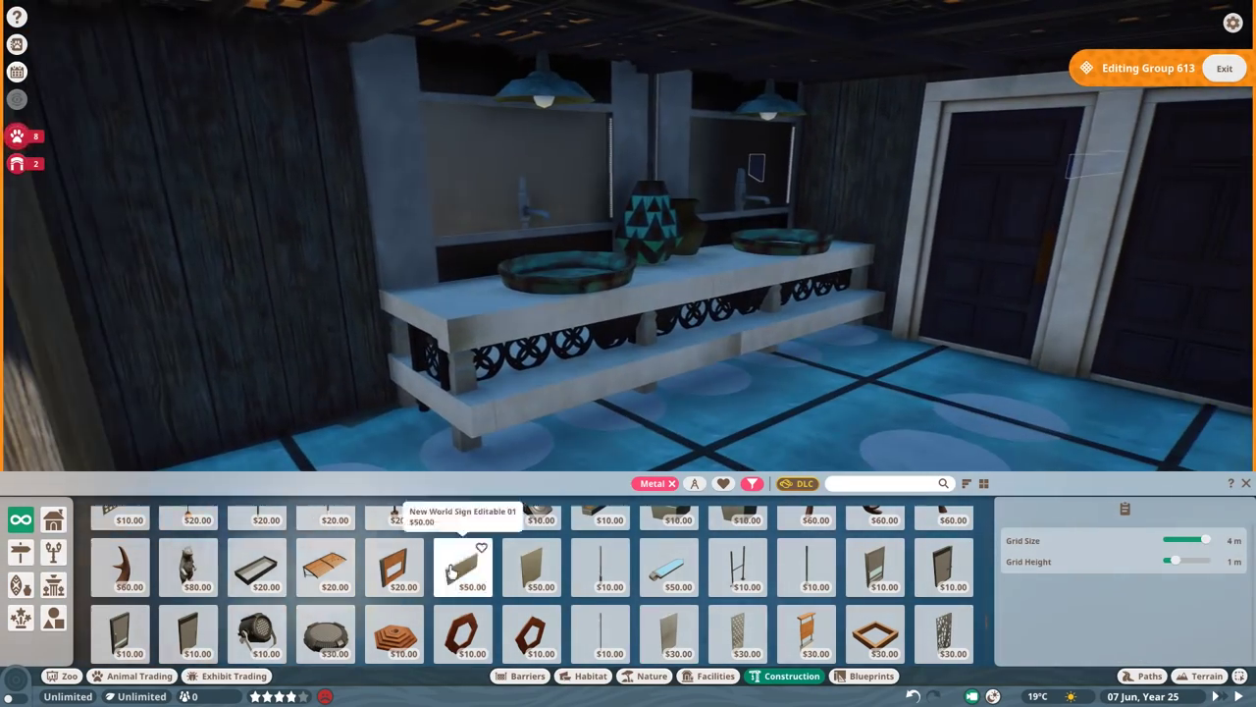
{"action": "scroll", "coordinate": [452, 572], "scroll_direction": "down", "scroll_amount": 1}
{"action": "key", "text": "d"}
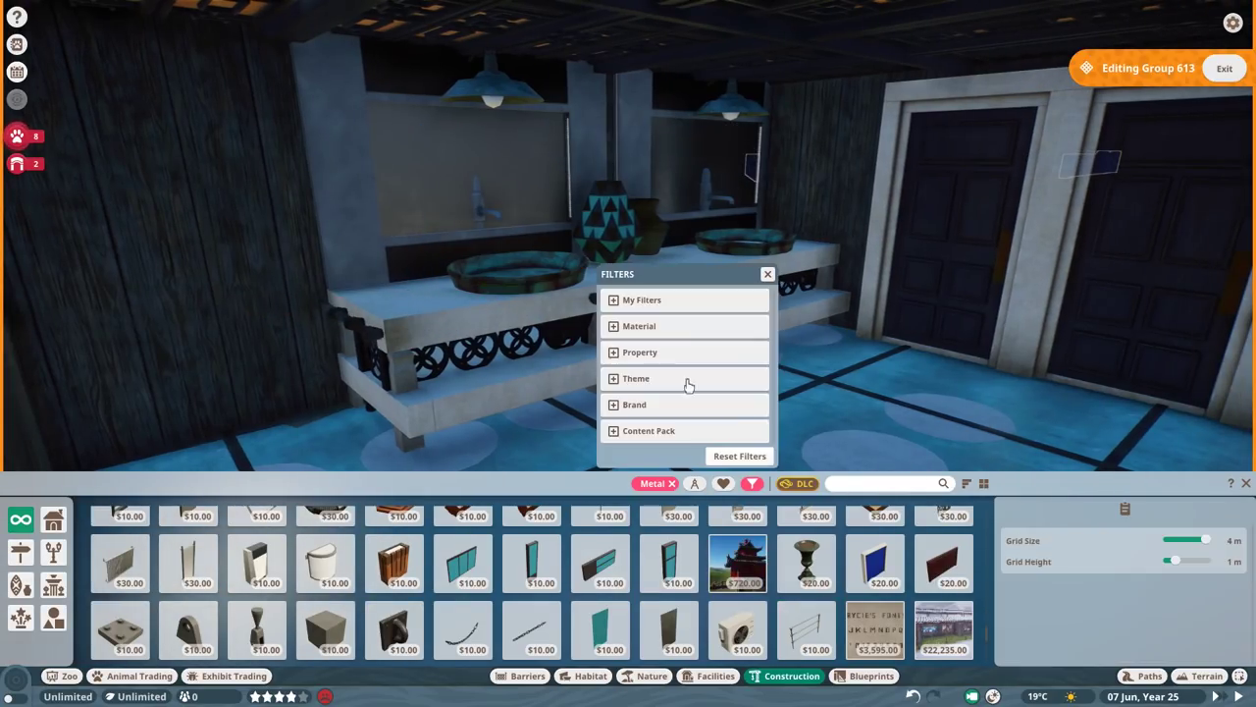
{"action": "left_click", "coordinate": [432, 554]}
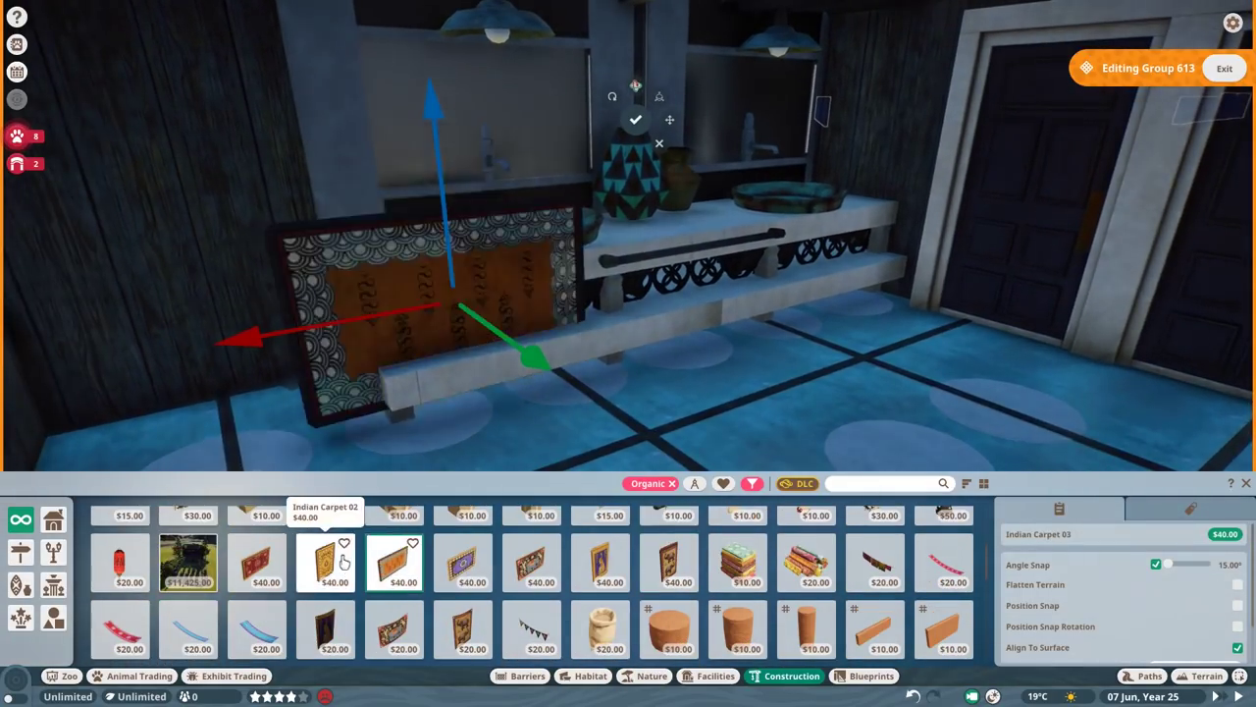
{"action": "left_click", "coordinate": [531, 414]}
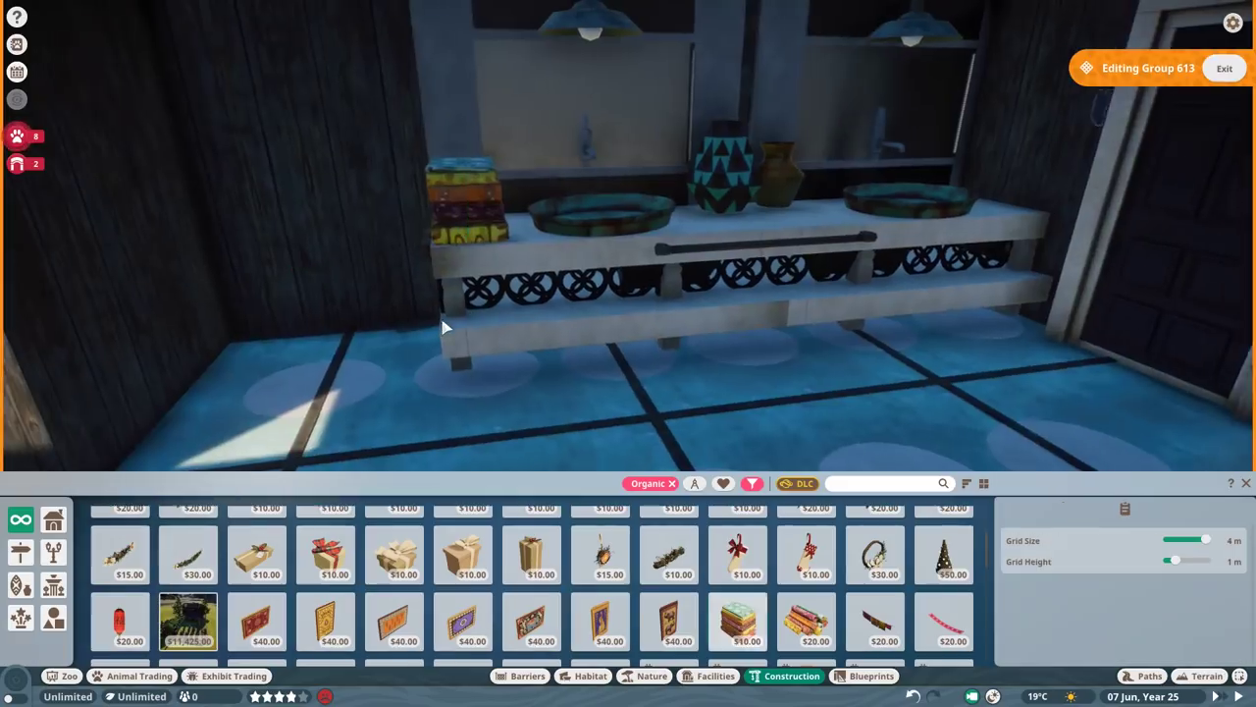
{"action": "scroll", "coordinate": [516, 582], "scroll_direction": "up", "scroll_amount": 2}
- Preview several decorations, then mount the Rhino Head Carved Panel on the wall
{"action": "left_click", "coordinate": [325, 535]}
{"action": "left_click", "coordinate": [120, 534]}
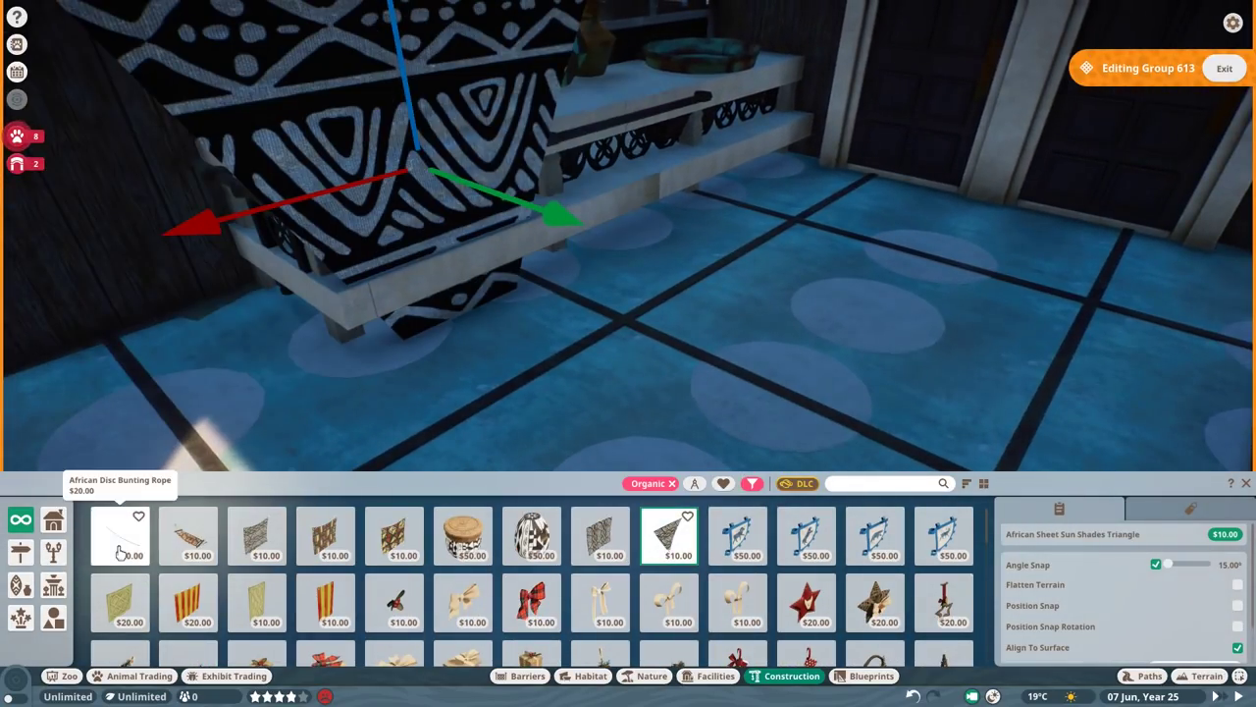
{"action": "left_click", "coordinate": [256, 602]}
{"action": "left_click", "coordinate": [737, 534]}
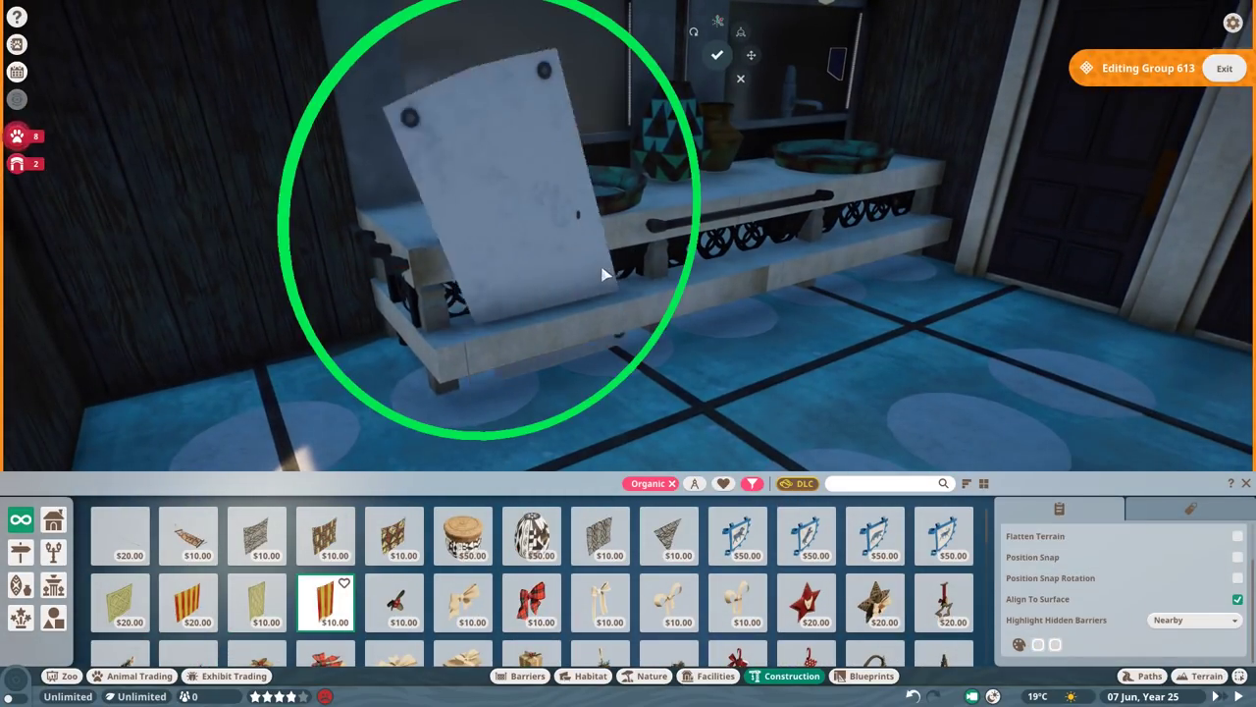
{"action": "scroll", "coordinate": [650, 557], "scroll_direction": "down", "scroll_amount": 3}
{"action": "scroll", "coordinate": [628, 569], "scroll_direction": "down", "scroll_amount": 3}
{"action": "left_click", "coordinate": [599, 557]}
{"action": "scroll", "coordinate": [472, 175], "scroll_direction": "up", "scroll_amount": 5}
{"action": "key", "text": "q"}
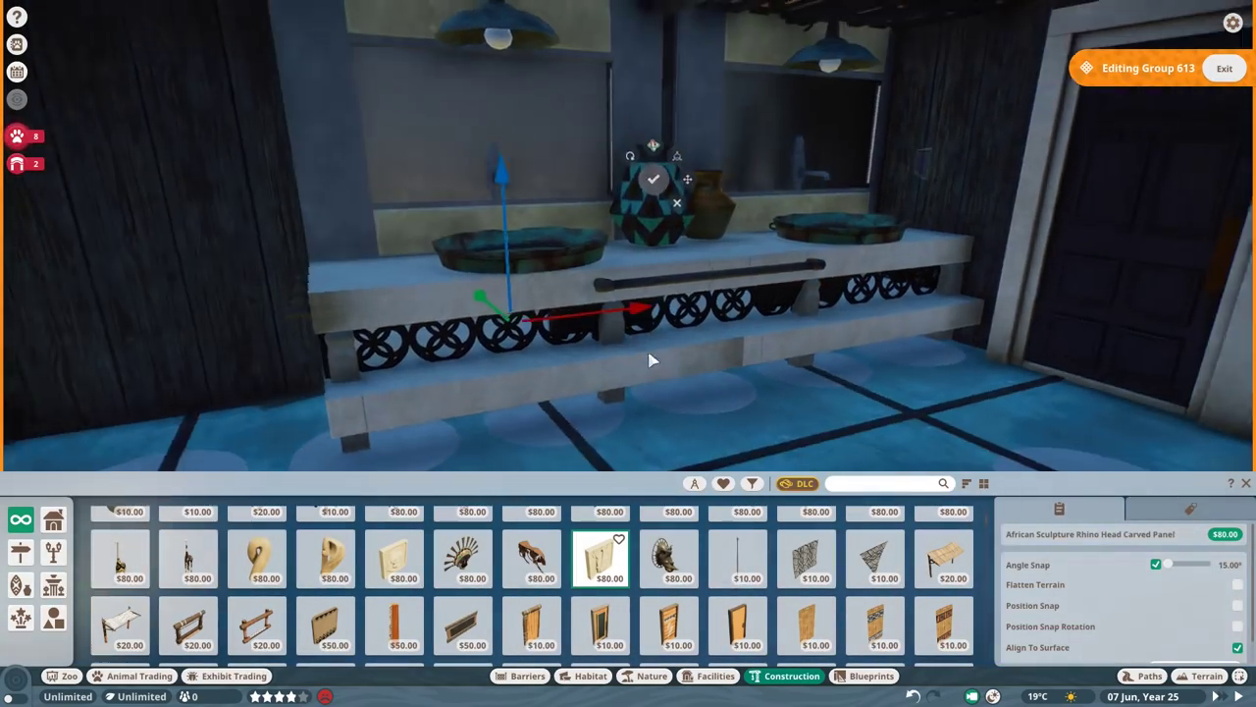
{"action": "left_click", "coordinate": [651, 357]}
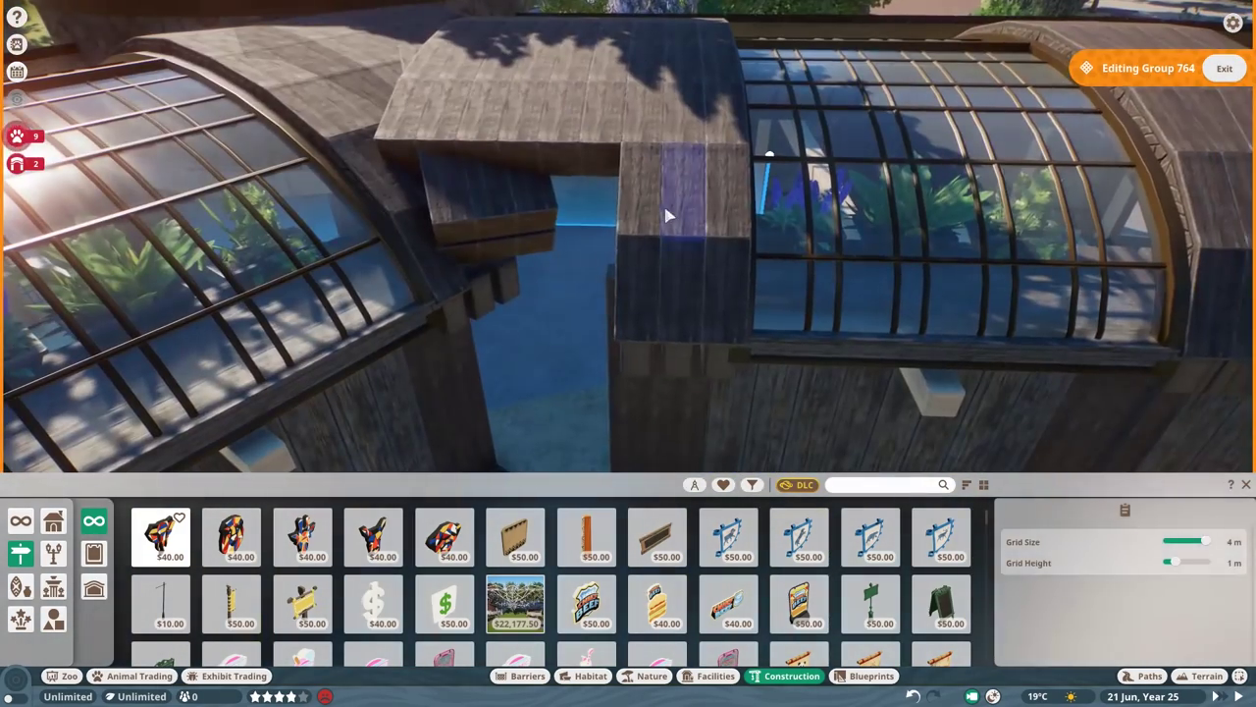
{"action": "left_click", "coordinate": [667, 215]}
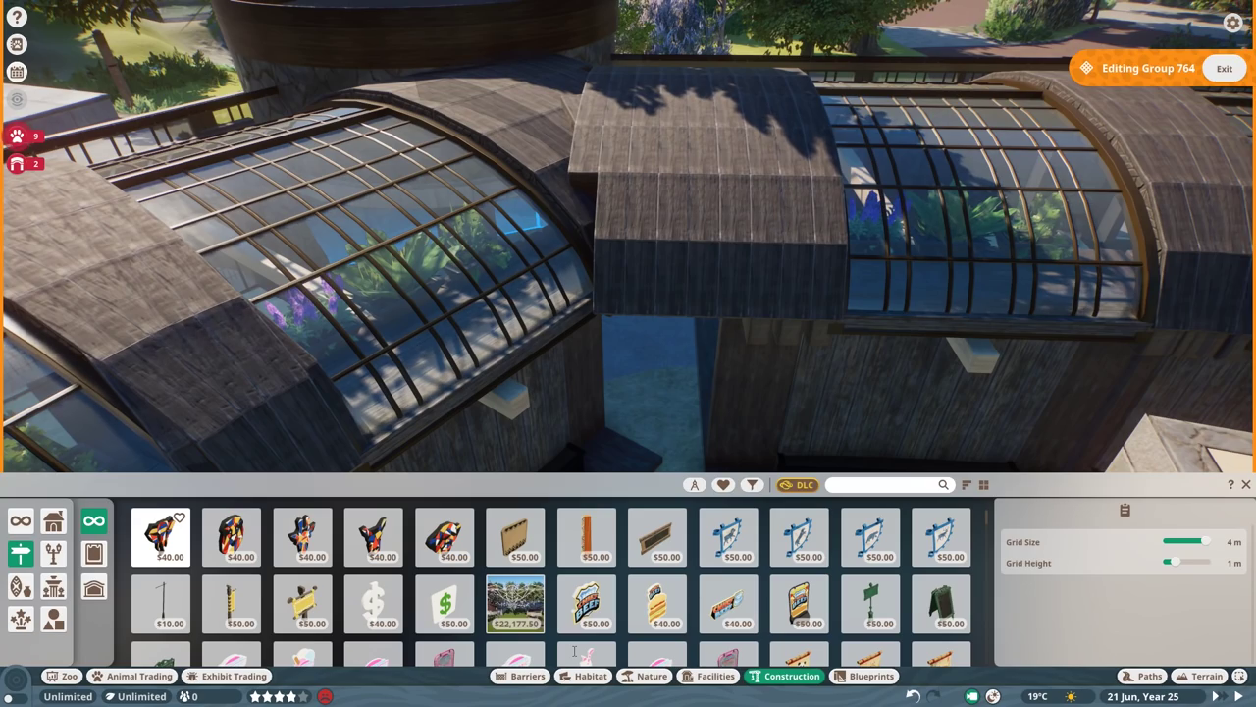
{"action": "scroll", "coordinate": [564, 227], "scroll_direction": "up", "scroll_amount": 5}
{"action": "left_click", "coordinate": [589, 226]}
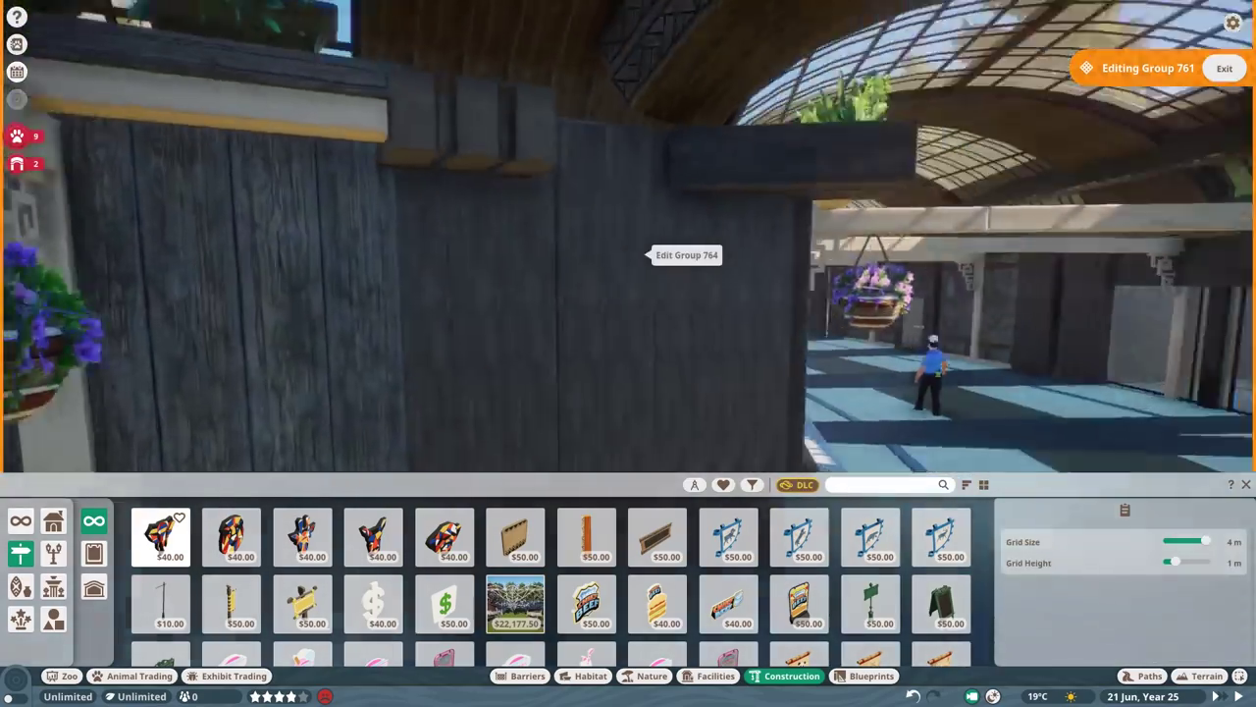
{"action": "left_click", "coordinate": [447, 310]}
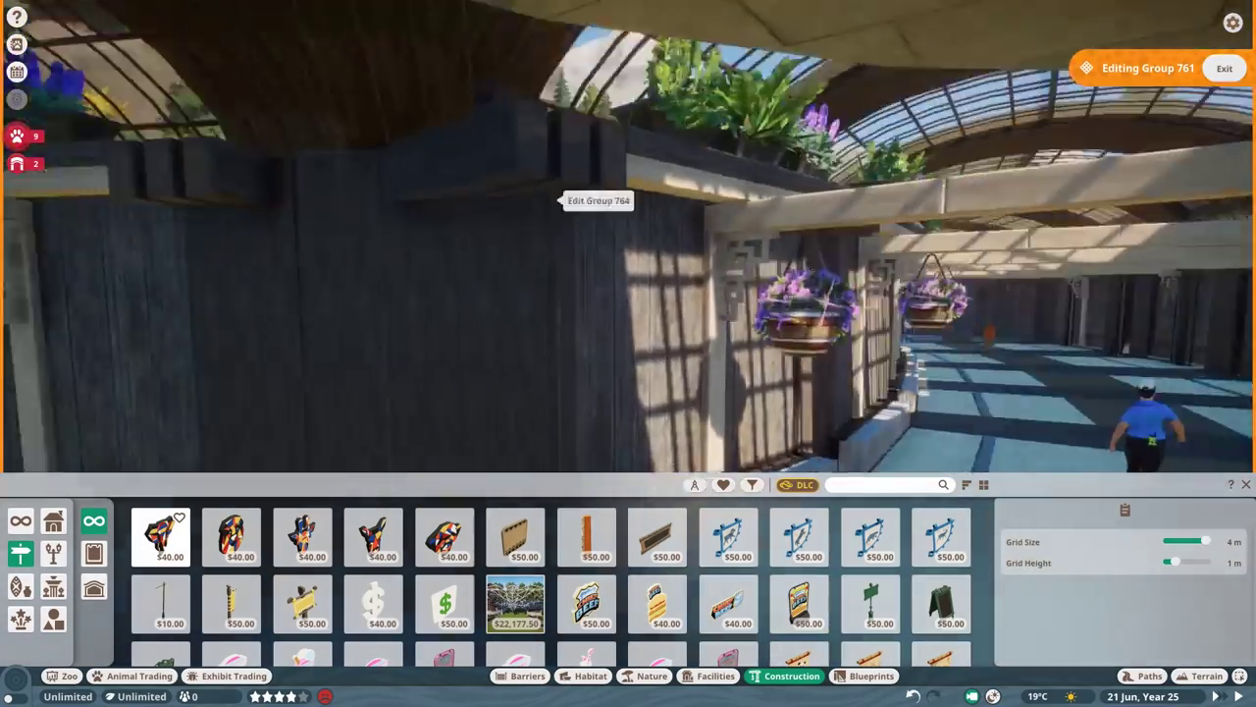
{"action": "left_click", "coordinate": [540, 197]}
{"action": "left_click", "coordinate": [546, 265]}
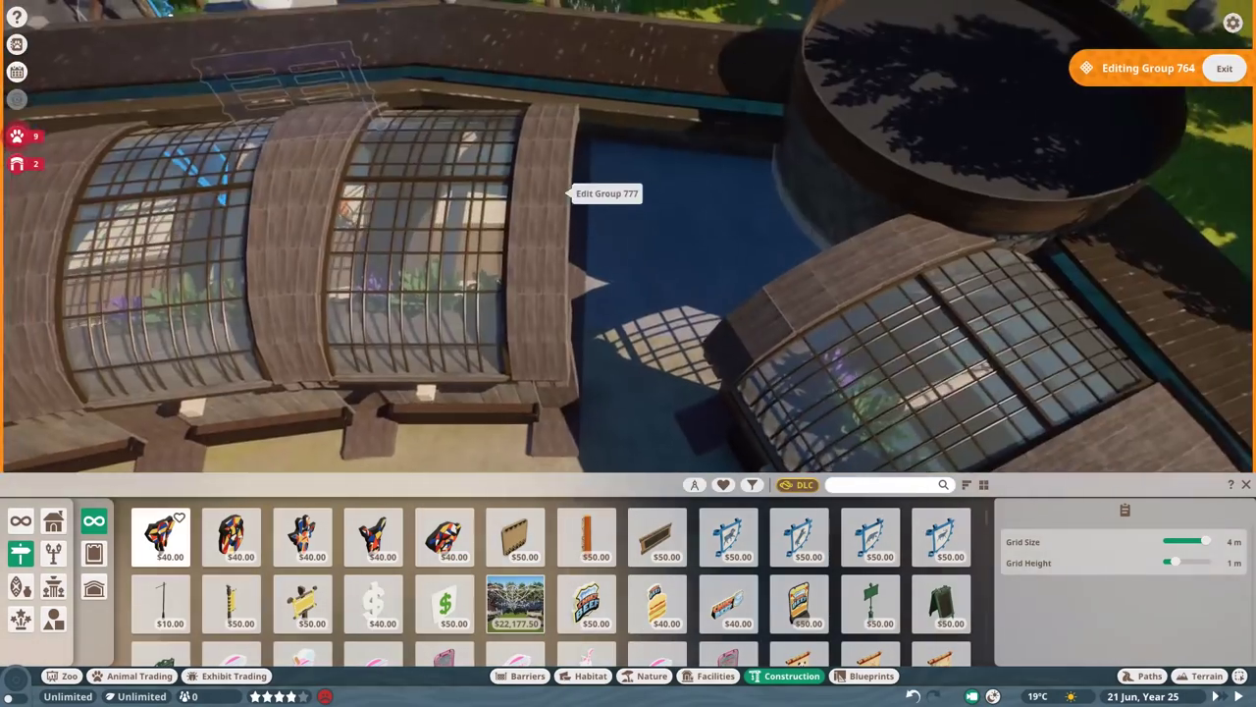
{"action": "left_click", "coordinate": [786, 277]}
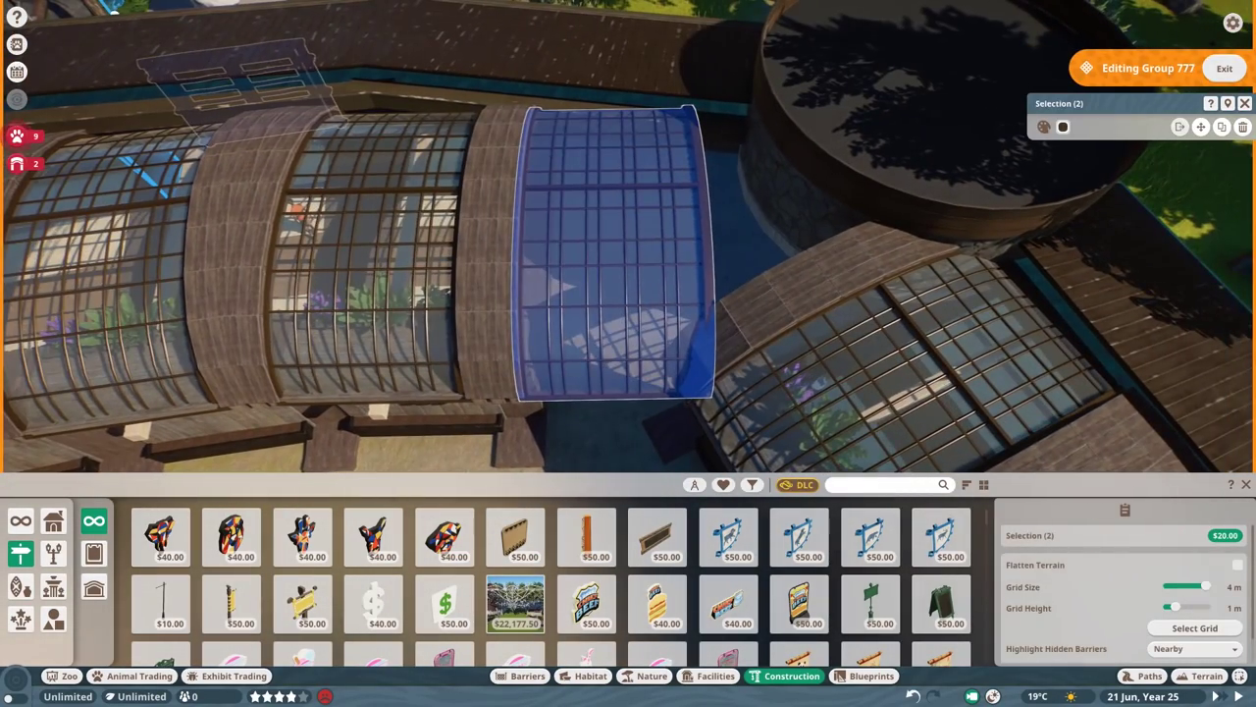
{"action": "left_click", "coordinate": [628, 339]}
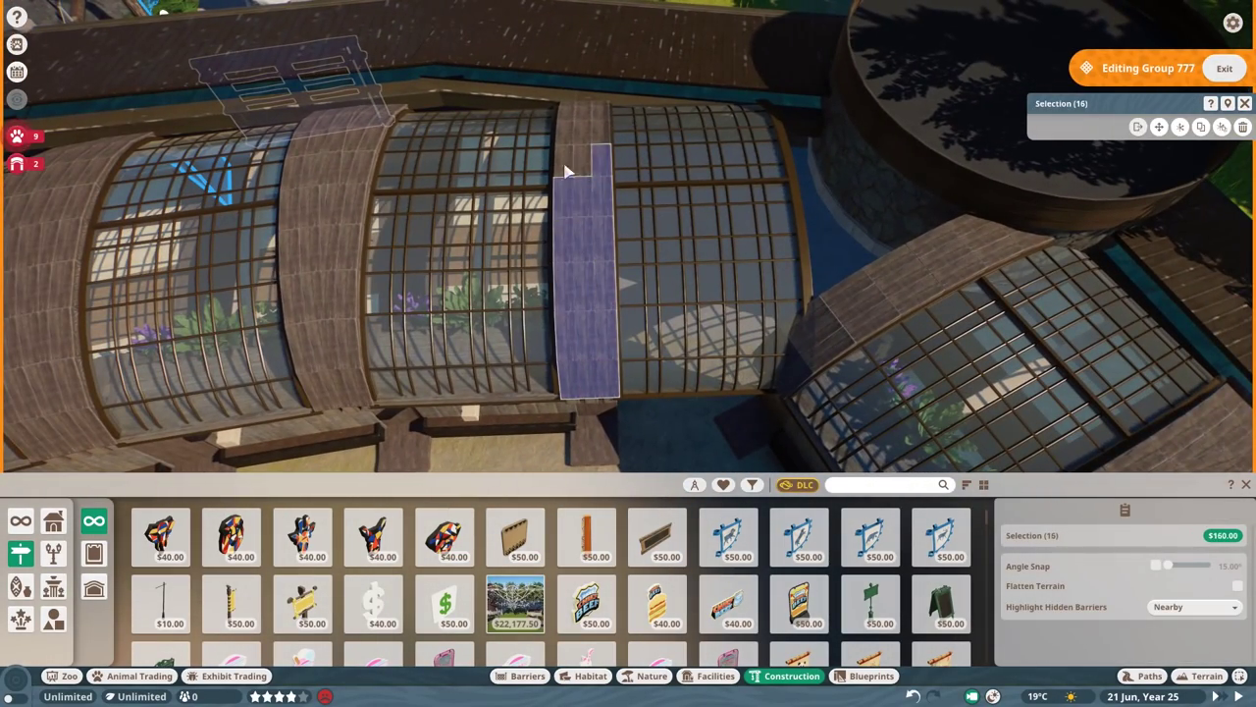
{"action": "key", "text": "q"}
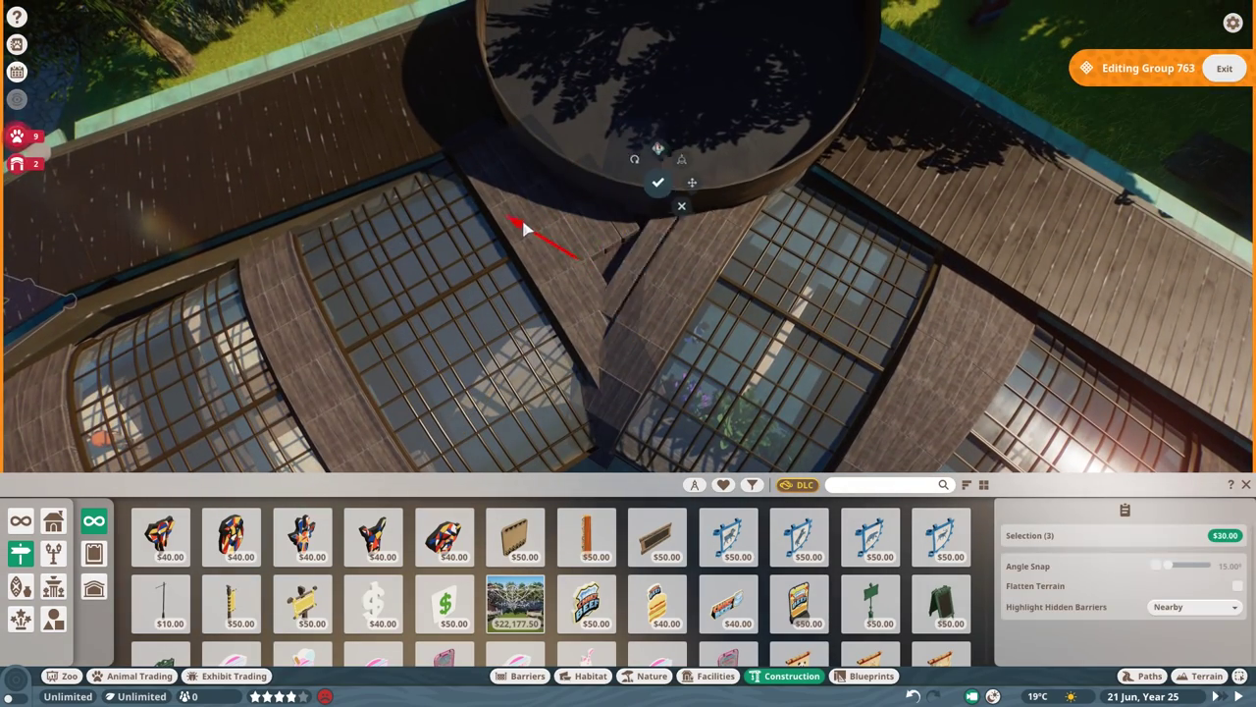
{"action": "scroll", "coordinate": [486, 285], "scroll_direction": "up", "scroll_amount": 5}
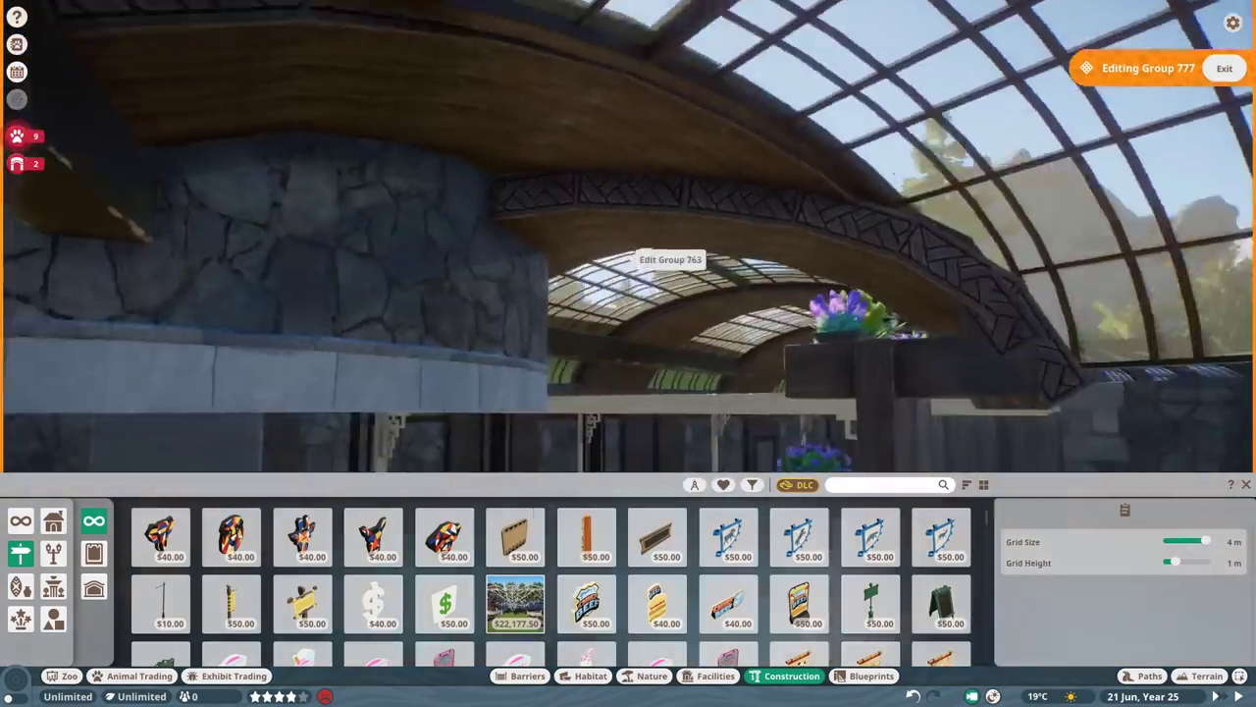
- Slide Group 763's Gorilla Head Carved Panel toward the stone wall
{"action": "left_click", "coordinate": [633, 261]}
{"action": "left_click", "coordinate": [482, 312], "text": "ctrl"}
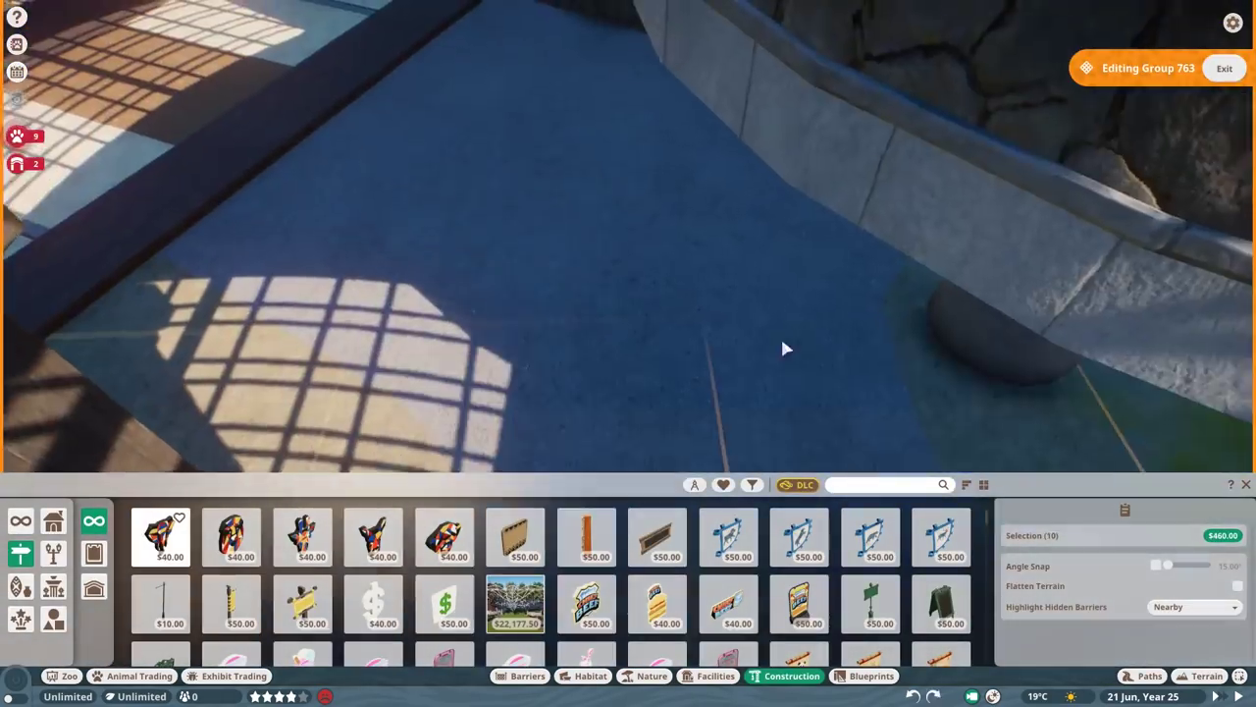
{"action": "left_click_drag", "start_coordinate": [770, 371], "coordinate": [796, 156]}
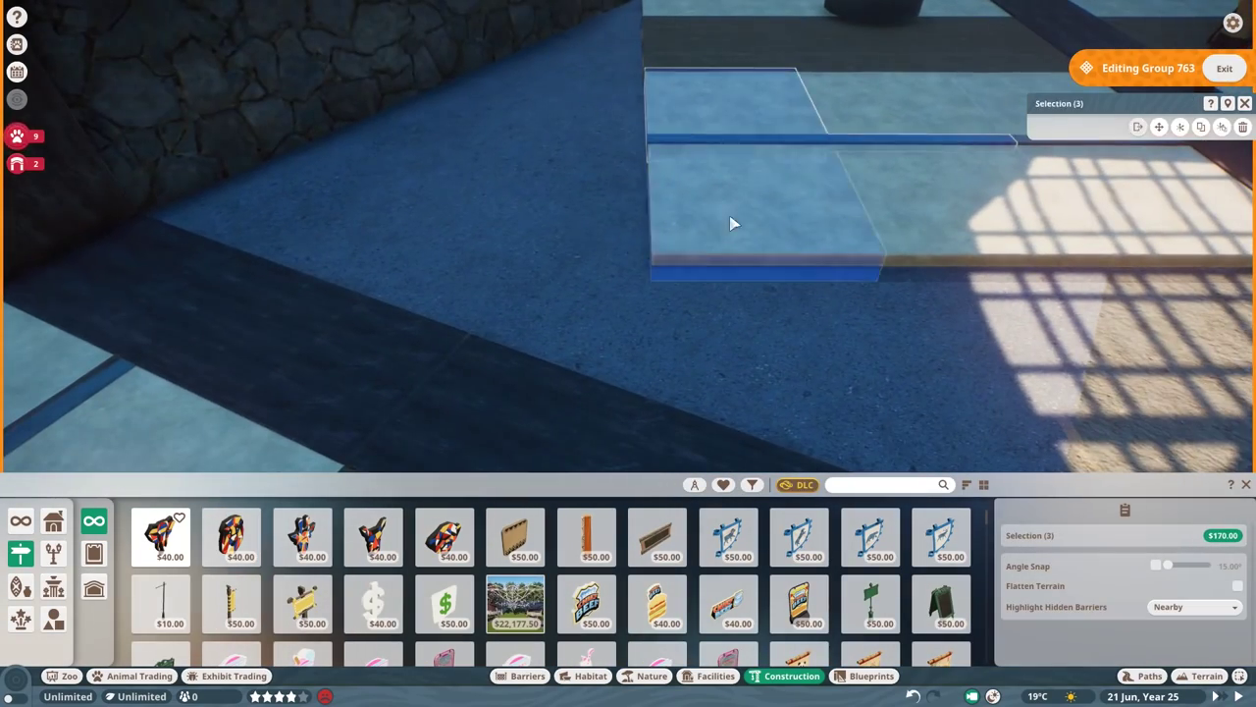
{"action": "left_click", "coordinate": [608, 253]}
{"action": "mouse_move", "coordinate": [608, 252]}
{"action": "left_mouse_down"}
{"action": "mouse_move", "coordinate": [522, 198]}
{"action": "mouse_move", "coordinate": [397, 330]}
{"action": "left_mouse_up"}
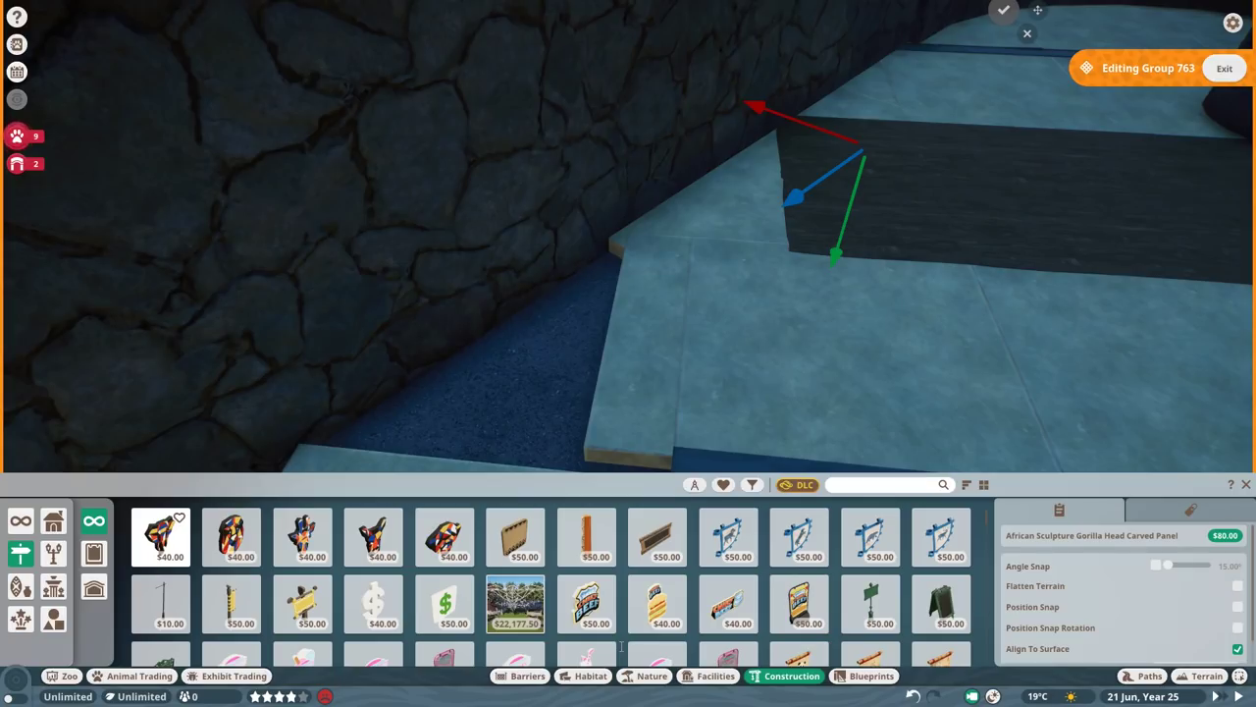
{"action": "left_click_drag", "start_coordinate": [238, 275], "coordinate": [336, 178]}
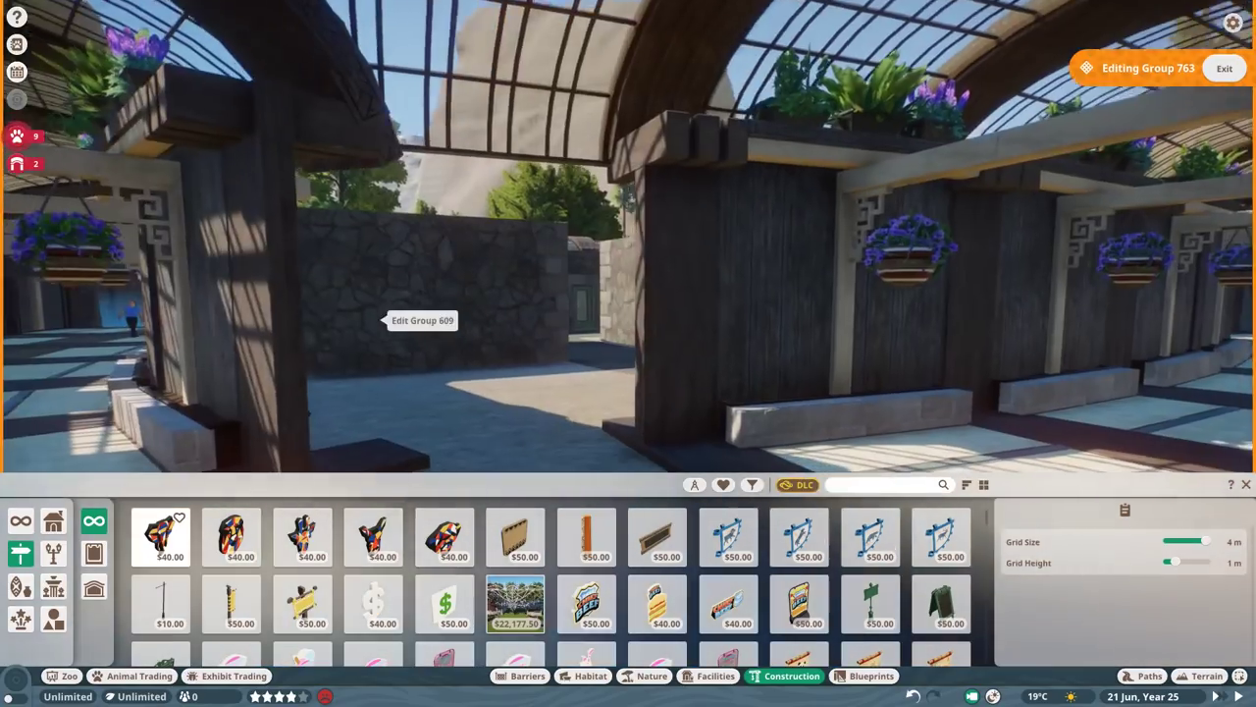
- Select the wooden wall, beams, dry stone wall sections and buttress in turn
{"action": "left_click", "coordinate": [369, 392]}
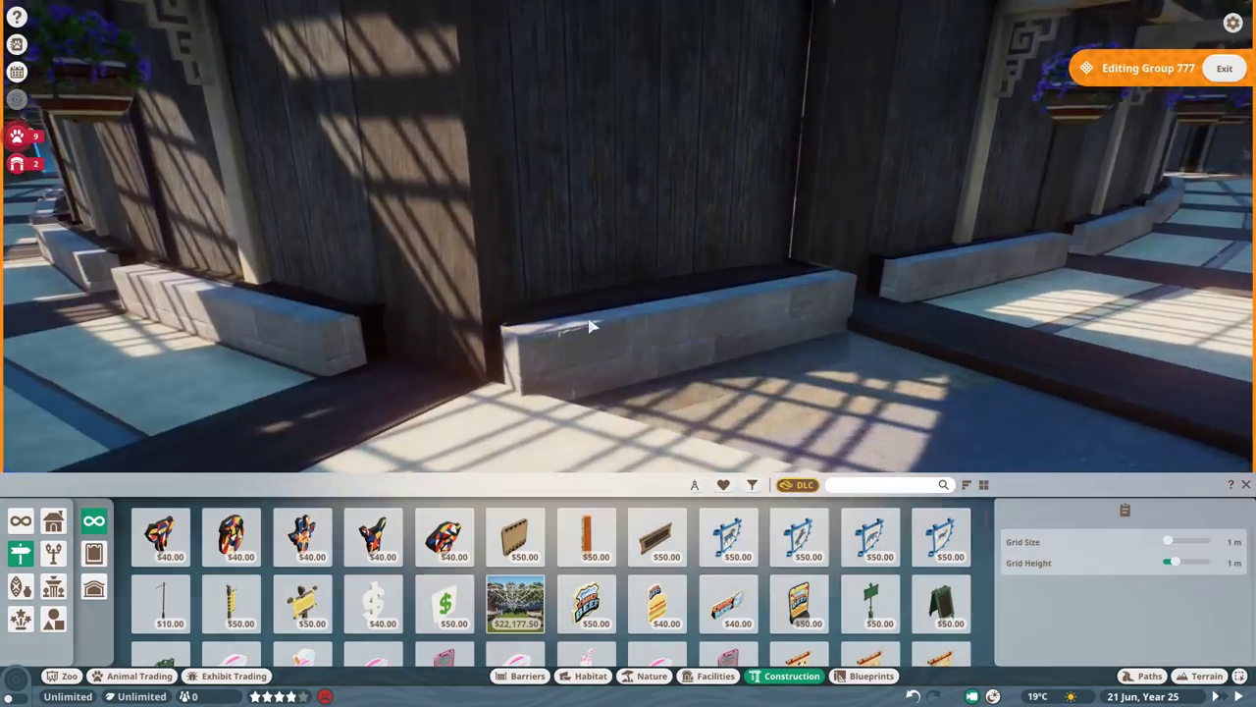
{"action": "left_click", "coordinate": [673, 160]}
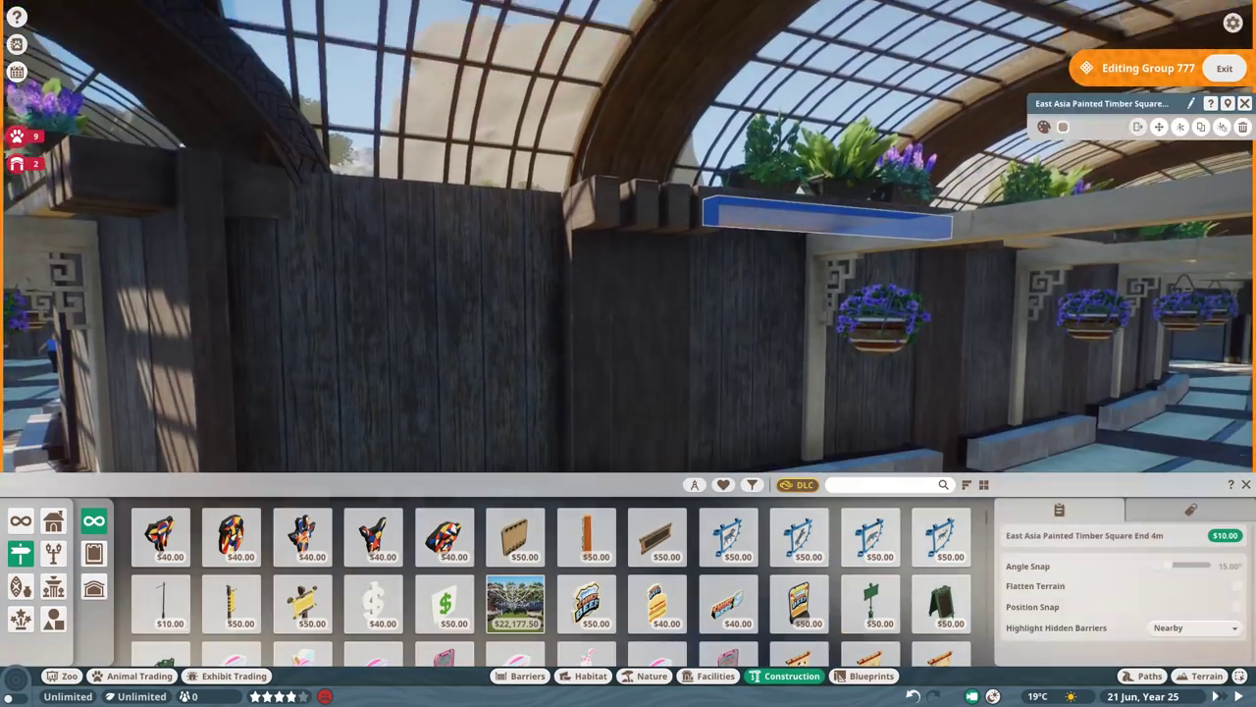
{"action": "left_click", "coordinate": [775, 84]}
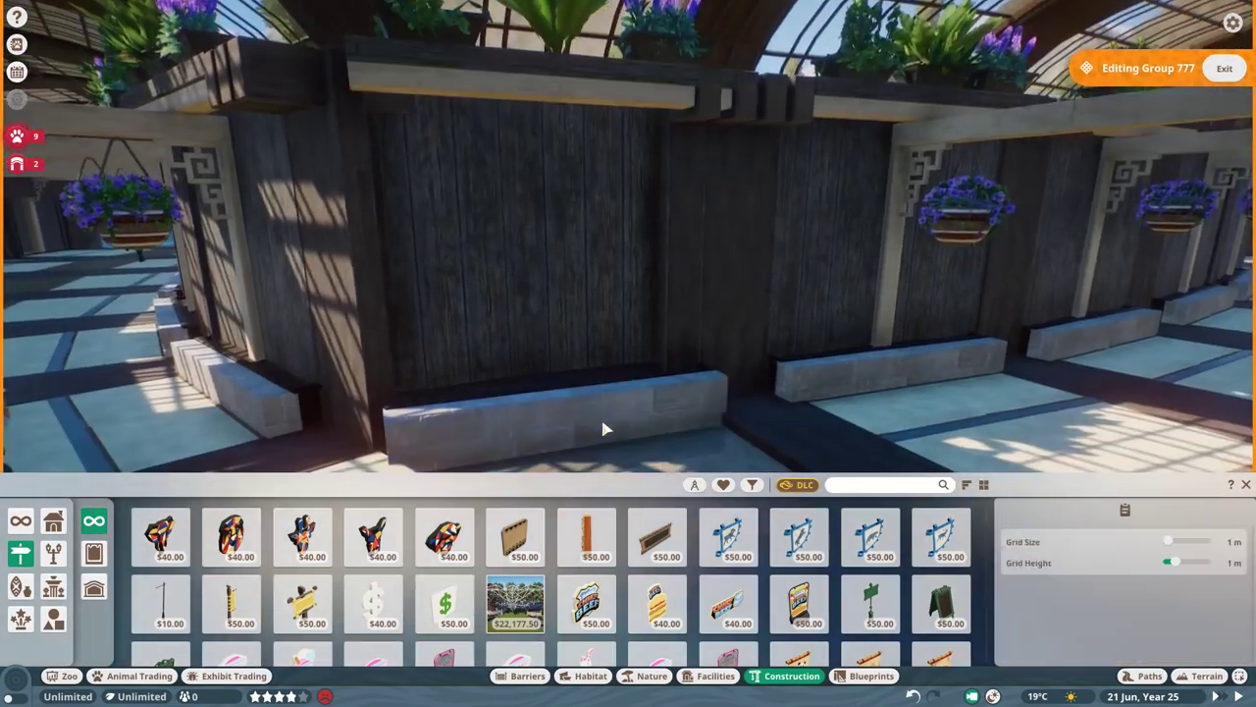
{"action": "left_click", "coordinate": [435, 163]}
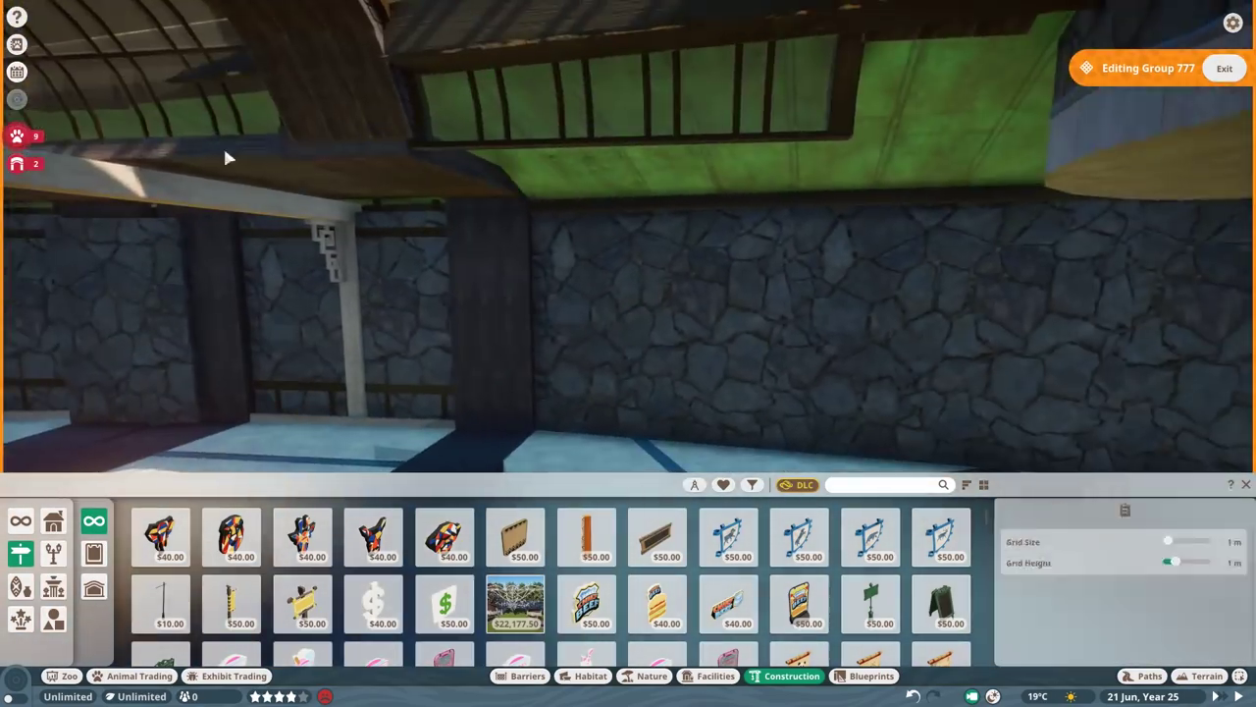
{"action": "left_click", "coordinate": [884, 252]}
{"action": "left_click", "coordinate": [583, 252]}
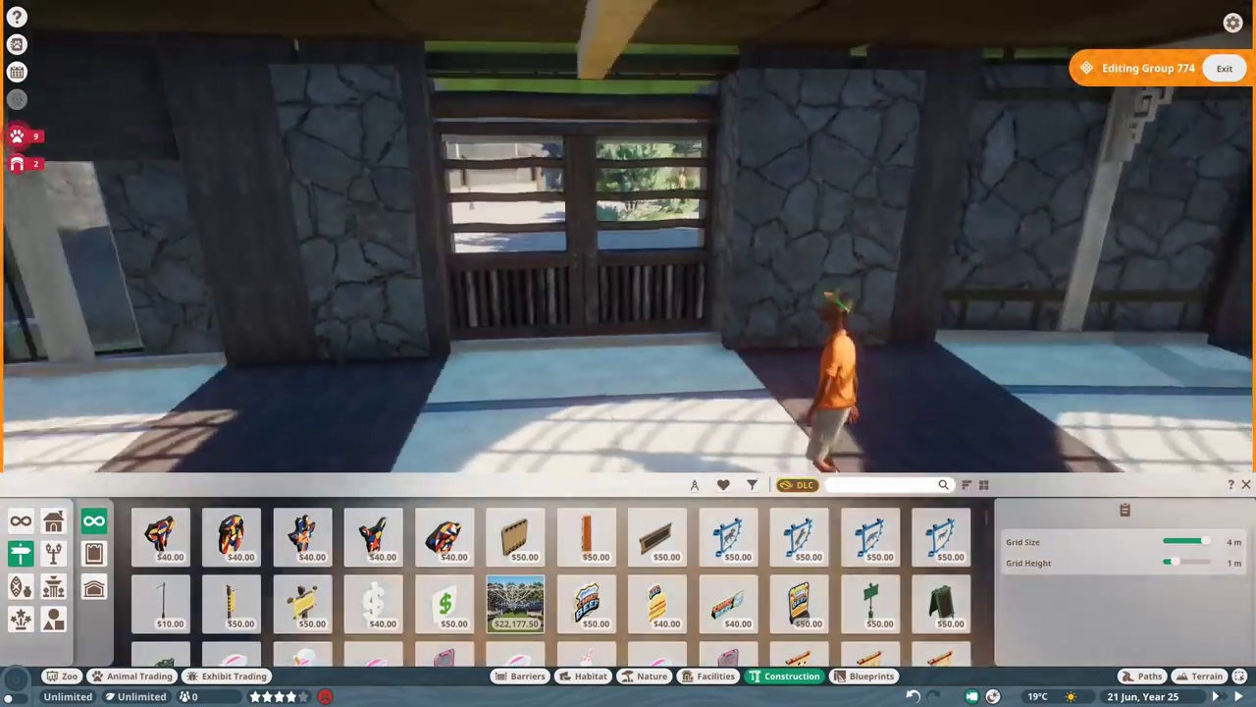
{"action": "left_click", "coordinate": [412, 333]}
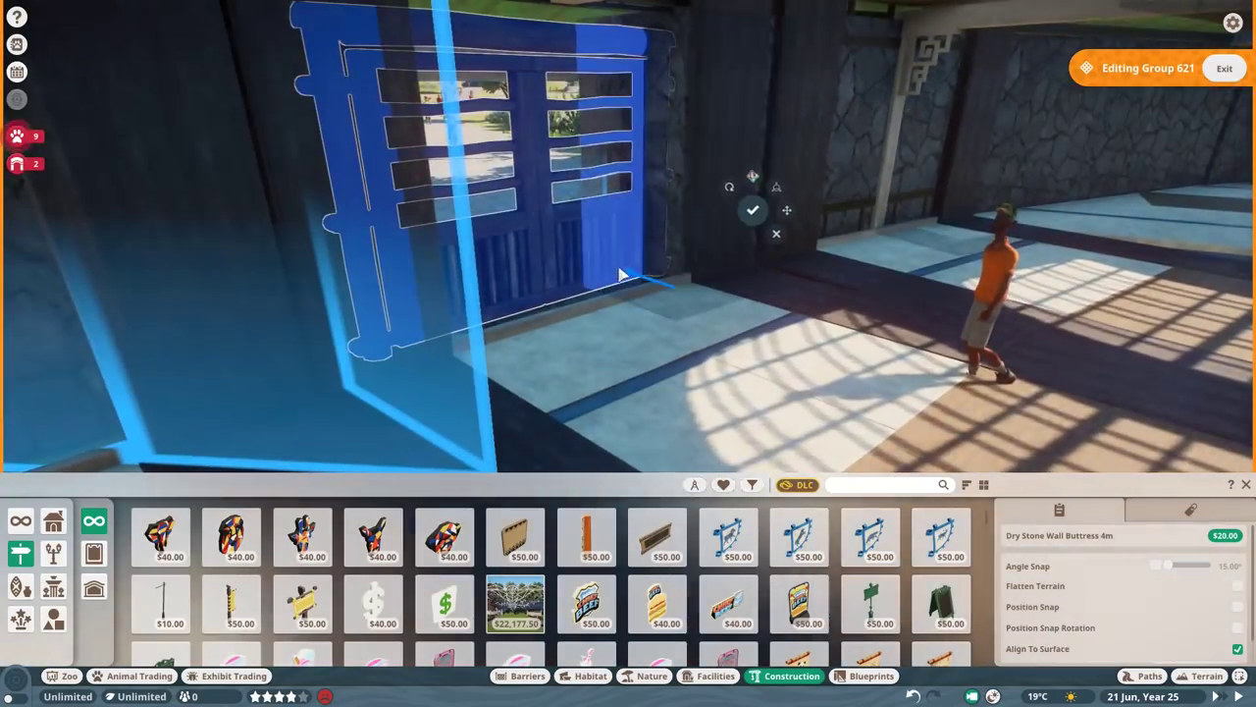
{"action": "left_click", "coordinate": [703, 241]}
- Place New World Single Door 03 beside the other door, shift it right, and add a sign
{"action": "key", "text": "Escape"}
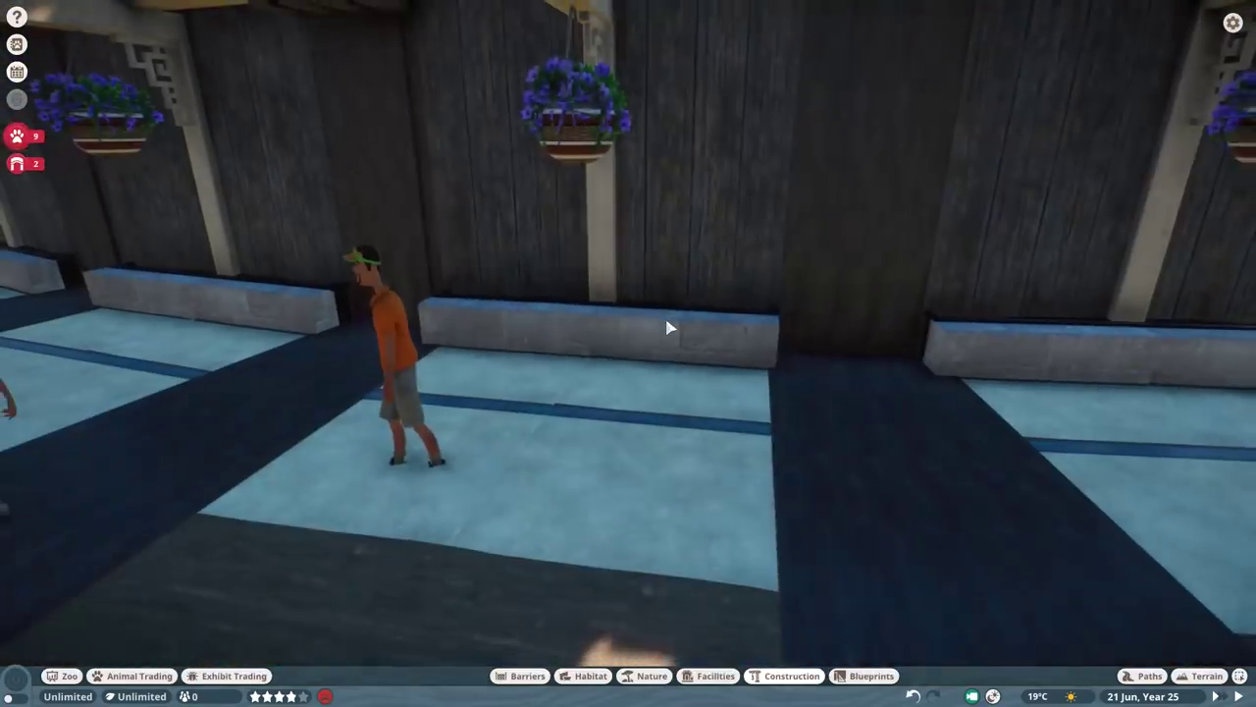
{"action": "left_click", "coordinate": [671, 327]}
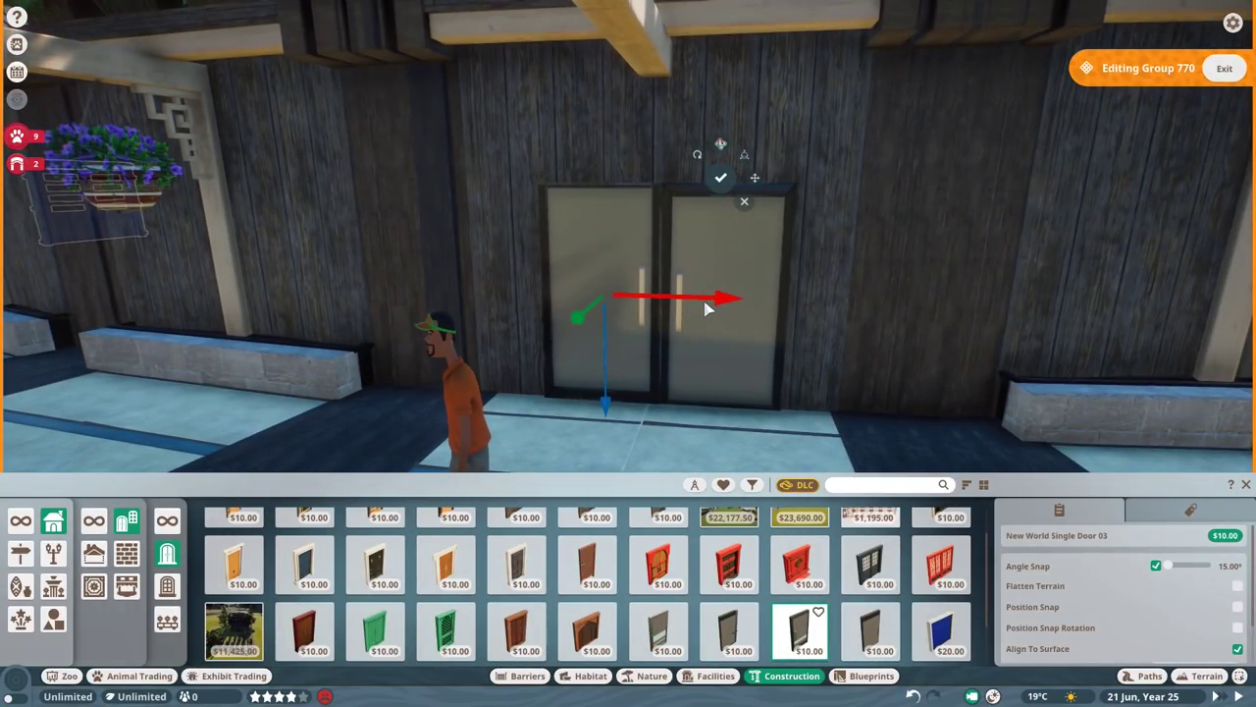
{"action": "key", "text": "Escape"}
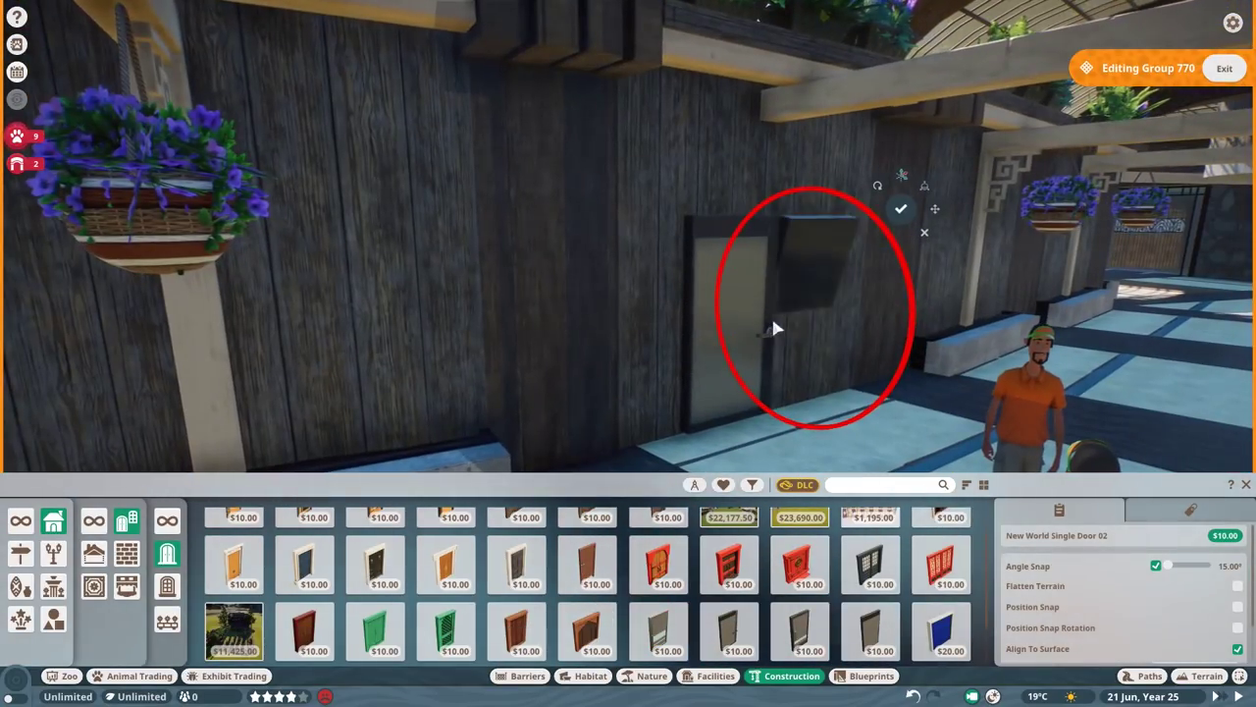
{"action": "left_click", "coordinate": [633, 329]}
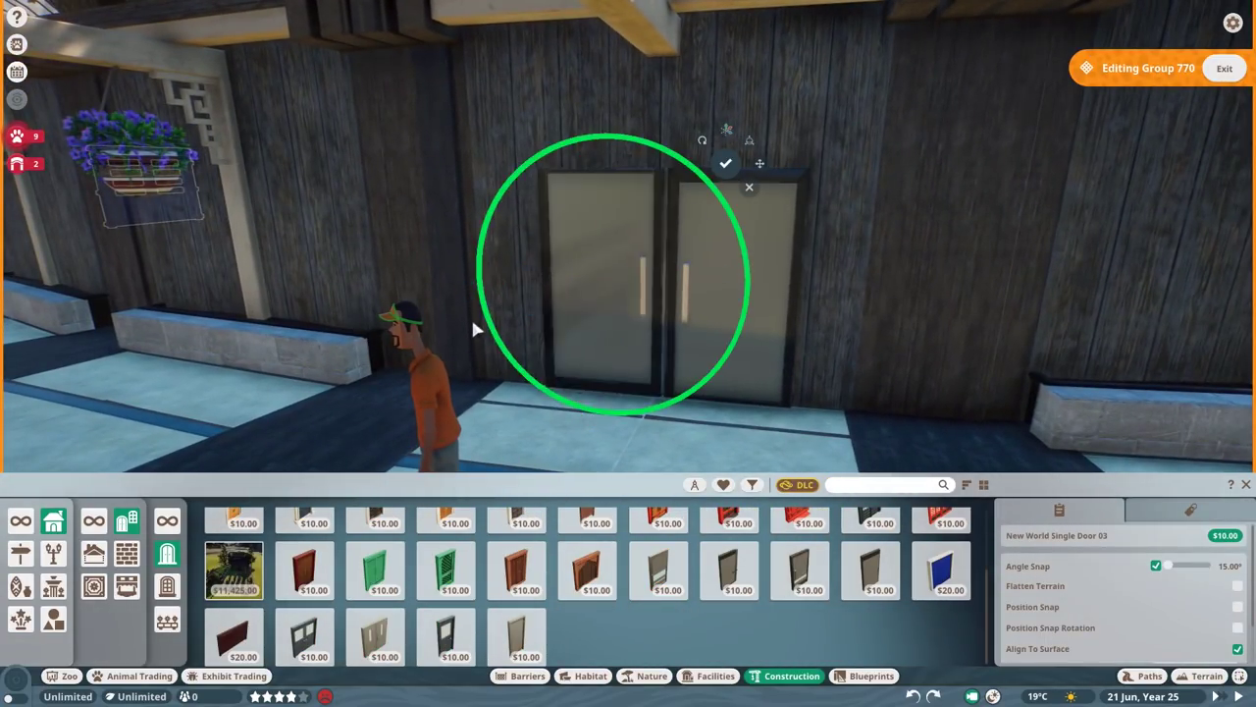
{"action": "left_click_drag", "start_coordinate": [584, 337], "coordinate": [740, 550]}
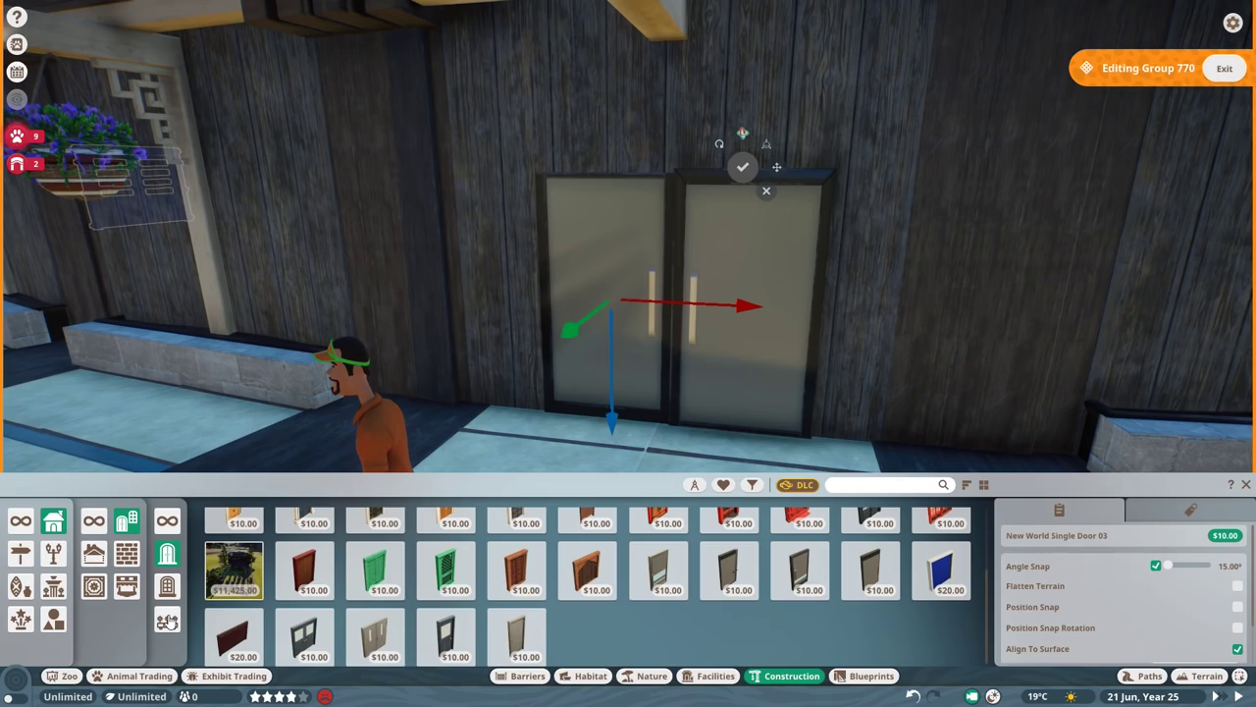
{"action": "left_click", "coordinate": [463, 449]}
{"action": "left_click", "coordinate": [20, 552]}
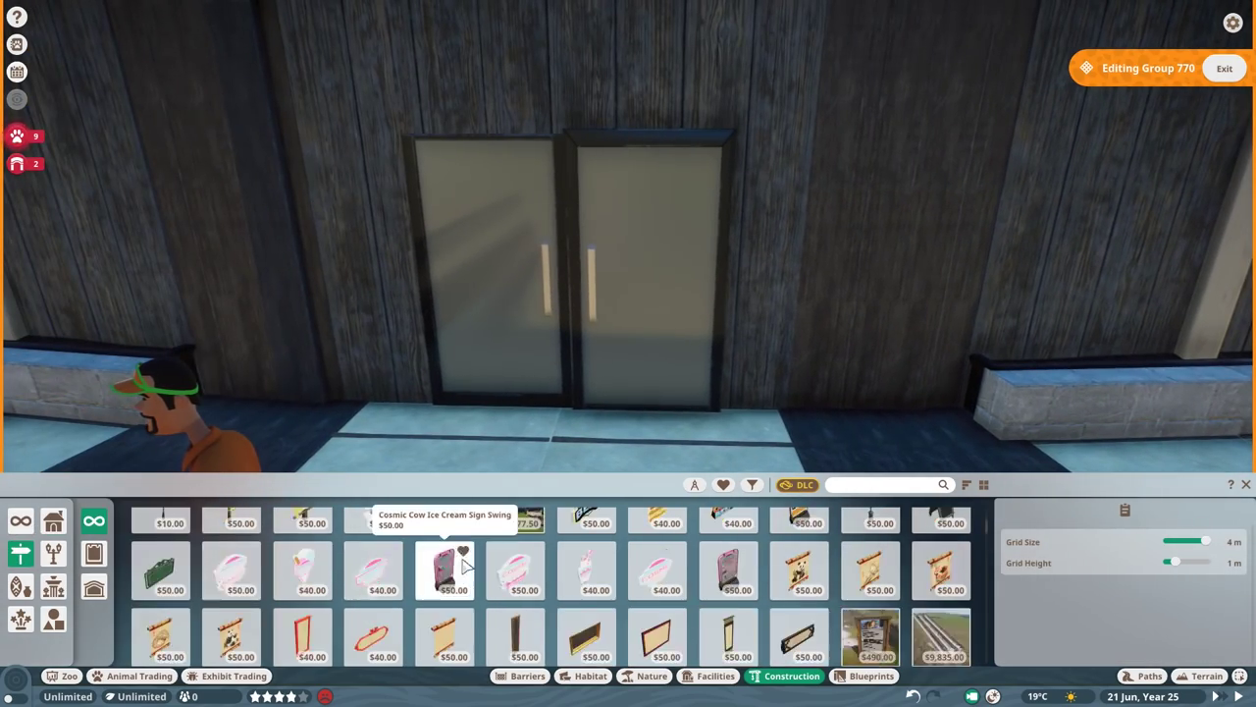
{"action": "left_click", "coordinate": [940, 574]}
{"action": "left_click", "coordinate": [406, 230]}
{"action": "key", "text": "Escape"}
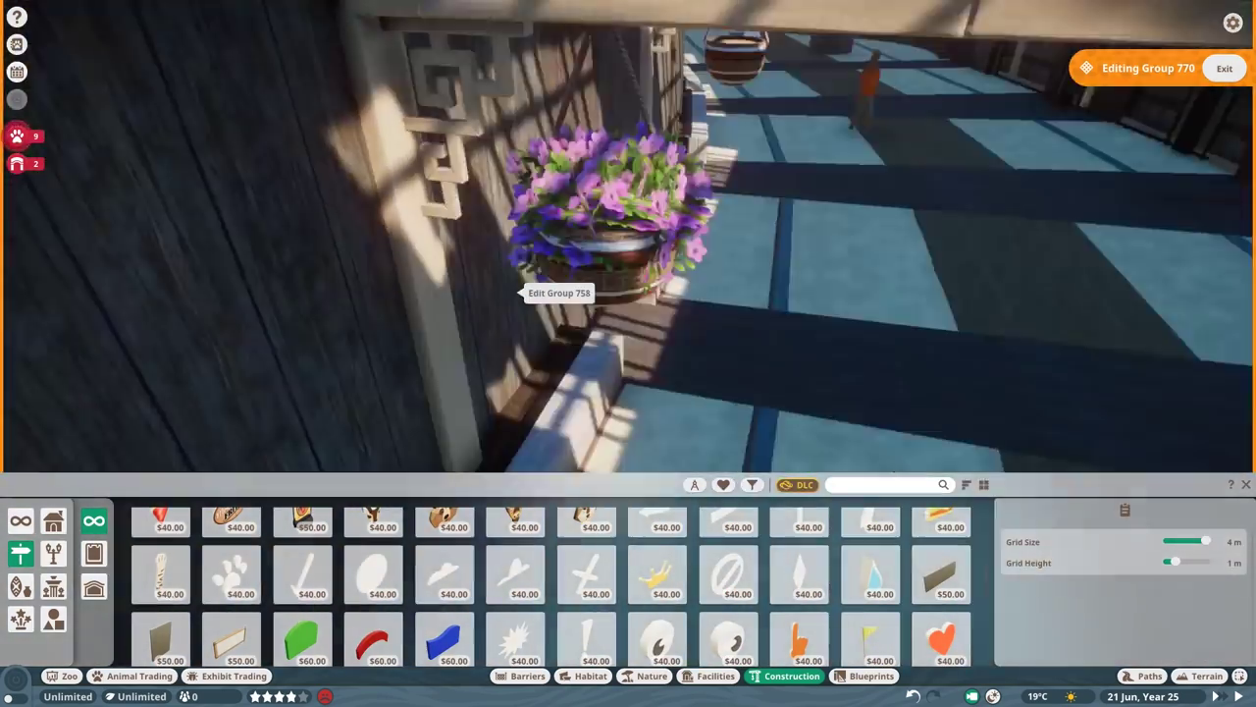
- Preview the East Asia lattice door, then begin editing the glass-arch ring group
{"action": "left_click", "coordinate": [520, 292]}
{"action": "left_click", "coordinate": [54, 521]}
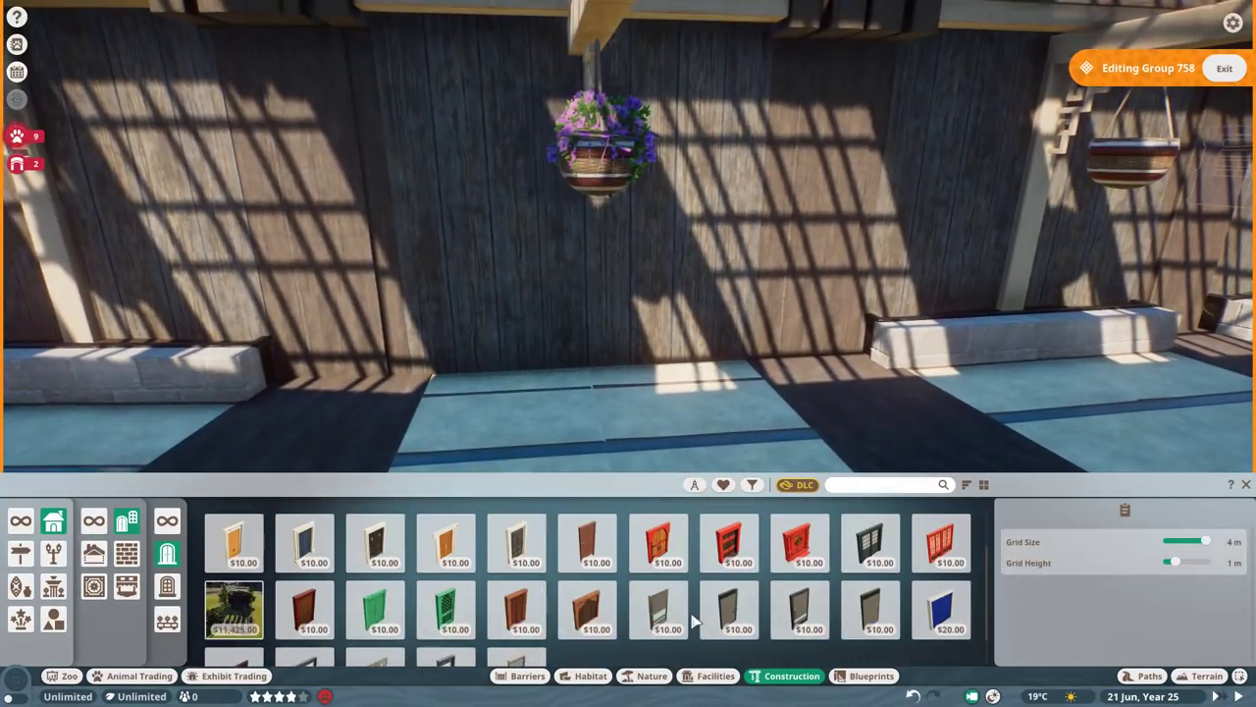
{"action": "left_click", "coordinate": [870, 579]}
{"action": "key", "text": "Escape"}
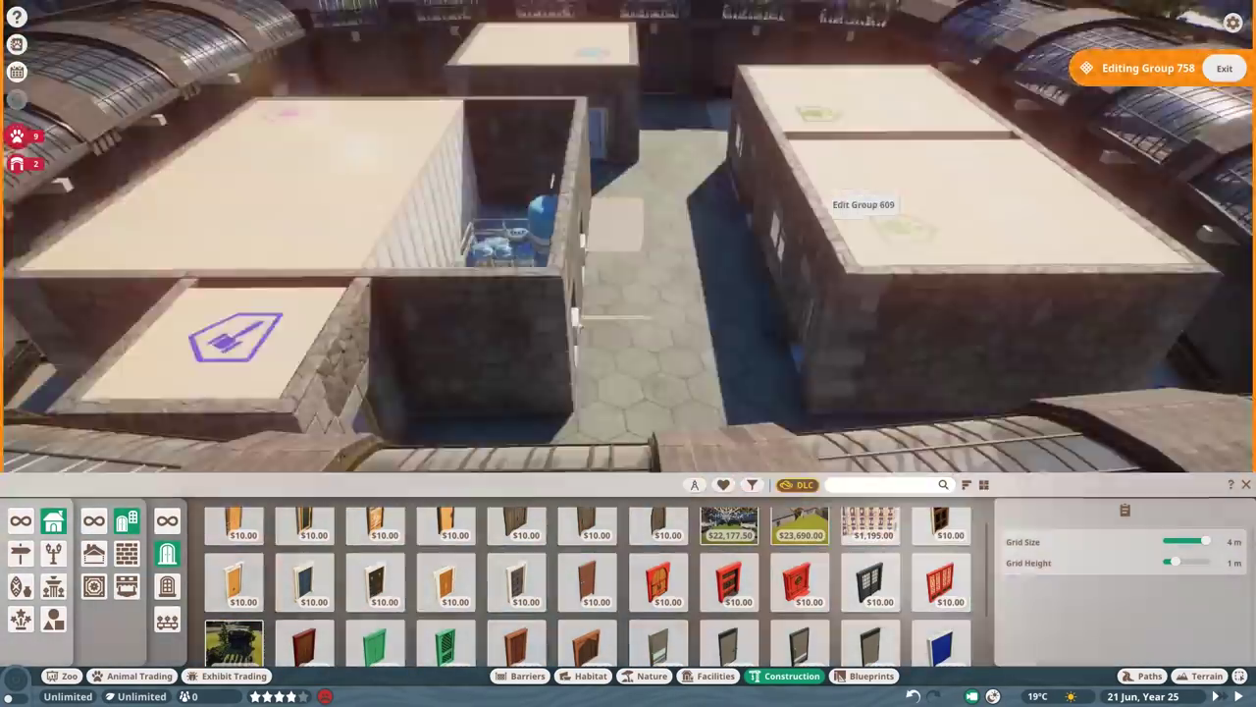
{"action": "scroll", "coordinate": [830, 204], "scroll_direction": "up", "scroll_amount": 5}
{"action": "left_click", "coordinate": [561, 186]}
{"action": "key", "text": "Escape"}
{"action": "scroll", "coordinate": [643, 387], "scroll_direction": "down", "scroll_amount": 5}
{"action": "scroll", "coordinate": [649, 394], "scroll_direction": "down", "scroll_amount": 3}
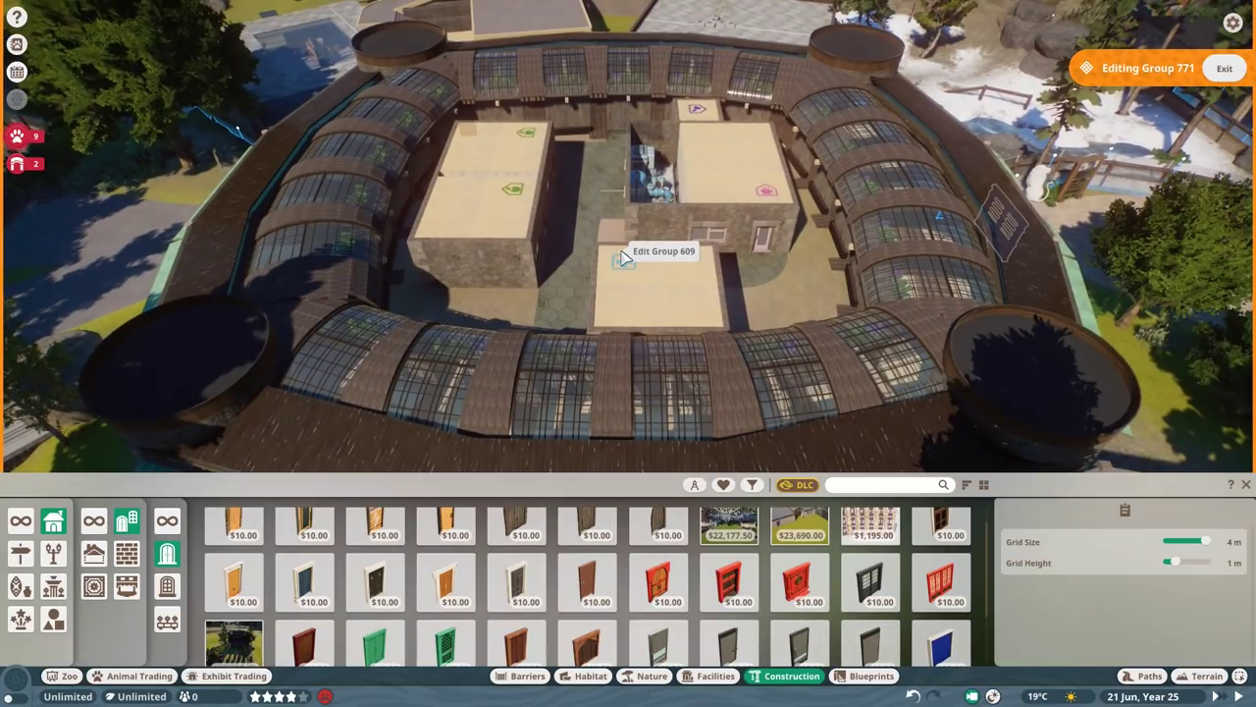
{"action": "scroll", "coordinate": [648, 242], "scroll_direction": "up", "scroll_amount": 2}
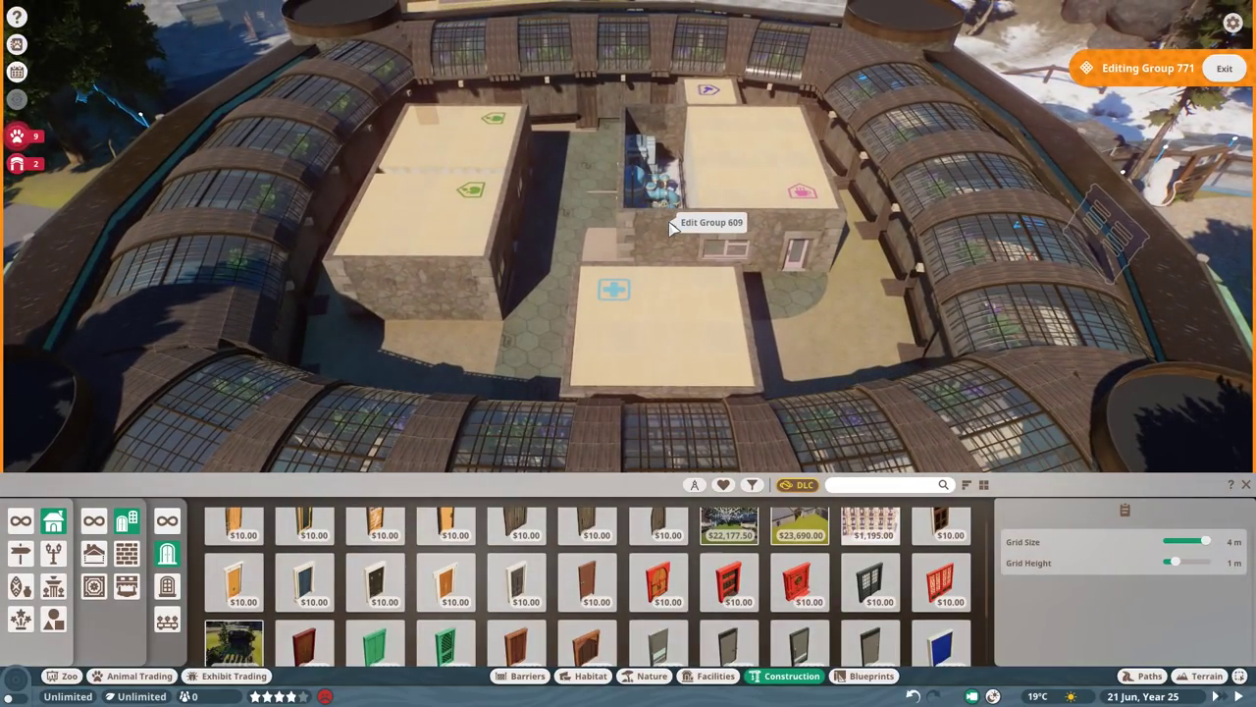
- Lay flat slate roof panels over the central courtyard and select all 52 pieces
{"action": "left_click", "coordinate": [671, 227]}
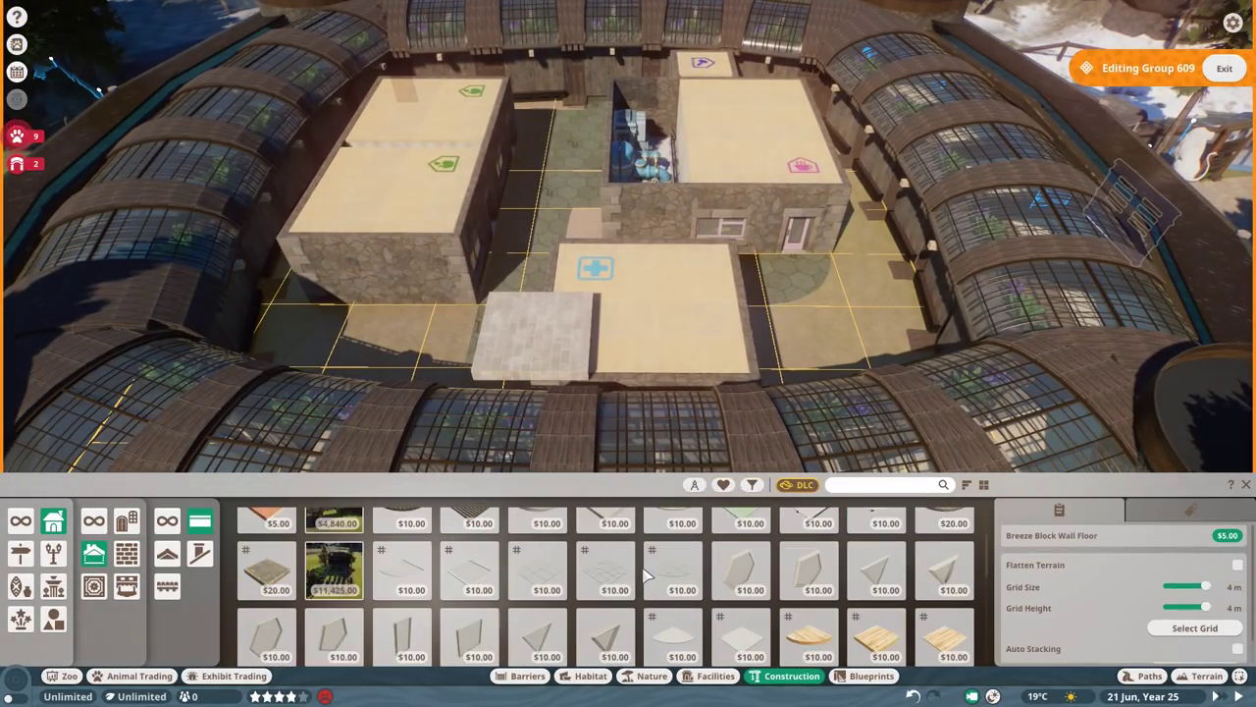
{"action": "scroll", "coordinate": [647, 576], "scroll_direction": "down", "scroll_amount": 2}
{"action": "left_click", "coordinate": [333, 549]}
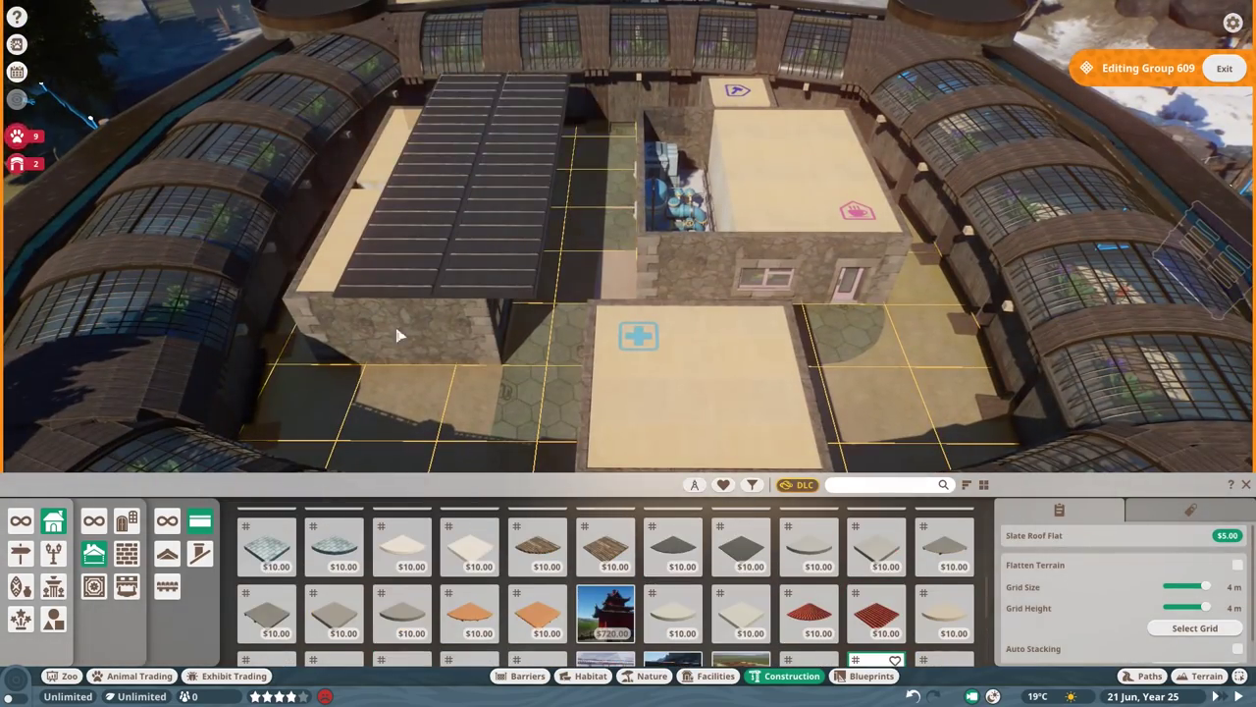
{"action": "scroll", "coordinate": [397, 335], "scroll_direction": "down", "scroll_amount": 3}
{"action": "left_click", "coordinate": [574, 88]}
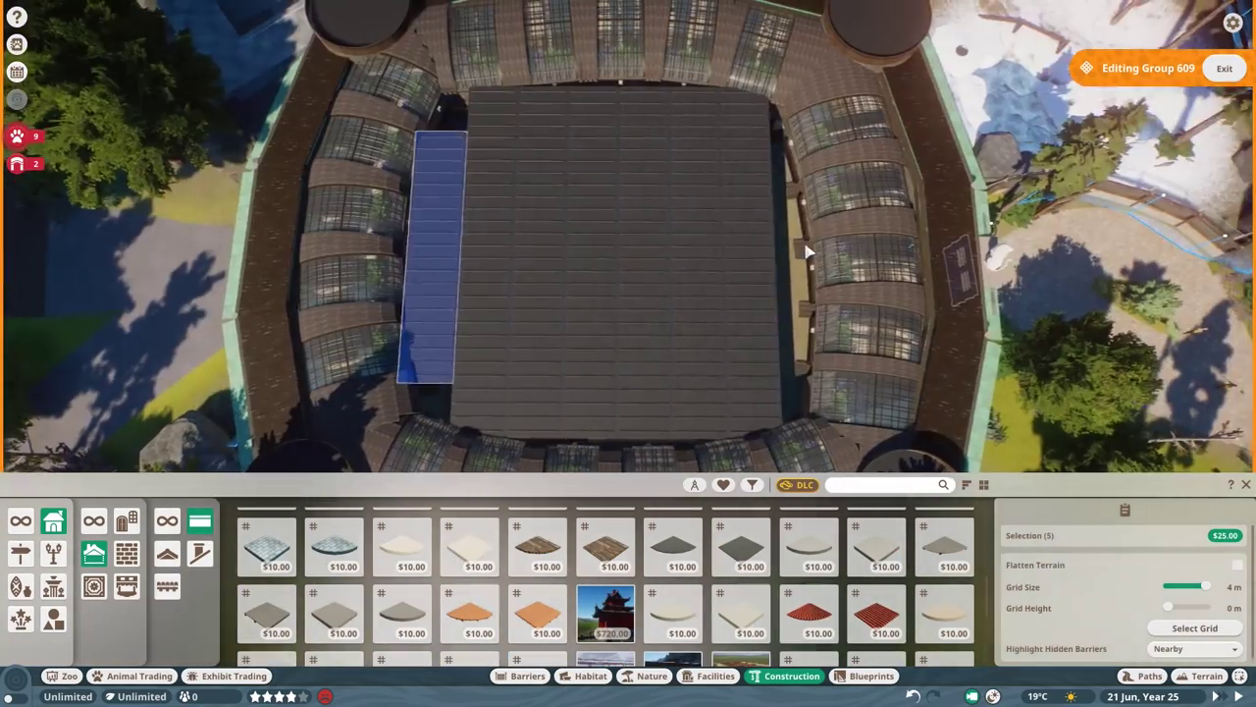
{"action": "scroll", "coordinate": [574, 255], "scroll_direction": "up", "scroll_amount": 5}
{"action": "scroll", "coordinate": [574, 255], "scroll_direction": "down", "scroll_amount": 5}
{"action": "left_click", "coordinate": [575, 258]}
{"action": "scroll", "coordinate": [644, 231], "scroll_direction": "down", "scroll_amount": 3}
{"action": "left_click", "coordinate": [808, 129]}
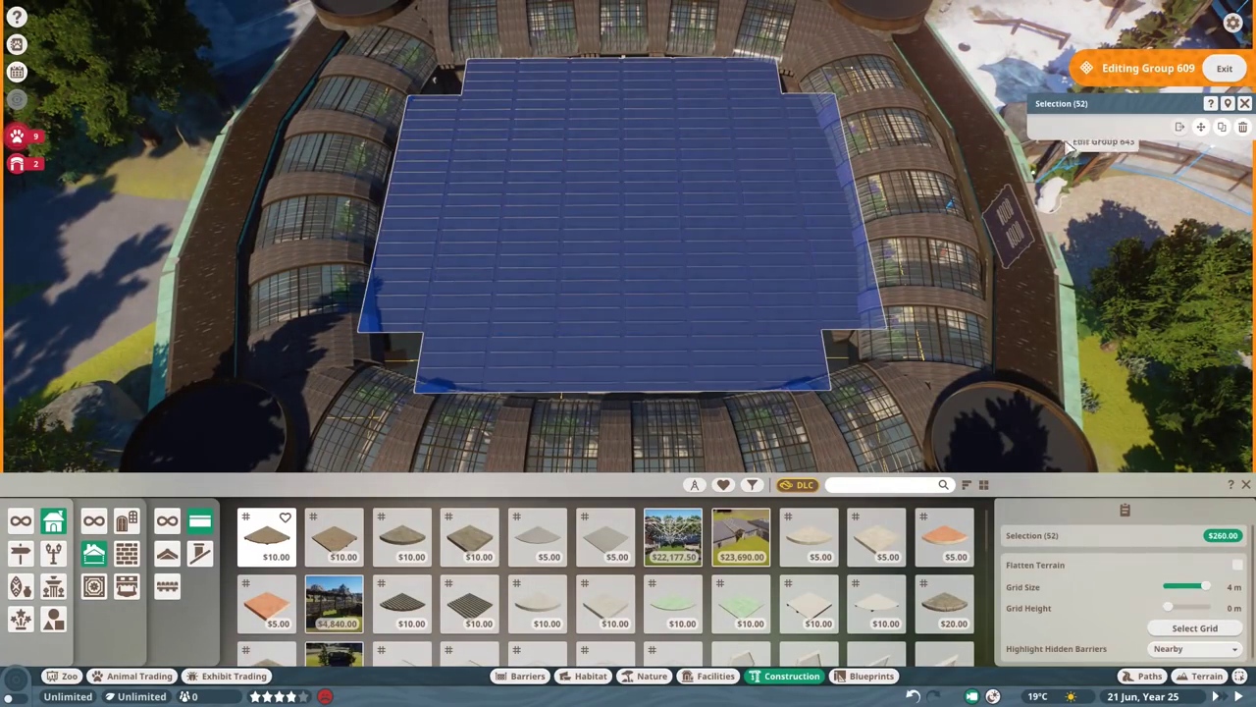
- Draw a paved path with stairs from the grassy yard up and across the round roof
{"action": "left_click", "coordinate": [1143, 675]}
{"action": "scroll", "coordinate": [608, 229], "scroll_direction": "down", "scroll_amount": 3}
{"action": "scroll", "coordinate": [637, 255], "scroll_direction": "up", "scroll_amount": 3}
{"action": "scroll", "coordinate": [695, 297], "scroll_direction": "up", "scroll_amount": 3}
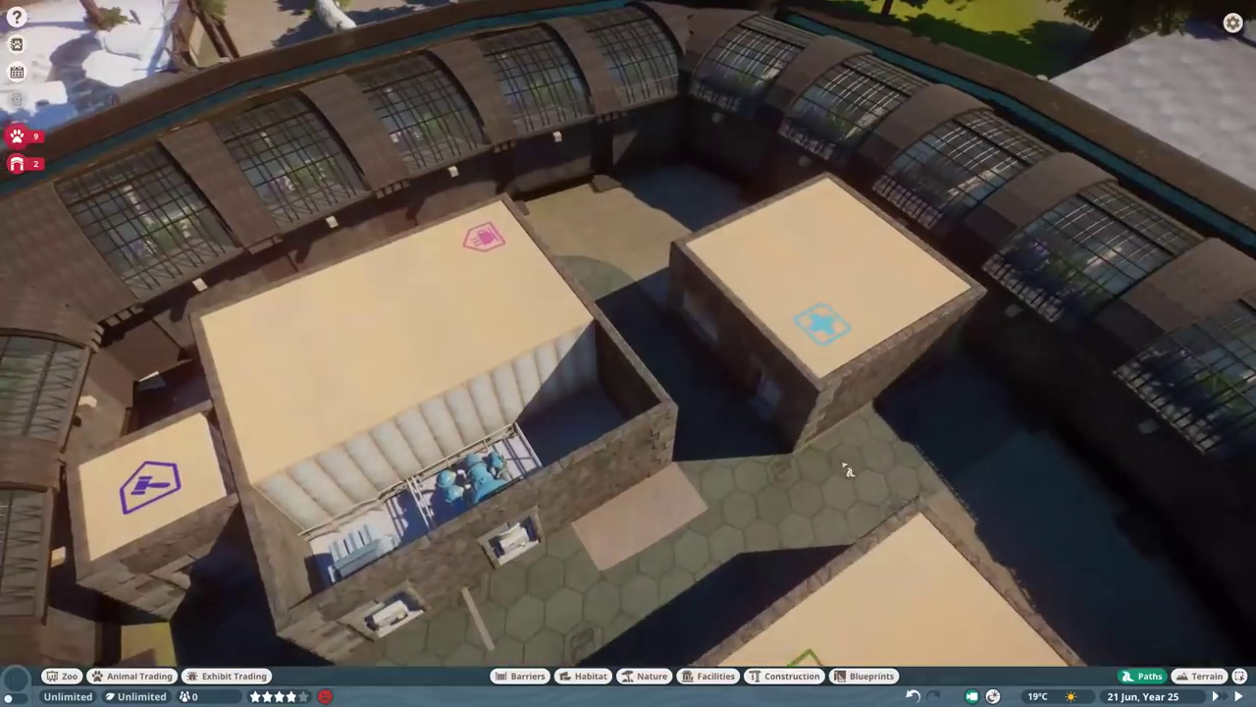
{"action": "scroll", "coordinate": [647, 290], "scroll_direction": "down", "scroll_amount": 3}
{"action": "scroll", "coordinate": [605, 295], "scroll_direction": "up", "scroll_amount": 3}
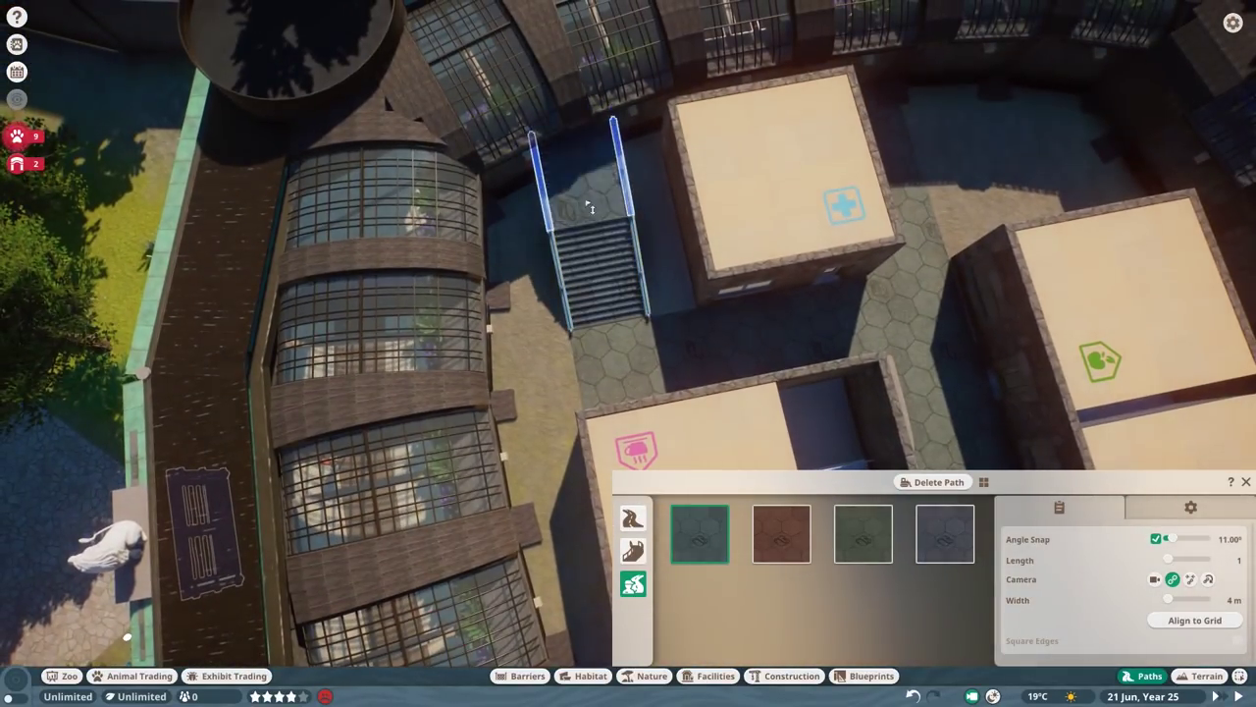
{"action": "key", "text": "q"}
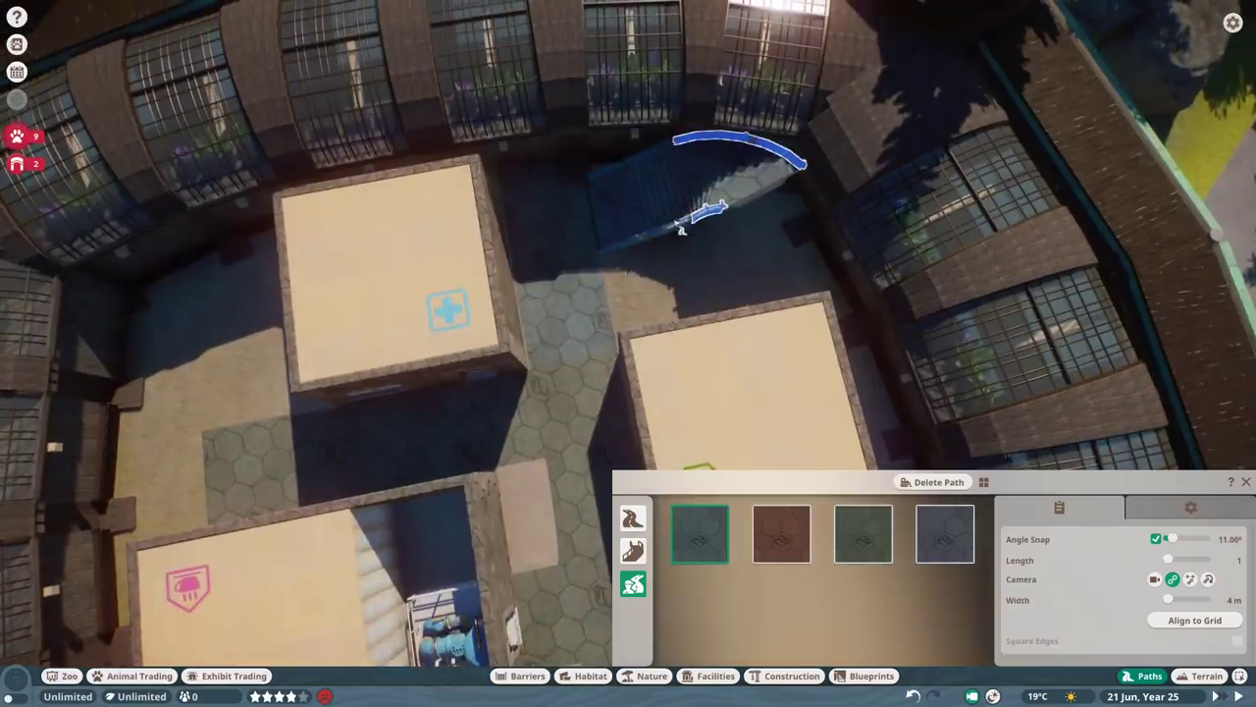
{"action": "key", "text": "Escape"}
{"action": "scroll", "coordinate": [686, 226], "scroll_direction": "down", "scroll_amount": 3}
{"action": "scroll", "coordinate": [620, 261], "scroll_direction": "down", "scroll_amount": 3}
{"action": "scroll", "coordinate": [620, 261], "scroll_direction": "down", "scroll_amount": 3}
{"action": "scroll", "coordinate": [674, 99], "scroll_direction": "up", "scroll_amount": 5}
{"action": "scroll", "coordinate": [682, 361], "scroll_direction": "up", "scroll_amount": 3}
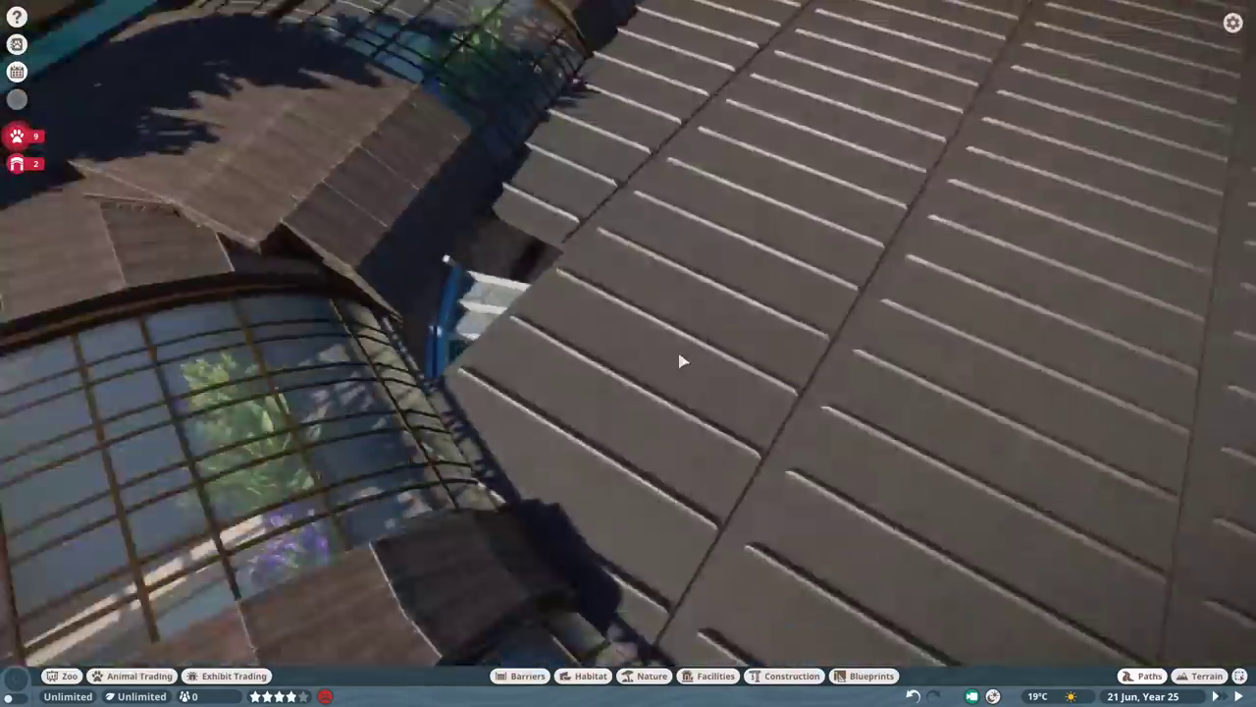
{"action": "scroll", "coordinate": [682, 362], "scroll_direction": "down", "scroll_amount": 5}
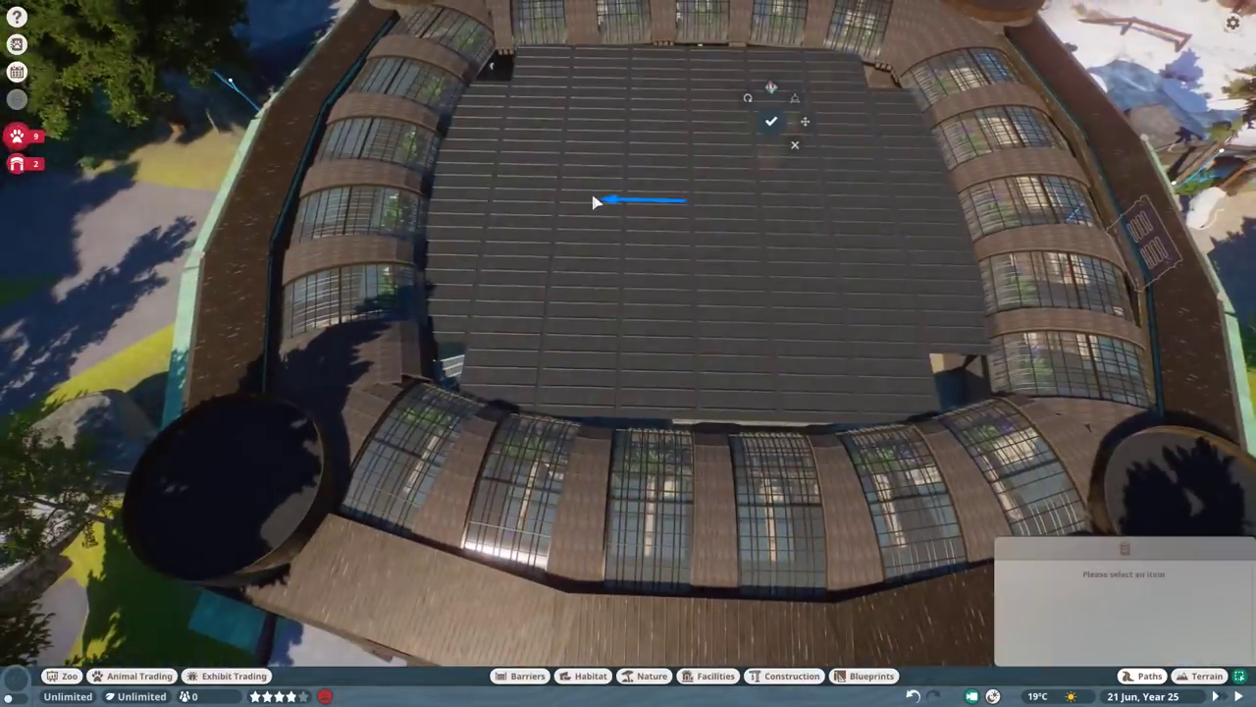
{"action": "scroll", "coordinate": [563, 294], "scroll_direction": "up", "scroll_amount": 4}
{"action": "key", "text": "p"}
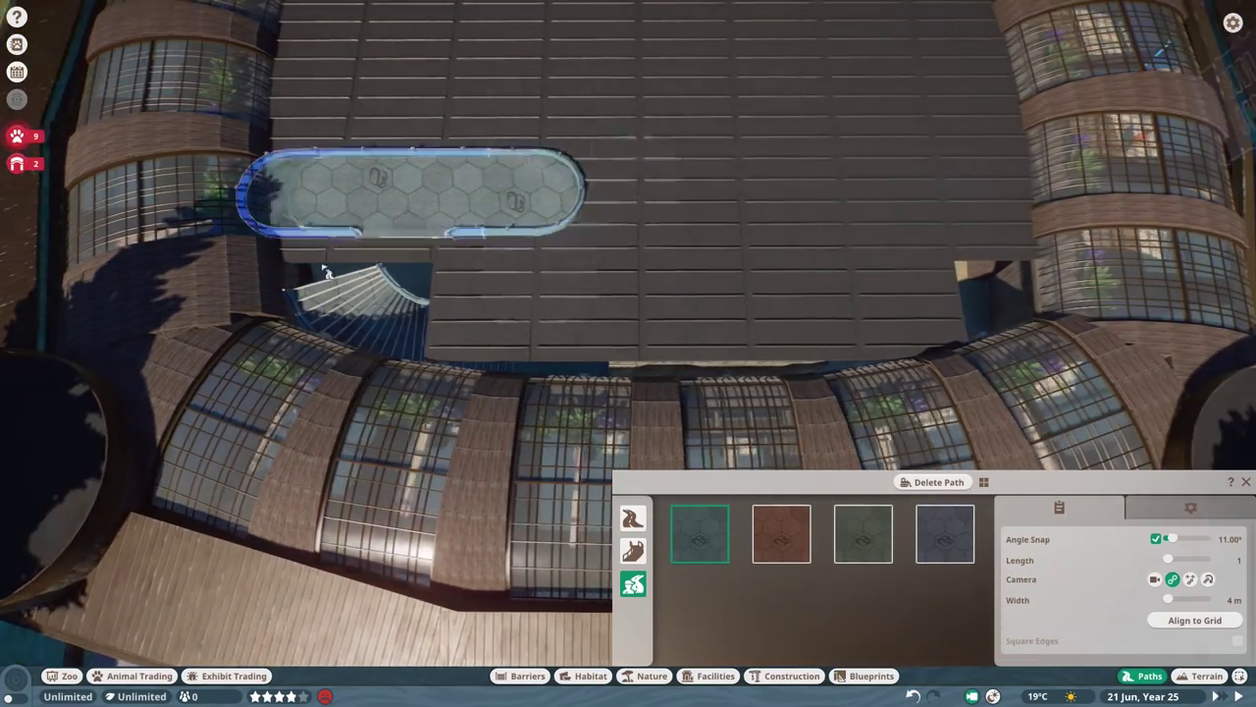
{"action": "key", "text": "a"}
{"action": "scroll", "coordinate": [458, 283], "scroll_direction": "down", "scroll_amount": 3}
{"action": "scroll", "coordinate": [457, 284], "scroll_direction": "up", "scroll_amount": 4}
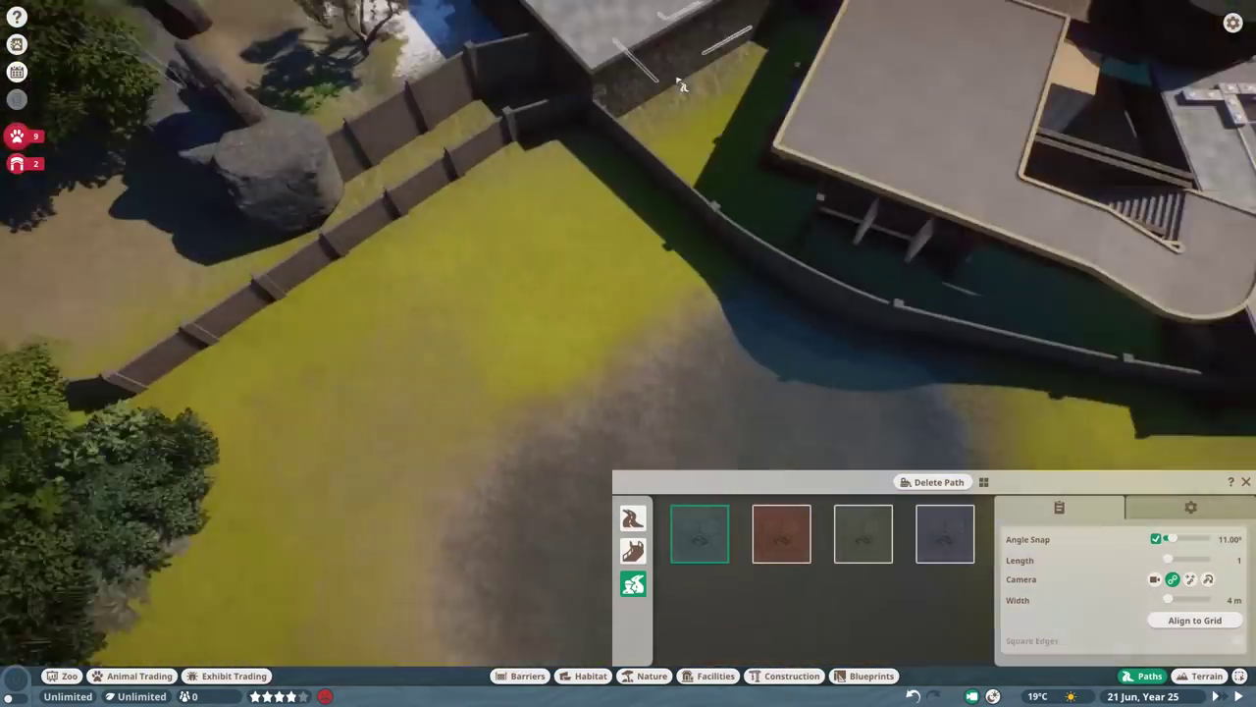
{"action": "key", "text": "w"}
{"action": "scroll", "coordinate": [506, 221], "scroll_direction": "up", "scroll_amount": 4}
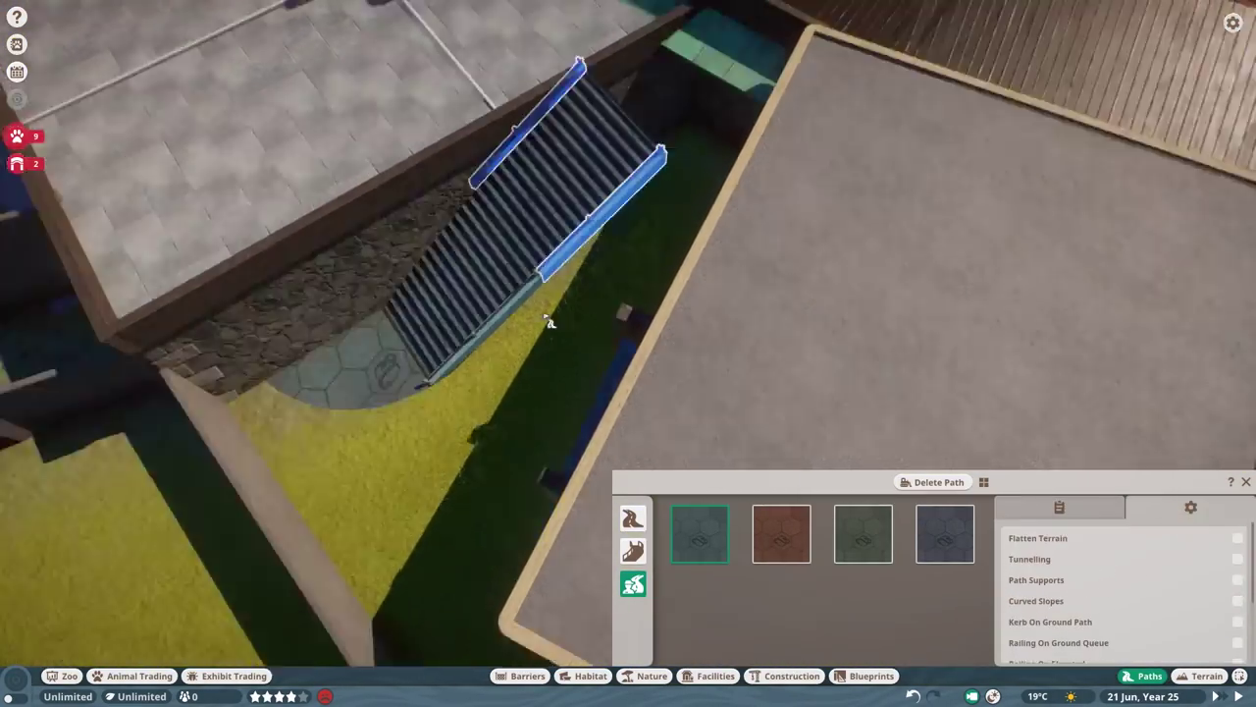
{"action": "key", "text": "e"}
{"action": "scroll", "coordinate": [617, 244], "scroll_direction": "down", "scroll_amount": 4}
{"action": "scroll", "coordinate": [614, 225], "scroll_direction": "down", "scroll_amount": 2}
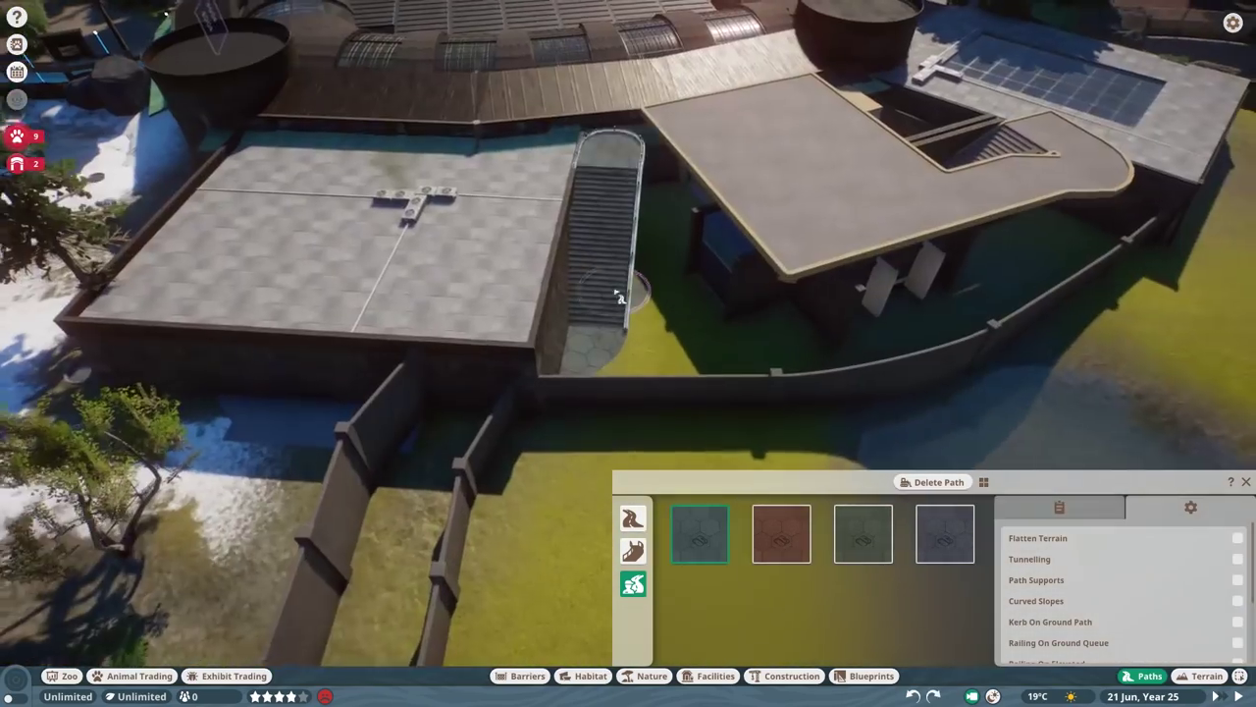
{"action": "scroll", "coordinate": [614, 222], "scroll_direction": "up", "scroll_amount": 1}
{"action": "scroll", "coordinate": [613, 223], "scroll_direction": "down", "scroll_amount": 3}
{"action": "scroll", "coordinate": [517, 270], "scroll_direction": "up", "scroll_amount": 5}
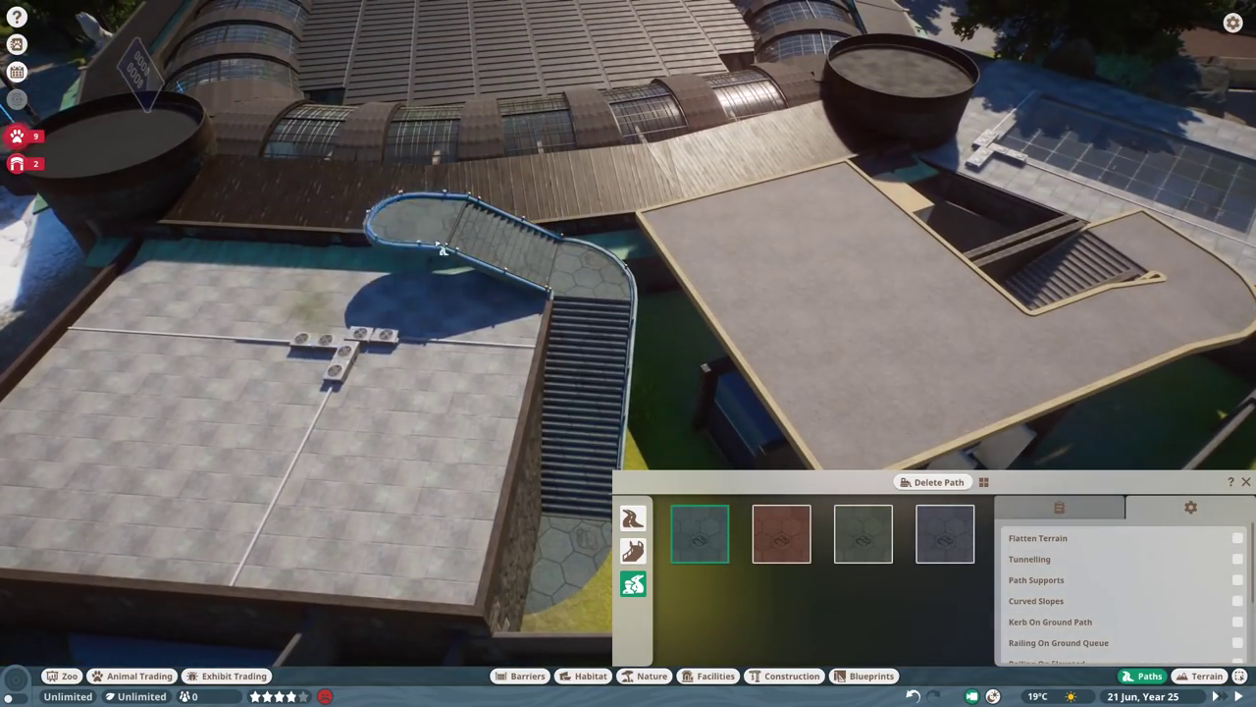
{"action": "scroll", "coordinate": [443, 250], "scroll_direction": "down", "scroll_amount": 5}
{"action": "scroll", "coordinate": [569, 196], "scroll_direction": "down", "scroll_amount": 3}
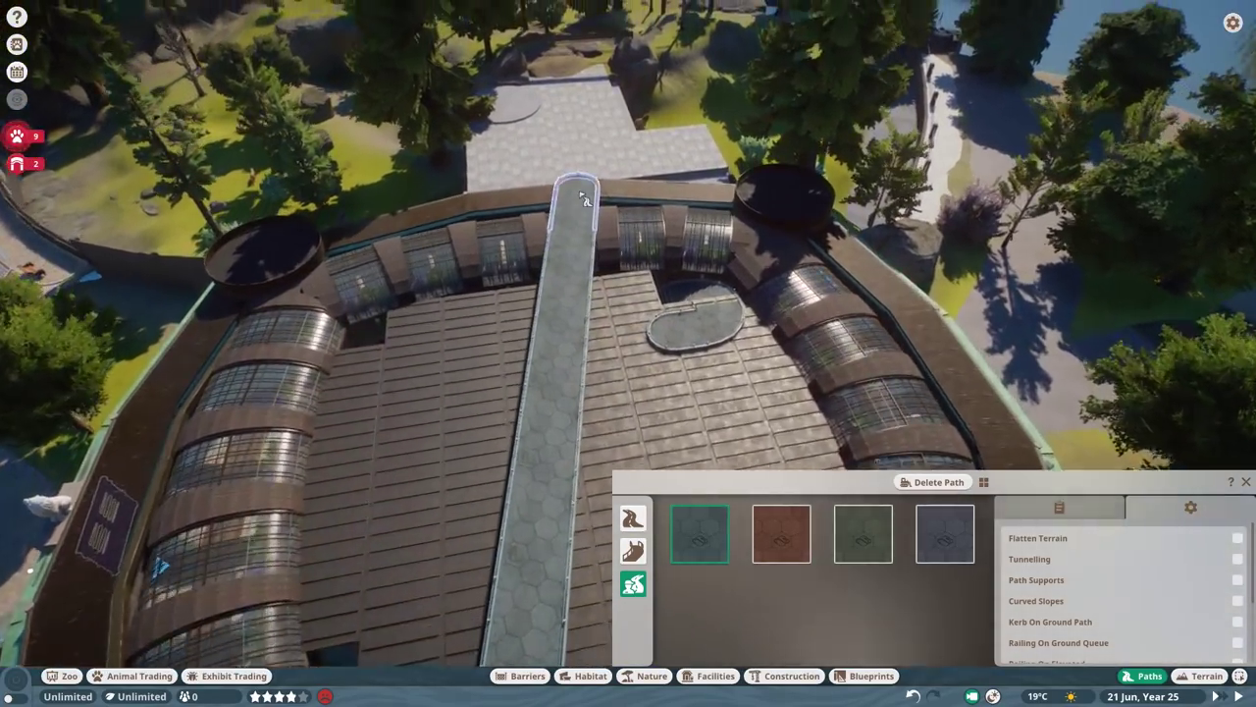
{"action": "key", "text": "e"}
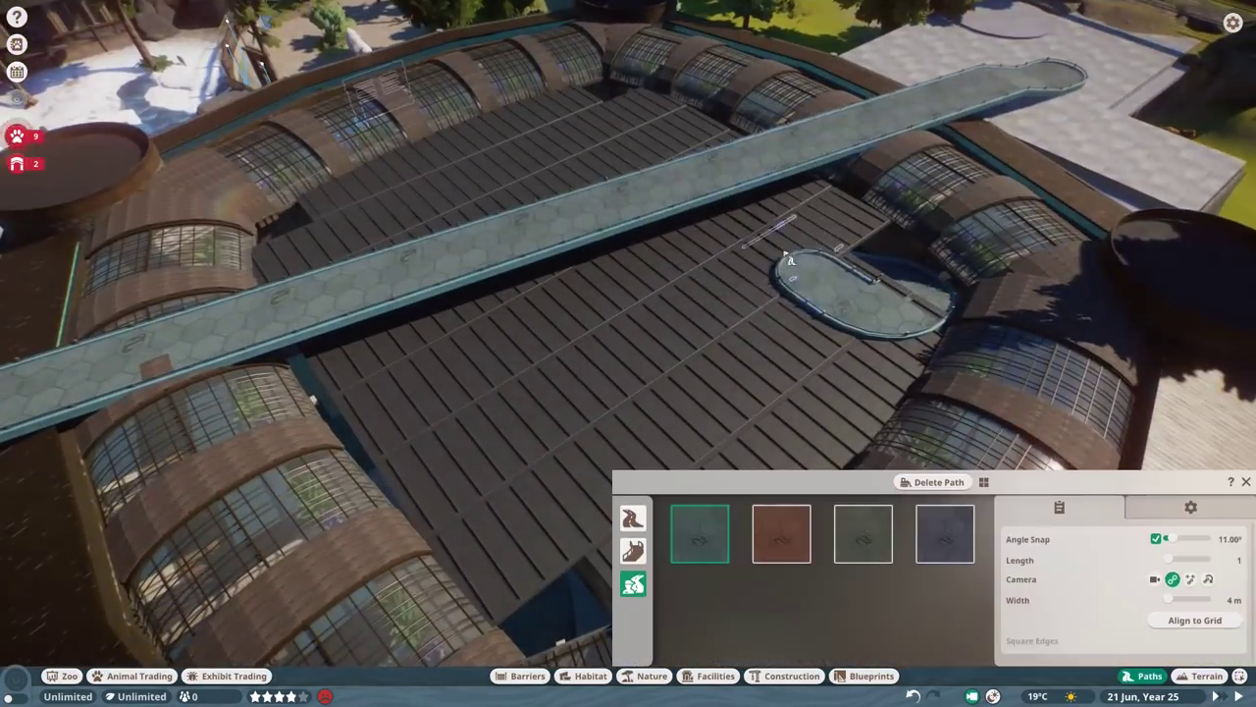
{"action": "key", "text": "Escape"}
{"action": "scroll", "coordinate": [665, 365], "scroll_direction": "down", "scroll_amount": 3}
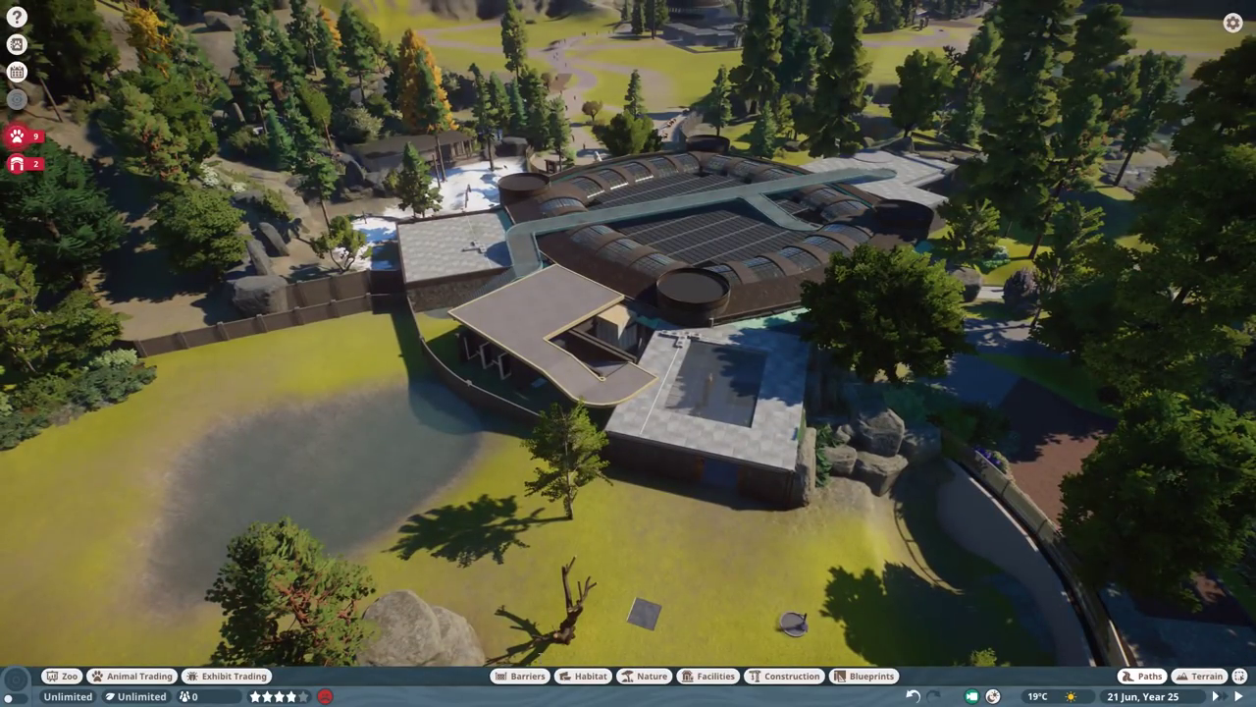
{"action": "scroll", "coordinate": [565, 329], "scroll_direction": "up", "scroll_amount": 5}
{"action": "scroll", "coordinate": [565, 329], "scroll_direction": "up", "scroll_amount": 5}
- Change the new barrier beside the walkway into a stone-brick wall
{"action": "left_click", "coordinate": [562, 334]}
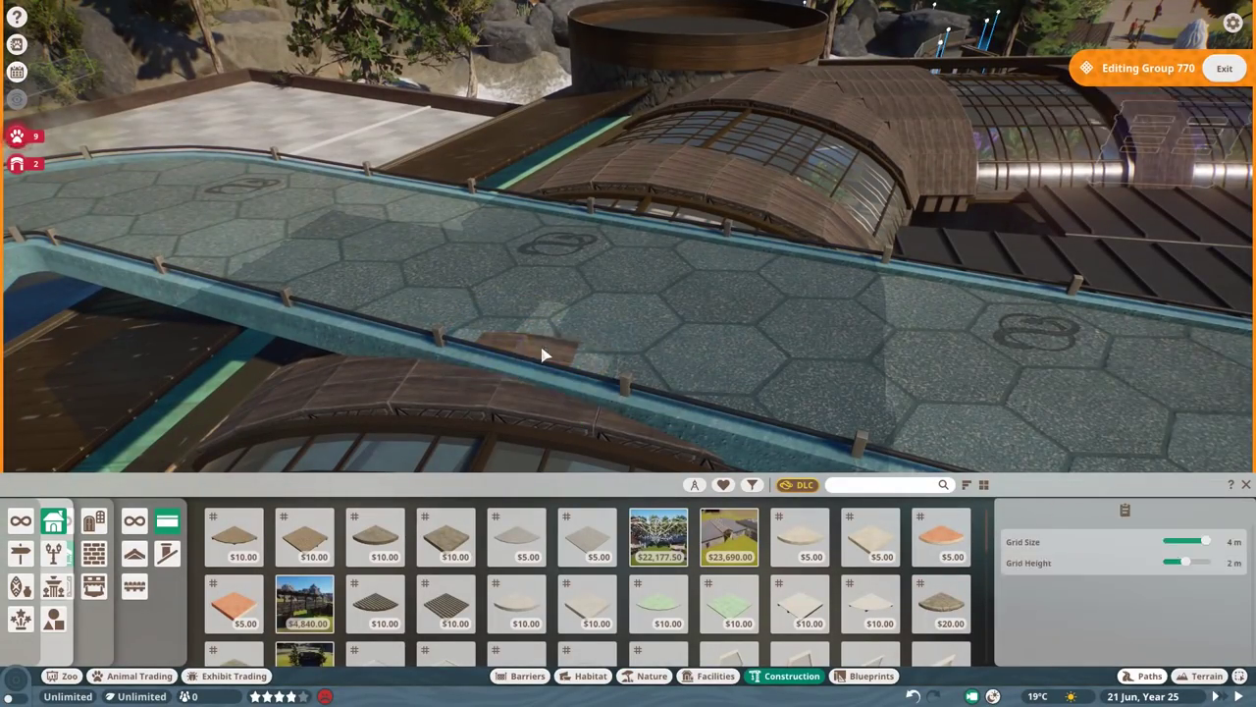
{"action": "key", "text": "e"}
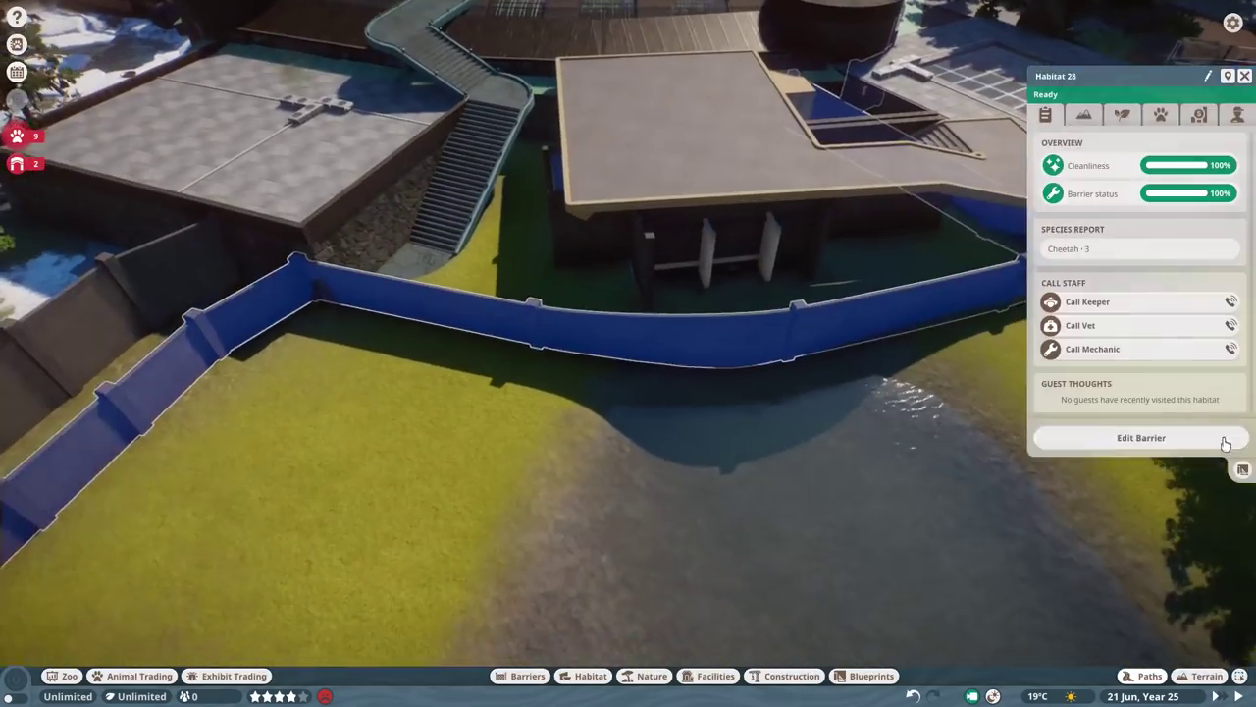
{"action": "left_click", "coordinate": [1225, 444]}
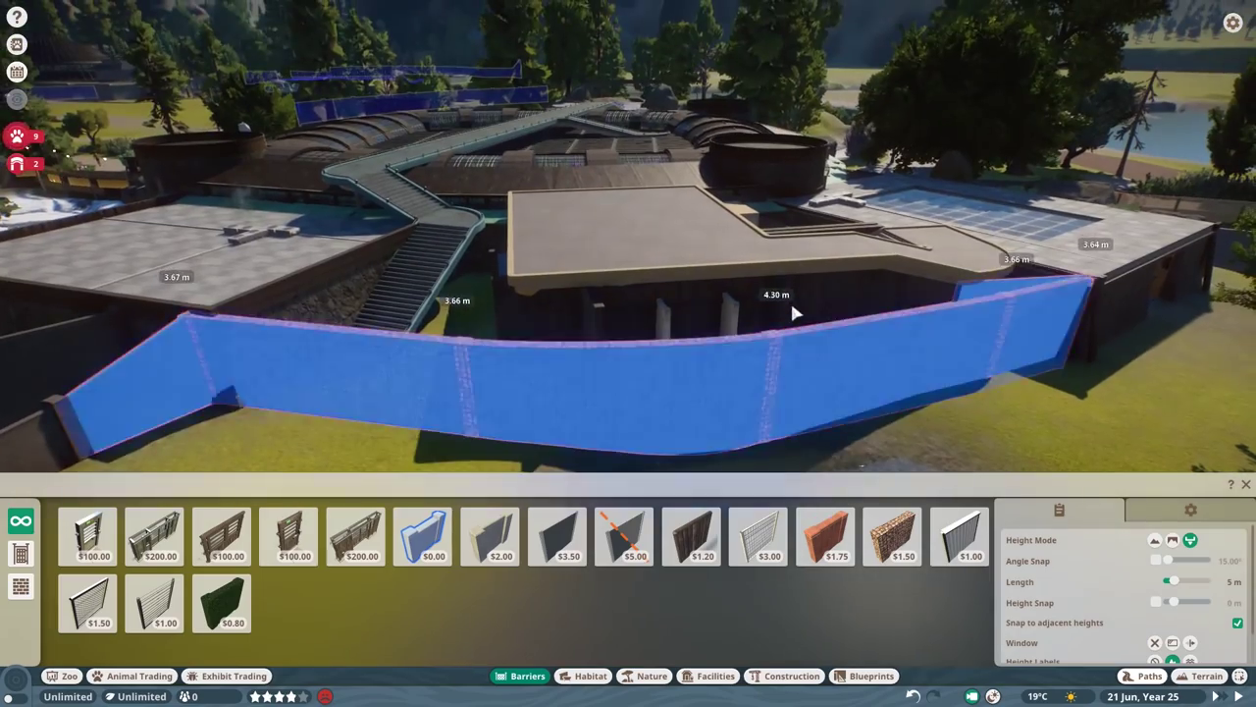
{"action": "left_click", "coordinate": [828, 533]}
- Place Stone Brick Wall Floor pieces extending the platform over the wall beside the stairs
{"action": "left_click", "coordinate": [494, 375]}
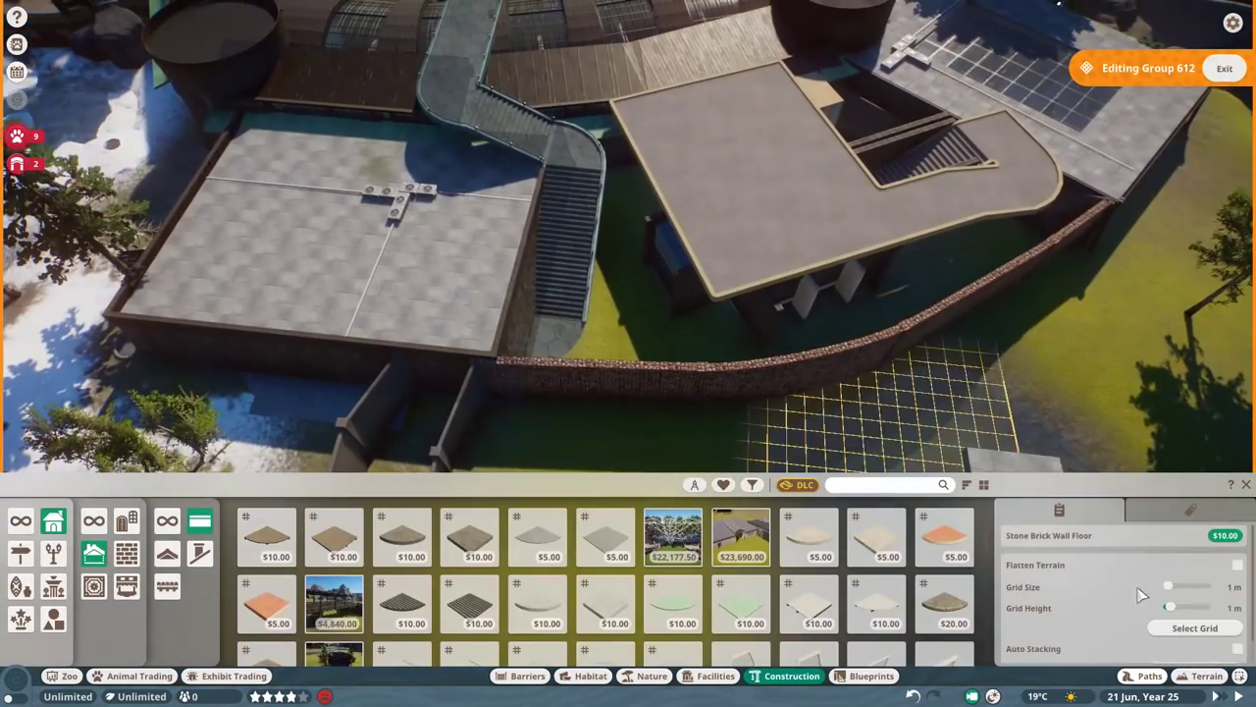
{"action": "scroll", "coordinate": [577, 179], "scroll_direction": "up", "scroll_amount": 3}
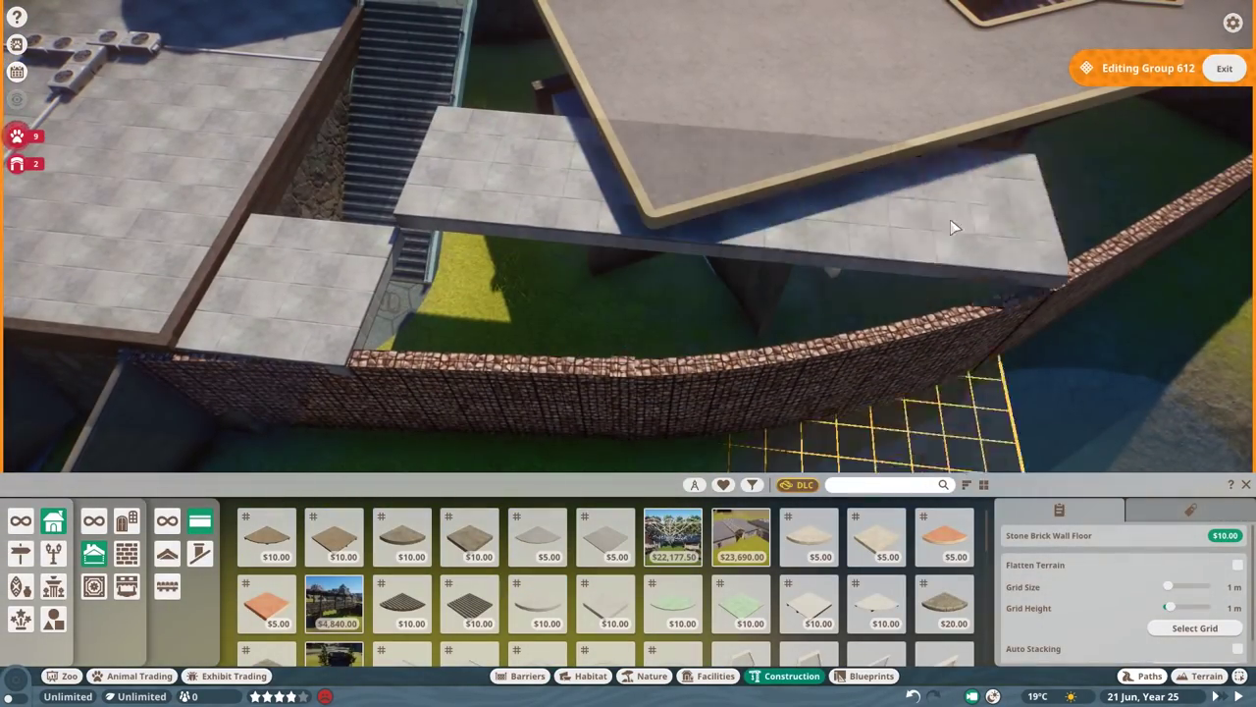
{"action": "key", "text": "d"}
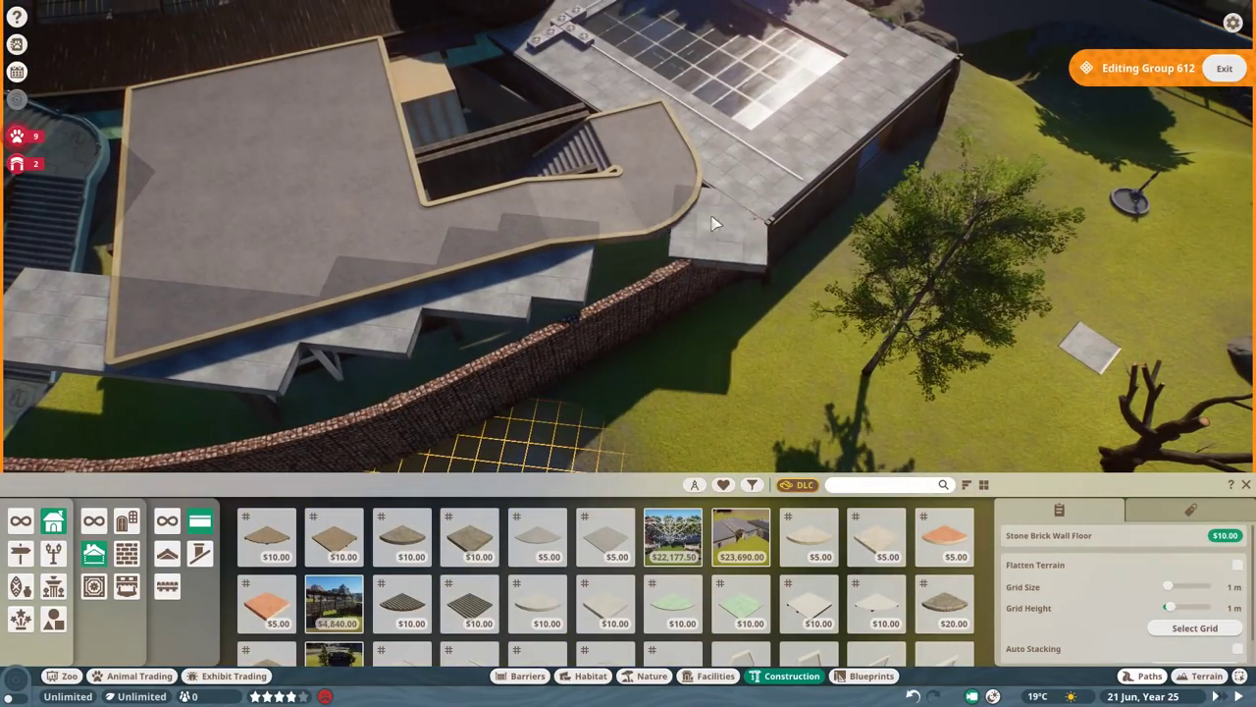
{"action": "left_click", "coordinate": [714, 224]}
{"action": "scroll", "coordinate": [575, 266], "scroll_direction": "up", "scroll_amount": 3}
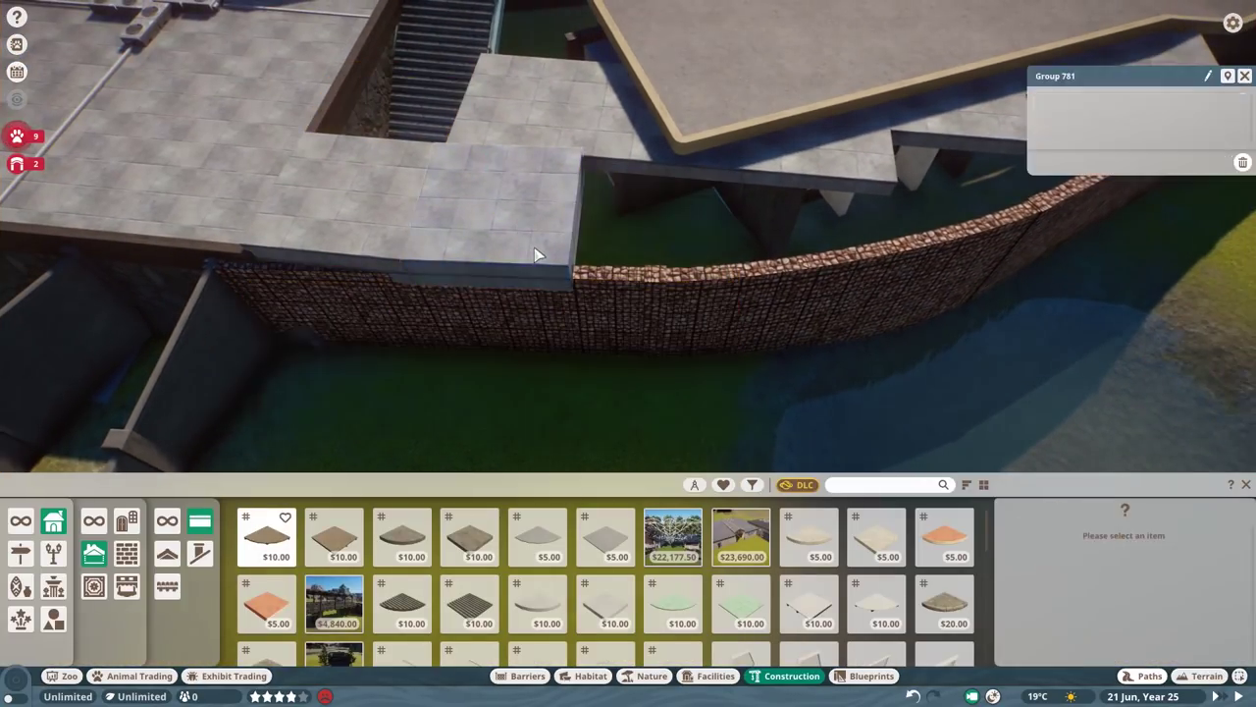
{"action": "left_click", "coordinate": [642, 303]}
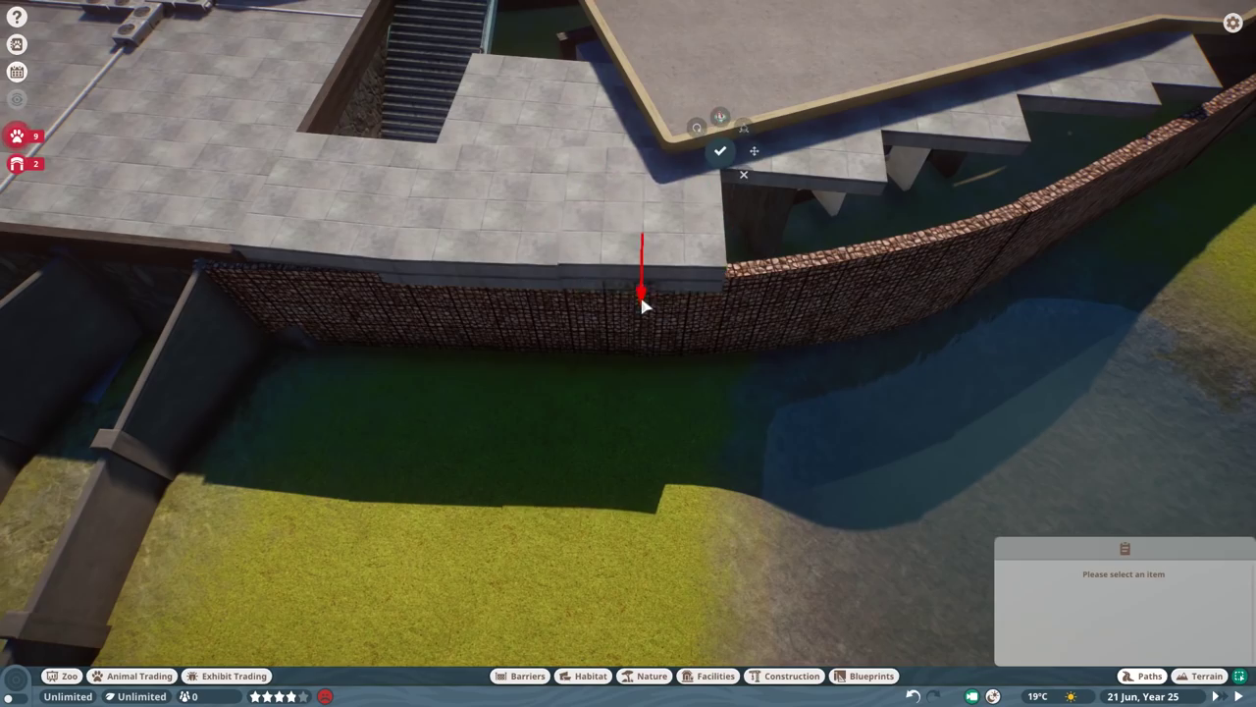
{"action": "key", "text": "q"}
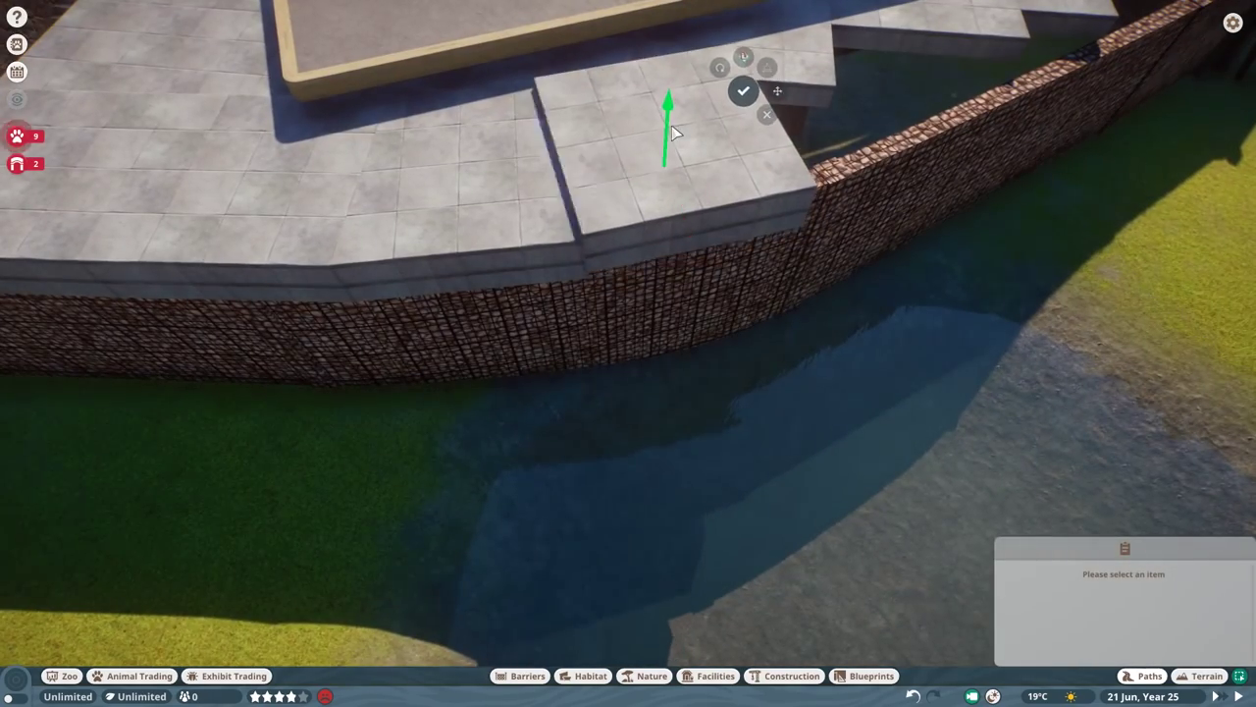
{"action": "scroll", "coordinate": [686, 225], "scroll_direction": "down", "scroll_amount": 3}
{"action": "scroll", "coordinate": [717, 274], "scroll_direction": "up", "scroll_amount": 3}
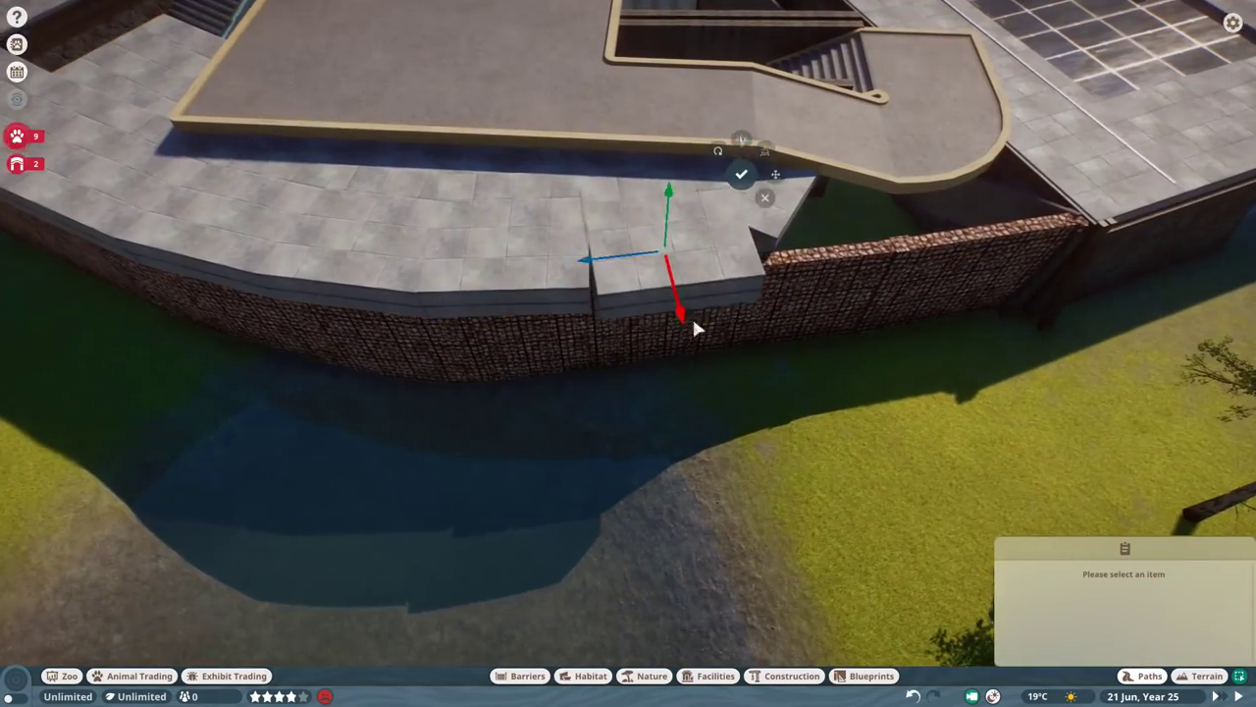
{"action": "scroll", "coordinate": [603, 215], "scroll_direction": "up", "scroll_amount": 3}
{"action": "scroll", "coordinate": [616, 252], "scroll_direction": "down", "scroll_amount": 2}
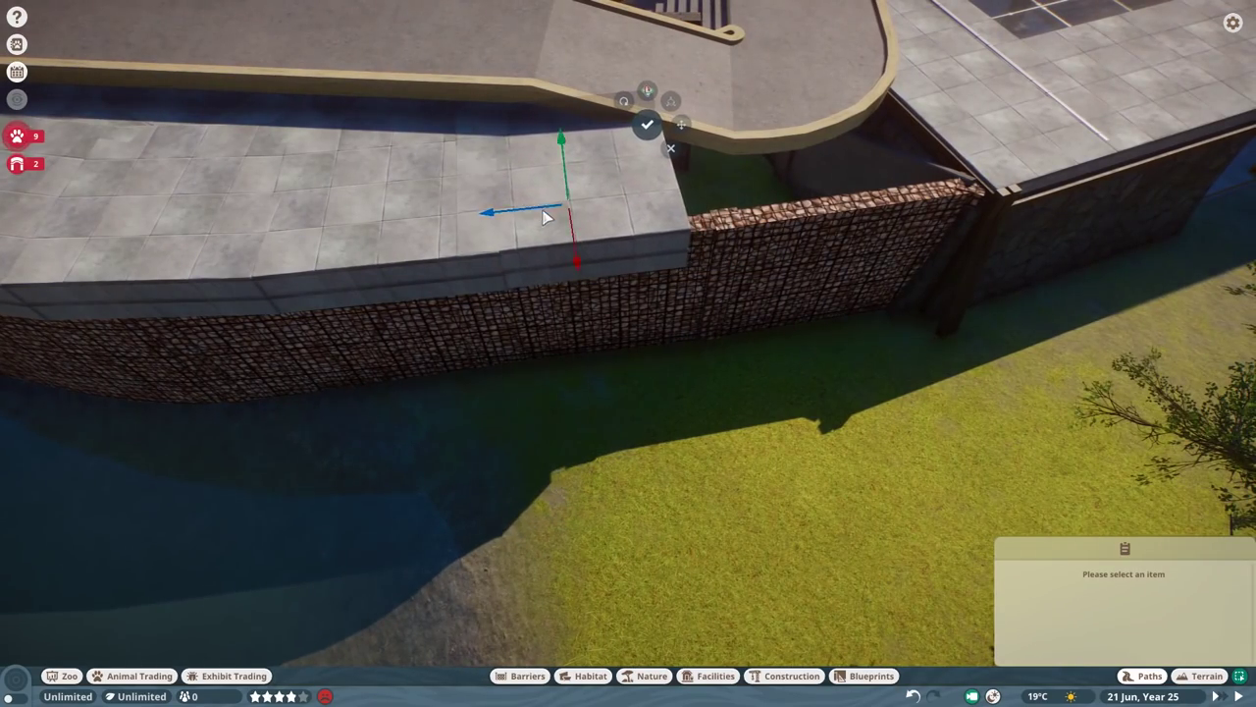
{"action": "key", "text": "q"}
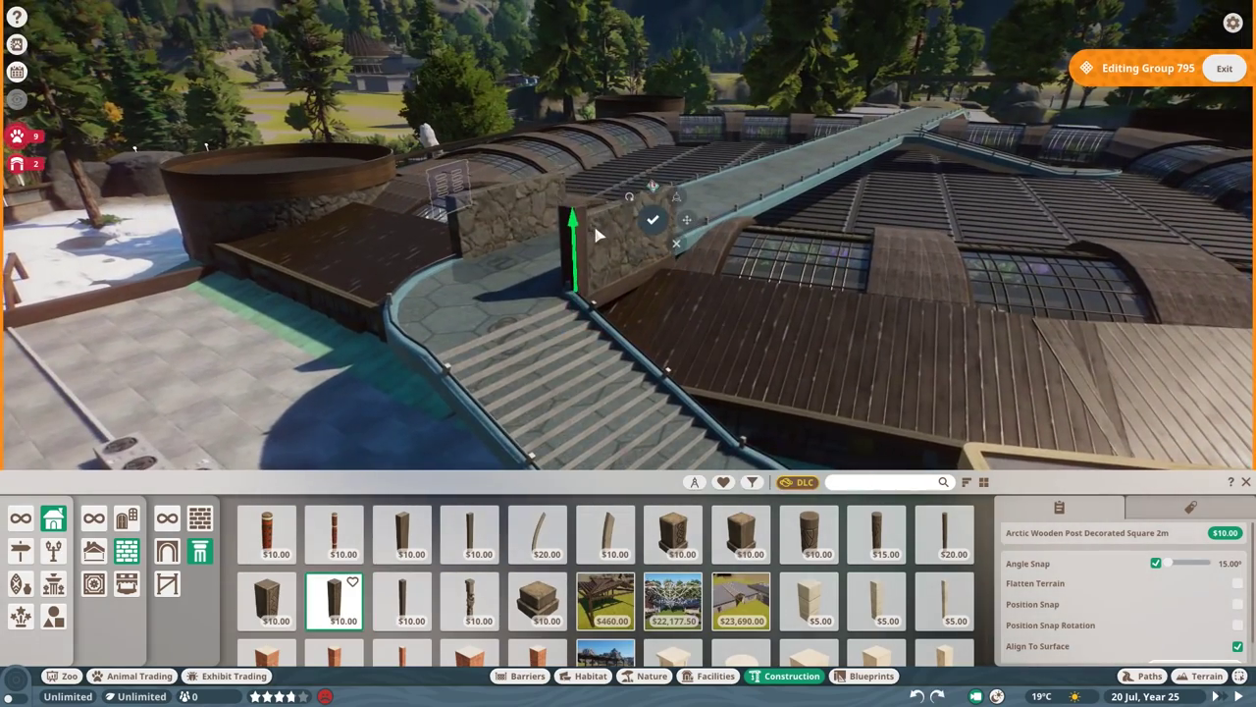
- Add Arctic Wooden Posts and Glass House Wall 1m panels on the stone walls
{"action": "left_click", "coordinate": [581, 373]}
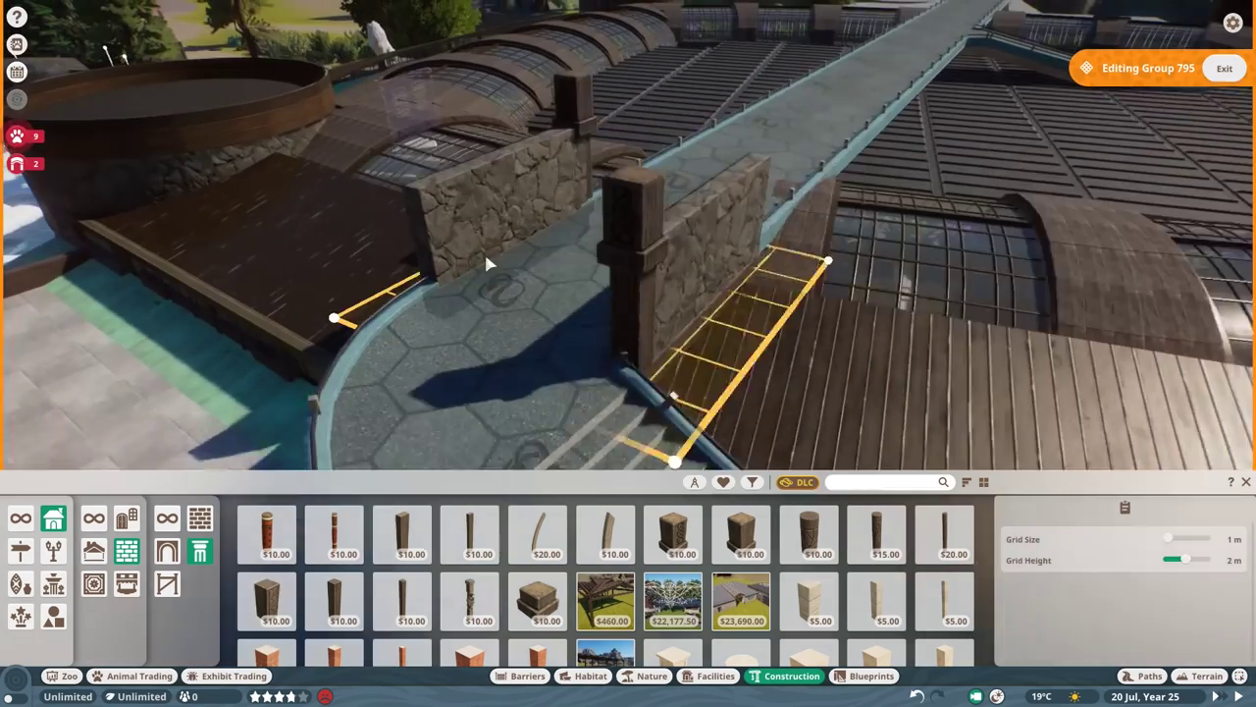
{"action": "left_click", "coordinate": [528, 304]}
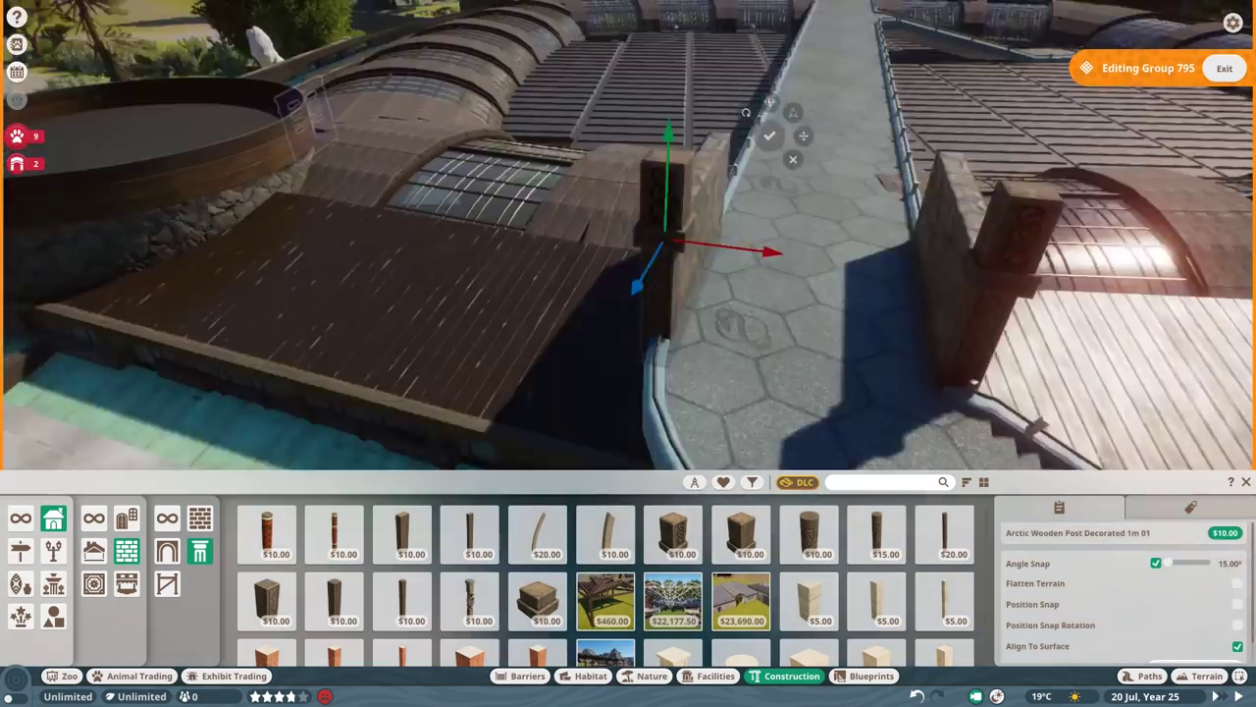
{"action": "left_click", "coordinate": [200, 518]}
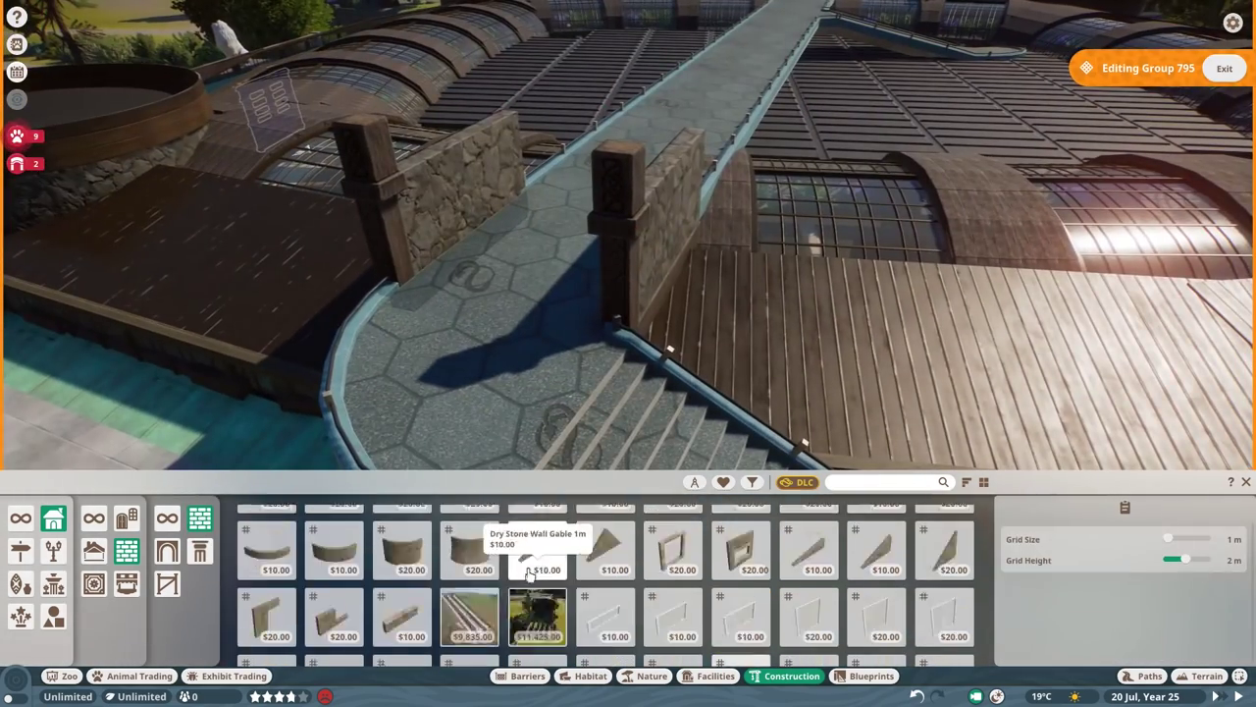
{"action": "left_click", "coordinate": [606, 525]}
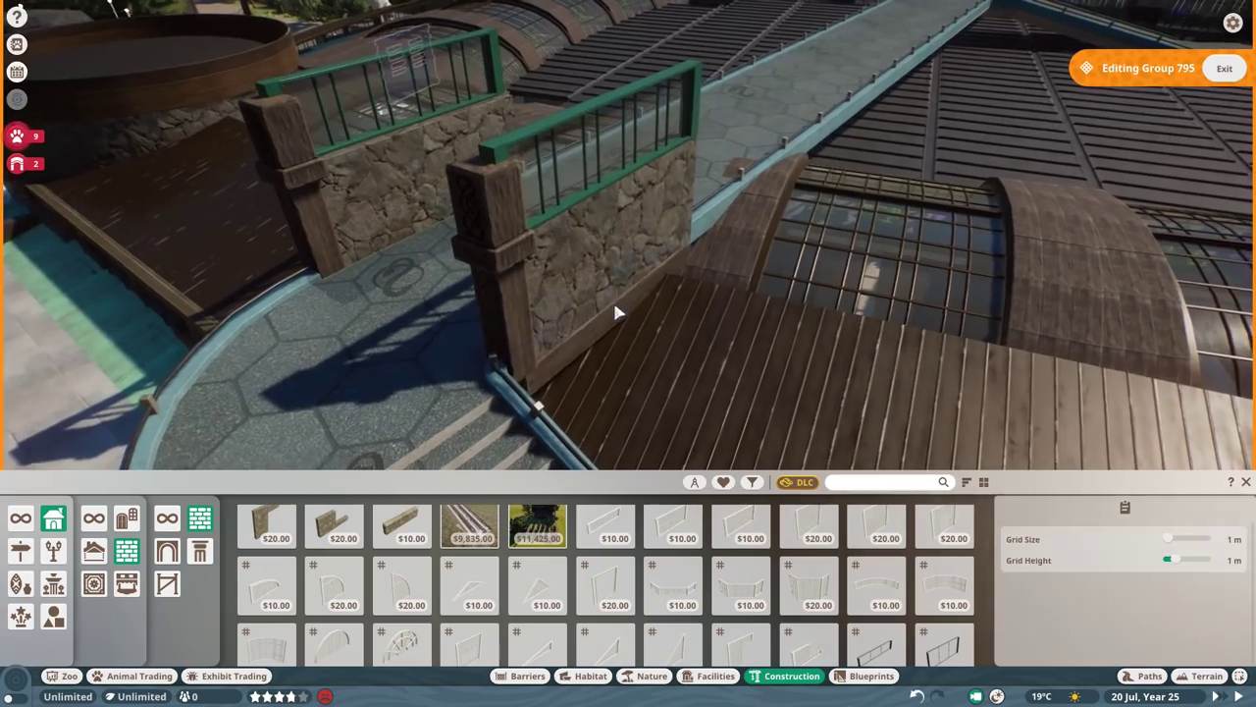
{"action": "left_click", "coordinate": [617, 308]}
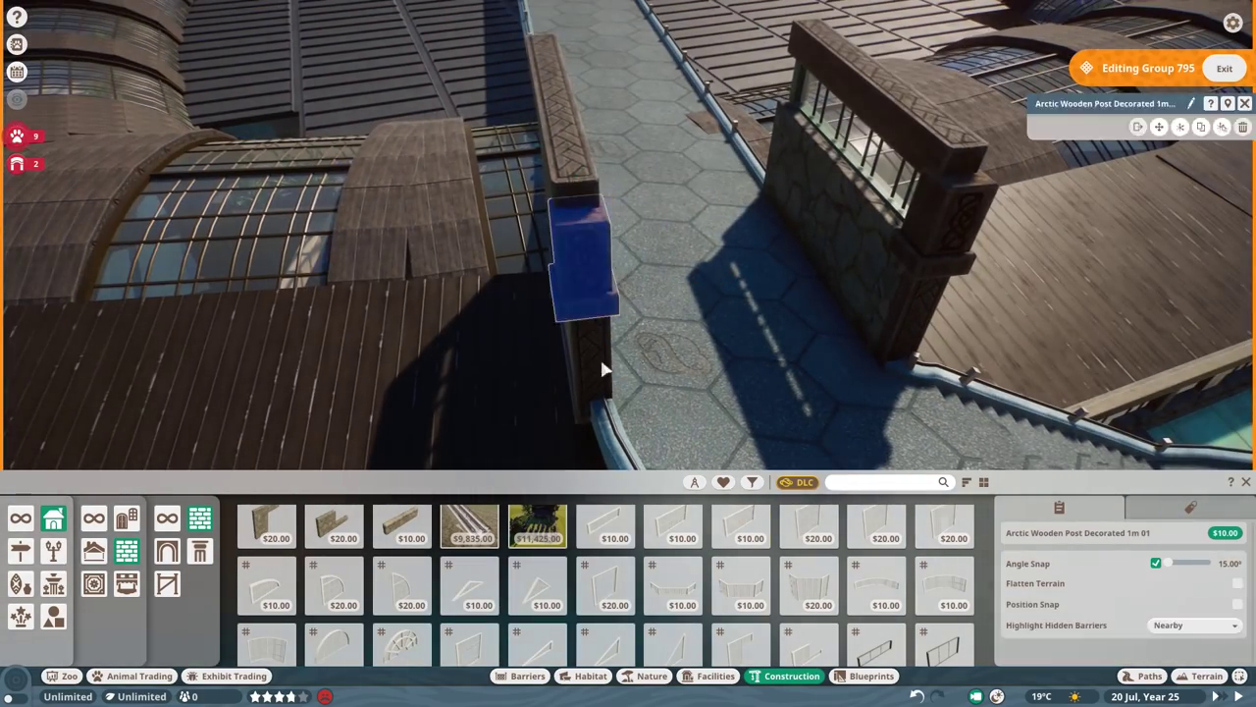
{"action": "key", "text": "Escape"}
- Cap the glass wall panel with a roof piece
{"action": "left_click", "coordinate": [93, 550]}
{"action": "scroll", "coordinate": [726, 589], "scroll_direction": "down", "scroll_amount": 2}
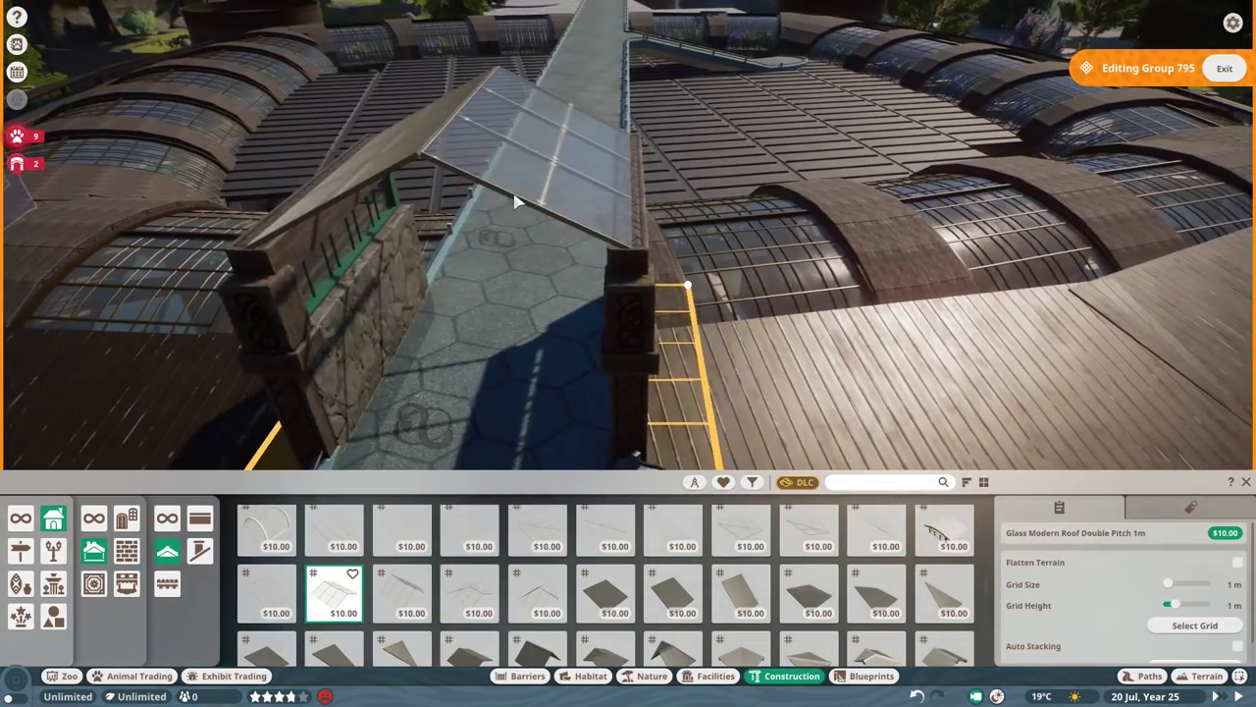
{"action": "left_click", "coordinate": [605, 530]}
{"action": "left_click", "coordinate": [449, 196]}
{"action": "key", "text": "Escape"}
- Pick a 4 m wooden post, drop it unplaced, and select the rooftop glass-wall group
{"action": "left_click", "coordinate": [199, 552]}
{"action": "left_click", "coordinate": [672, 636]}
{"action": "scroll", "coordinate": [947, 568], "scroll_direction": "up", "scroll_amount": 1}
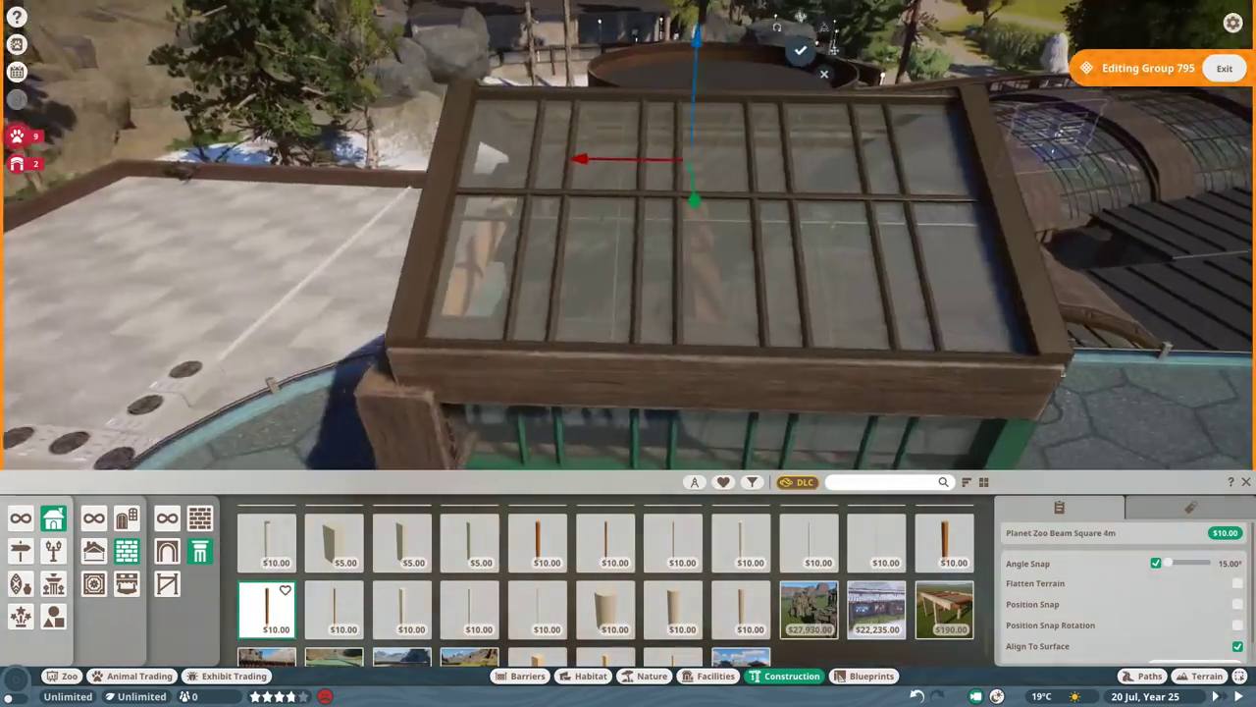
{"action": "right_click", "coordinate": [675, 247]}
{"action": "left_click", "coordinate": [675, 247]}
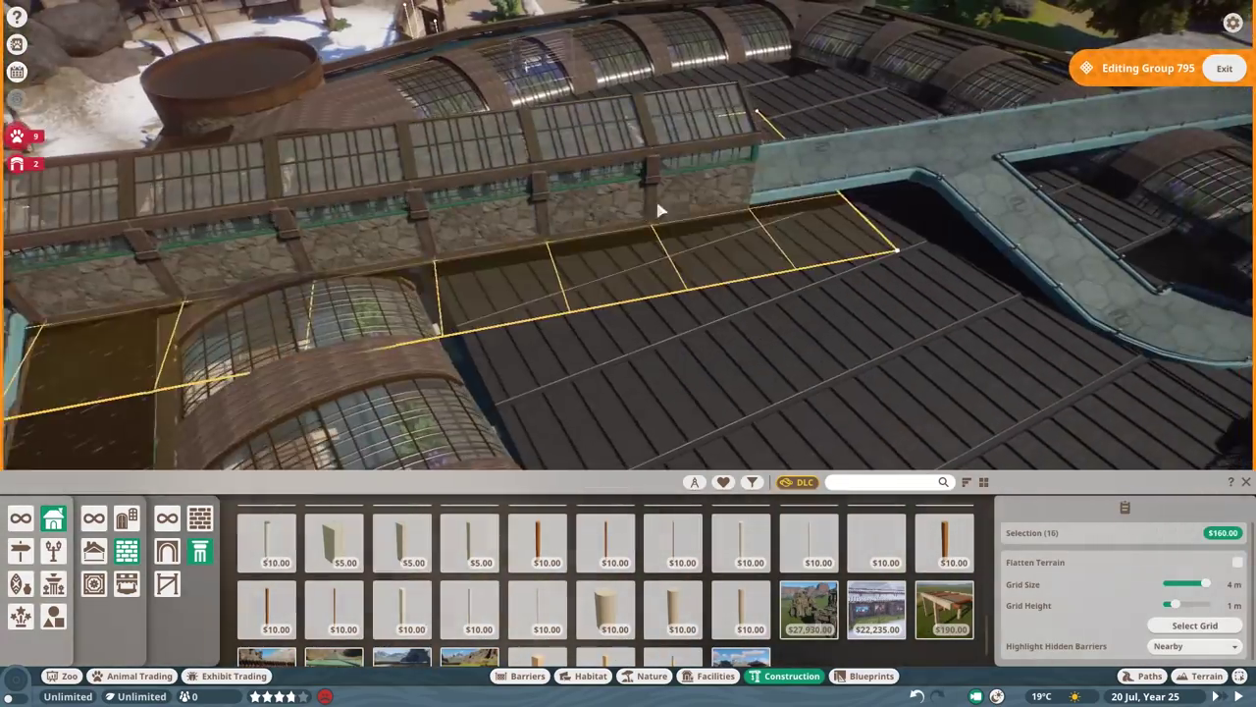
- Inspect the wooden posts by the stone wall, then clear the selection
{"action": "key", "text": "w"}
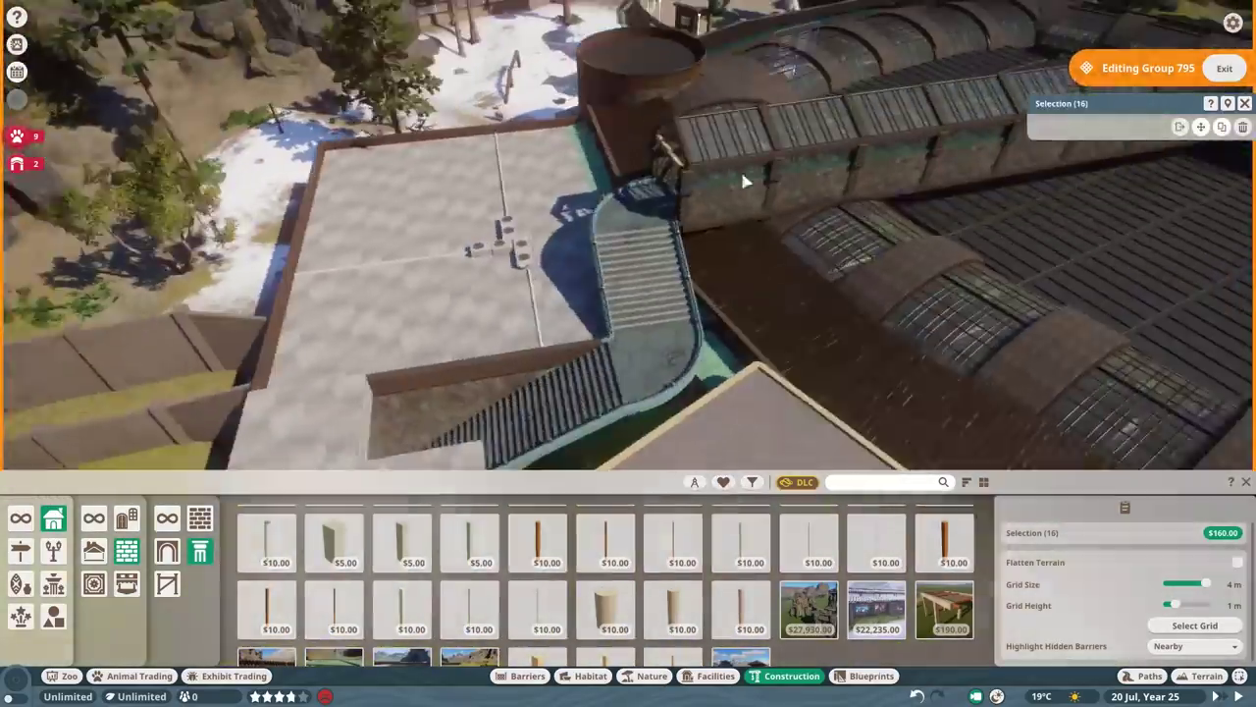
{"action": "key", "text": "w"}
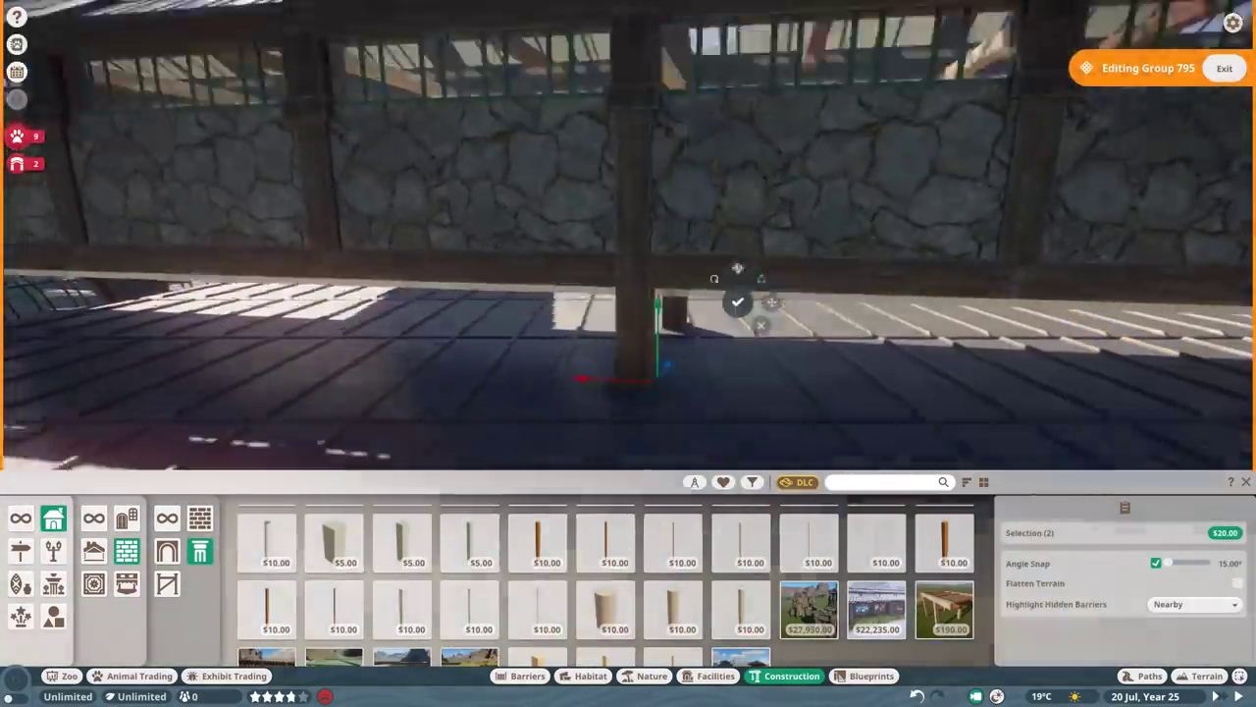
{"action": "left_click", "coordinate": [586, 310], "text": "ctrl"}
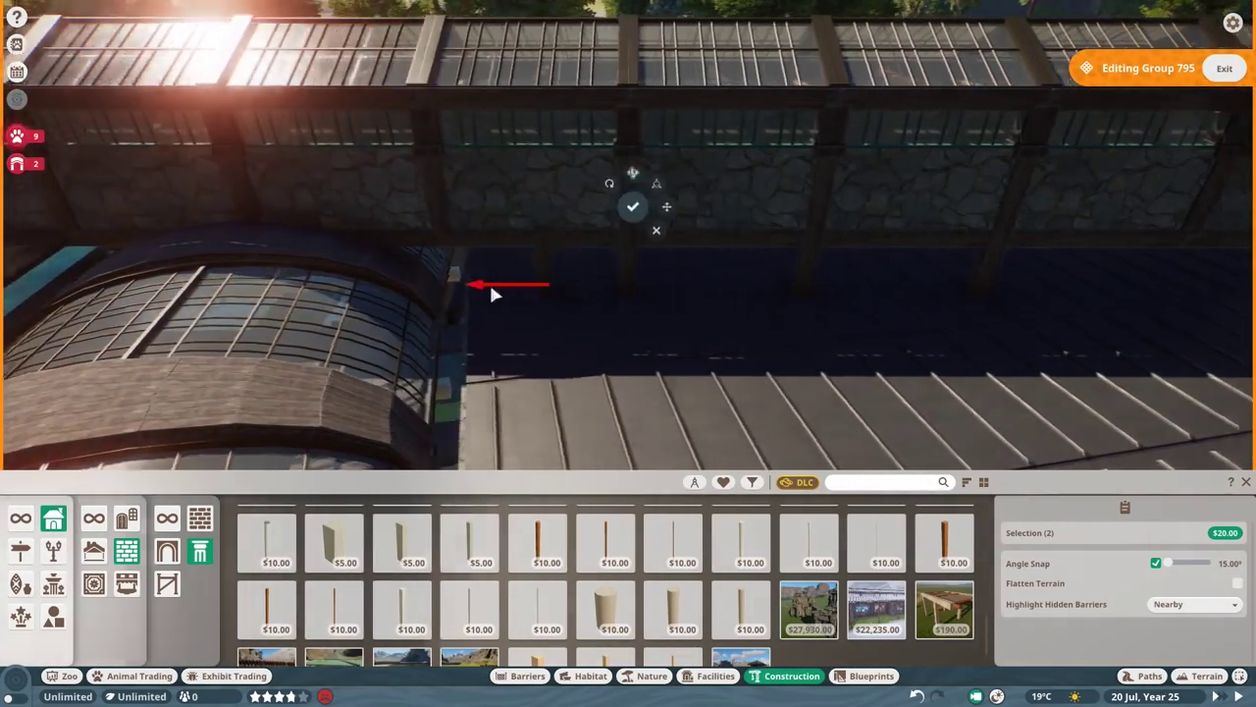
{"action": "key", "text": "q"}
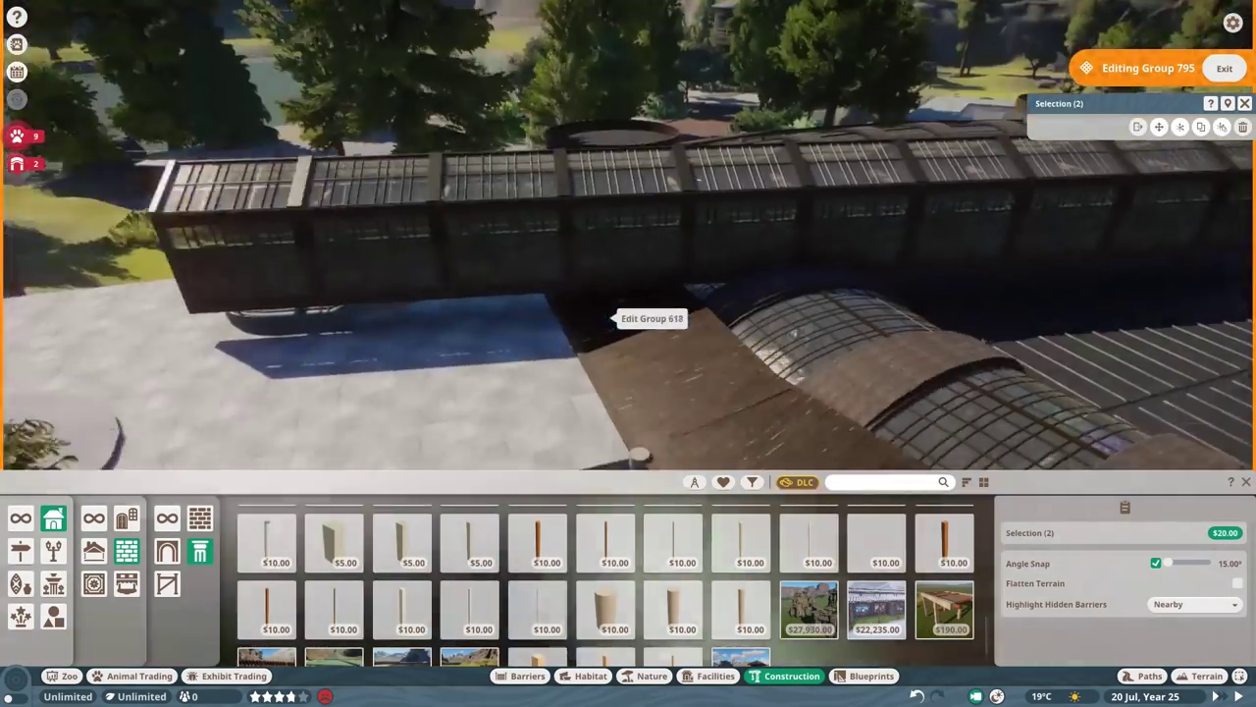
{"action": "left_click", "coordinate": [651, 285]}
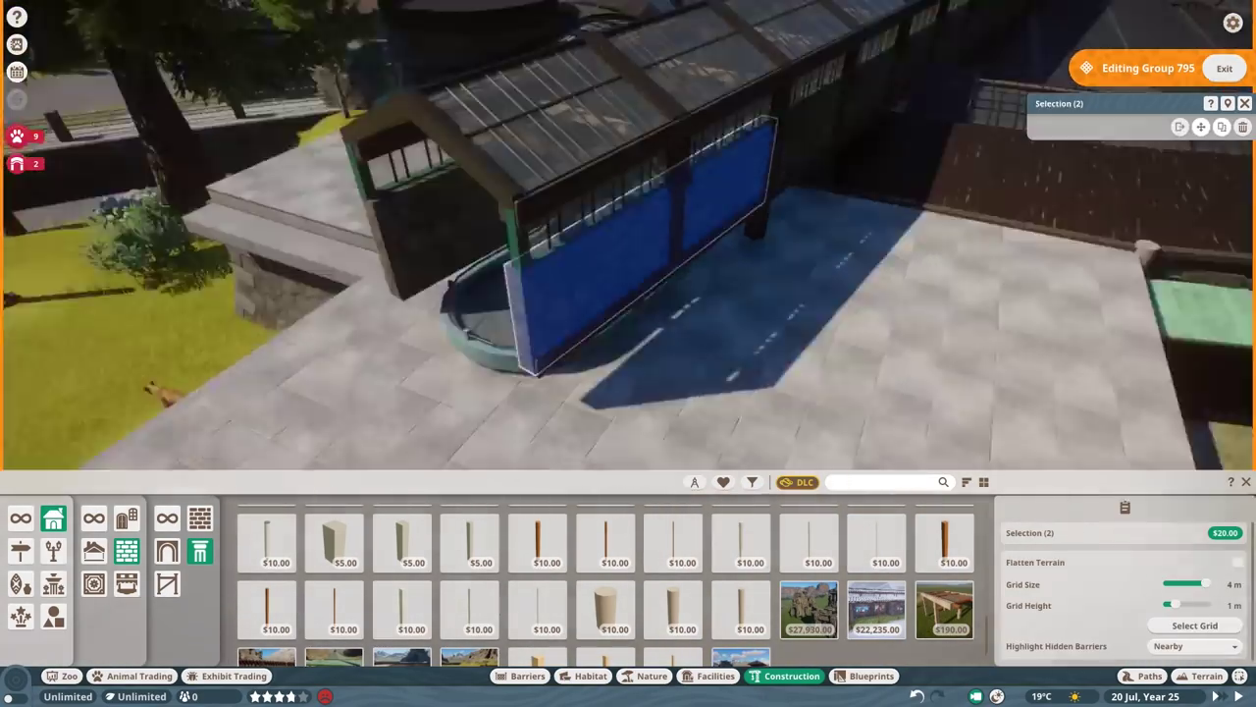
{"action": "left_click", "coordinate": [559, 214], "text": "ctrl"}
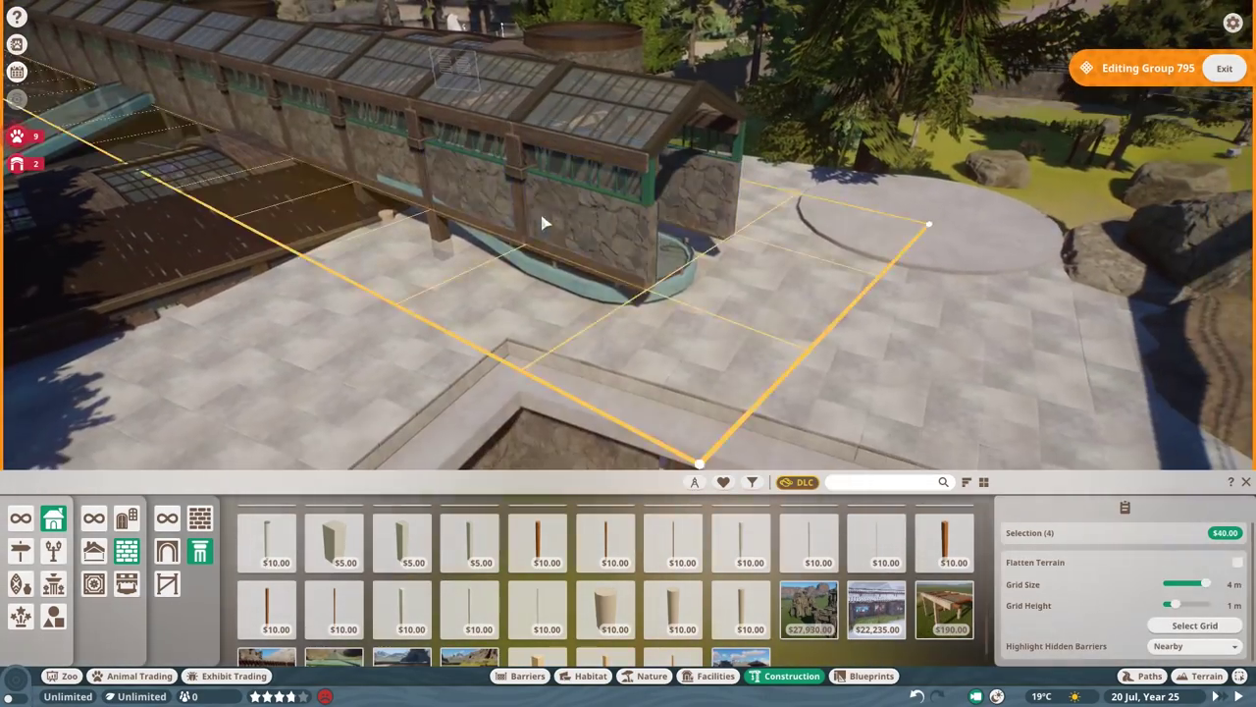
{"action": "key", "text": "Escape"}
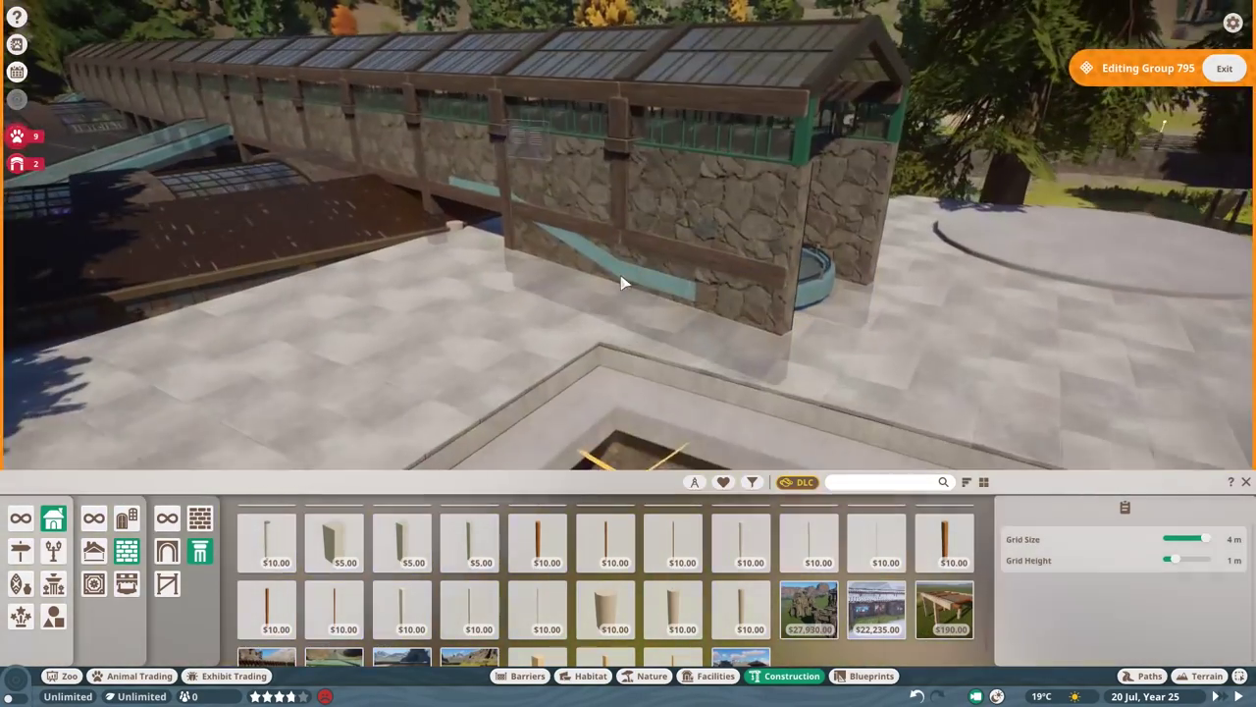
{"action": "key", "text": "Escape"}
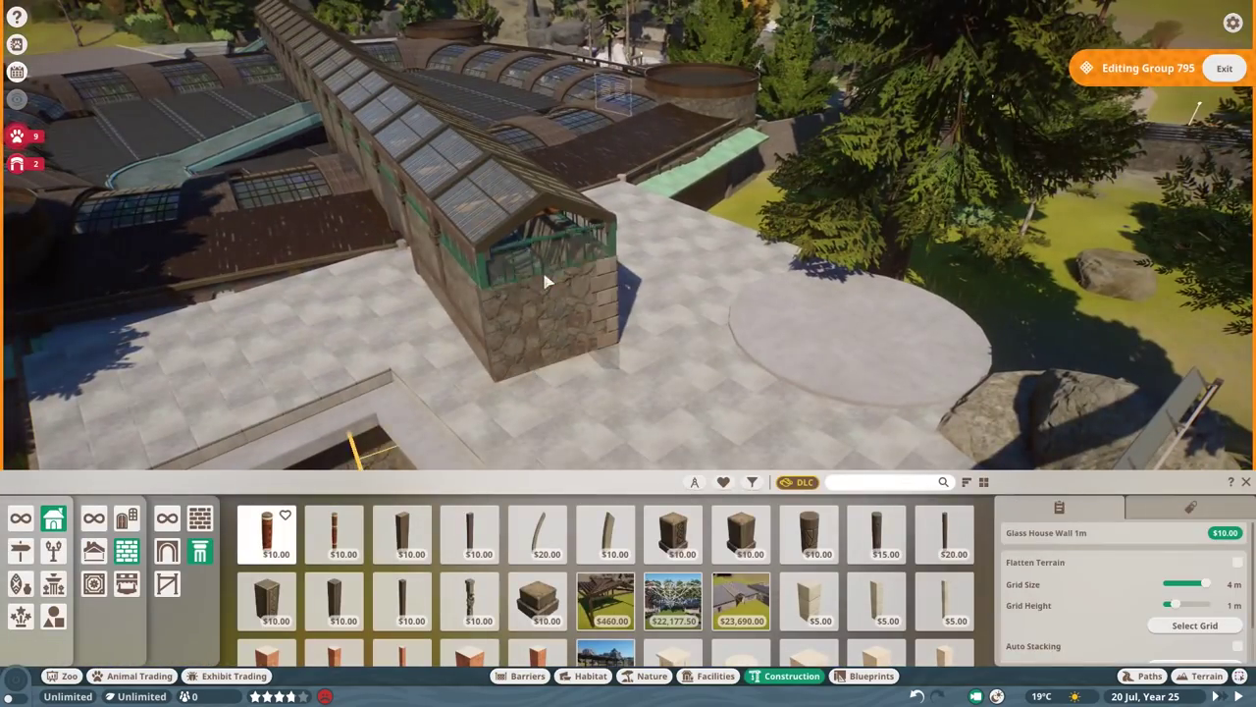
{"action": "scroll", "coordinate": [547, 282], "scroll_direction": "up", "scroll_amount": 3}
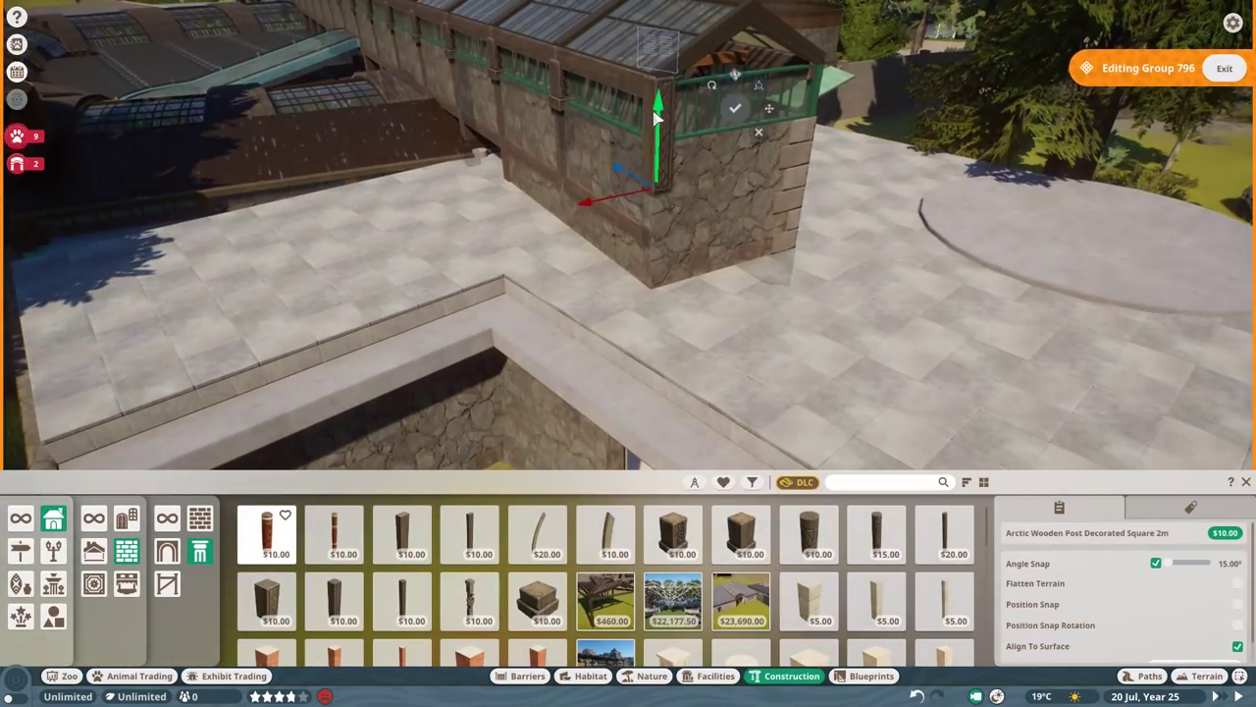
{"action": "key", "text": "e"}
{"action": "key", "text": "Escape"}
{"action": "scroll", "coordinate": [687, 234], "scroll_direction": "down", "scroll_amount": 5}
{"action": "scroll", "coordinate": [685, 240], "scroll_direction": "up", "scroll_amount": 5}
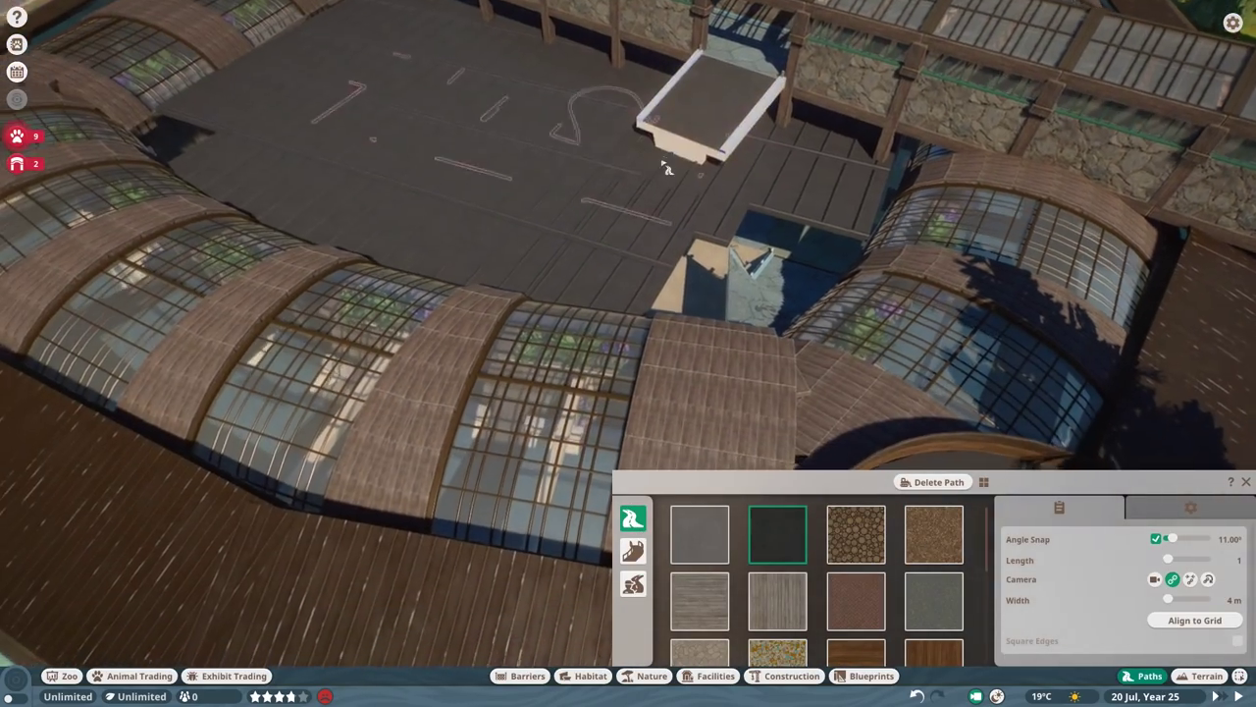
- Exit the Paths tool to view the curved rooftop ramp
{"action": "key", "text": "Escape"}
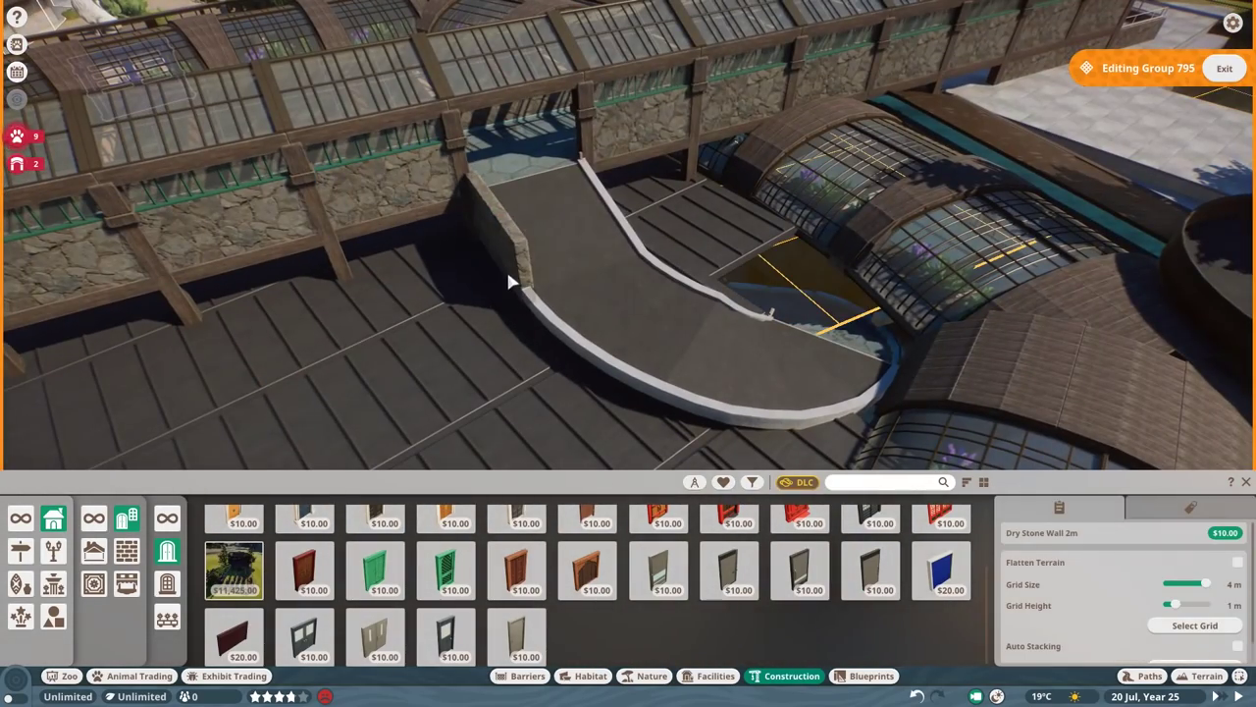
- Place a Dry Stone Wall 2m piece and move it to the ramp's inner curve
{"action": "left_click", "coordinate": [508, 282]}
{"action": "left_click", "coordinate": [523, 277]}
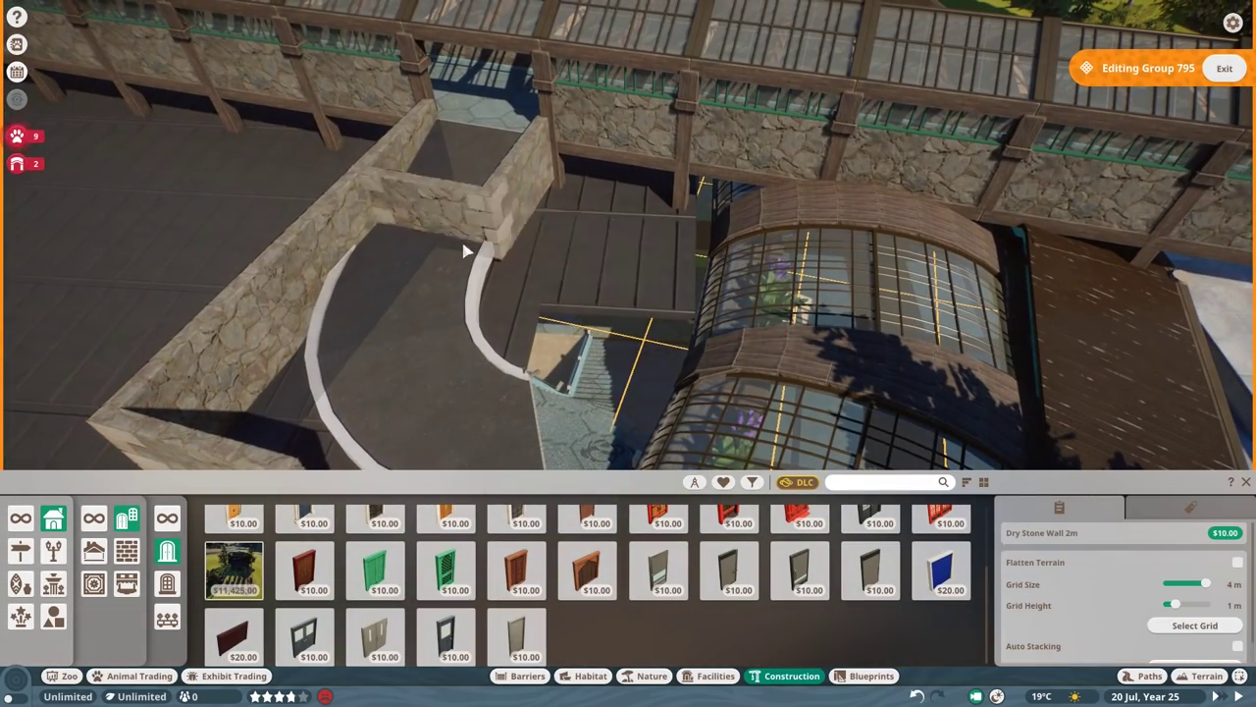
{"action": "left_click_drag", "start_coordinate": [468, 251], "coordinate": [633, 281]}
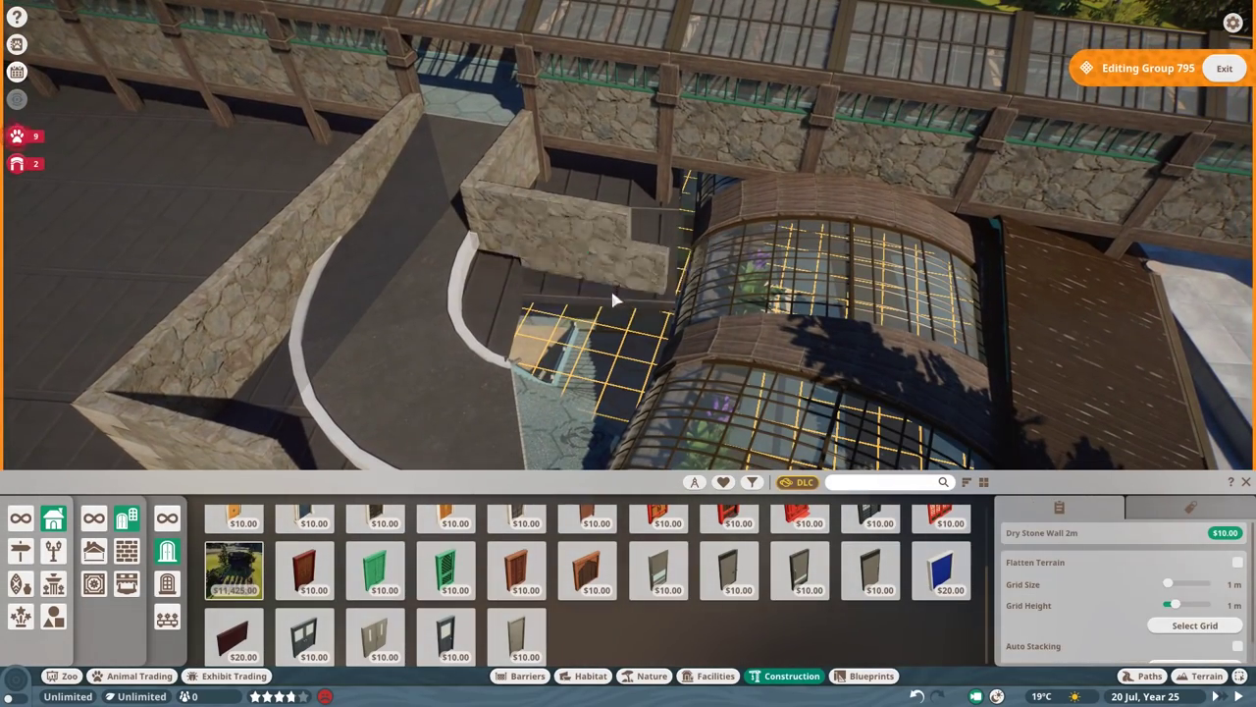
{"action": "left_click", "coordinate": [637, 237]}
{"action": "scroll", "coordinate": [699, 321], "scroll_direction": "down", "scroll_amount": 3}
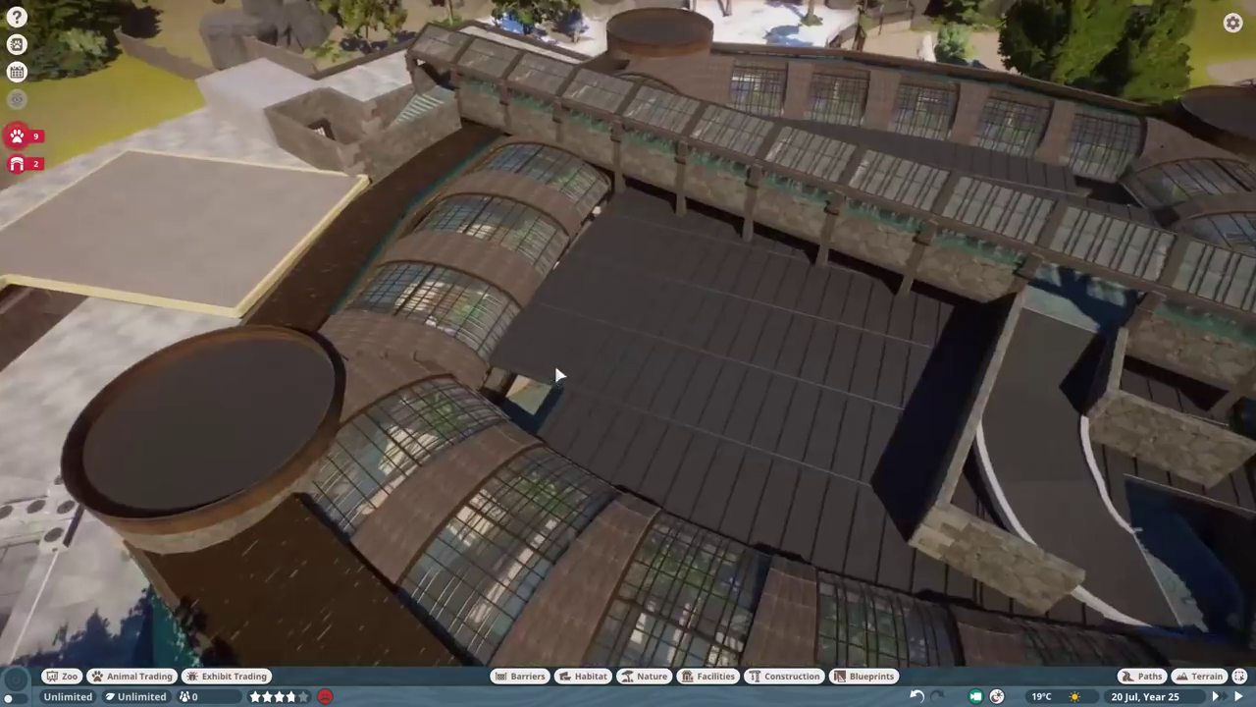
- Select the glass tower group and pick a straight 4m mulch patch
{"action": "left_click", "coordinate": [561, 367]}
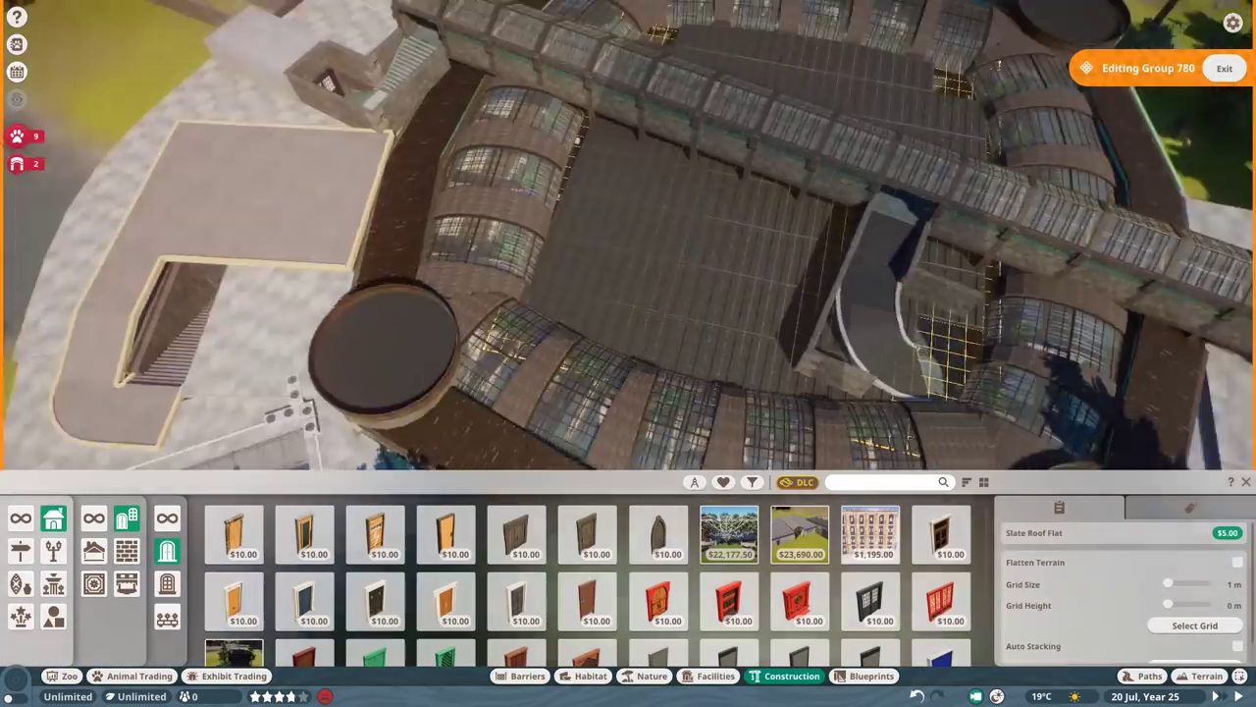
{"action": "key", "text": "q"}
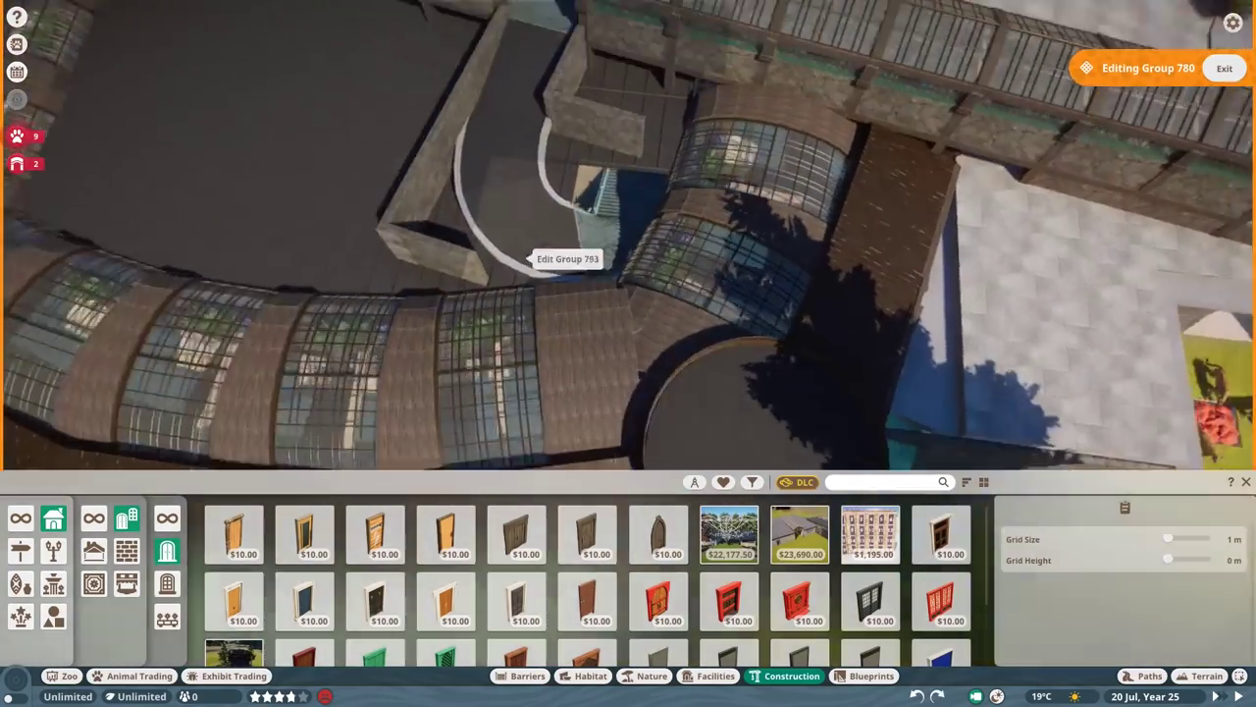
{"action": "key", "text": "n"}
{"action": "scroll", "coordinate": [326, 567], "scroll_direction": "down", "scroll_amount": 5}
{"action": "left_click", "coordinate": [229, 623]}
{"action": "scroll", "coordinate": [488, 285], "scroll_direction": "up", "scroll_amount": 5}
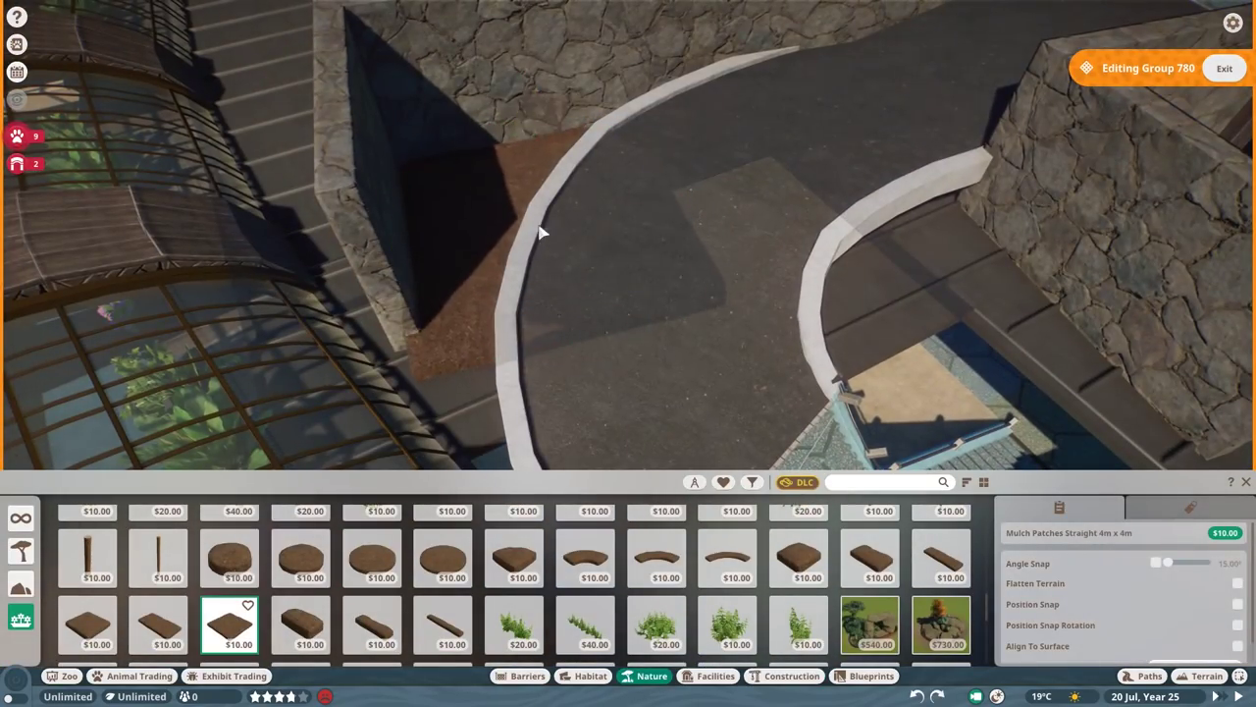
- Lay mulch on the stone planter and place tan Temperate Rocks beside the curved path
{"action": "key", "text": "q"}
{"action": "left_click", "coordinate": [677, 316]}
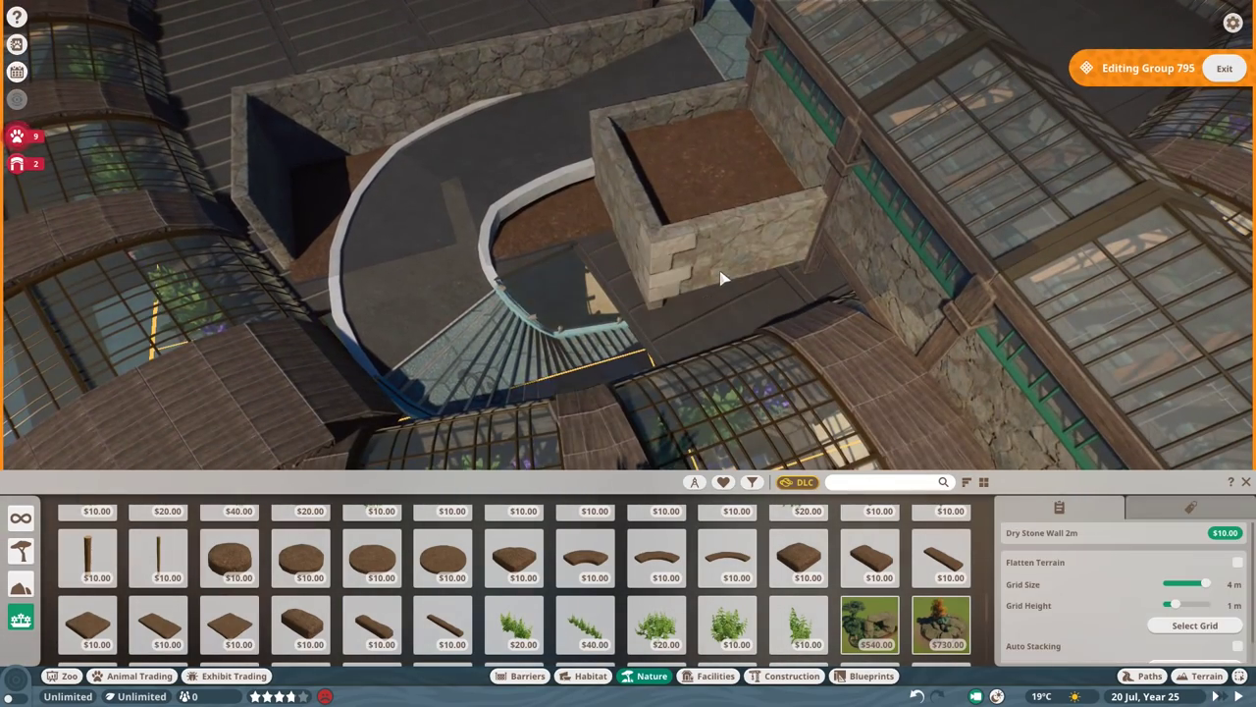
{"action": "left_click", "coordinate": [20, 586]}
{"action": "scroll", "coordinate": [207, 589], "scroll_direction": "down", "scroll_amount": 5}
{"action": "left_click", "coordinate": [443, 545]}
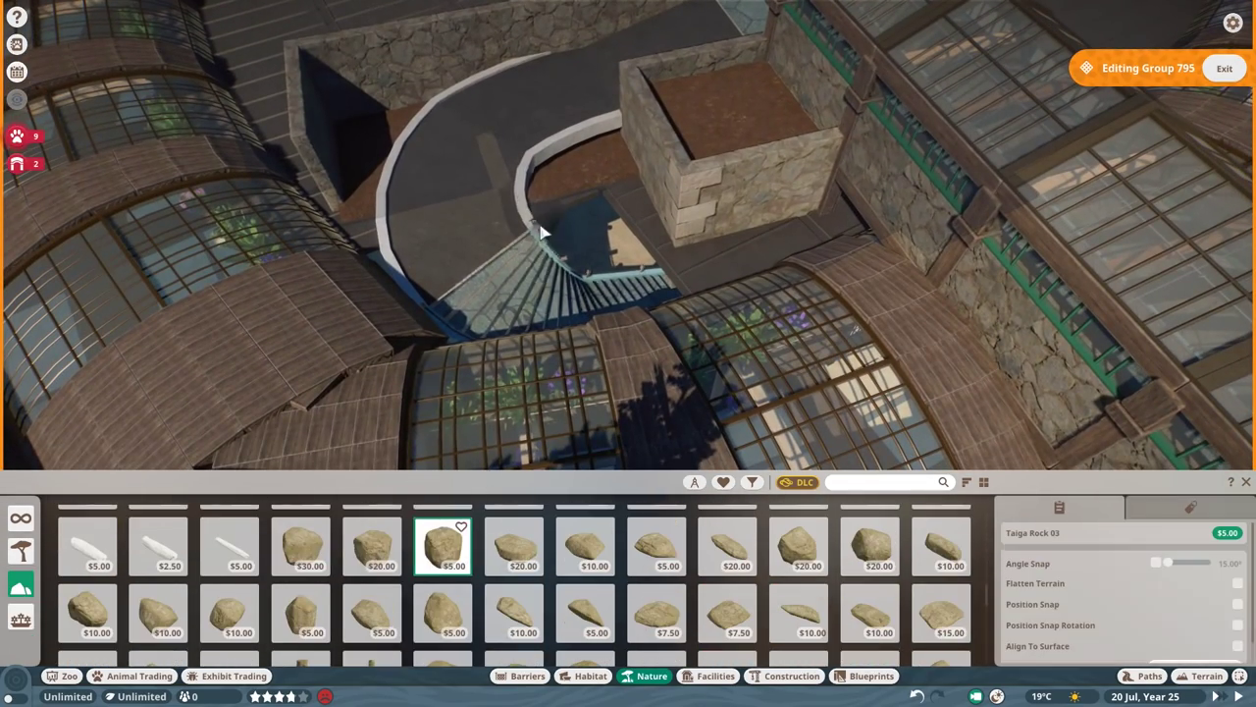
{"action": "scroll", "coordinate": [541, 187], "scroll_direction": "up", "scroll_amount": 3}
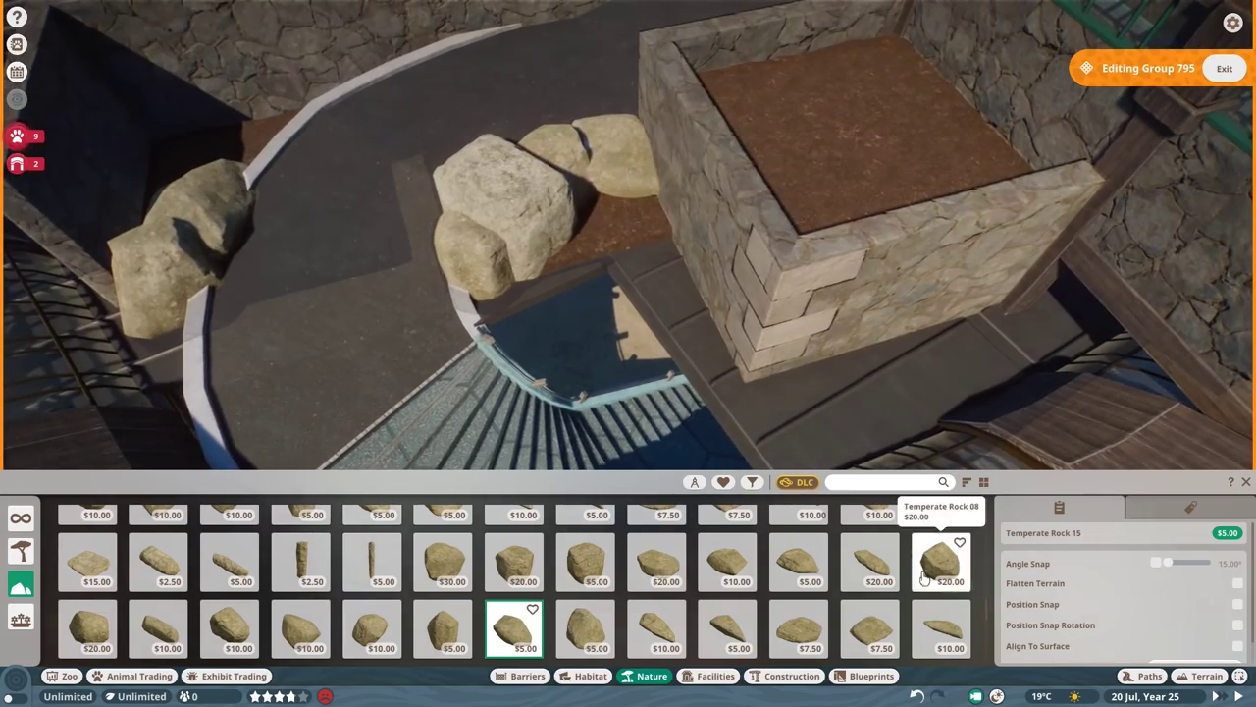
{"action": "left_click", "coordinate": [655, 628]}
- Add a tree and Diamondleaf Willow Bush 01 near the planter
{"action": "left_click", "coordinate": [20, 552]}
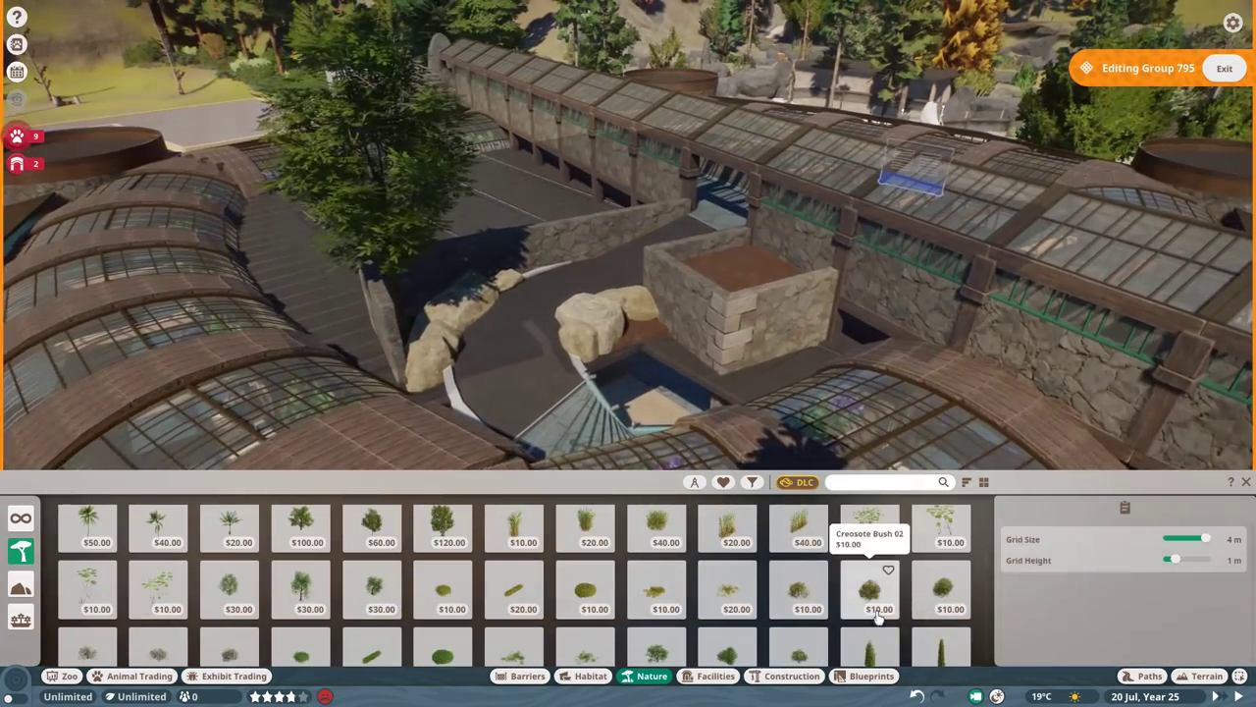
{"action": "scroll", "coordinate": [878, 613], "scroll_direction": "down", "scroll_amount": 1}
{"action": "left_click", "coordinate": [798, 596]}
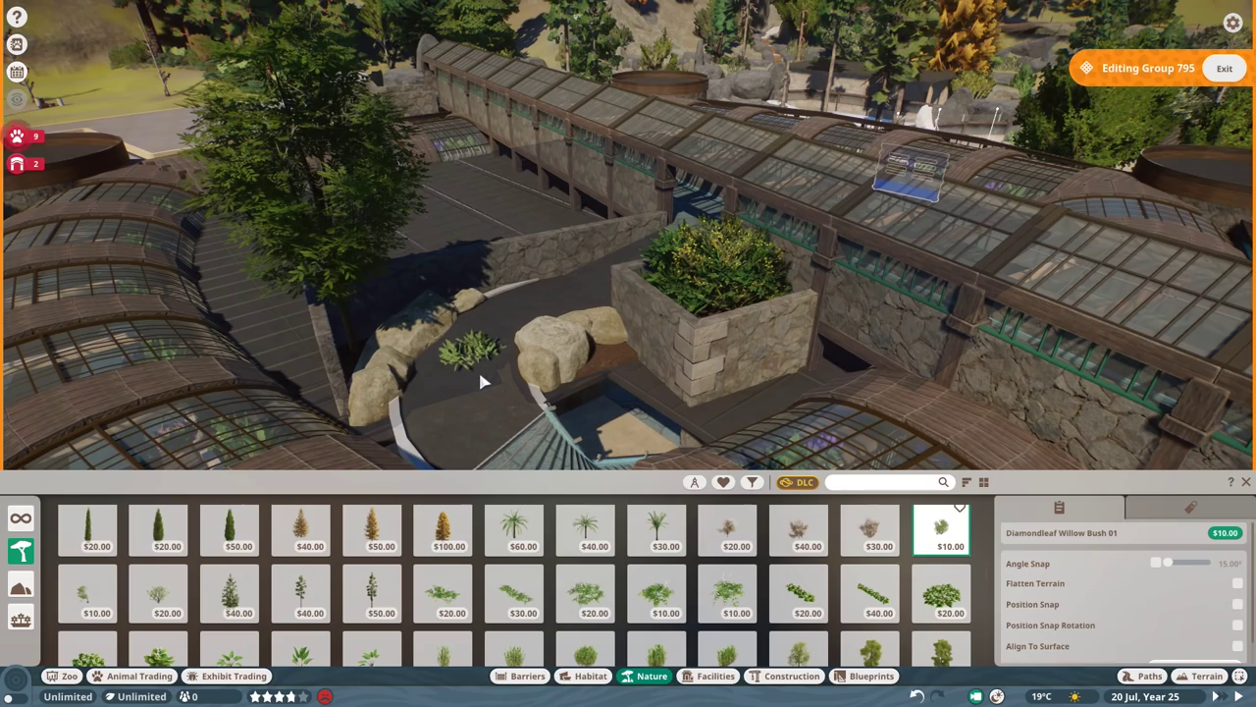
{"action": "scroll", "coordinate": [481, 381], "scroll_direction": "up", "scroll_amount": 3}
{"action": "scroll", "coordinate": [550, 333], "scroll_direction": "down", "scroll_amount": 5}
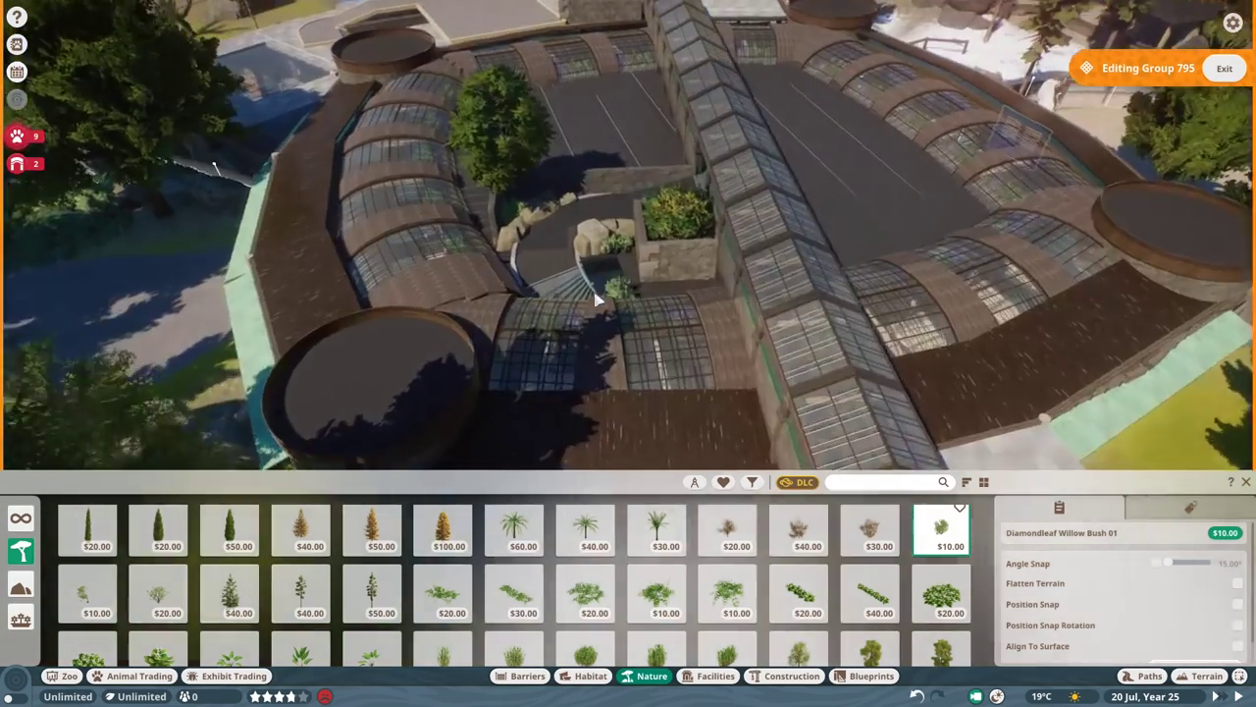
{"action": "scroll", "coordinate": [596, 300], "scroll_direction": "up", "scroll_amount": 3}
{"action": "right_click", "coordinate": [596, 300]}
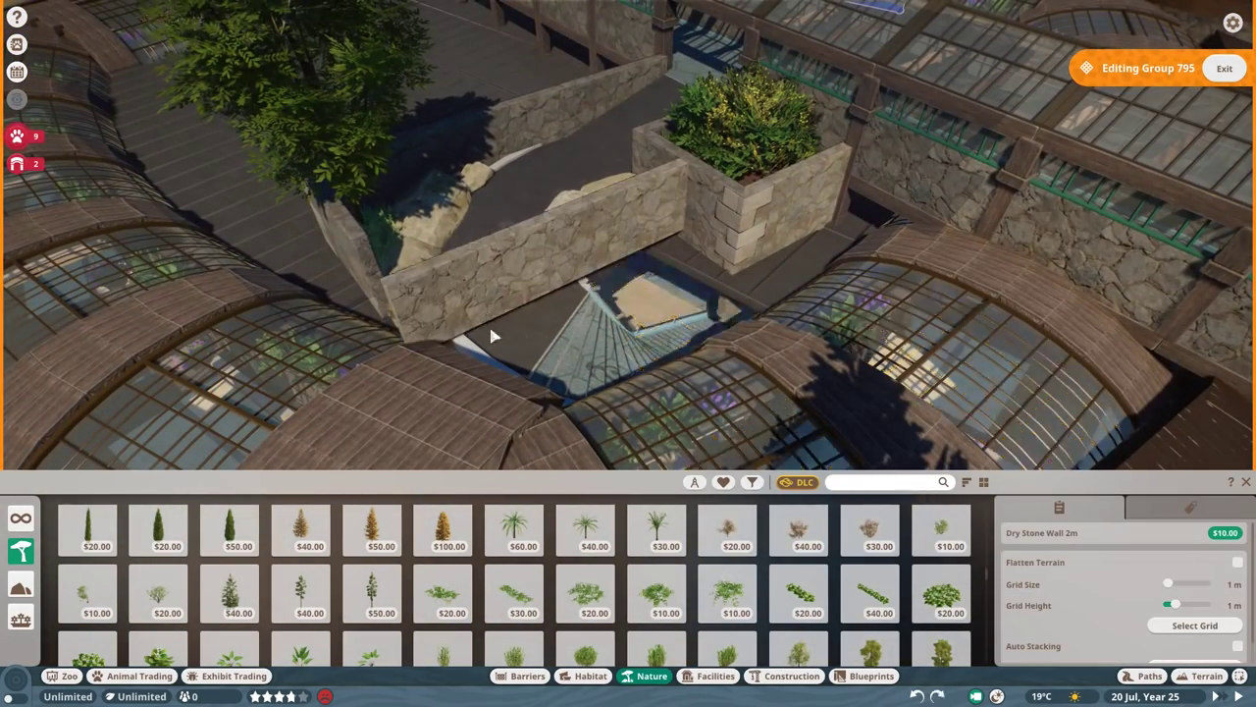
- Place a flat roof slab on top of the stone wall box
{"action": "key", "text": "e"}
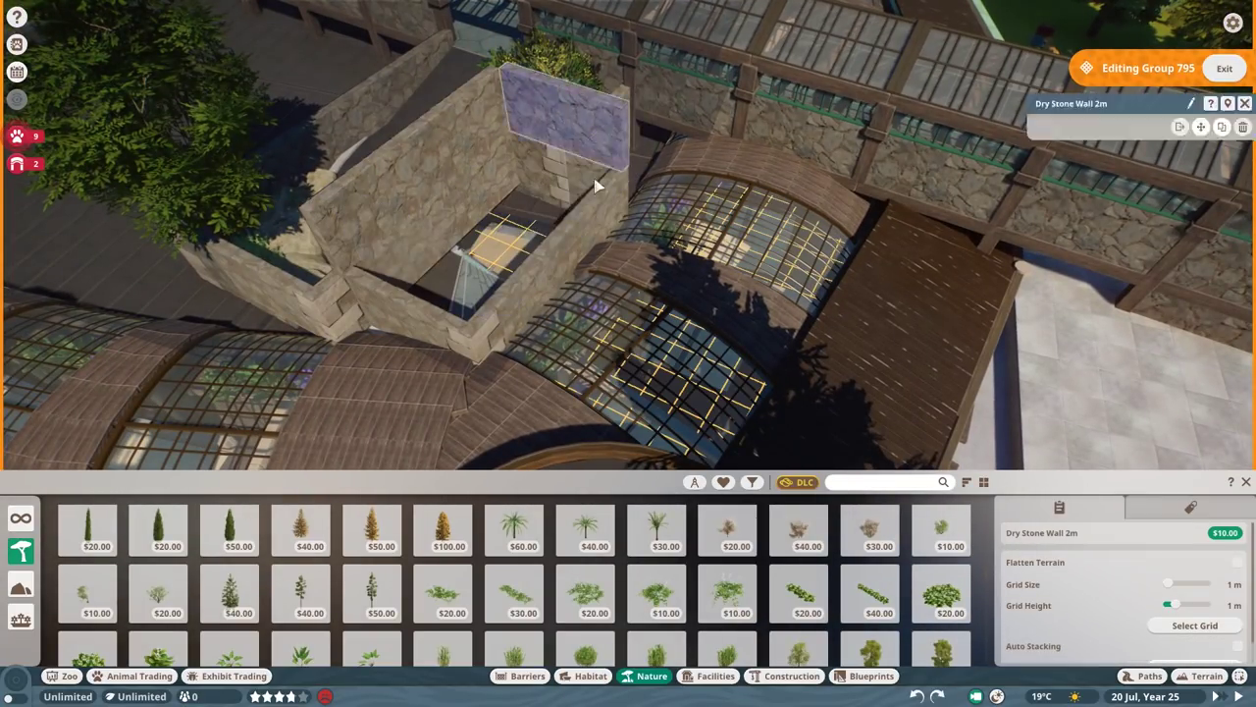
{"action": "left_click", "coordinate": [792, 675]}
{"action": "left_click", "coordinate": [602, 524]}
{"action": "left_click", "coordinate": [589, 280]}
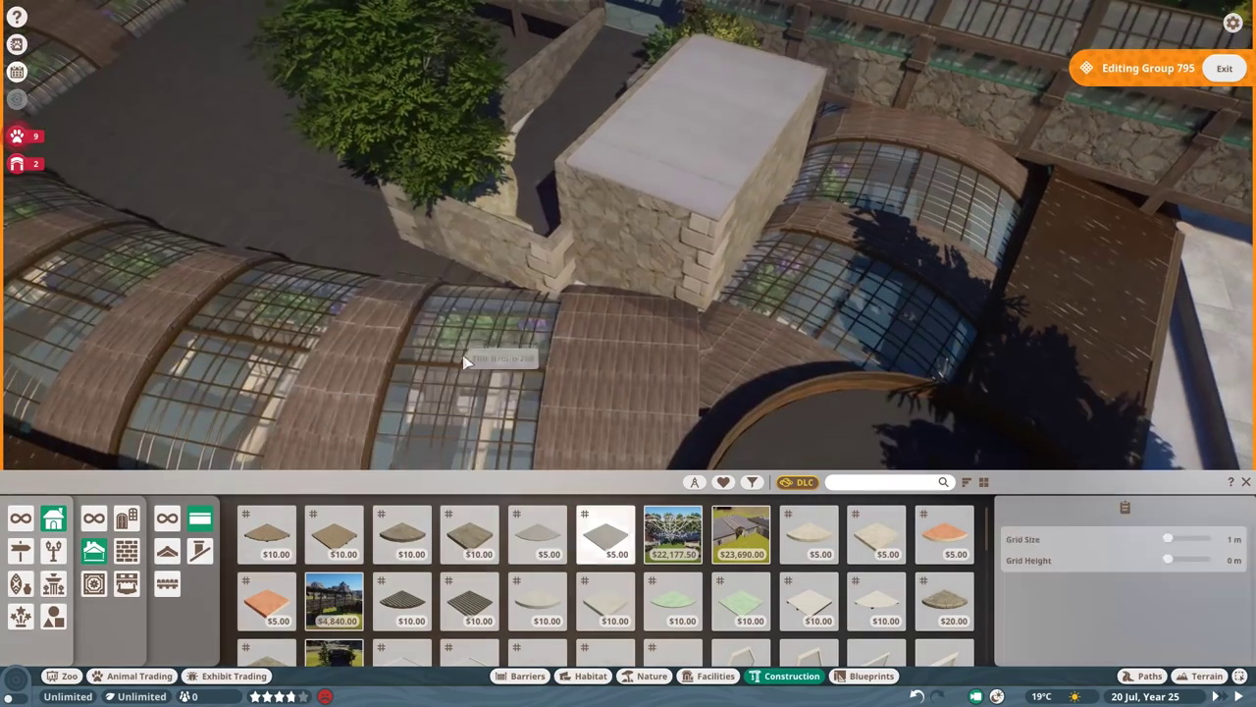
{"action": "left_click", "coordinate": [564, 106]}
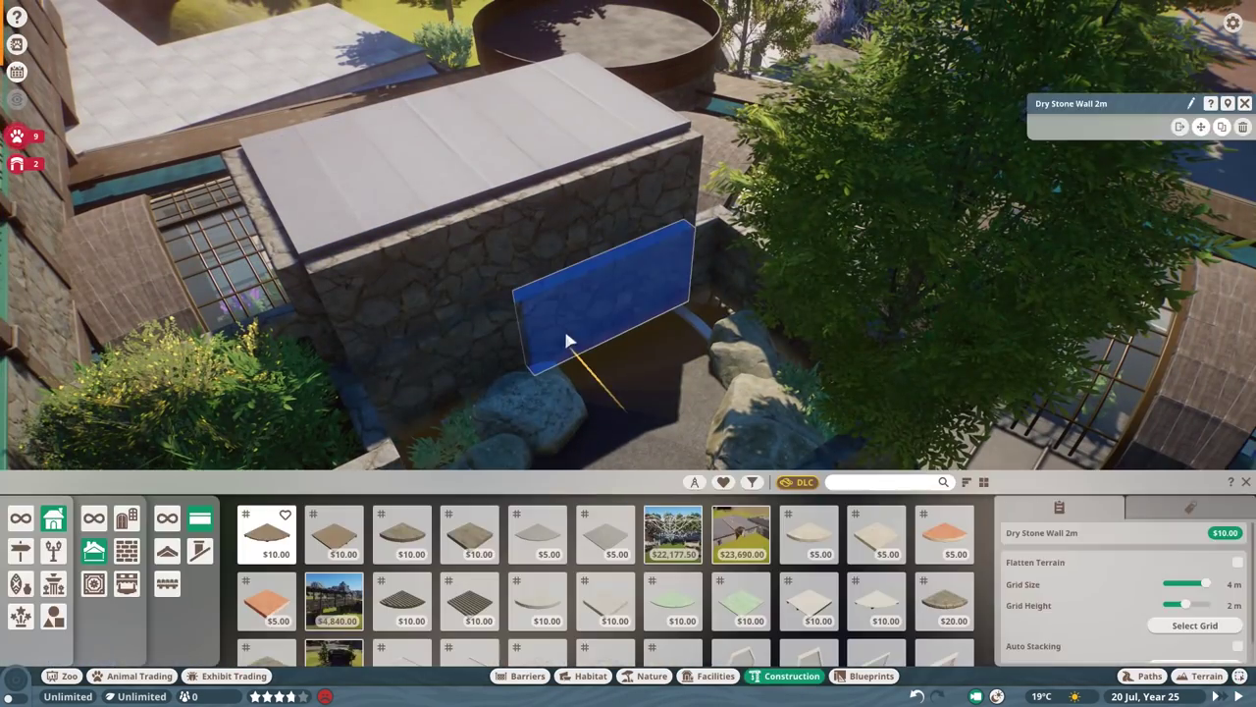
- Edit the stone wall group and choose Planet Zoo Double Door 02 for its side
{"action": "left_click", "coordinate": [656, 327]}
{"action": "double_click", "coordinate": [656, 327]}
{"action": "left_click", "coordinate": [435, 515]}
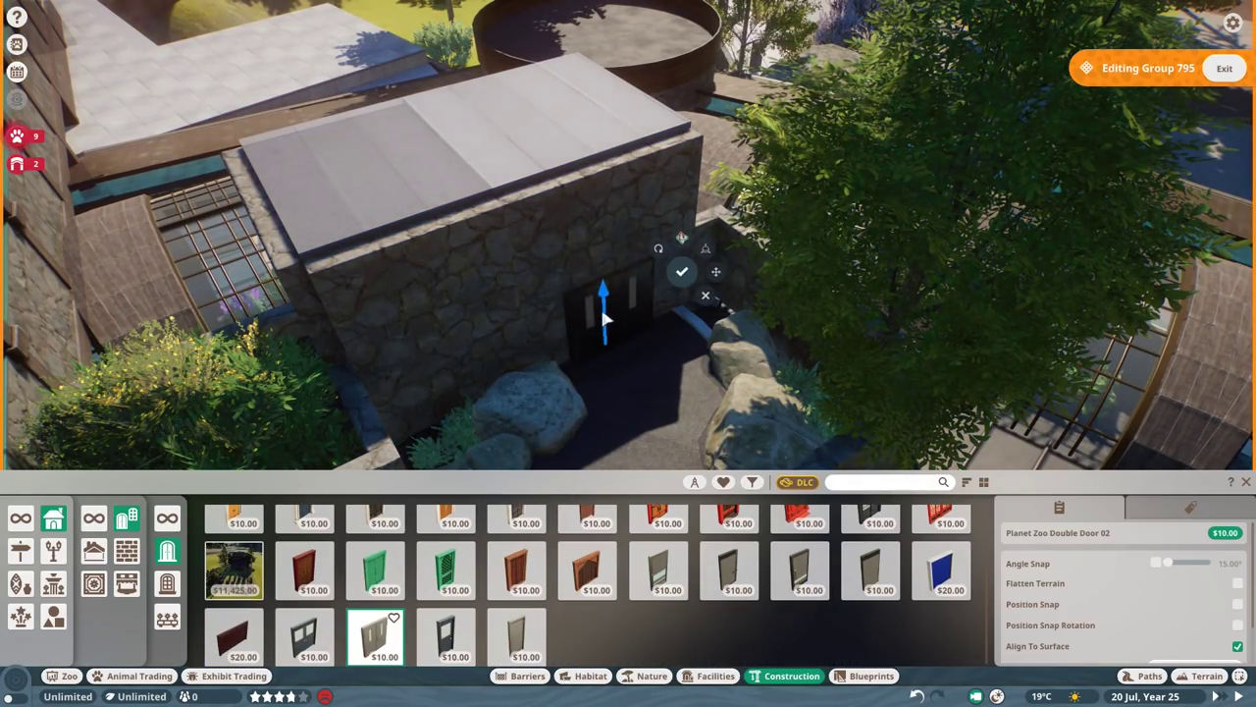
{"action": "type", "text": "air"}
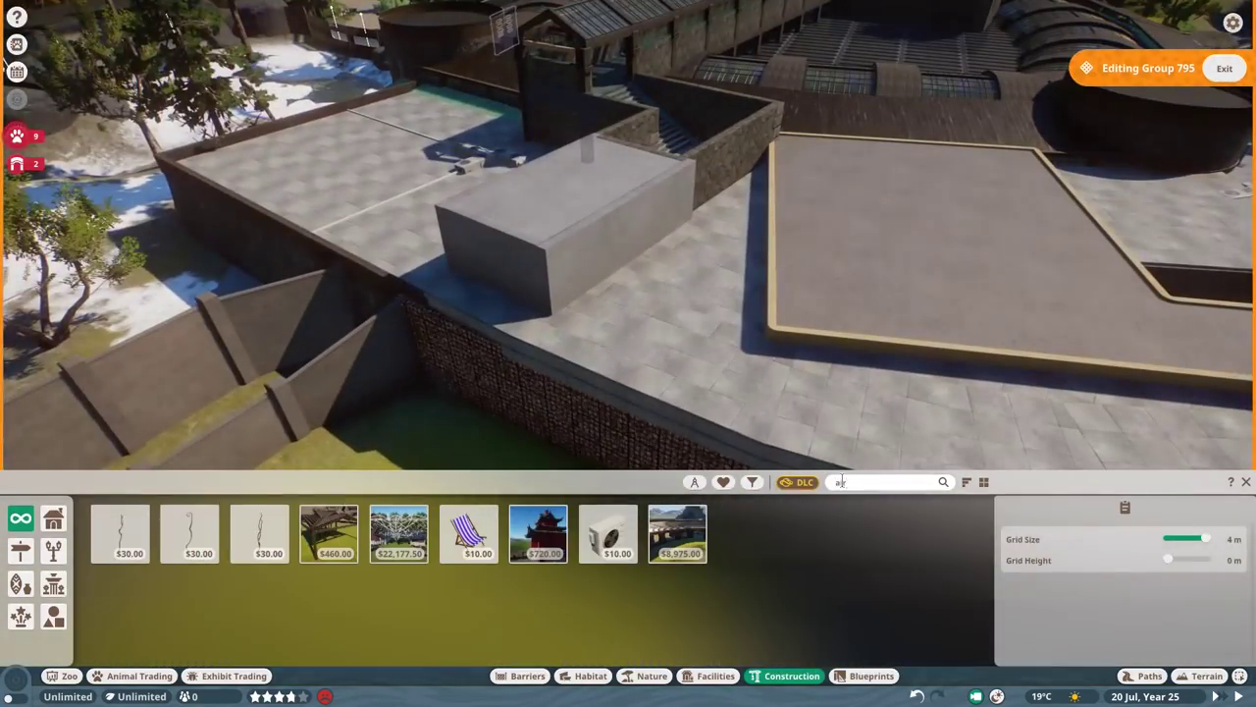
- Place two air-conditioning units on the wall box
{"action": "left_click", "coordinate": [608, 533]}
{"action": "left_click", "coordinate": [505, 275]}
{"action": "left_click", "coordinate": [883, 482]}
{"action": "type", "text": "gutt"}
- Fit gutter downpipes along the box's roof edge and side
{"action": "left_click", "coordinate": [678, 533]}
{"action": "left_click", "coordinate": [461, 307]}
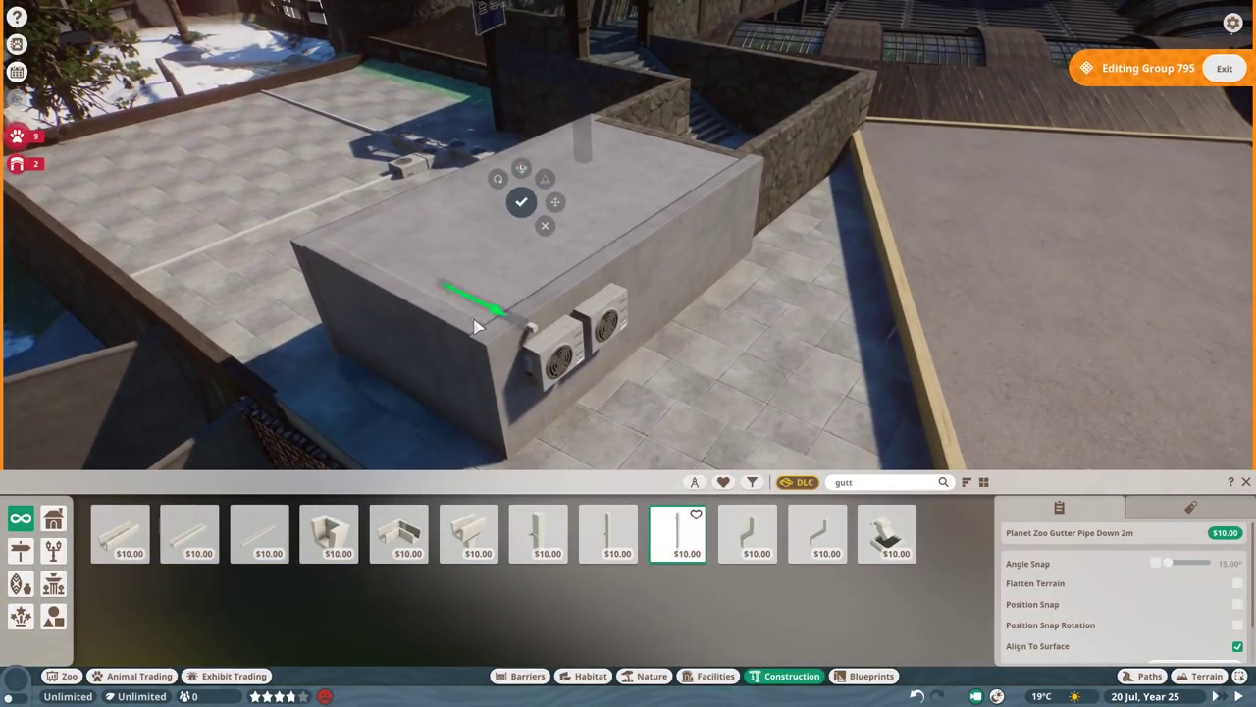
{"action": "key", "text": "d"}
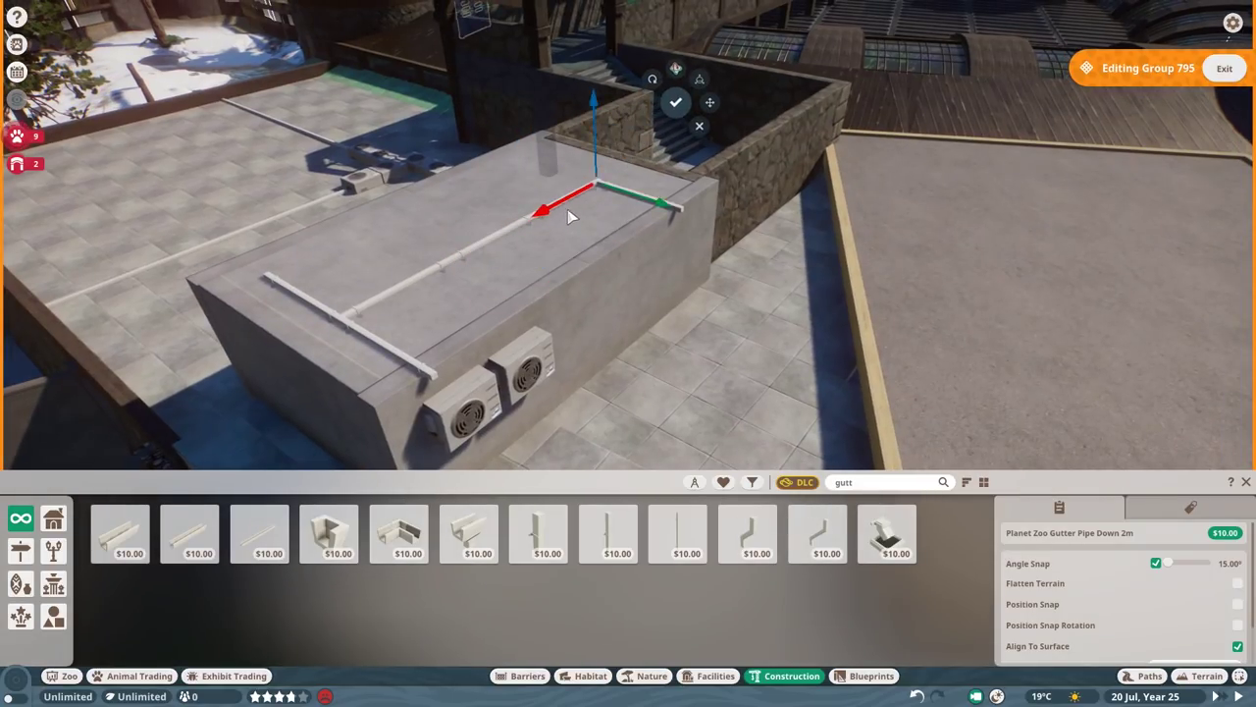
{"action": "left_click", "coordinate": [319, 302]}
{"action": "left_click", "coordinate": [658, 236]}
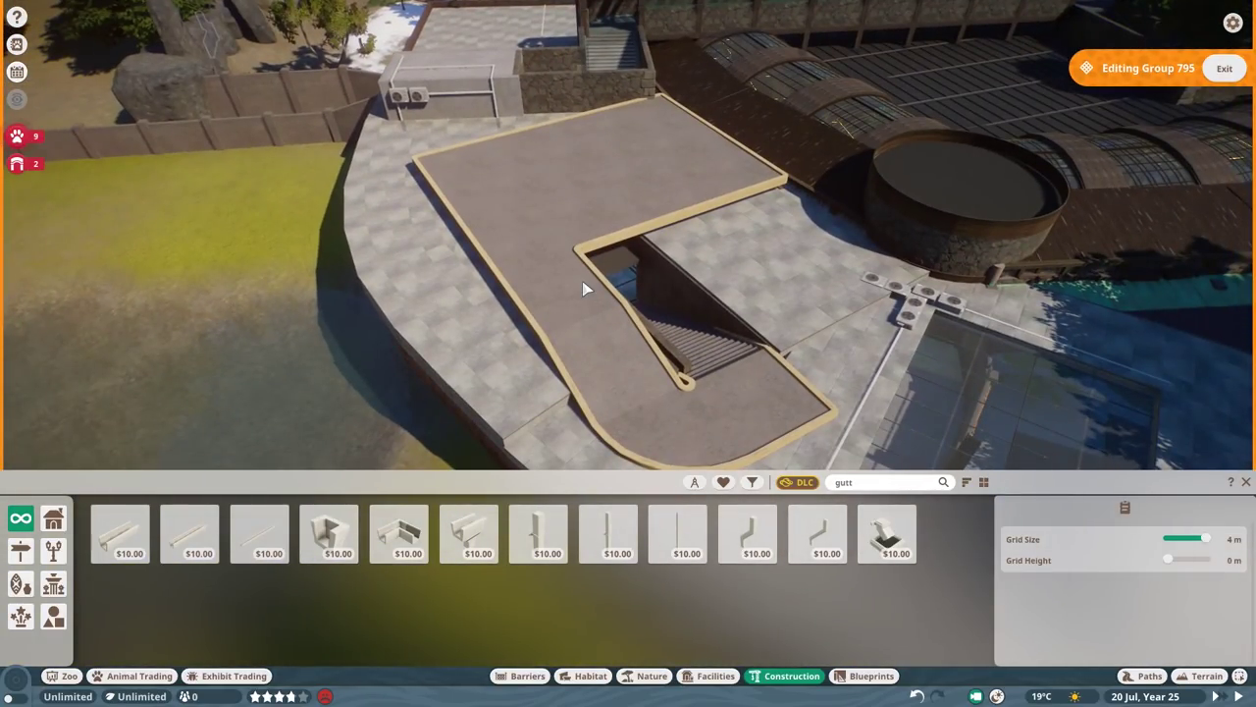
- Place Concrete Wall 1m pieces along the terrace edges and around the stairwell
{"action": "left_click", "coordinate": [53, 518]}
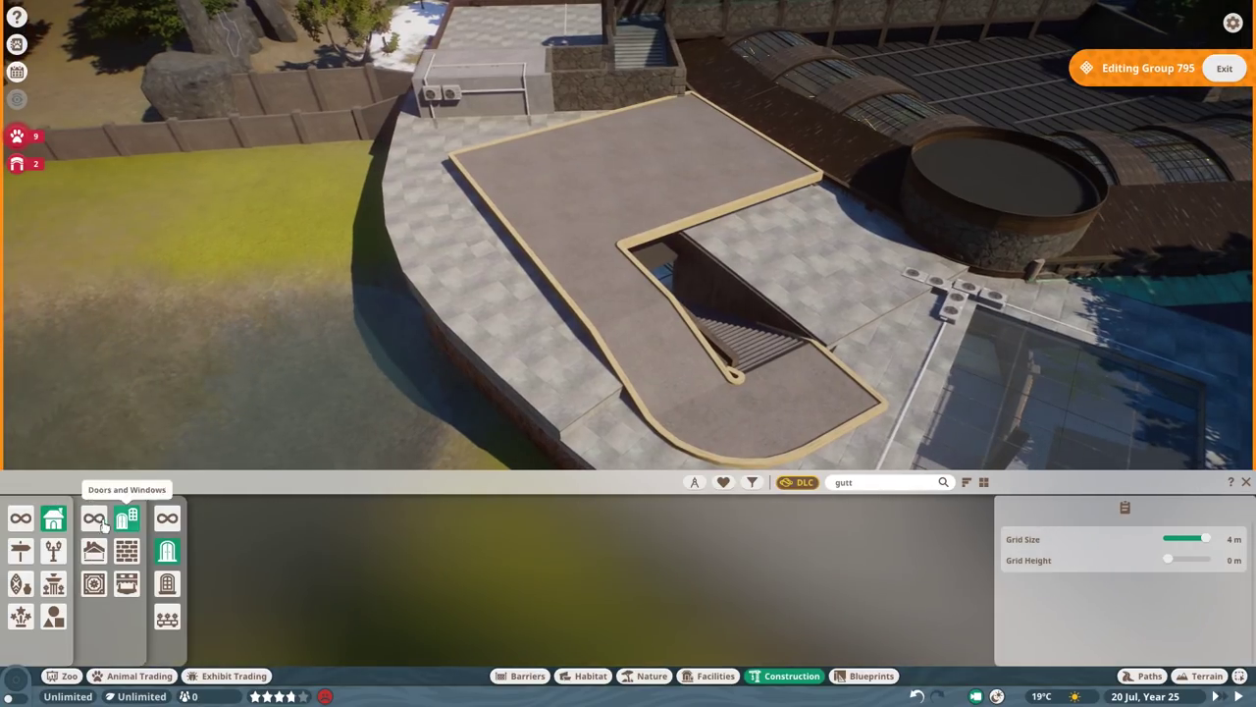
{"action": "left_click", "coordinate": [397, 600]}
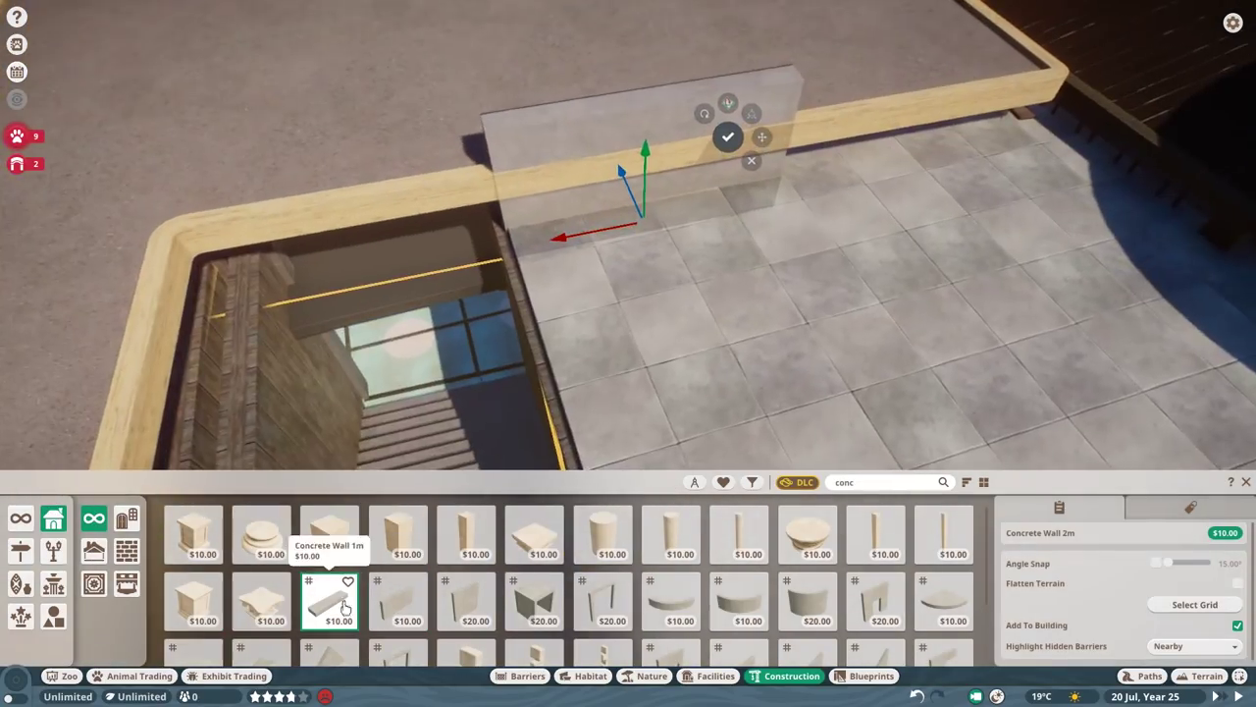
{"action": "left_click", "coordinate": [329, 600]}
{"action": "key", "text": "e"}
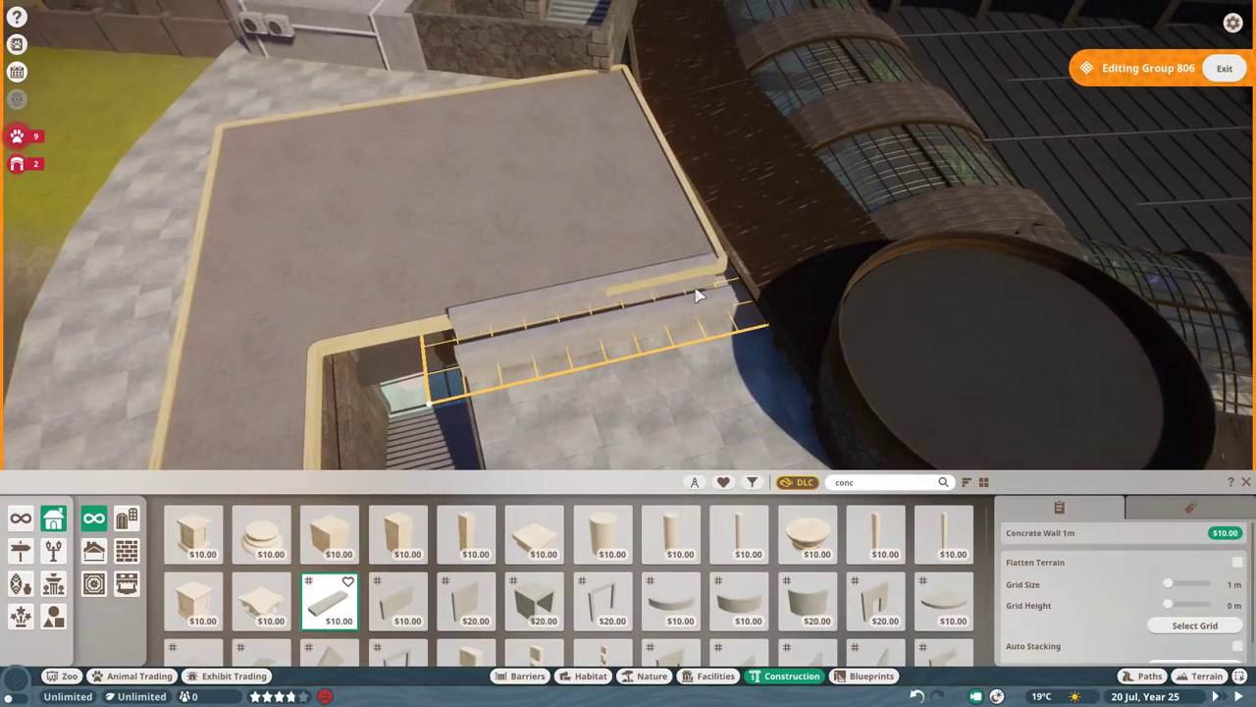
{"action": "key", "text": "e"}
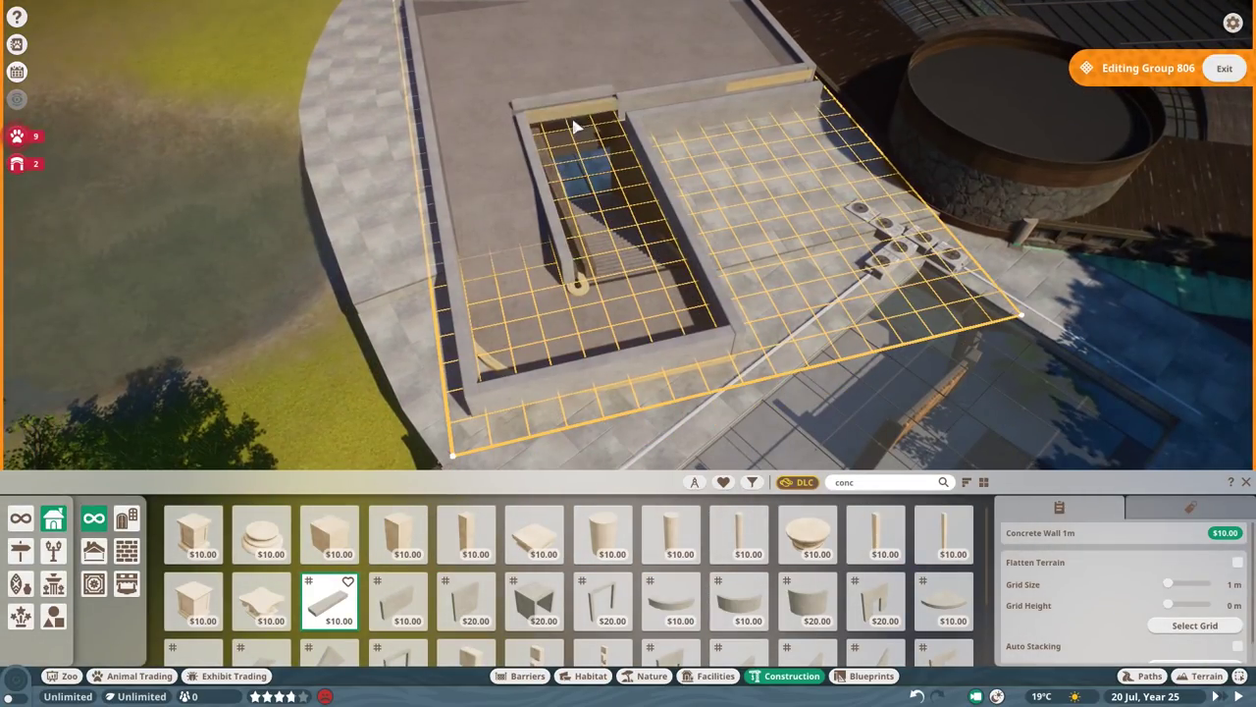
{"action": "key", "text": "w"}
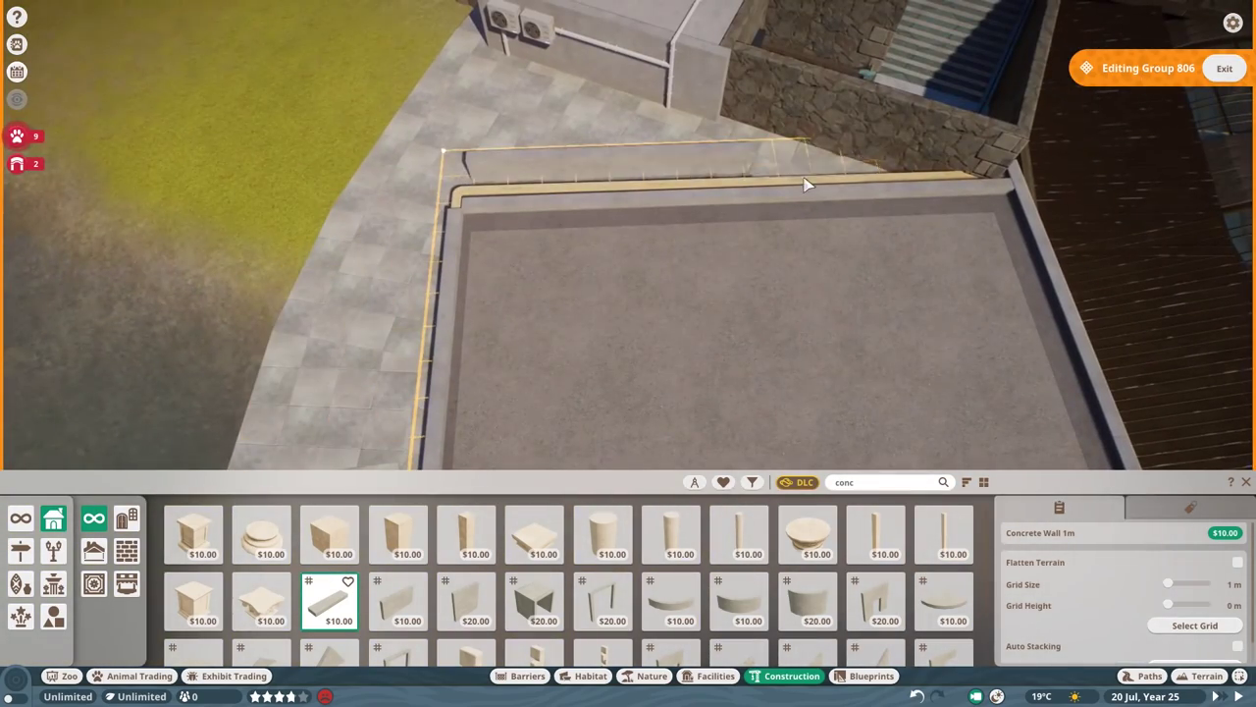
{"action": "key", "text": "s"}
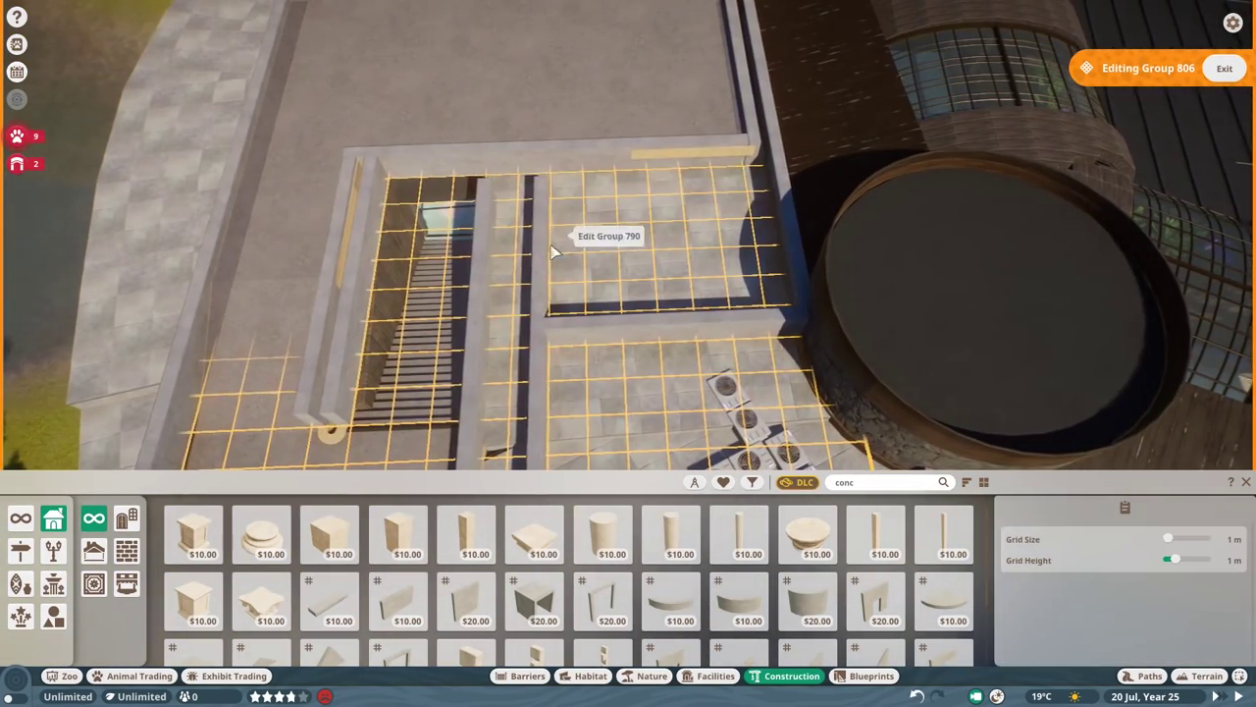
{"action": "left_click", "coordinate": [557, 304]}
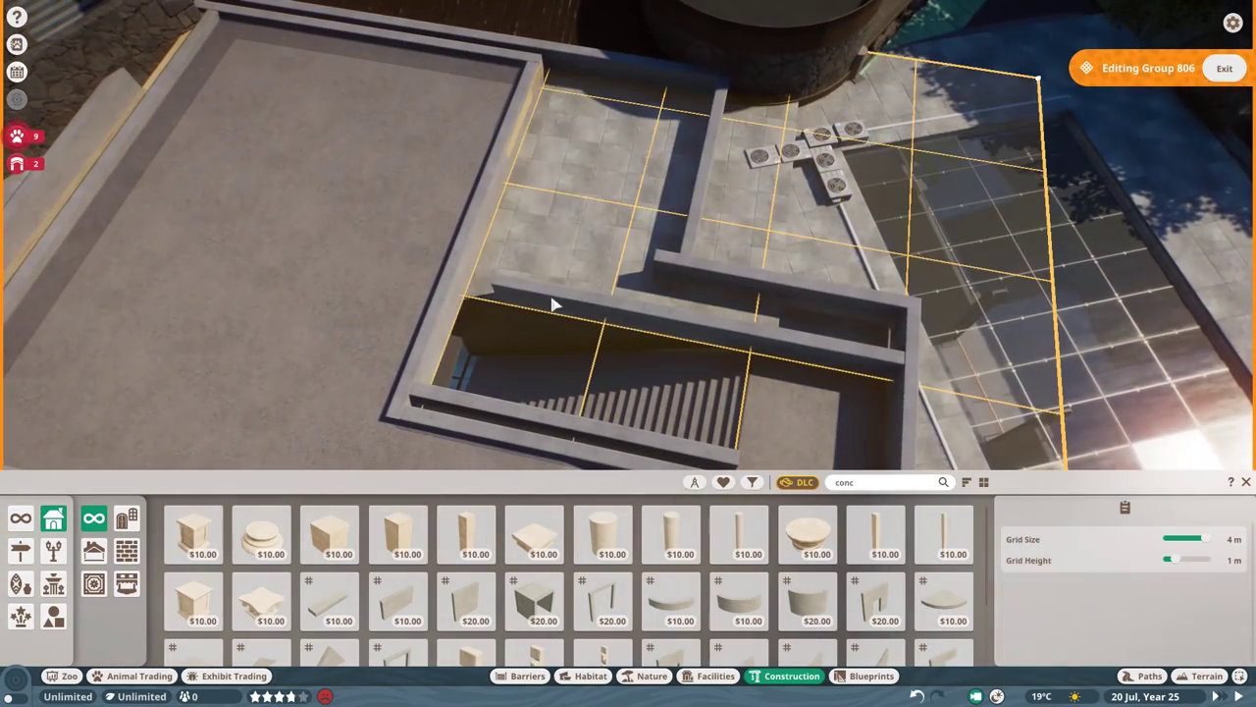
- Lay 2m x 4m straight mulch patches into the terrace wall channels
{"action": "key", "text": "s"}
{"action": "left_click", "coordinate": [652, 675]}
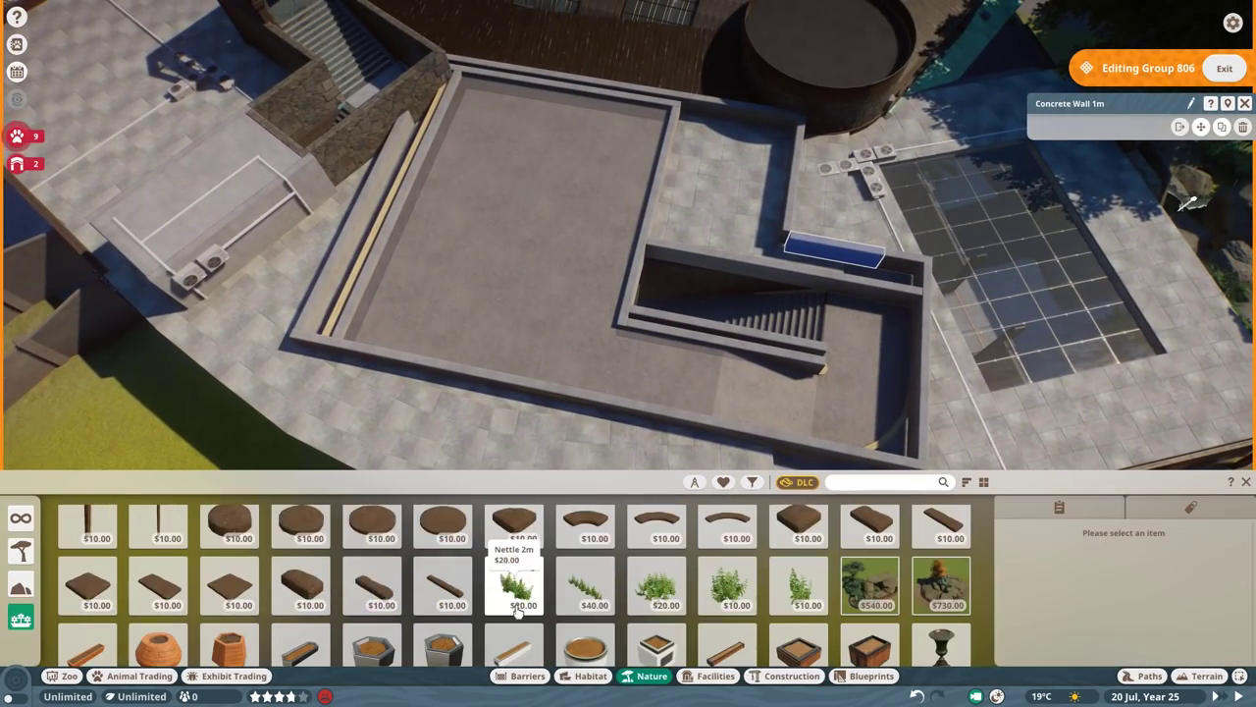
{"action": "scroll", "coordinate": [559, 609], "scroll_direction": "down", "scroll_amount": 1}
{"action": "left_click", "coordinate": [158, 643]}
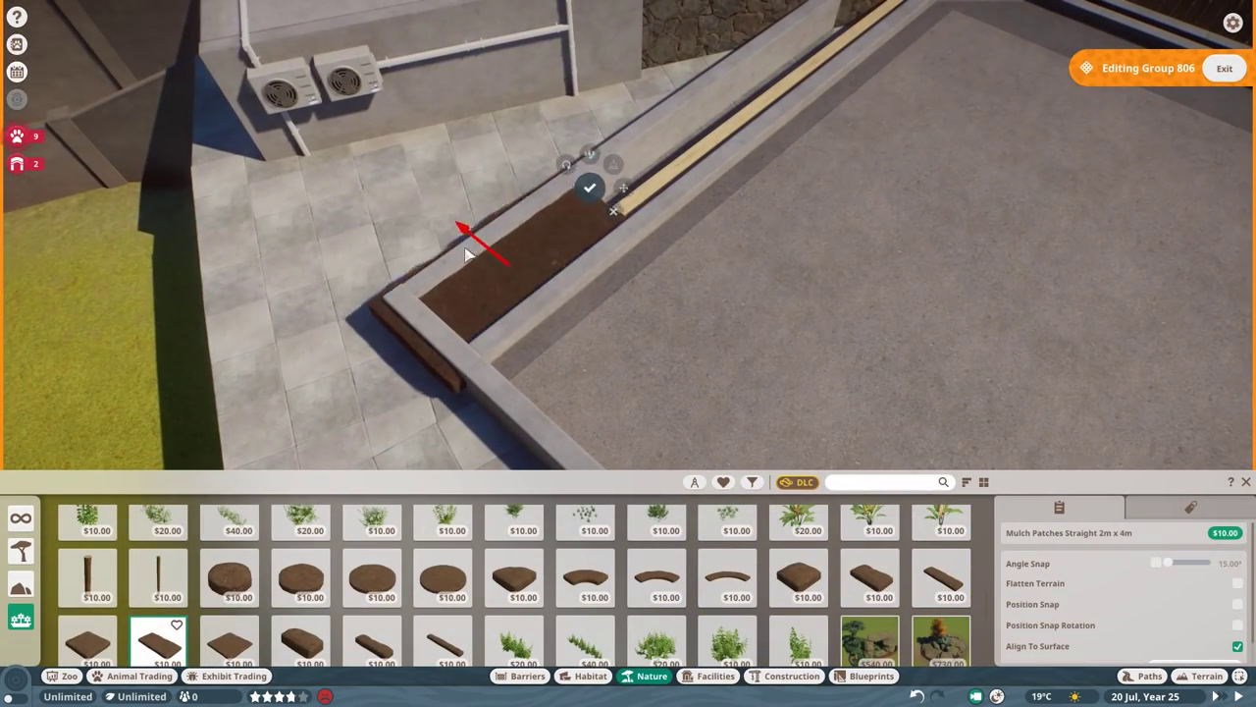
{"action": "scroll", "coordinate": [466, 253], "scroll_direction": "up", "scroll_amount": 2}
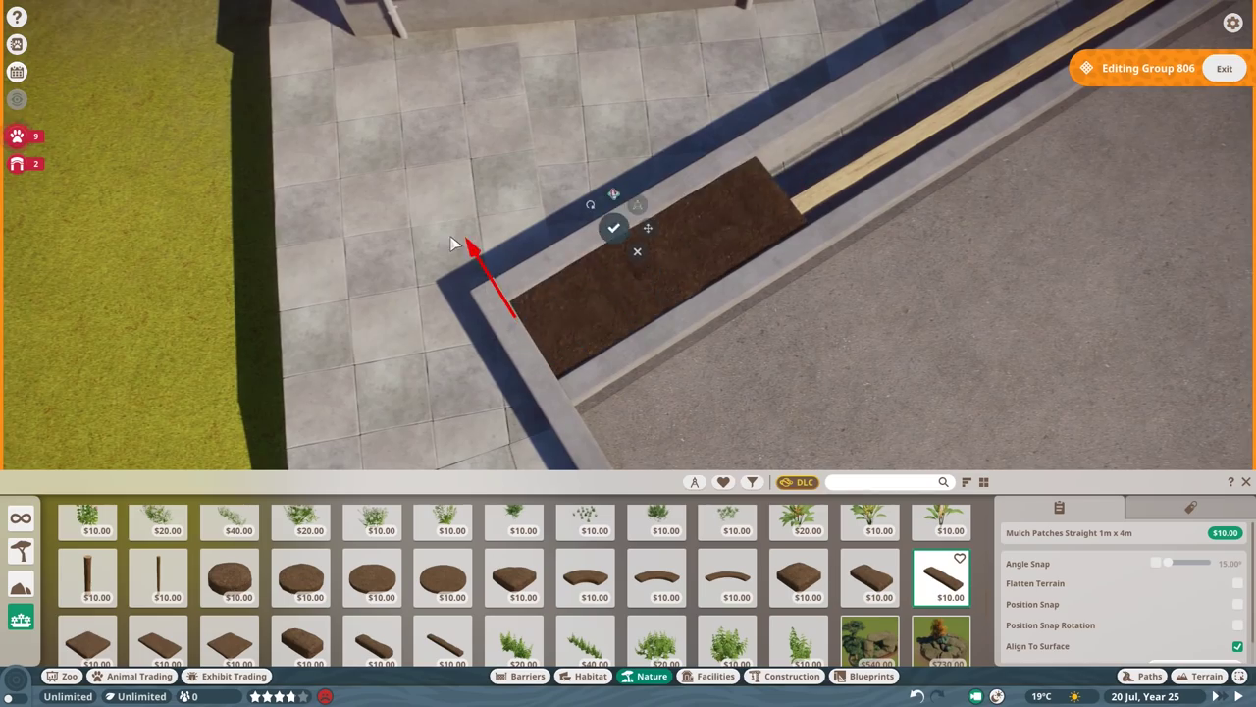
{"action": "left_click", "coordinate": [594, 252]}
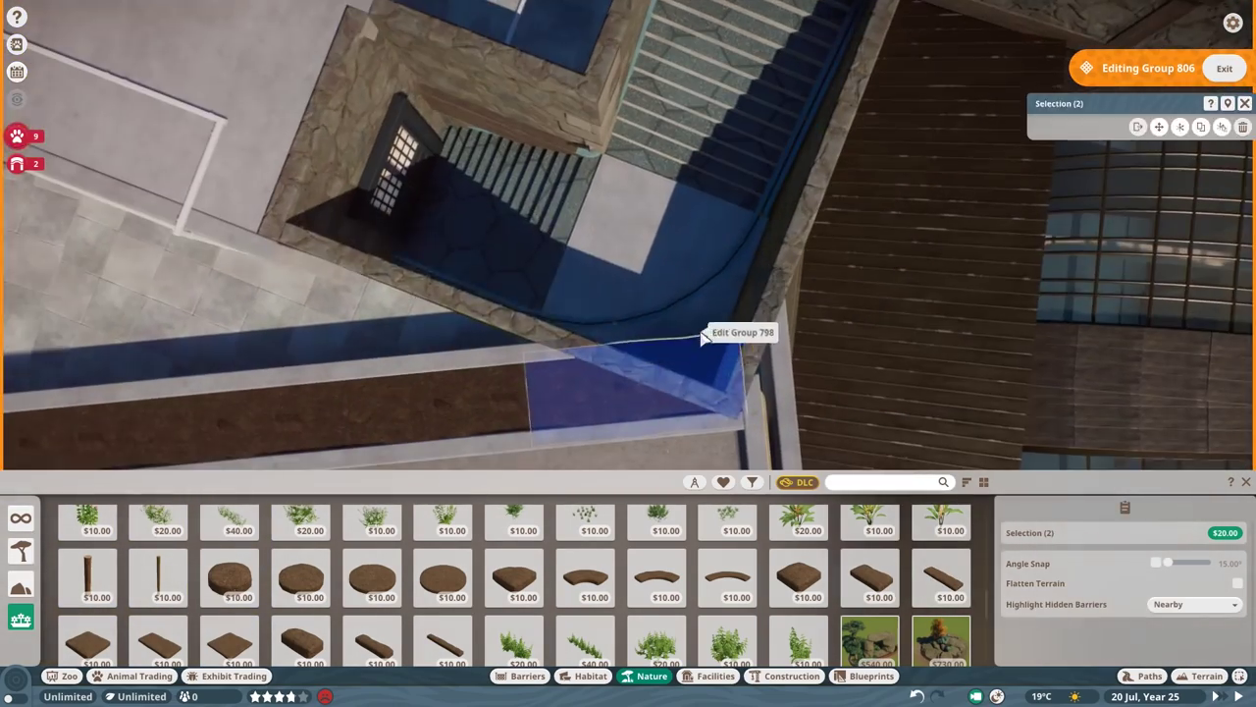
- Fill the remaining channel gaps with 1m x 4m, half 4m and 4m x 4m mulch strips
{"action": "left_click", "coordinate": [941, 579]}
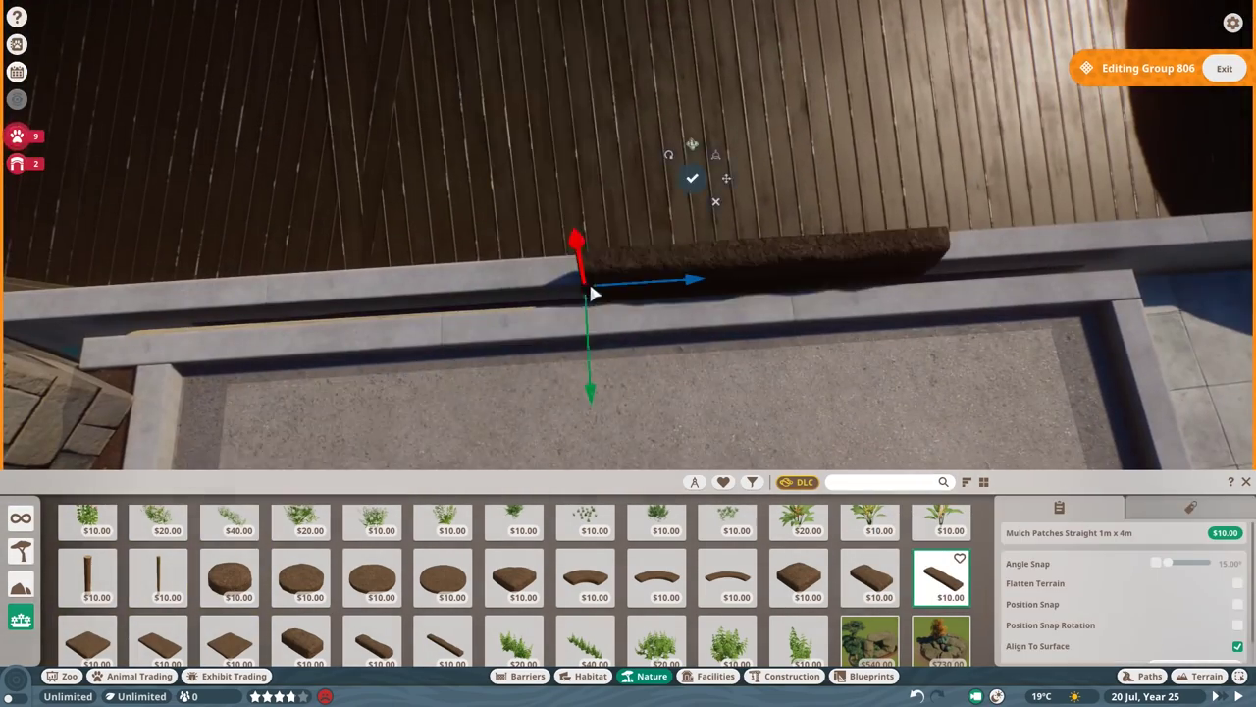
{"action": "key", "text": "e"}
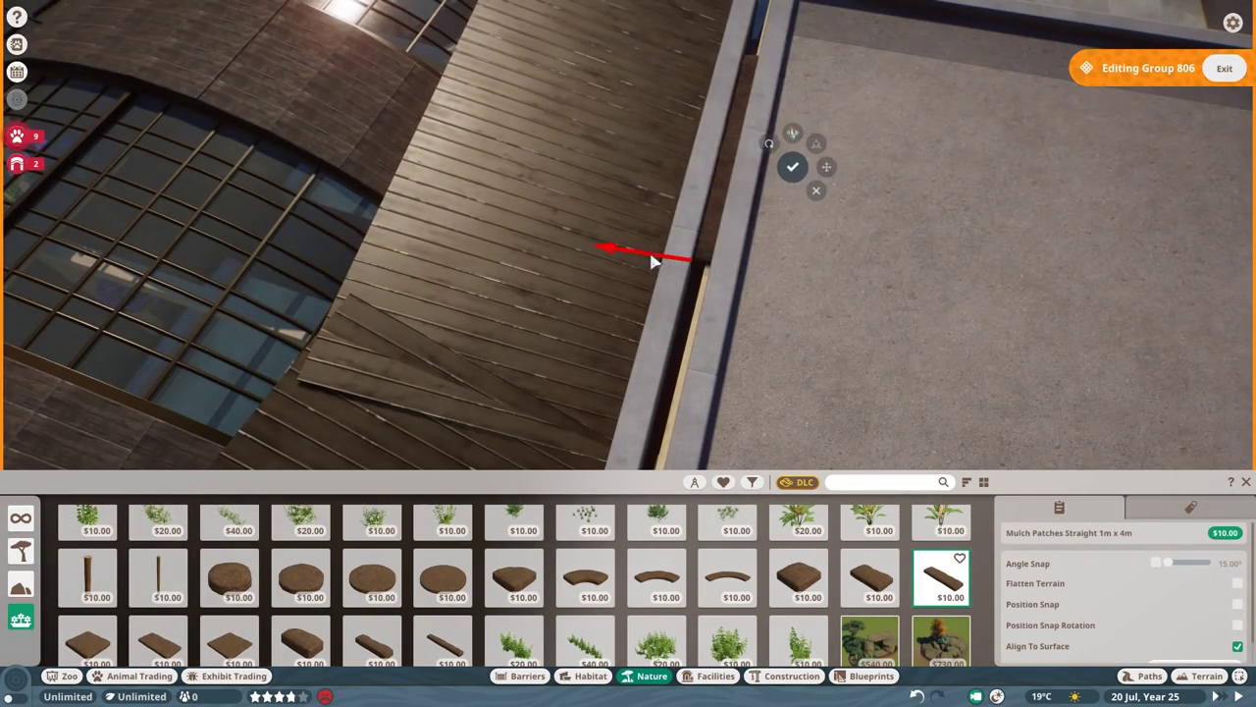
{"action": "left_click", "coordinate": [443, 638]}
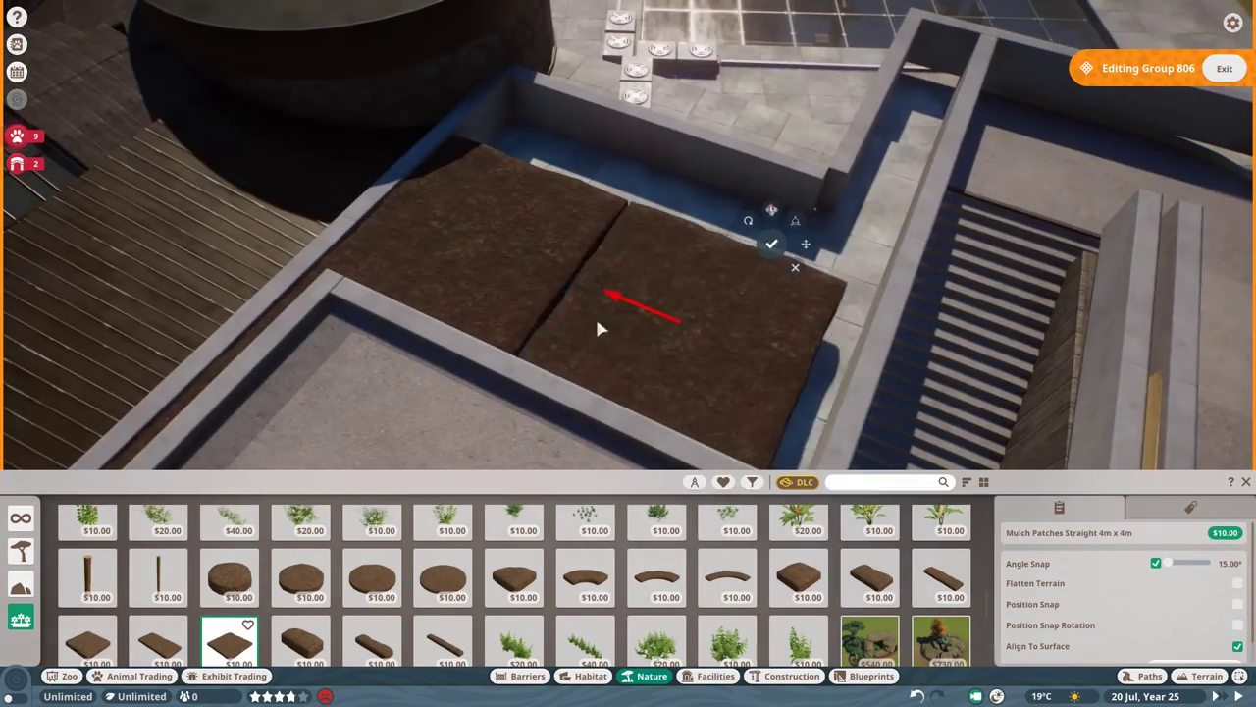
{"action": "left_click", "coordinate": [705, 291]}
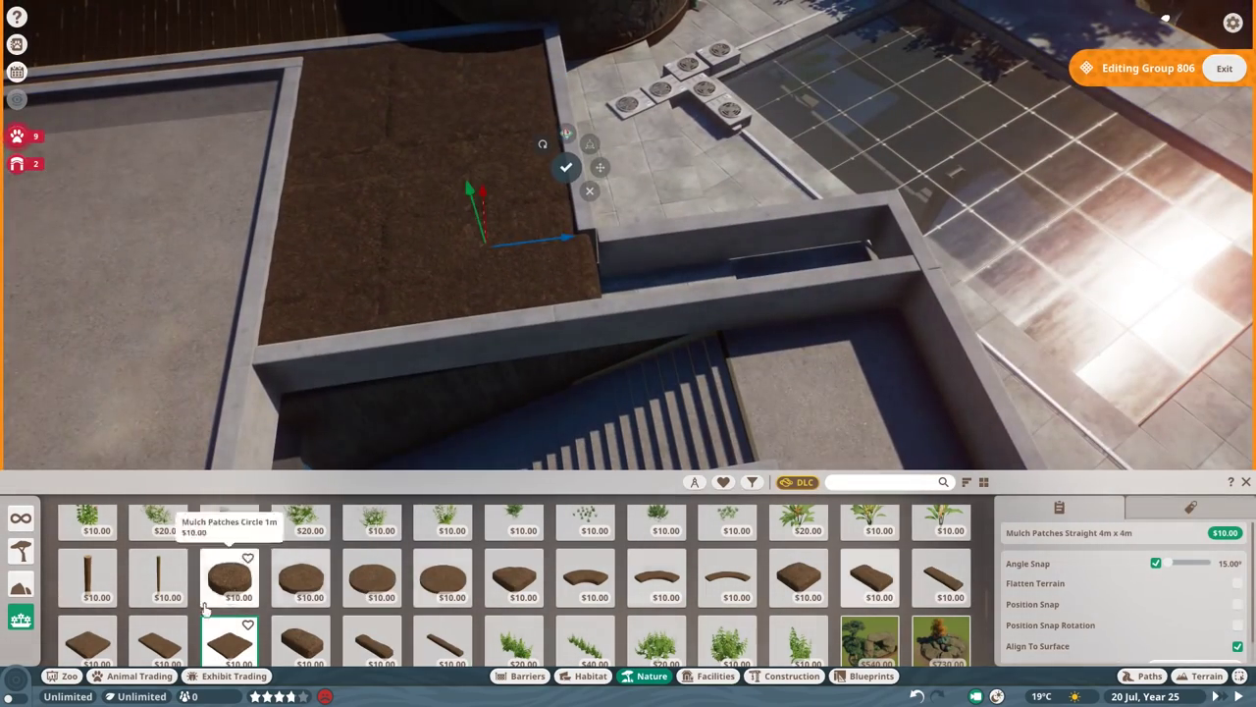
{"action": "left_click", "coordinate": [941, 579]}
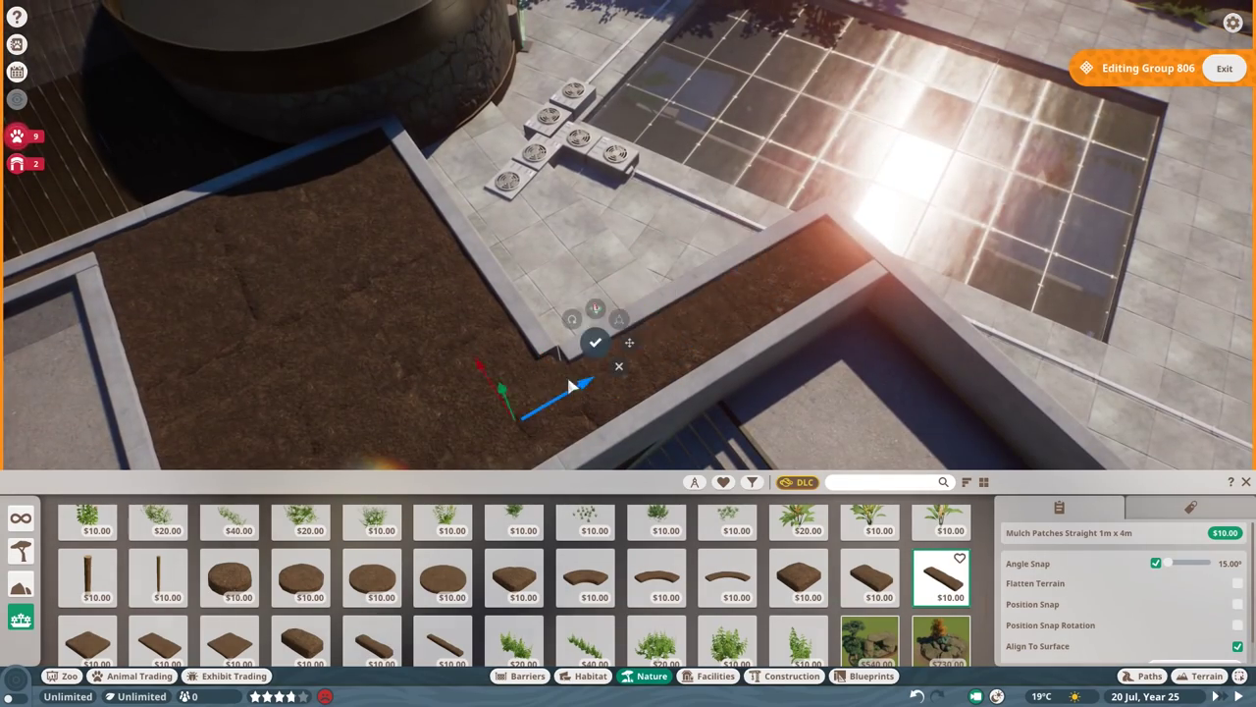
{"action": "left_click", "coordinate": [595, 341]}
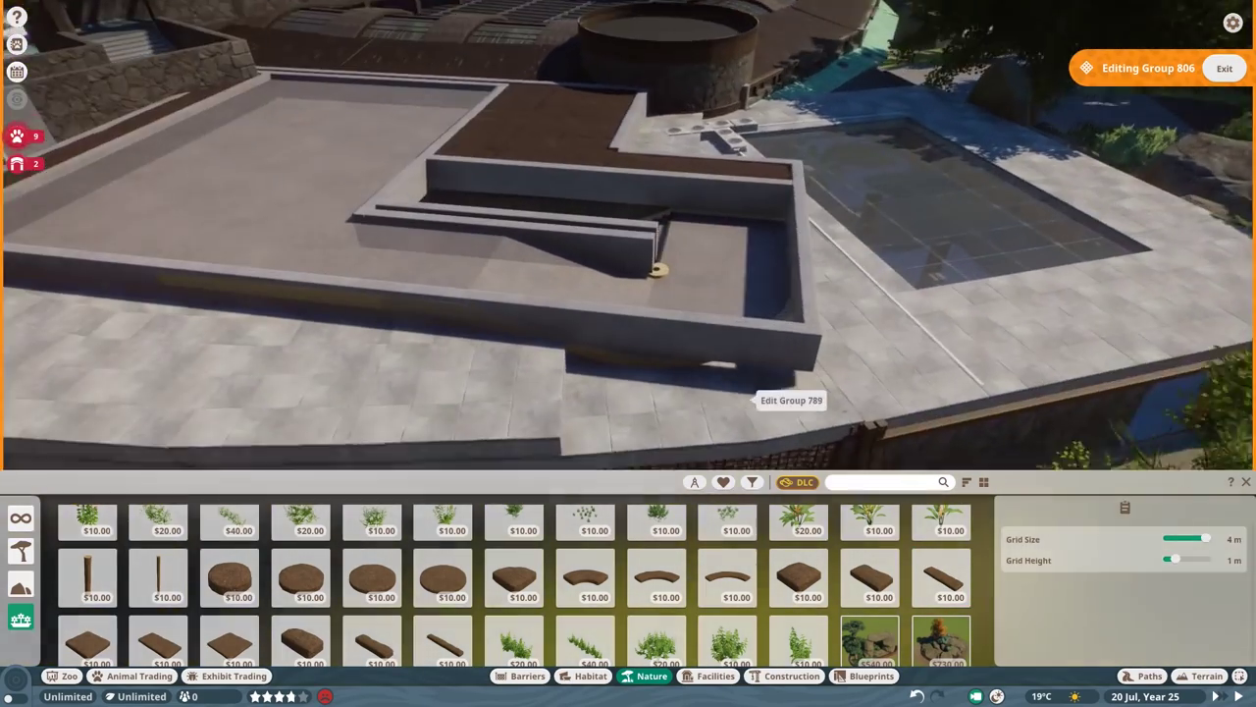
{"action": "left_click", "coordinate": [748, 403]}
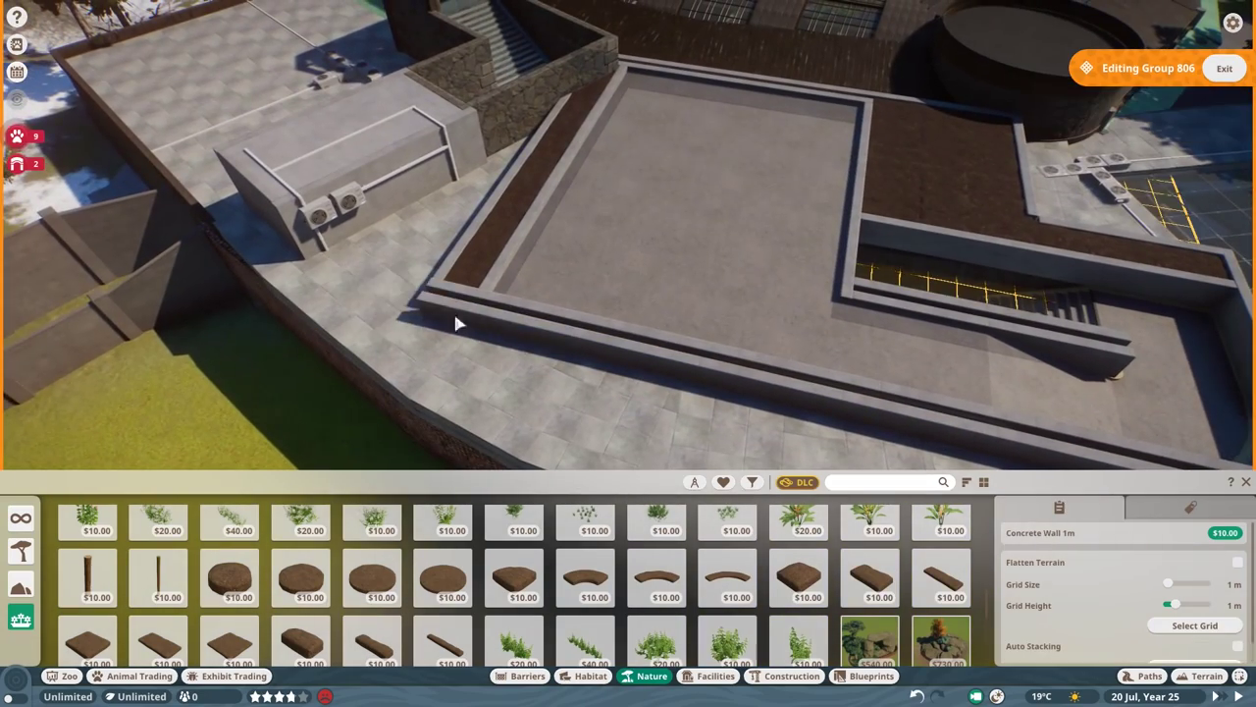
{"action": "key", "text": "Escape"}
- Add a half-width mulch strip on the front wall, then filter plants to the Americas
{"action": "left_click", "coordinate": [463, 644]}
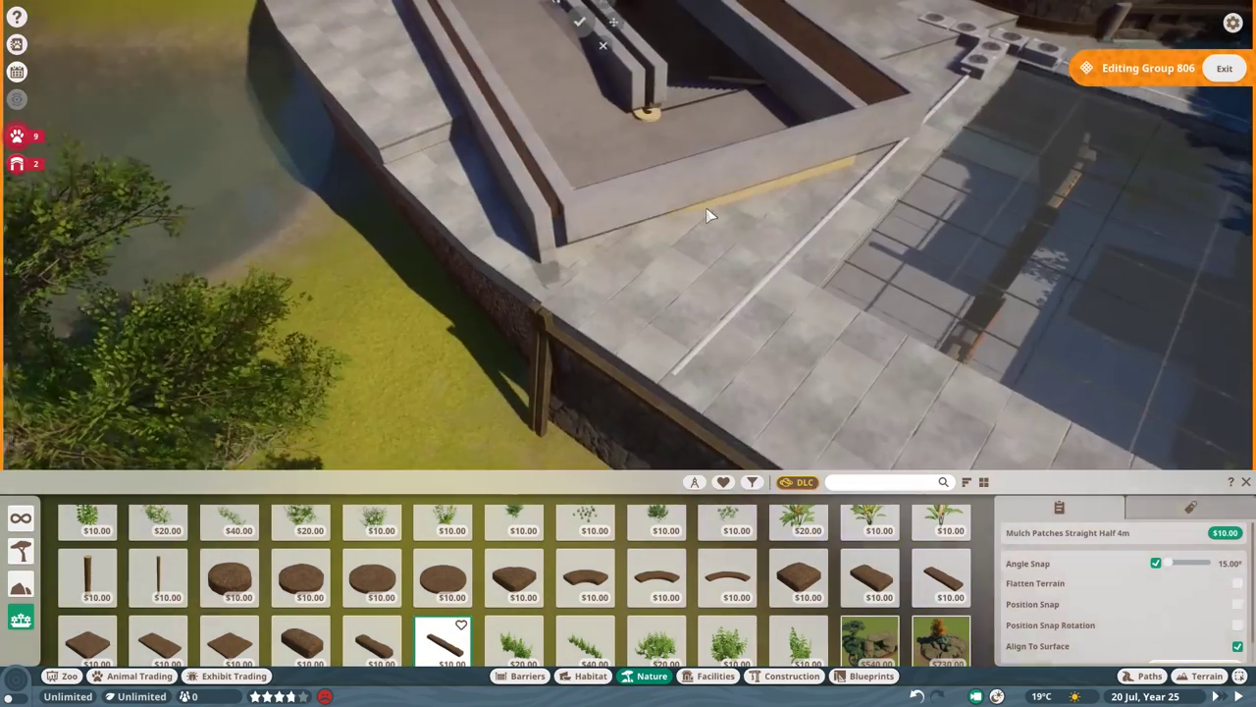
{"action": "key", "text": "Escape"}
{"action": "key", "text": "Escape"}
{"action": "left_click", "coordinate": [652, 675]}
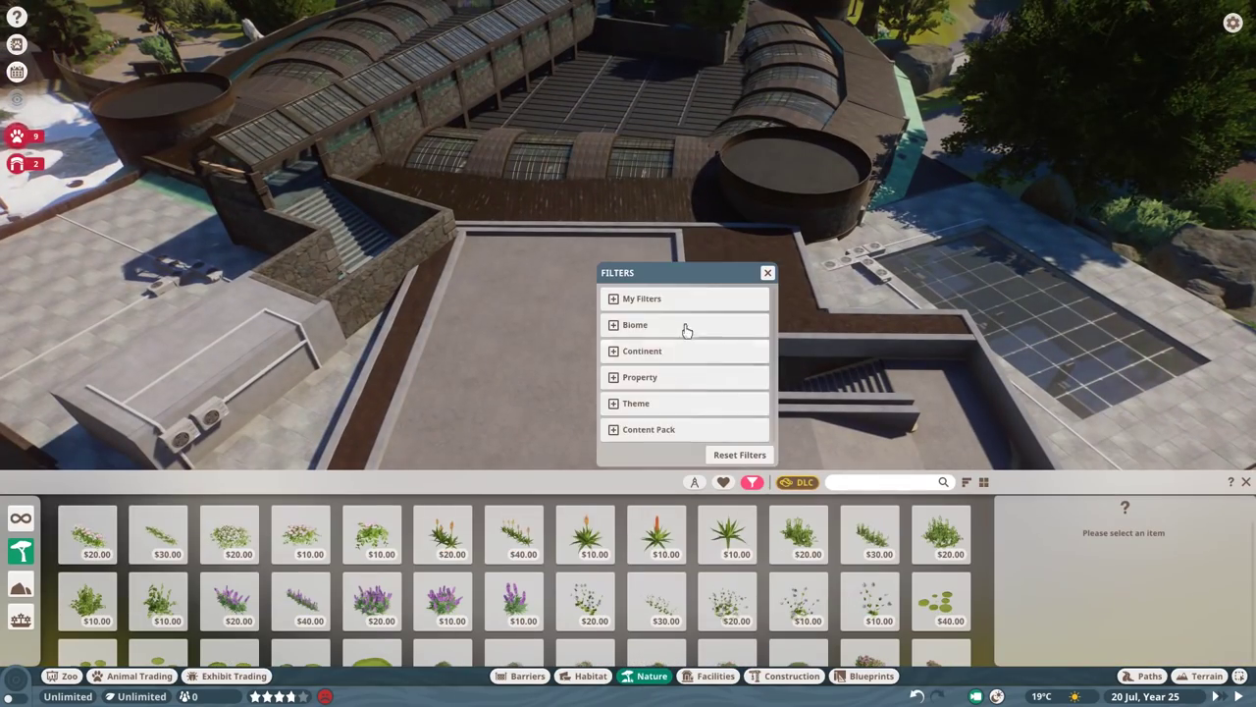
{"action": "left_click", "coordinate": [662, 411]}
{"action": "left_click", "coordinate": [793, 611]}
- Plant Common Ash Tree 02, Diamondleaf Willow, GoldenRod, Hawthorn and Sagebrush Bush 03
{"action": "left_click", "coordinate": [727, 619]}
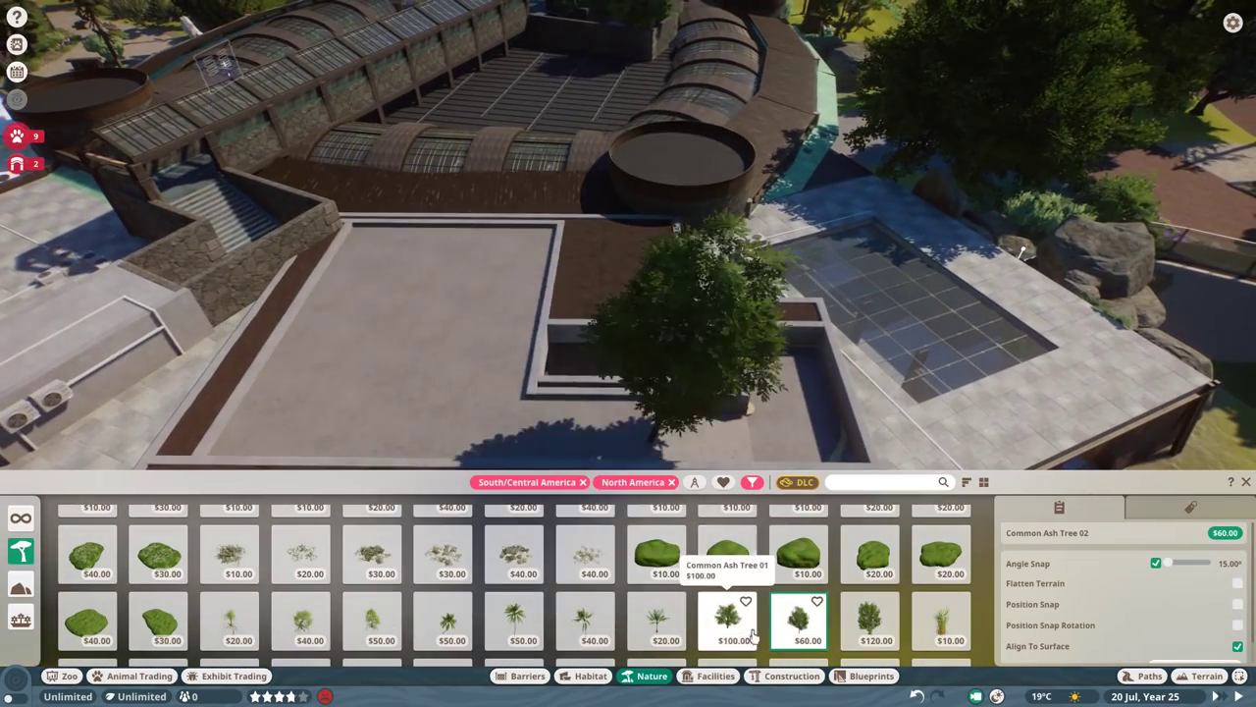
{"action": "scroll", "coordinate": [727, 589], "scroll_direction": "down", "scroll_amount": 1}
{"action": "left_click", "coordinate": [798, 542]}
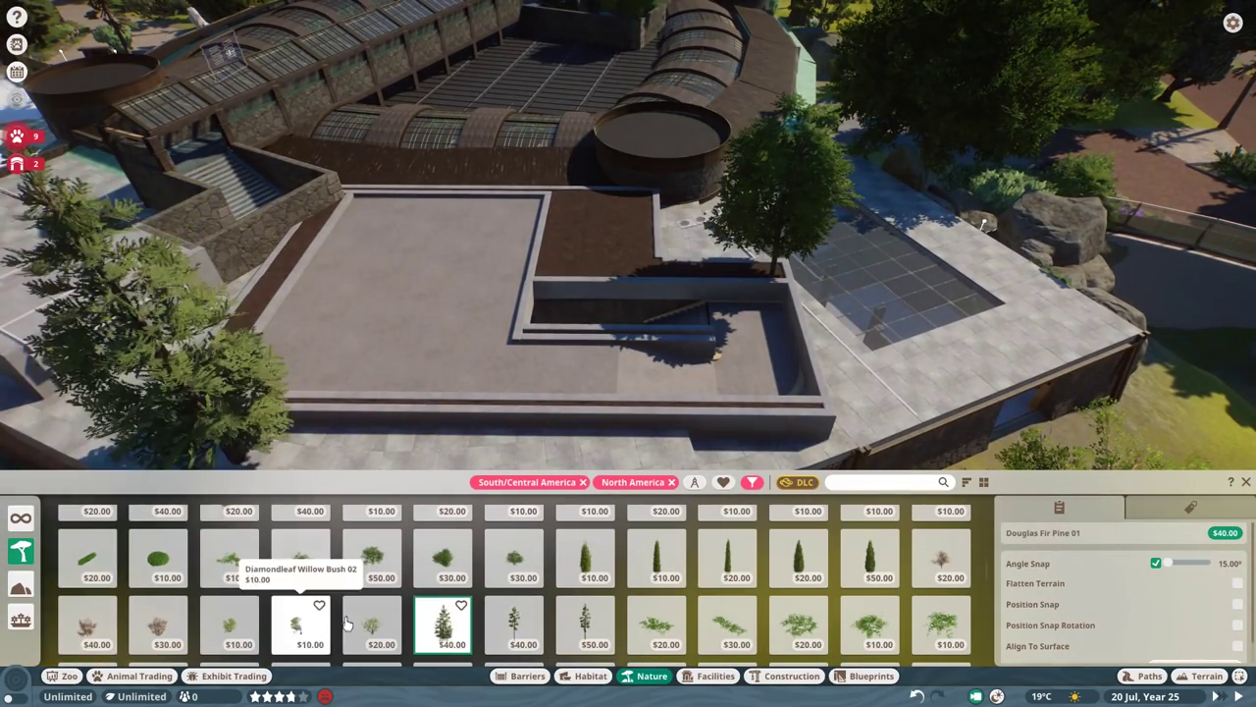
{"action": "left_click", "coordinate": [227, 621]}
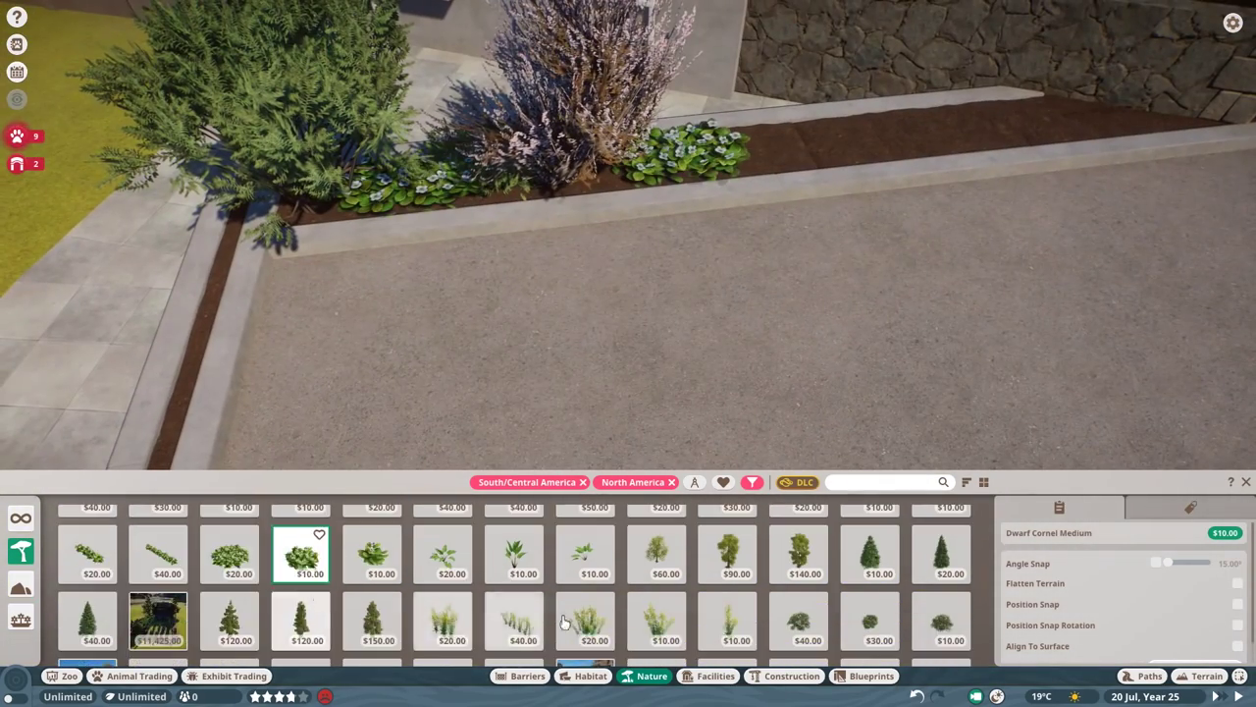
{"action": "left_click", "coordinate": [513, 621]}
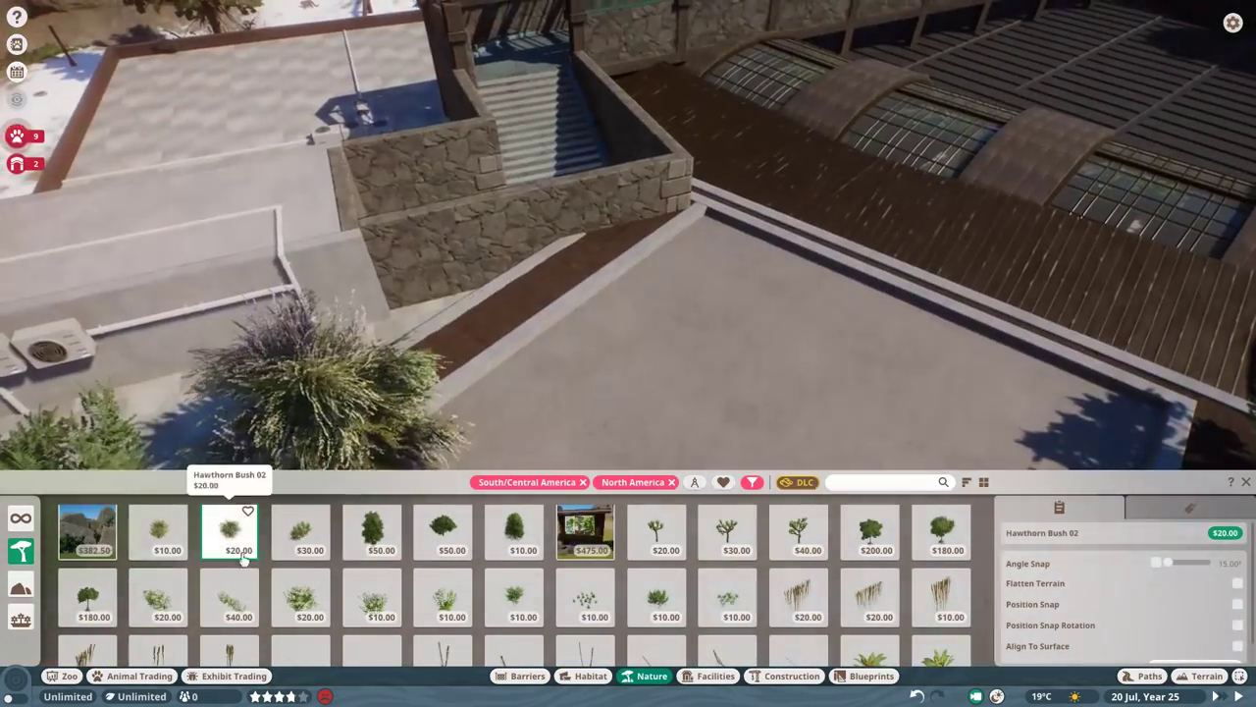
{"action": "left_click", "coordinate": [300, 530]}
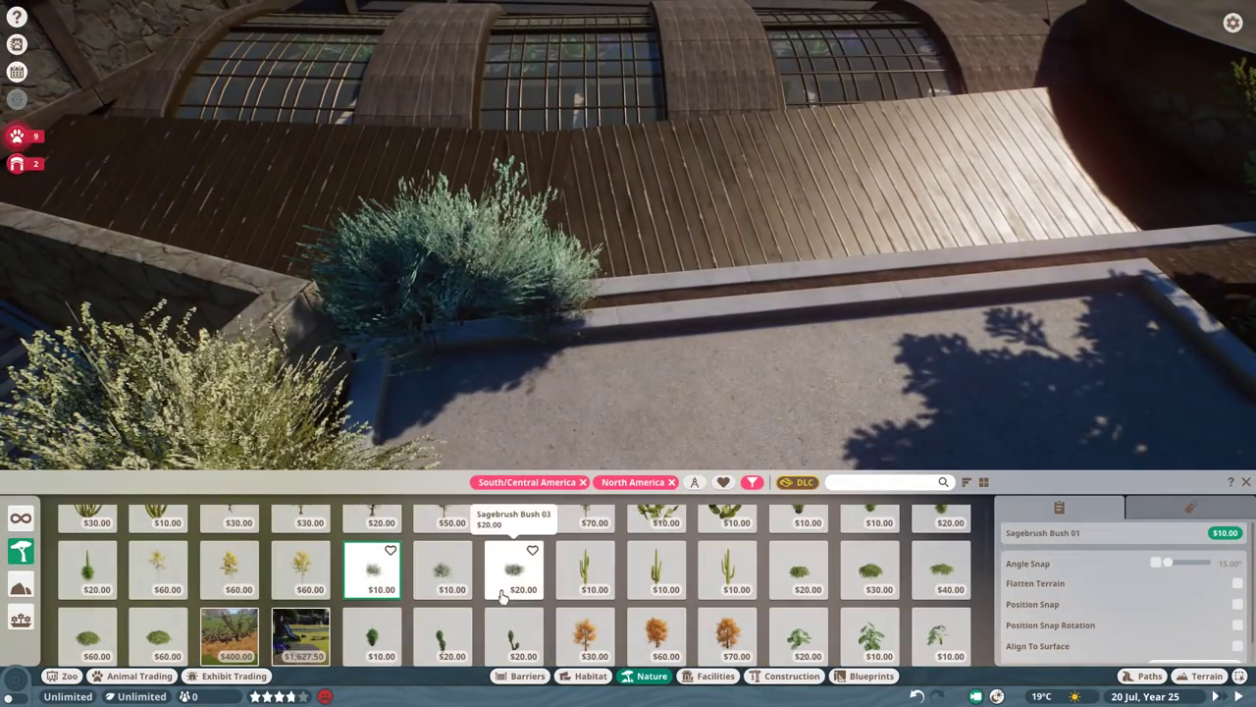
{"action": "left_click", "coordinate": [502, 588]}
{"action": "scroll", "coordinate": [442, 594], "scroll_direction": "down", "scroll_amount": 1}
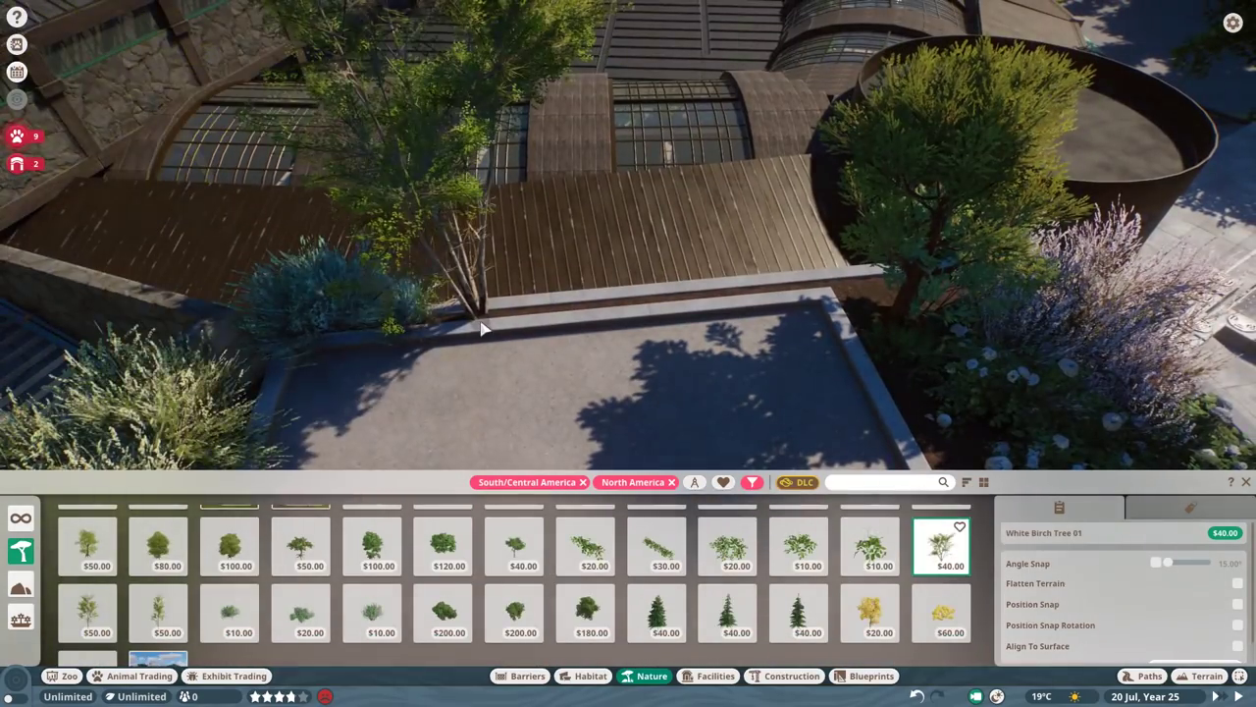
{"action": "scroll", "coordinate": [483, 329], "scroll_direction": "up", "scroll_amount": 2}
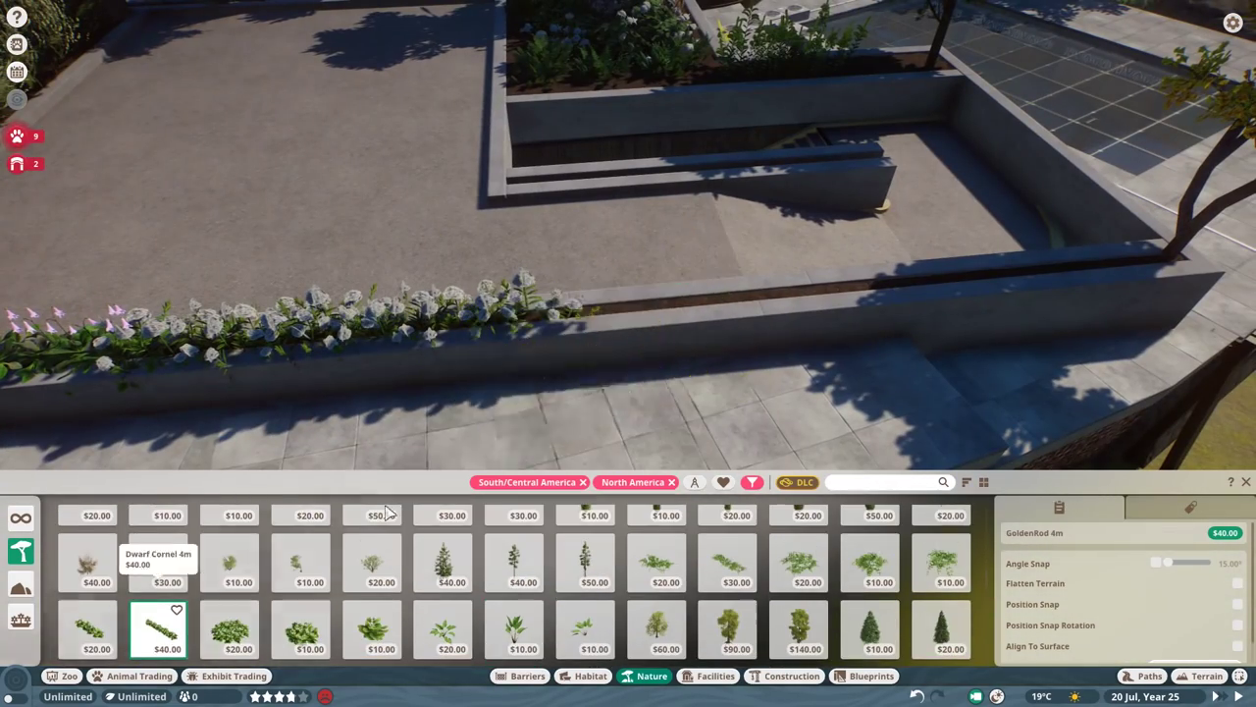
{"action": "scroll", "coordinate": [482, 325], "scroll_direction": "down", "scroll_amount": 3}
{"action": "scroll", "coordinate": [788, 359], "scroll_direction": "down", "scroll_amount": 3}
- Plant a Douglas fir and an Elm tree beside the pond bushes
{"action": "right_click", "coordinate": [788, 359]}
{"action": "scroll", "coordinate": [690, 396], "scroll_direction": "down", "scroll_amount": 5}
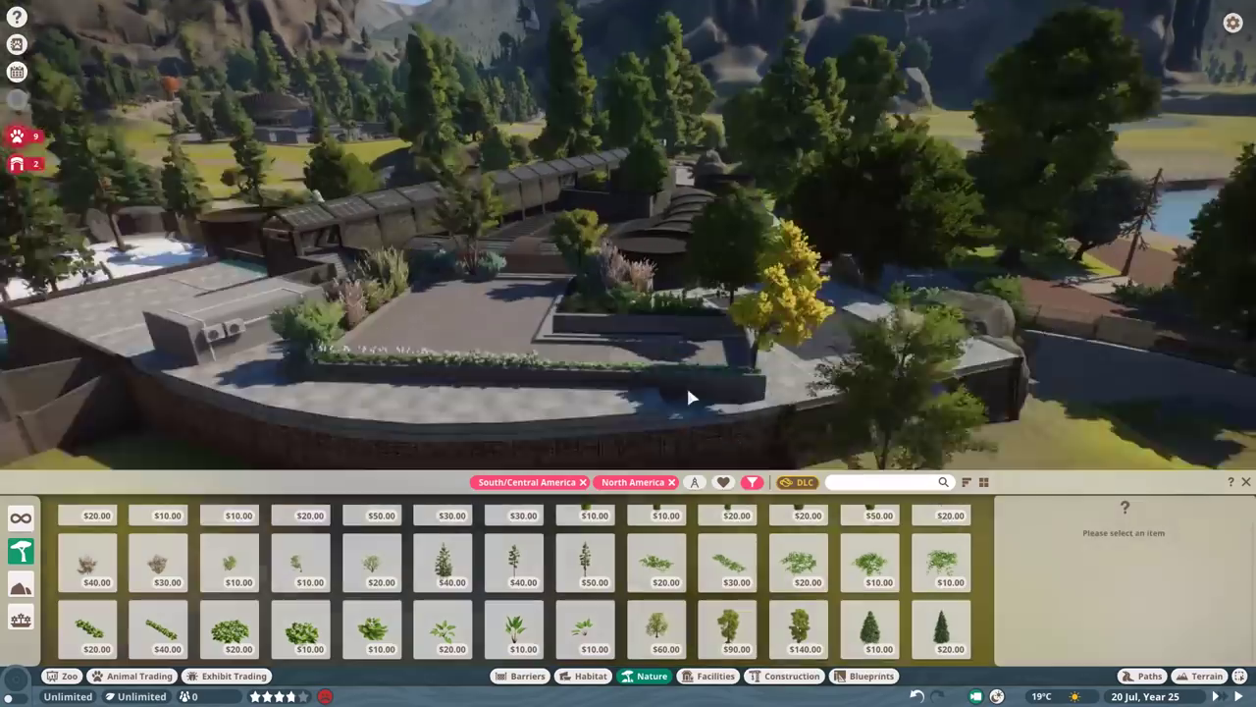
{"action": "scroll", "coordinate": [690, 396], "scroll_direction": "up", "scroll_amount": 5}
{"action": "left_click", "coordinate": [513, 562]}
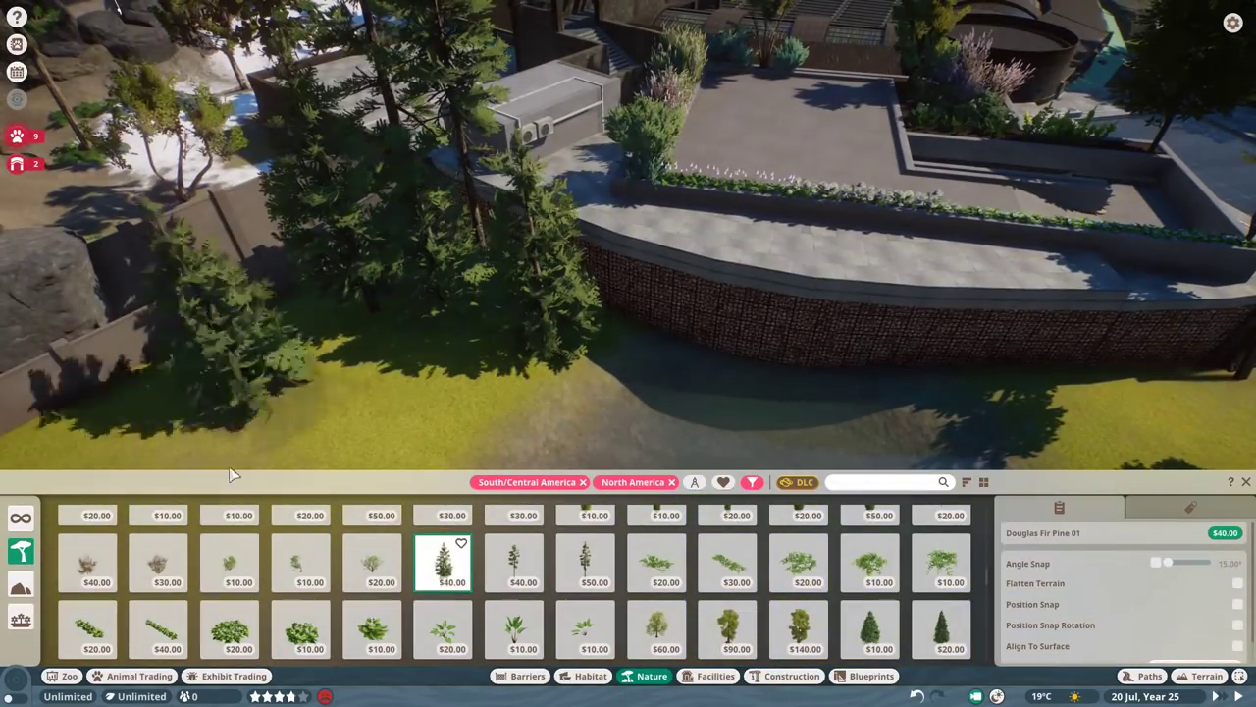
{"action": "scroll", "coordinate": [456, 408], "scroll_direction": "down", "scroll_amount": 5}
{"action": "left_click", "coordinate": [799, 628]}
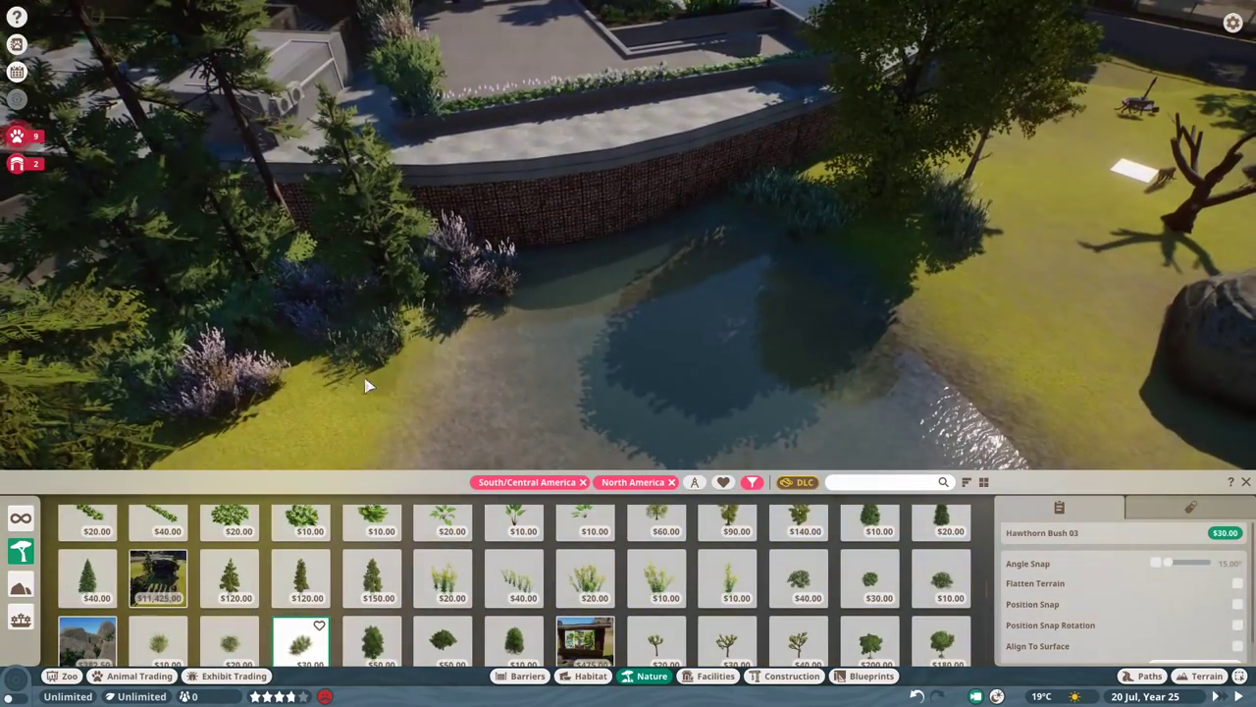
- Repaint the surrounding ground with grass and pale sand textures
{"action": "key", "text": "t"}
{"action": "left_click", "coordinate": [744, 599]}
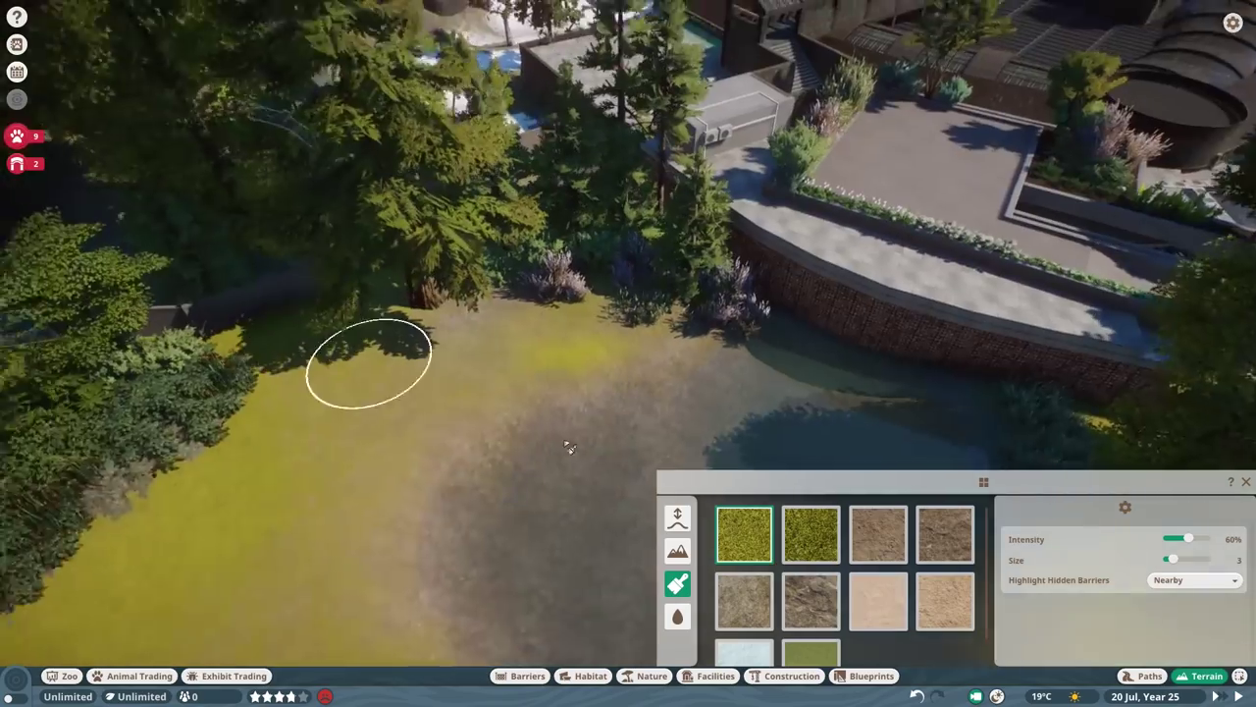
{"action": "key", "text": "e"}
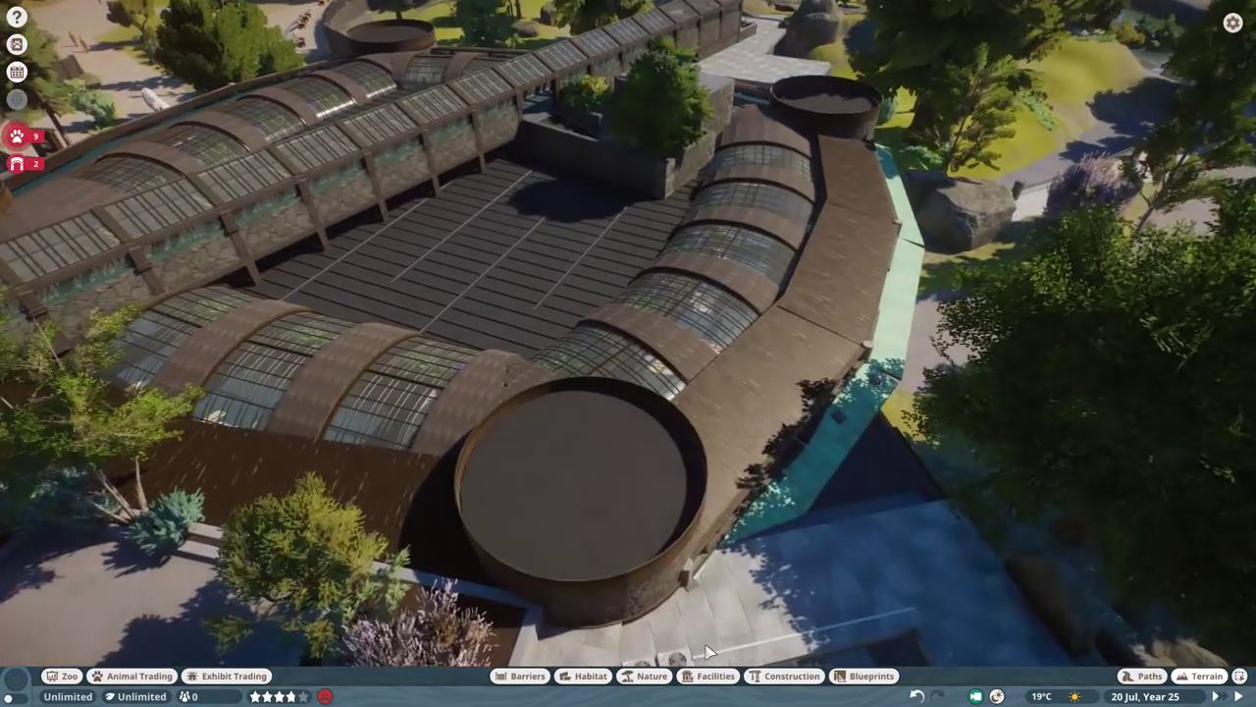
- Cover the tower's flat top with Curve 4m and Circle 4m mulch patches
{"action": "key", "text": "n"}
{"action": "left_click", "coordinate": [652, 482]}
{"action": "left_click", "coordinate": [727, 556]}
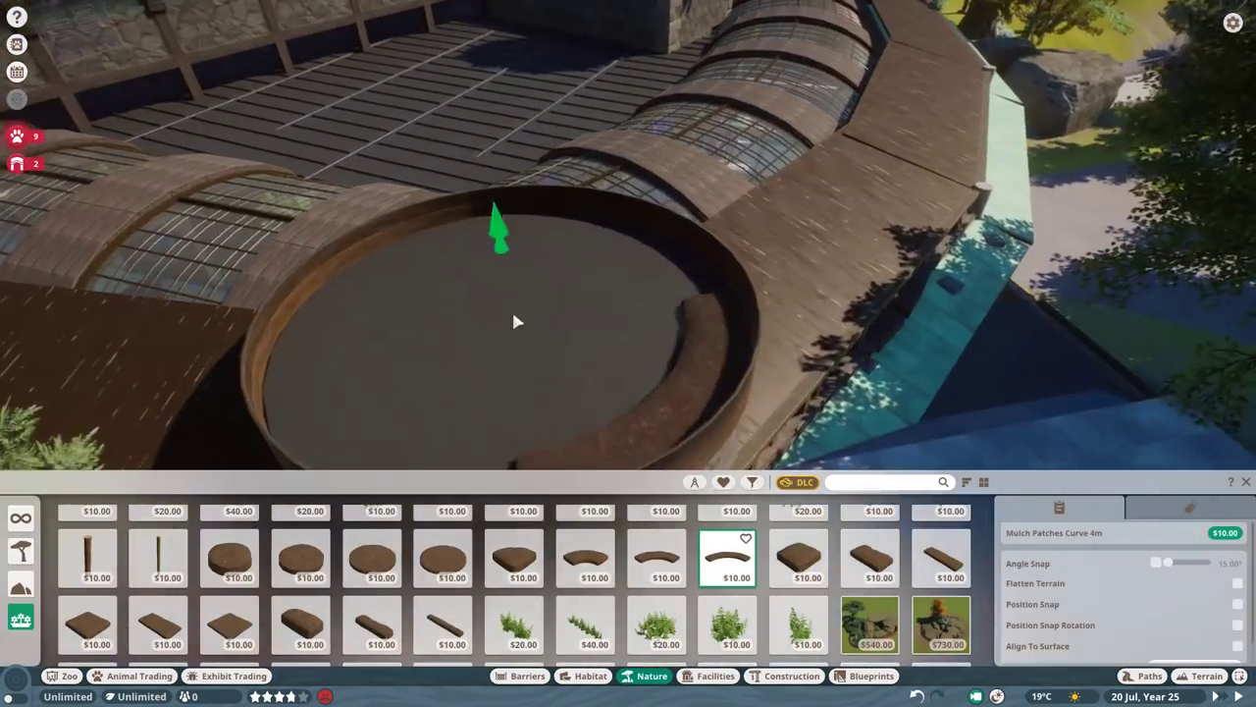
{"action": "scroll", "coordinate": [547, 135], "scroll_direction": "up", "scroll_amount": 3}
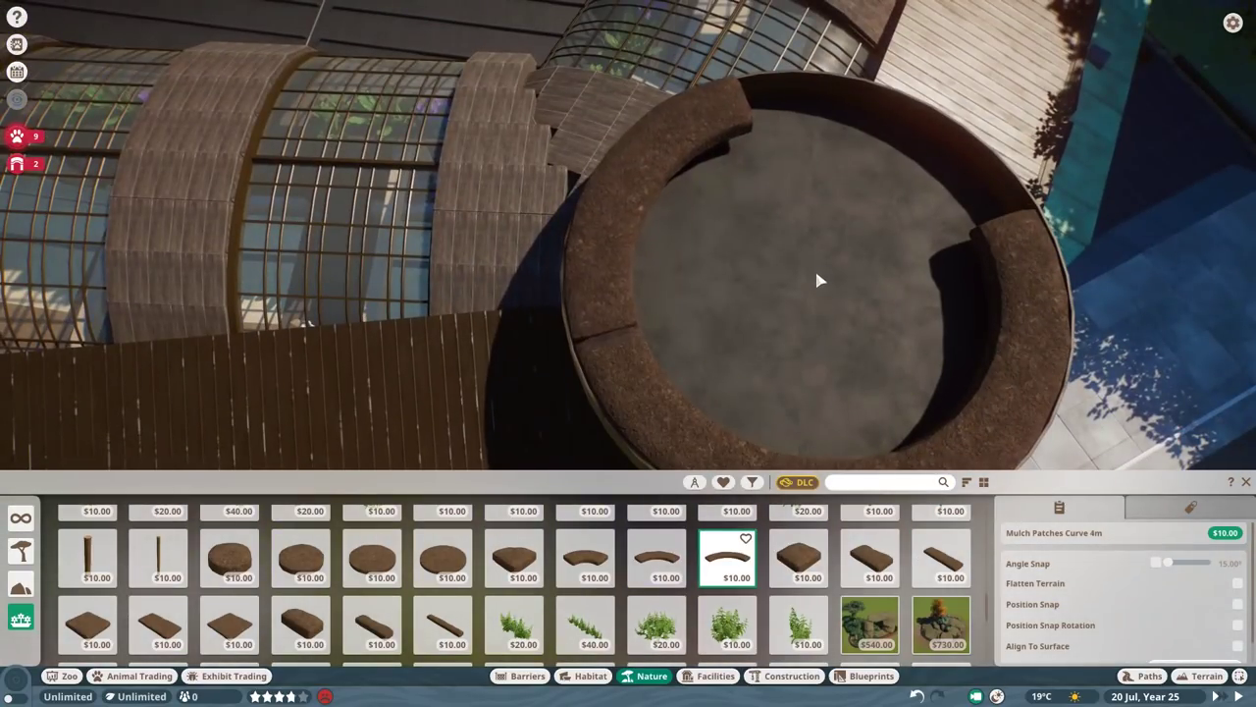
{"action": "left_click_drag", "start_coordinate": [814, 288], "coordinate": [986, 462]}
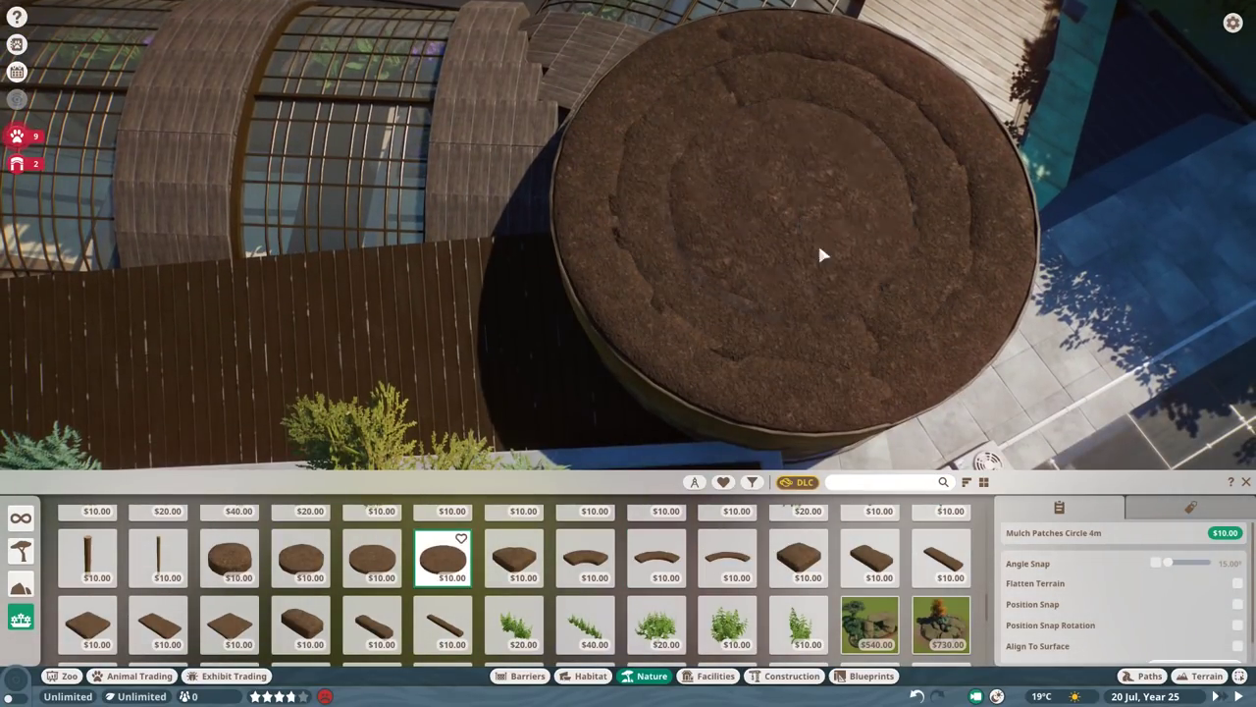
{"action": "key", "text": "Escape"}
{"action": "scroll", "coordinate": [628, 405], "scroll_direction": "down", "scroll_amount": 3}
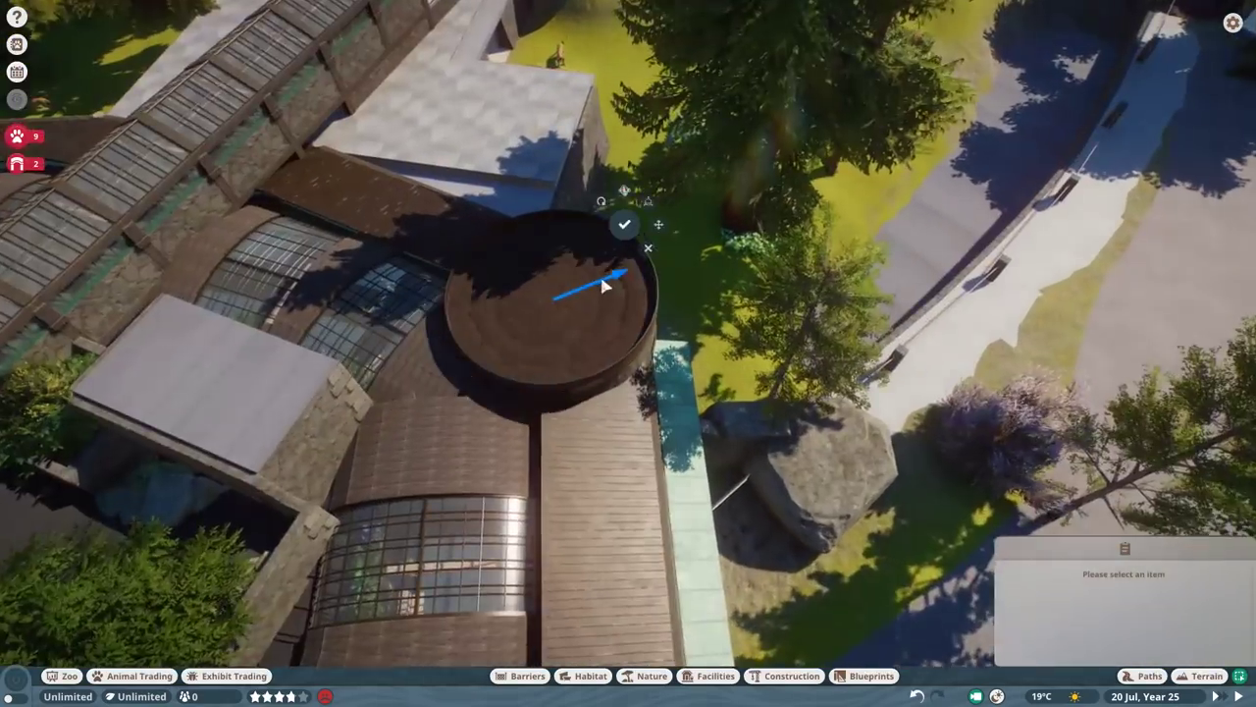
{"action": "scroll", "coordinate": [605, 285], "scroll_direction": "up", "scroll_amount": 2}
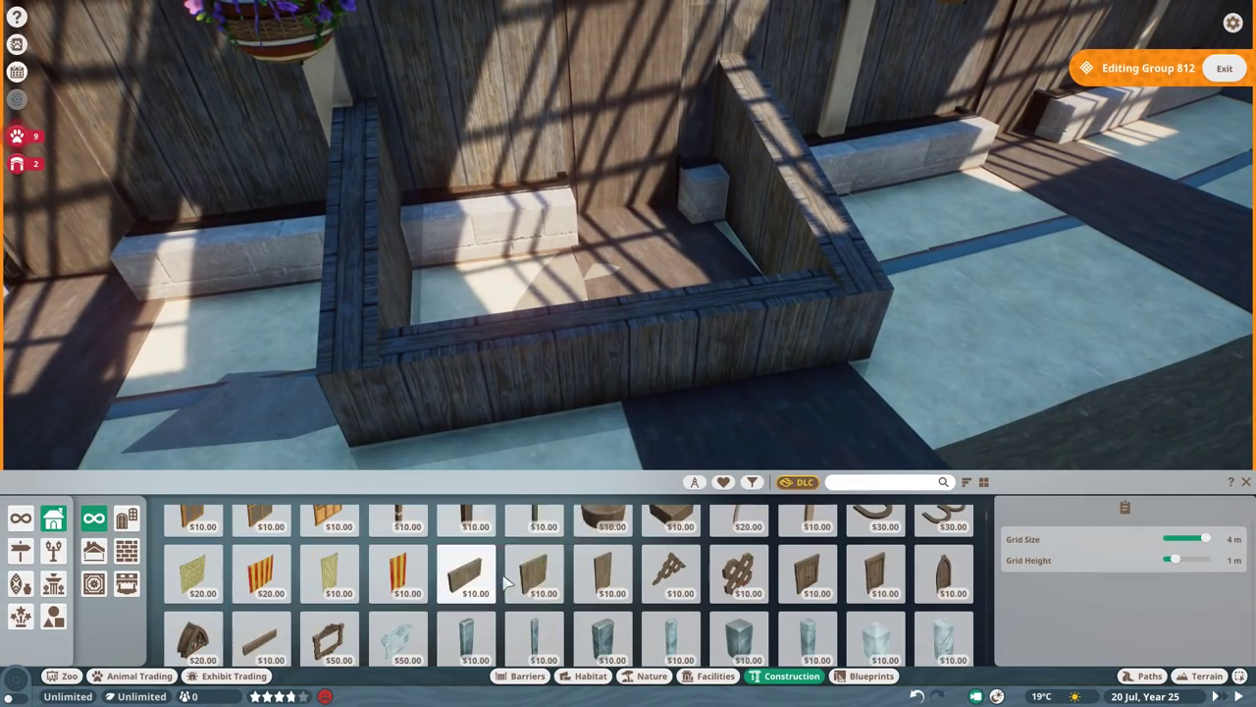
{"action": "scroll", "coordinate": [520, 586], "scroll_direction": "down", "scroll_amount": 3}
{"action": "scroll", "coordinate": [510, 579], "scroll_direction": "down", "scroll_amount": 3}
{"action": "scroll", "coordinate": [530, 574], "scroll_direction": "down", "scroll_amount": 3}
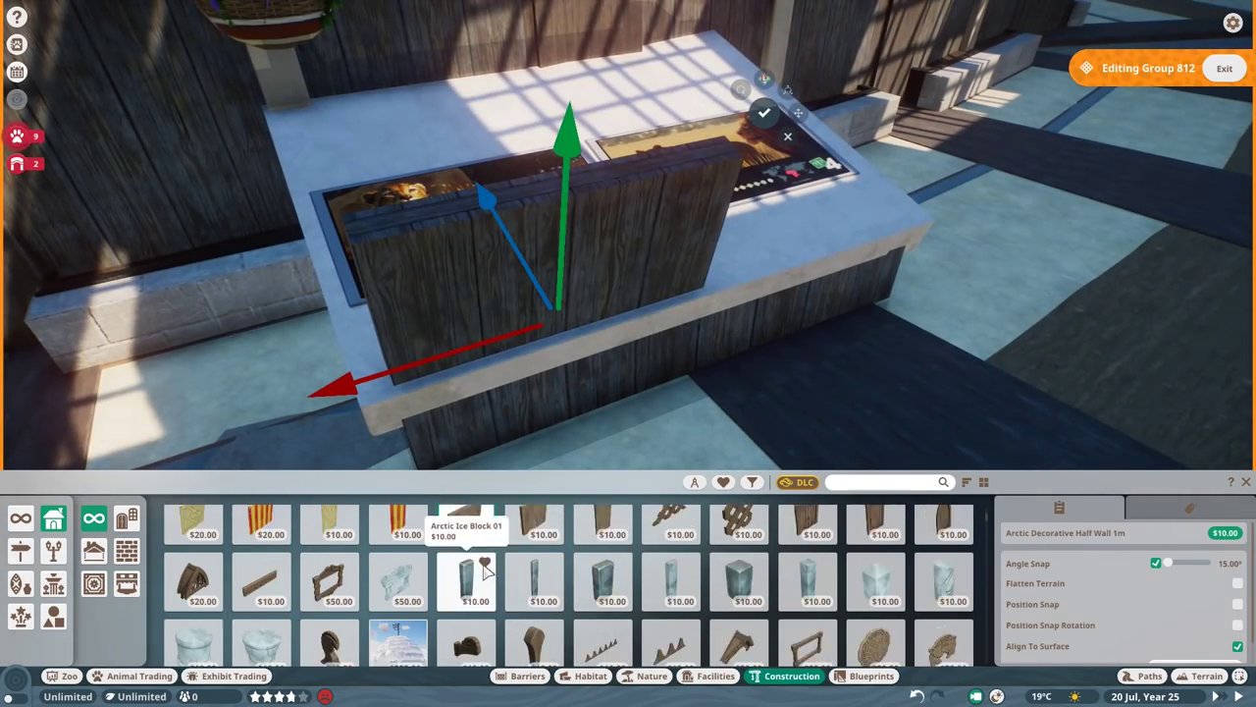
{"action": "scroll", "coordinate": [485, 569], "scroll_direction": "down", "scroll_amount": 1}
- Swap the trial stick and canopy pieces for Wall Trim Corner and 1m trims
{"action": "left_click", "coordinate": [602, 540]}
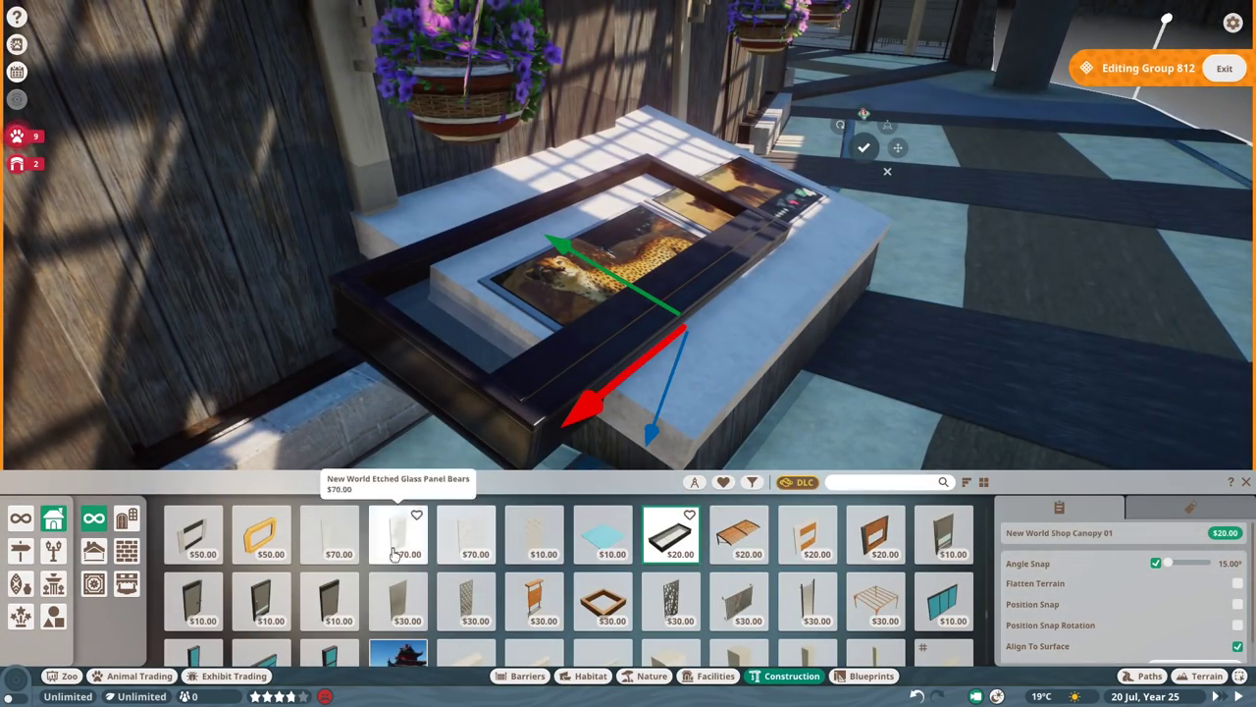
{"action": "scroll", "coordinate": [343, 554], "scroll_direction": "up", "scroll_amount": 1}
{"action": "left_click", "coordinate": [603, 604]}
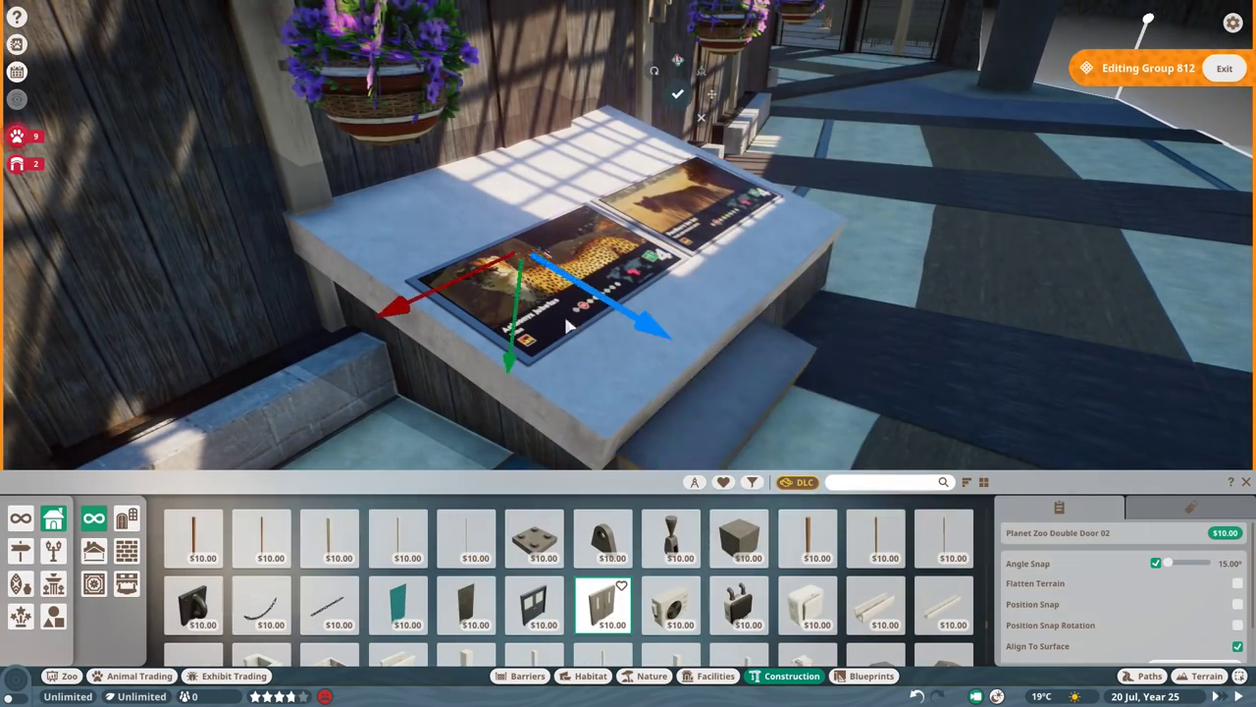
{"action": "key", "text": "q"}
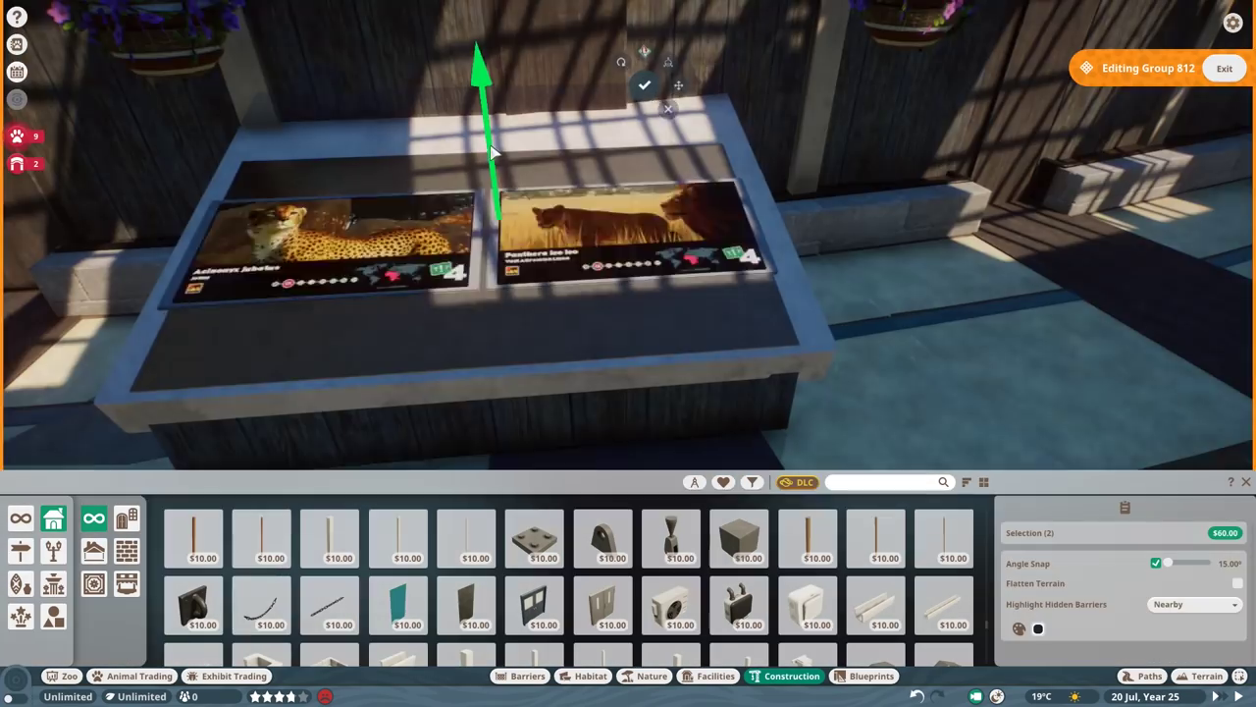
{"action": "key", "text": "Escape"}
{"action": "scroll", "coordinate": [509, 546], "scroll_direction": "down", "scroll_amount": 2}
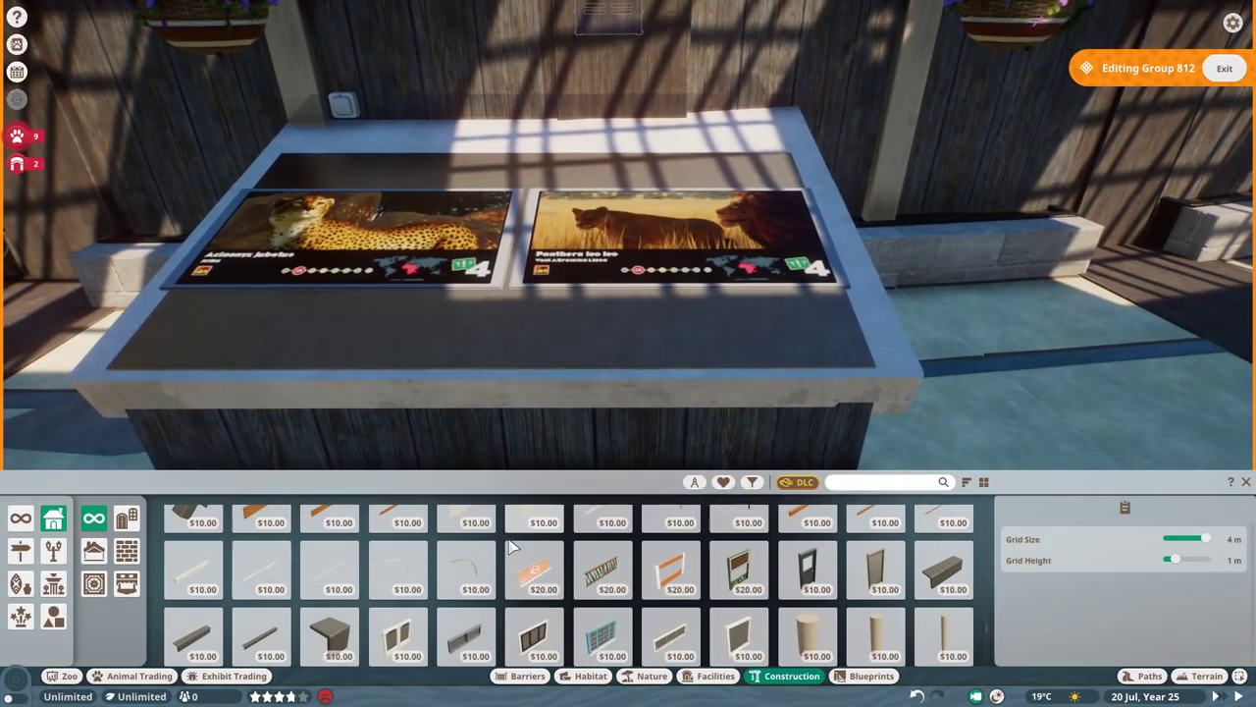
{"action": "left_click", "coordinate": [329, 636]}
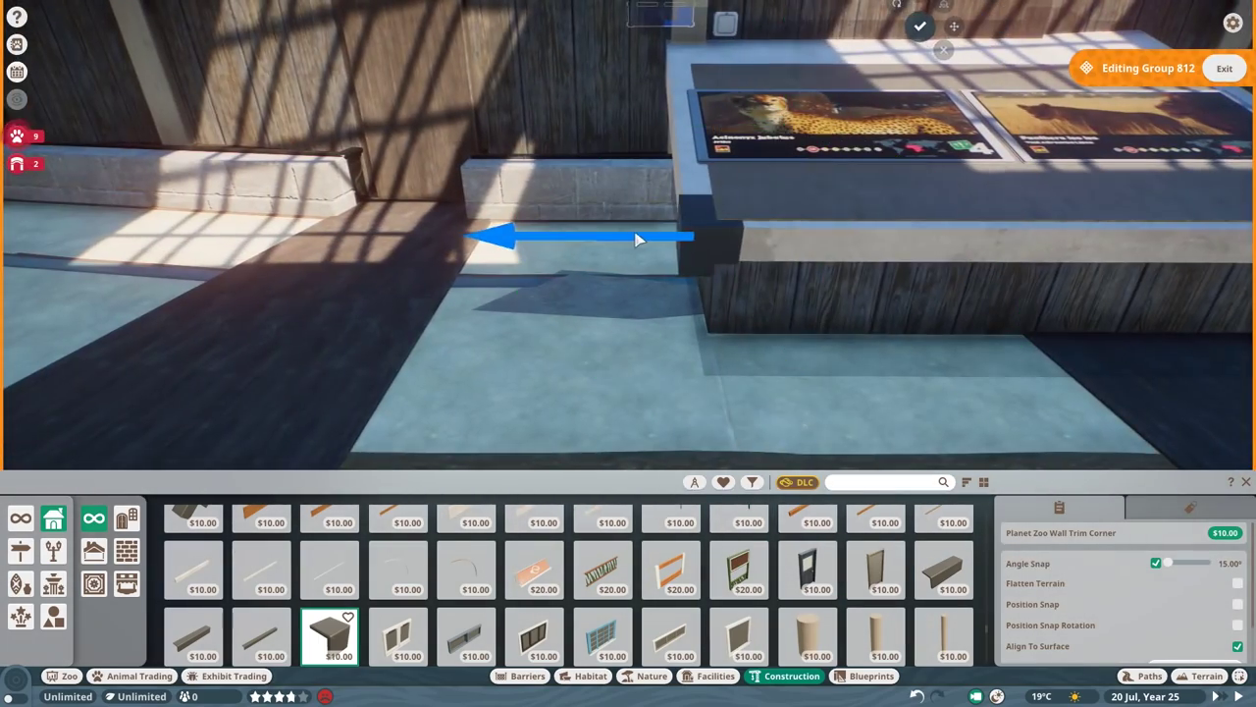
{"action": "left_click", "coordinate": [942, 569]}
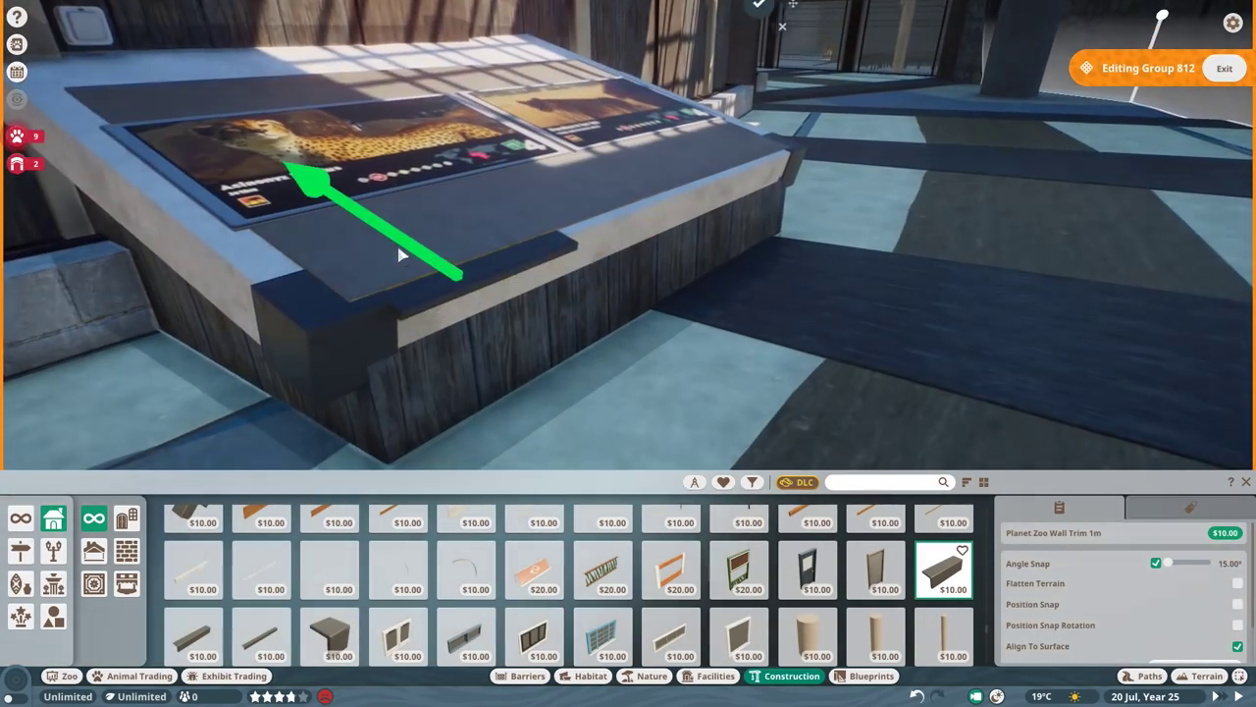
- Lay a Glass Modern Roof Panel, found by searching 'glas', over the cheetah and lion boards
{"action": "left_click", "coordinate": [852, 482]}
{"action": "type", "text": "glas"}
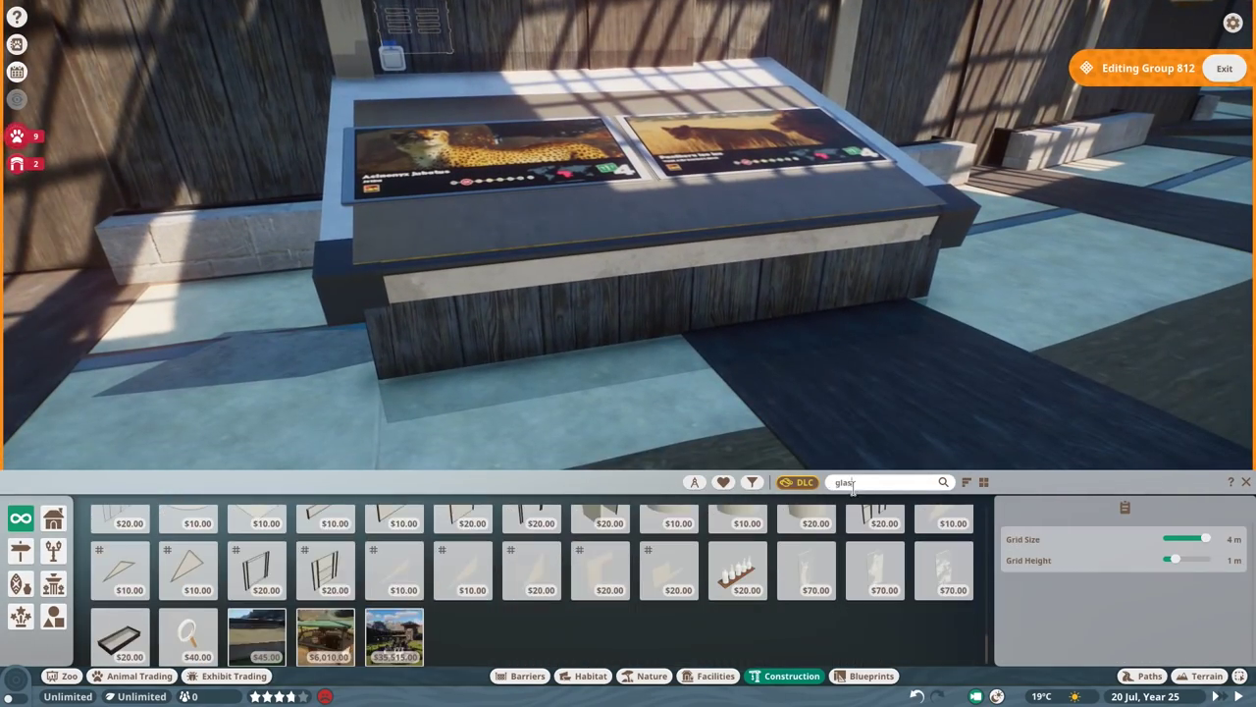
{"action": "scroll", "coordinate": [449, 569], "scroll_direction": "up", "scroll_amount": 2}
{"action": "left_click", "coordinate": [694, 482]}
{"action": "left_click", "coordinate": [636, 450]}
{"action": "left_click", "coordinate": [943, 545]}
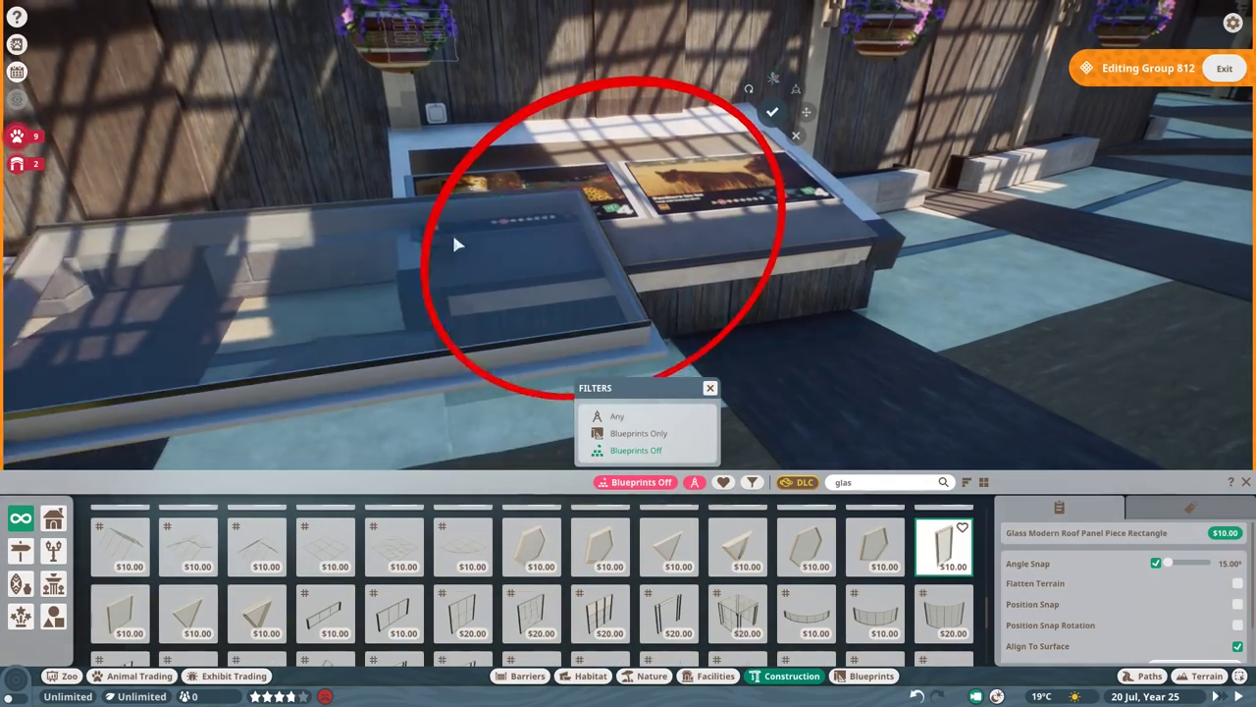
{"action": "left_click", "coordinate": [530, 323]}
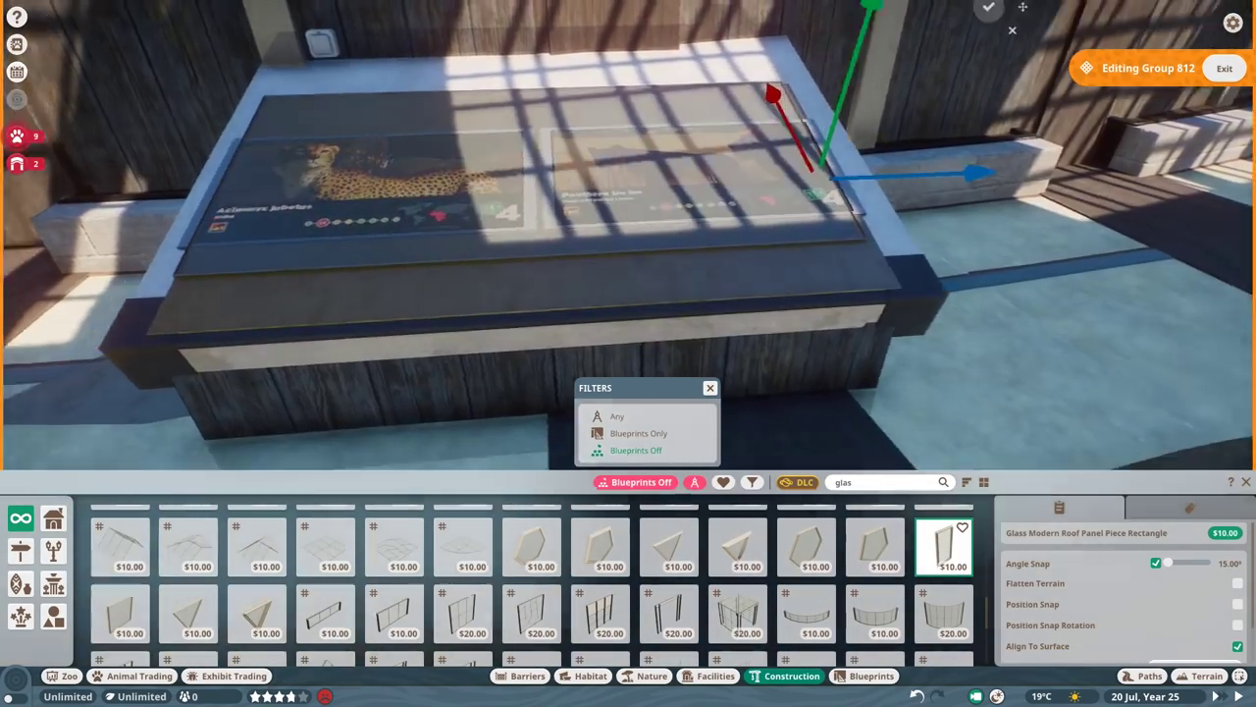
{"action": "left_click", "coordinate": [576, 285]}
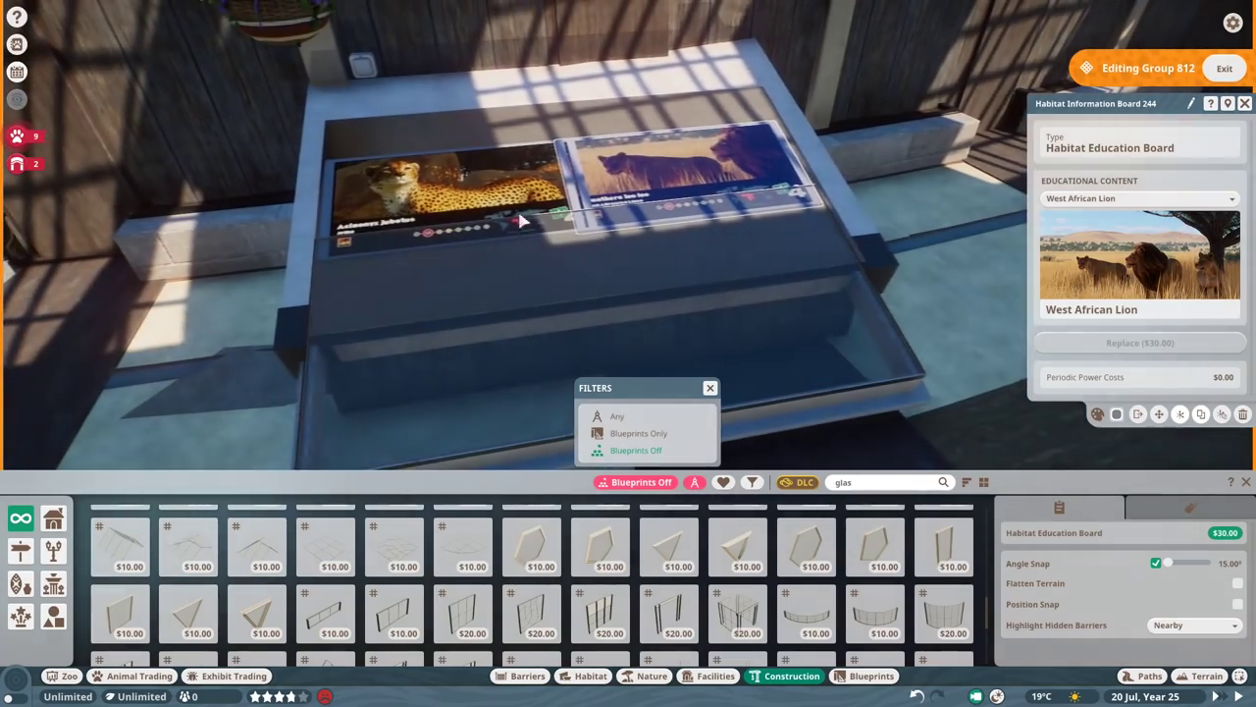
{"action": "left_click", "coordinate": [687, 321]}
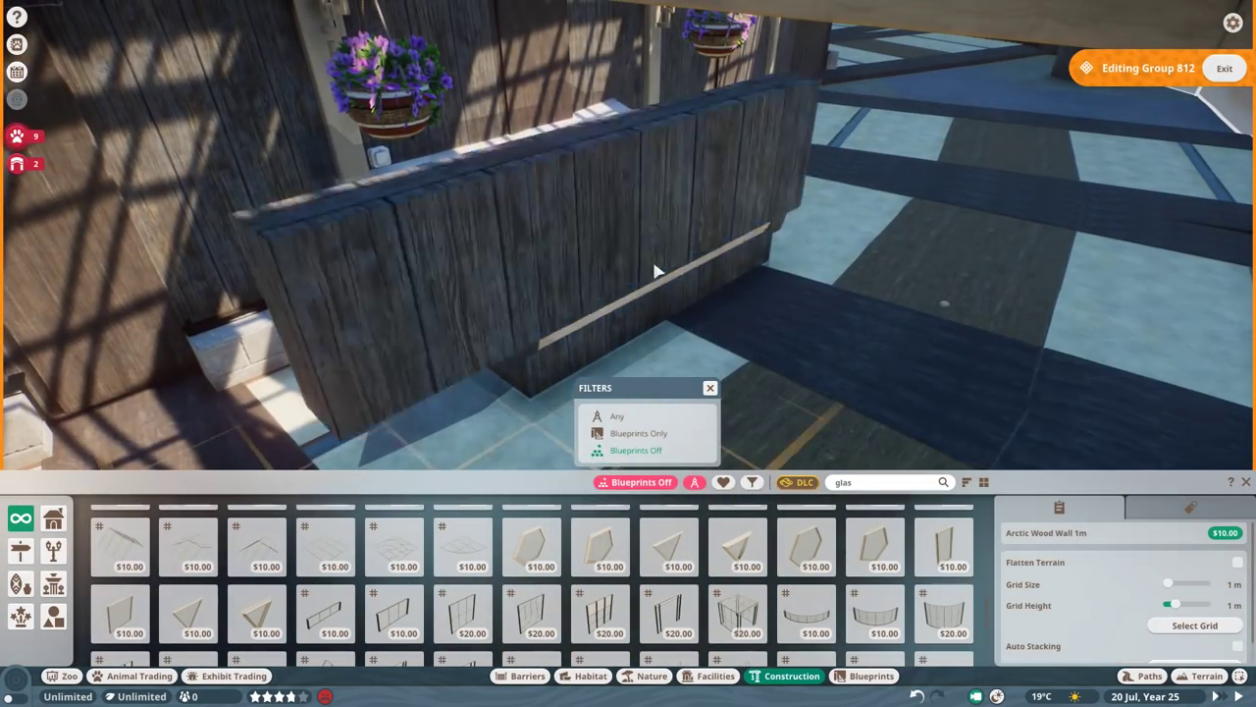
{"action": "key", "text": "Escape"}
- Place tall, round and hexagonal planters holding a Swiss Cheese Plant and Aloe Vera
{"action": "left_click", "coordinate": [651, 675]}
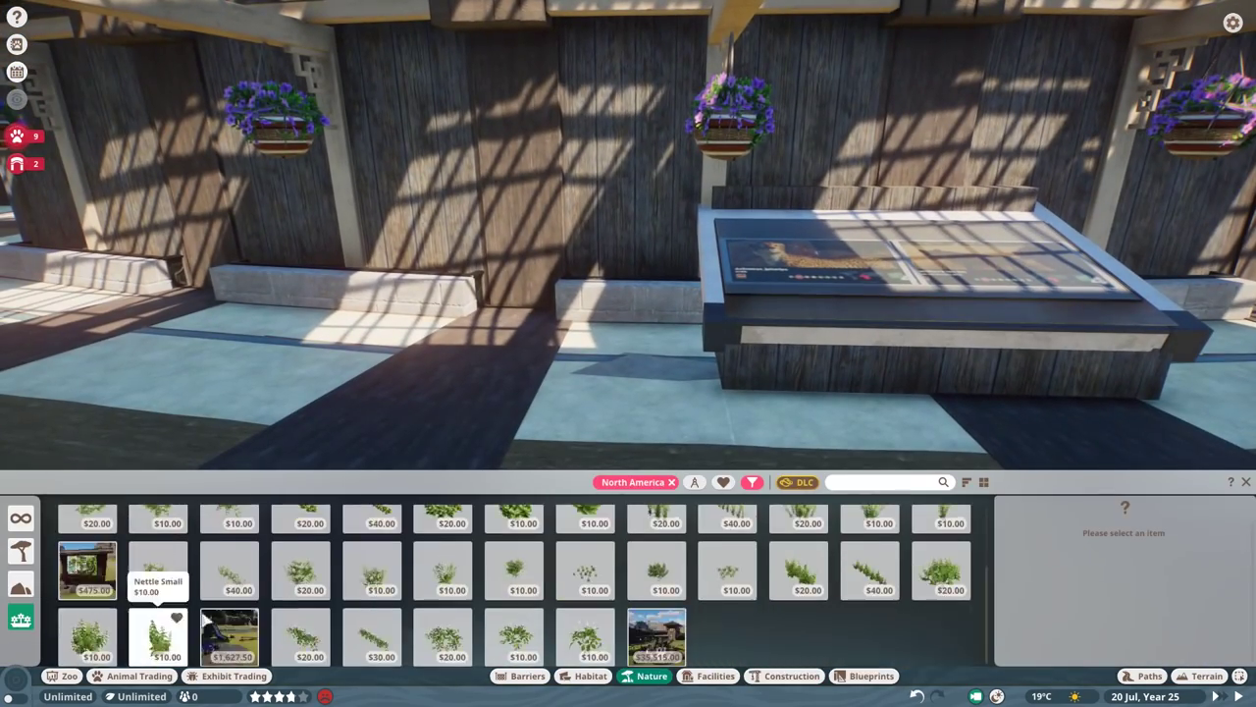
{"action": "left_click", "coordinate": [723, 550]}
{"action": "left_click", "coordinate": [657, 535]}
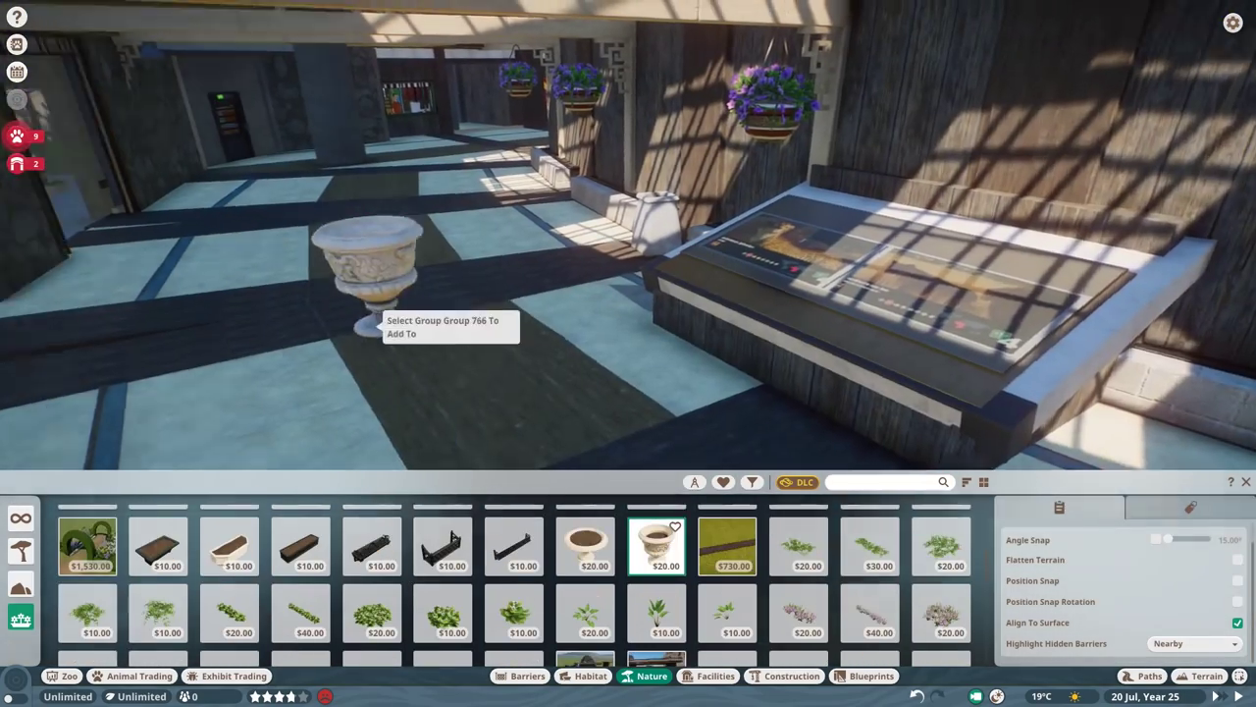
{"action": "scroll", "coordinate": [384, 518], "scroll_direction": "down", "scroll_amount": 2}
{"action": "left_click", "coordinate": [586, 546]}
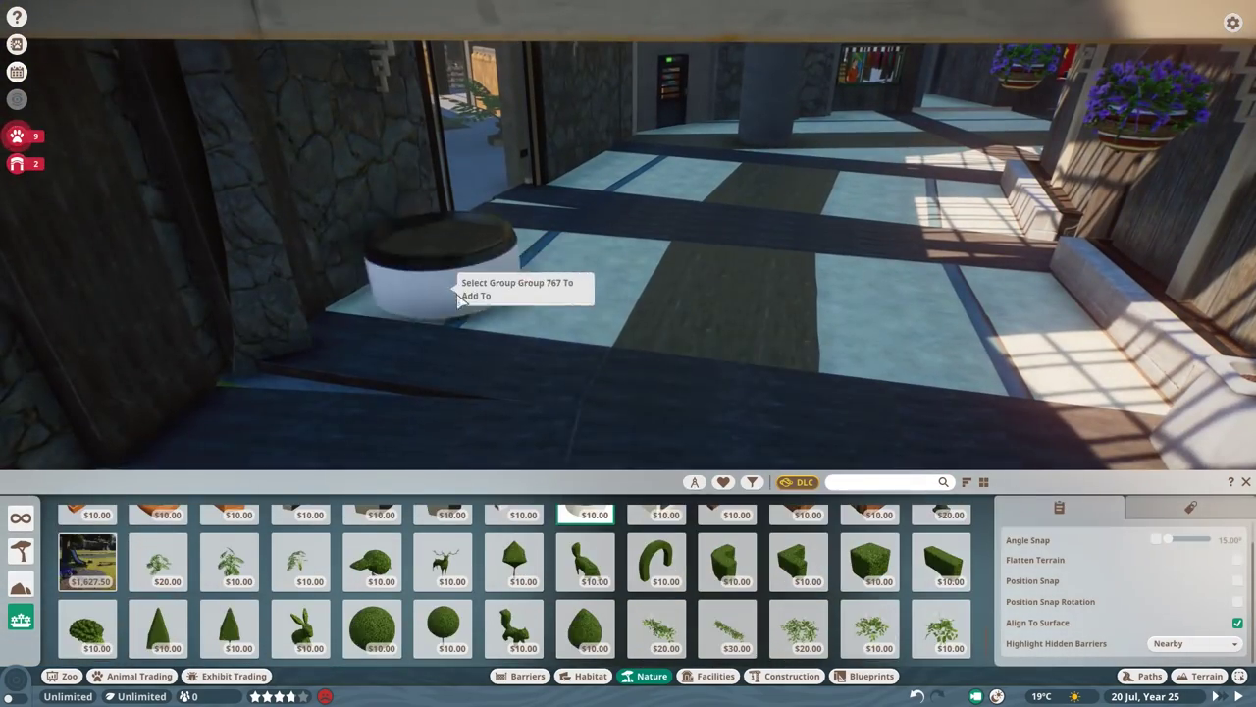
{"action": "scroll", "coordinate": [443, 569], "scroll_direction": "up", "scroll_amount": 1}
{"action": "left_click", "coordinate": [443, 570]}
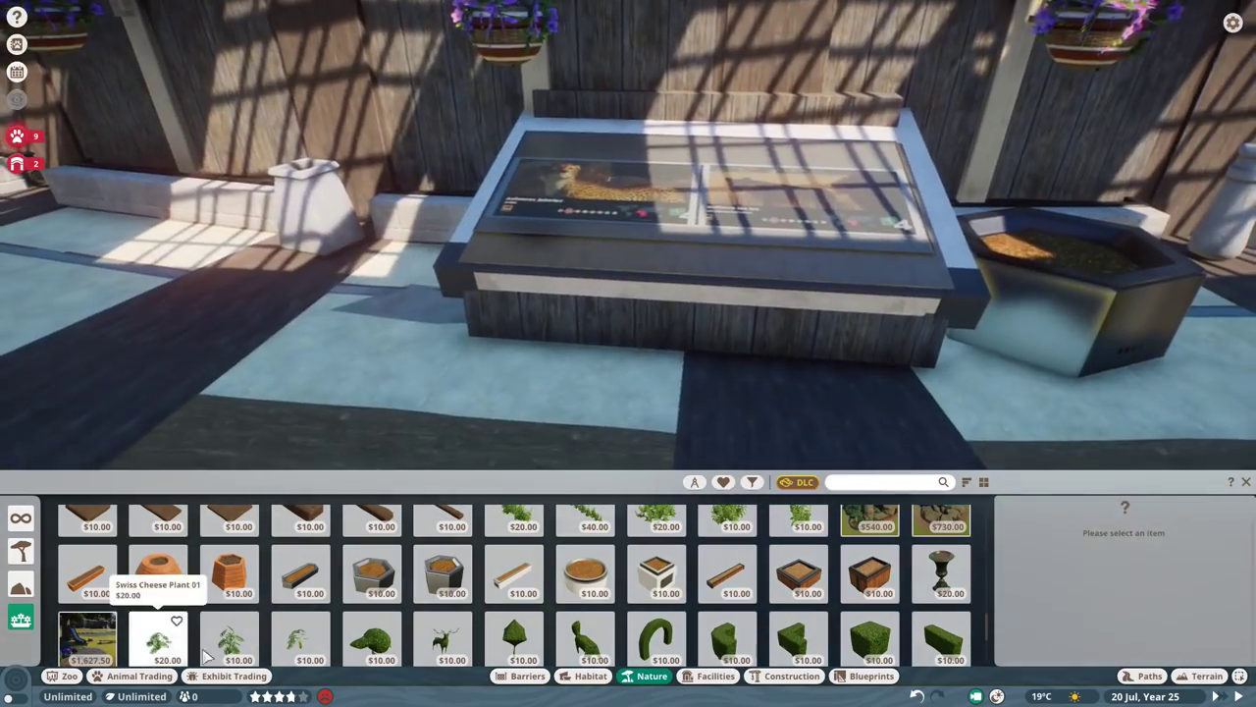
{"action": "left_click", "coordinate": [228, 637]}
{"action": "scroll", "coordinate": [157, 598], "scroll_direction": "down", "scroll_amount": 2}
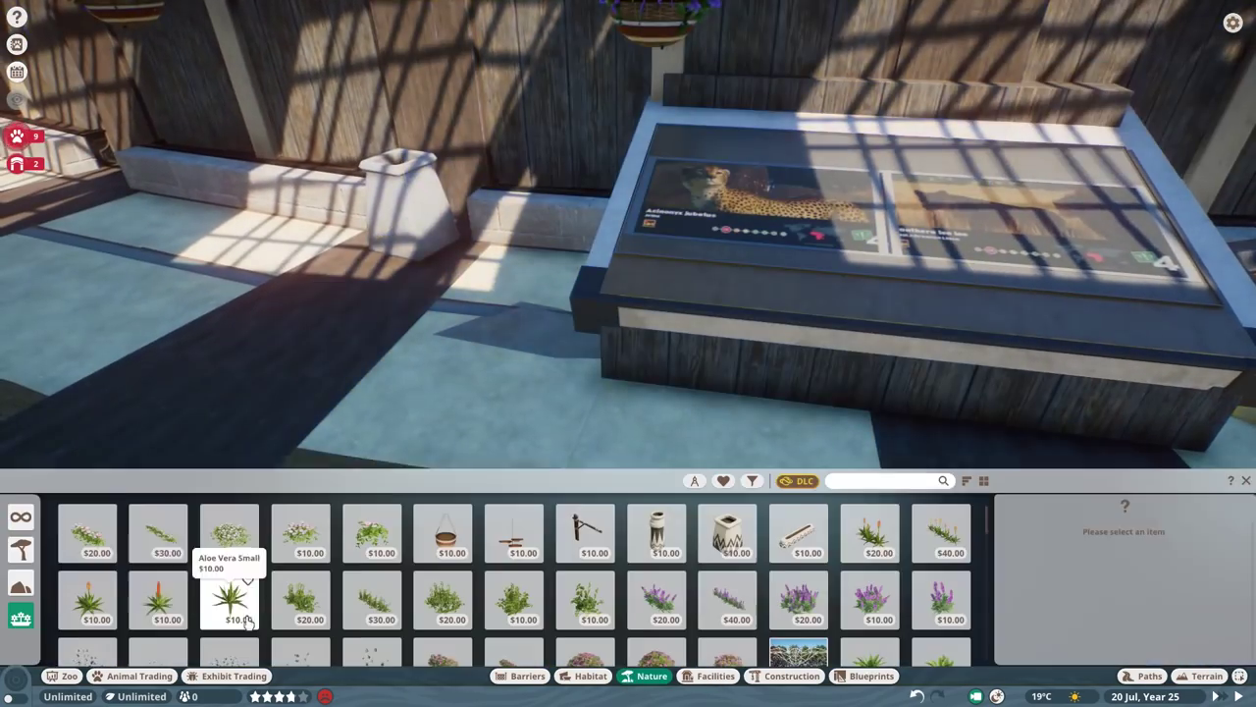
{"action": "left_click", "coordinate": [157, 598]}
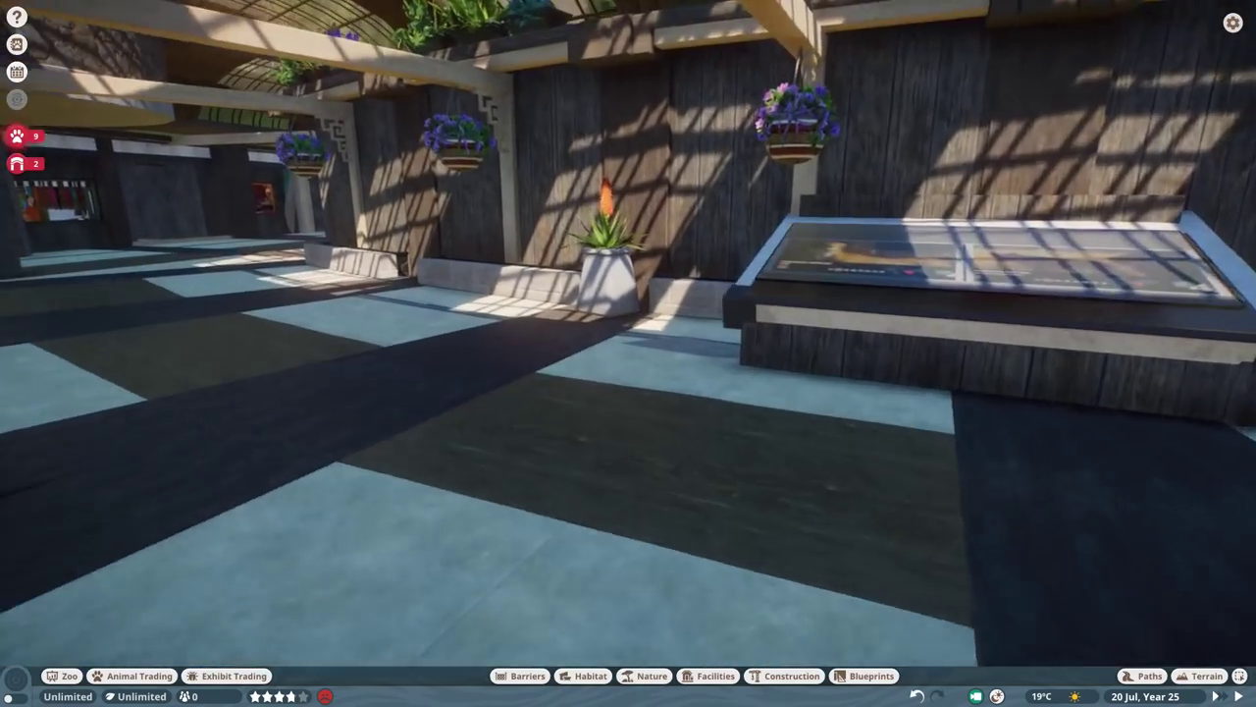
{"action": "scroll", "coordinate": [295, 589], "scroll_direction": "down", "scroll_amount": 2}
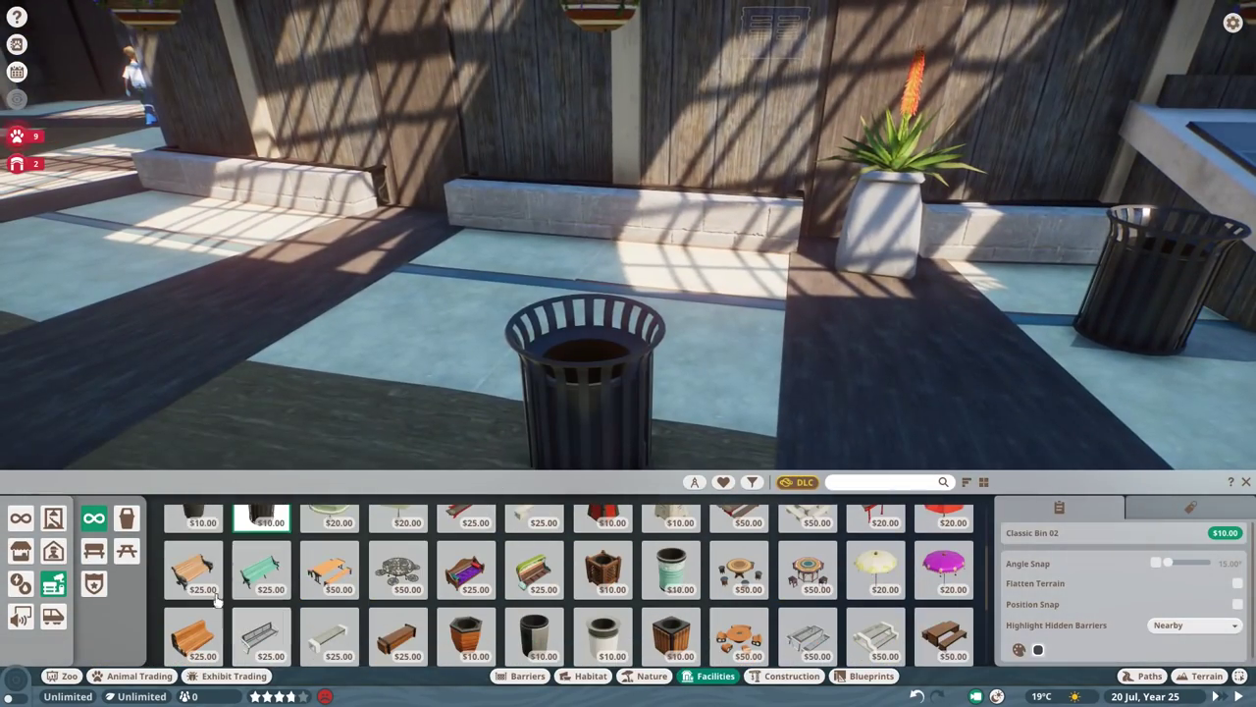
- Add European Classic Bench 02 benches and Classic Bin 02 bins near the counter
{"action": "left_click", "coordinate": [193, 567]}
{"action": "left_click", "coordinate": [261, 567]}
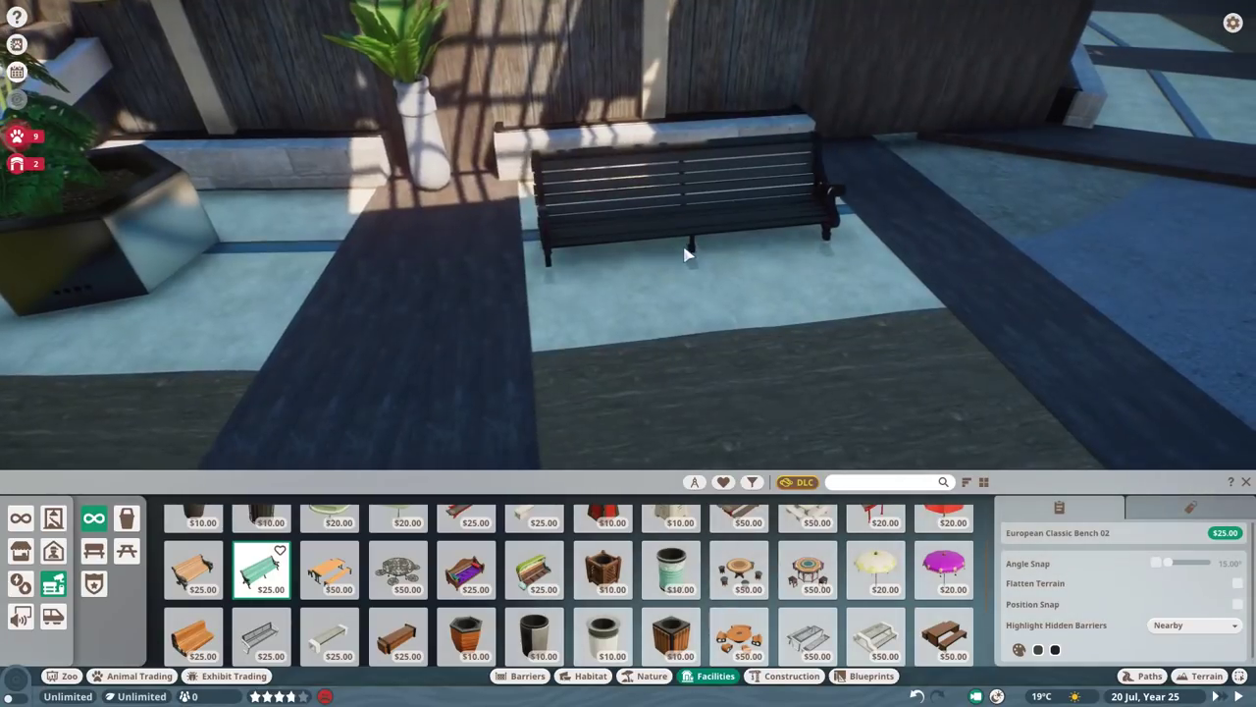
{"action": "left_click", "coordinate": [261, 520]}
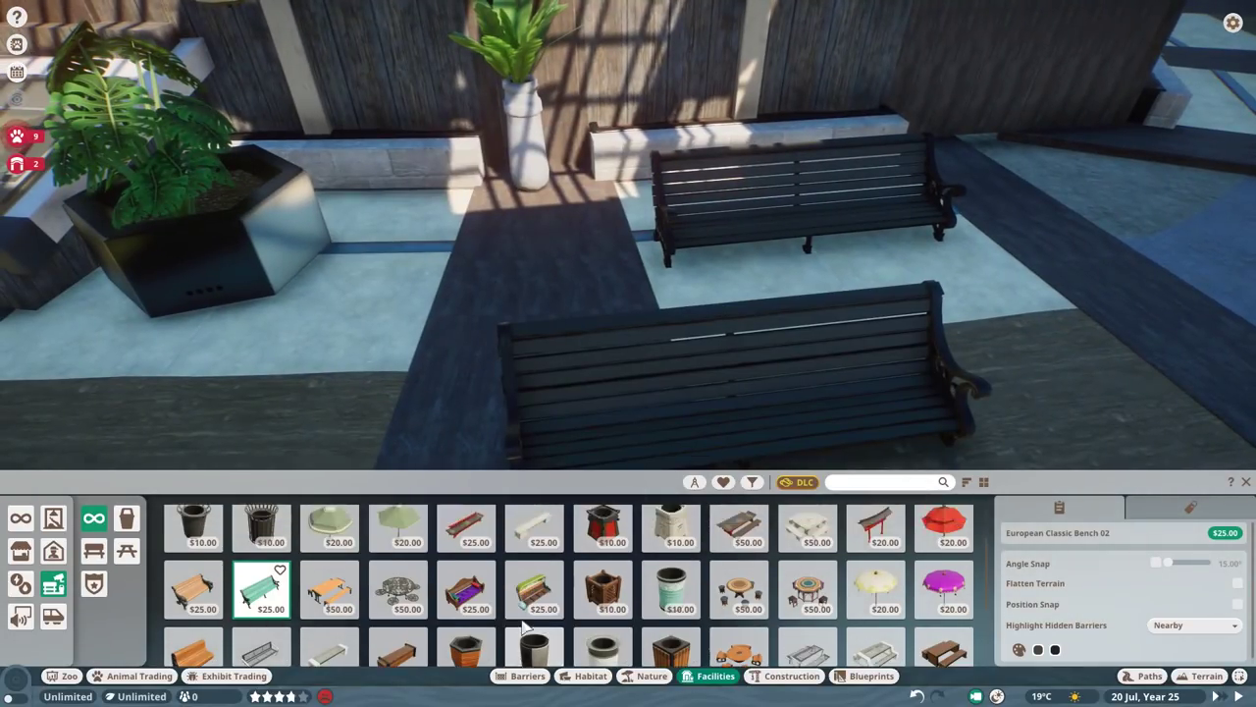